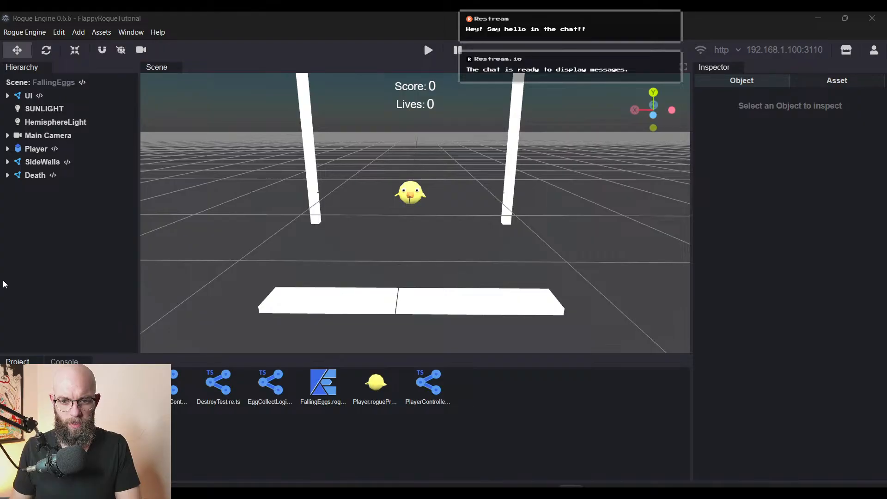
# - Play-test the FallingEggs scene, steering the bird sideways to catch eggs and hearts and dodge rocks, and stop the run
pyautogui.click(11, 264)
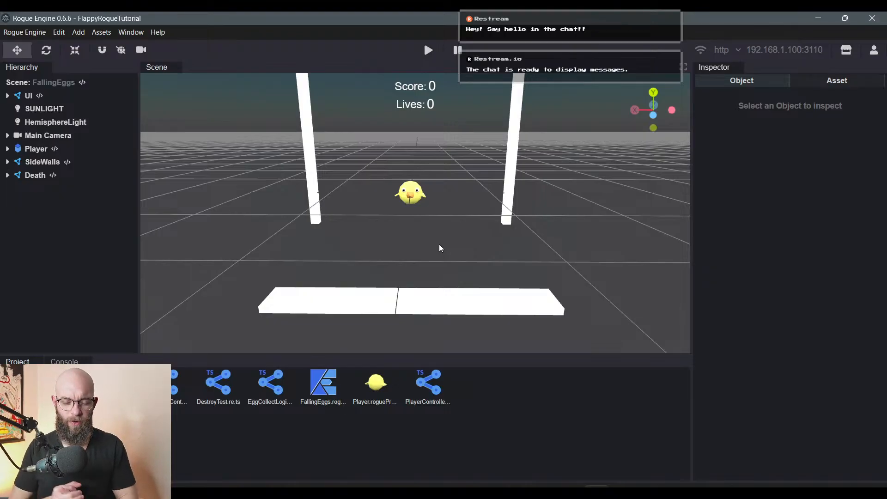
pyautogui.click(428, 50)
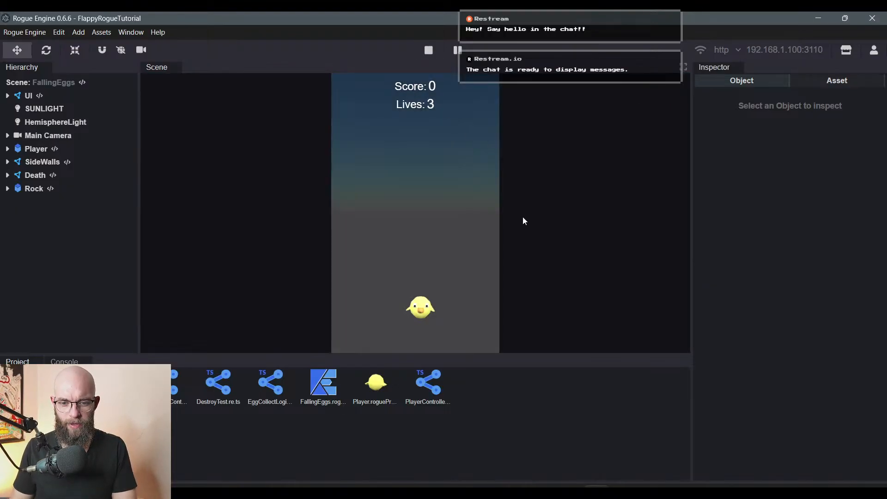
pyautogui.press('d')
pyautogui.press('a')
pyautogui.press('d')
pyautogui.press('a')
pyautogui.press('d')
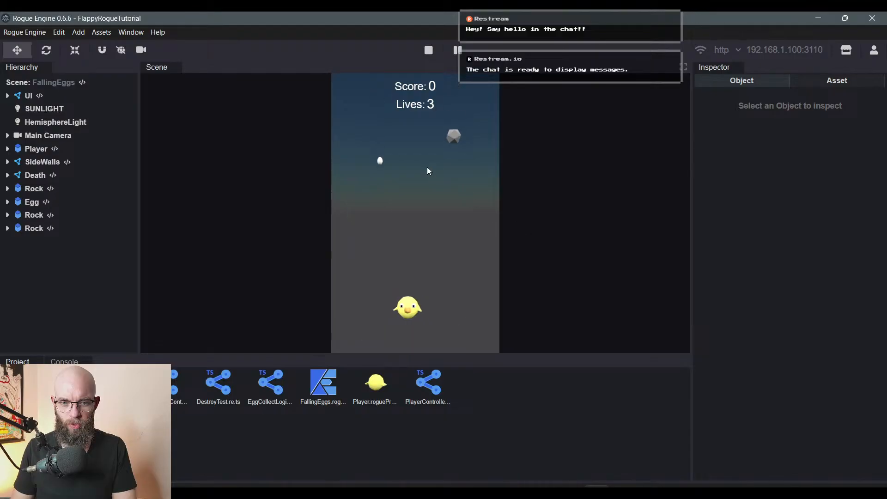
pyautogui.press('a')
pyautogui.press('d')
pyautogui.press('a')
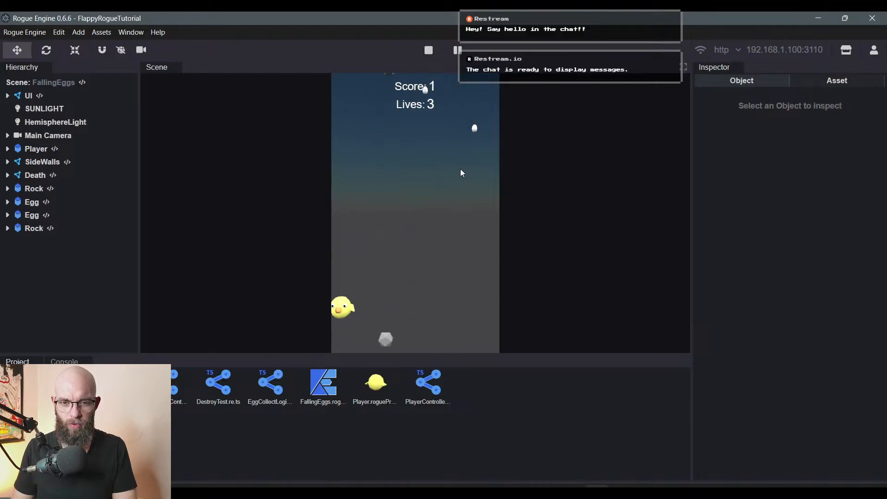
pyautogui.press('d')
pyautogui.press('a')
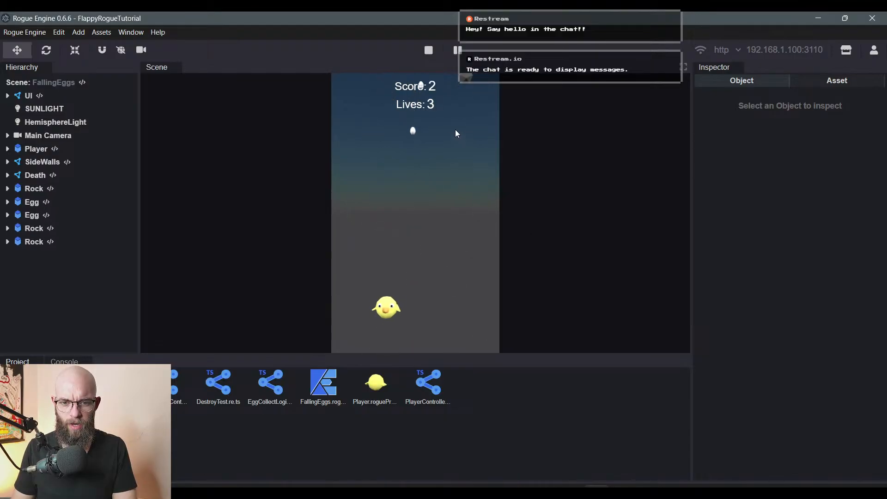
pyautogui.press('d')
pyautogui.press('a')
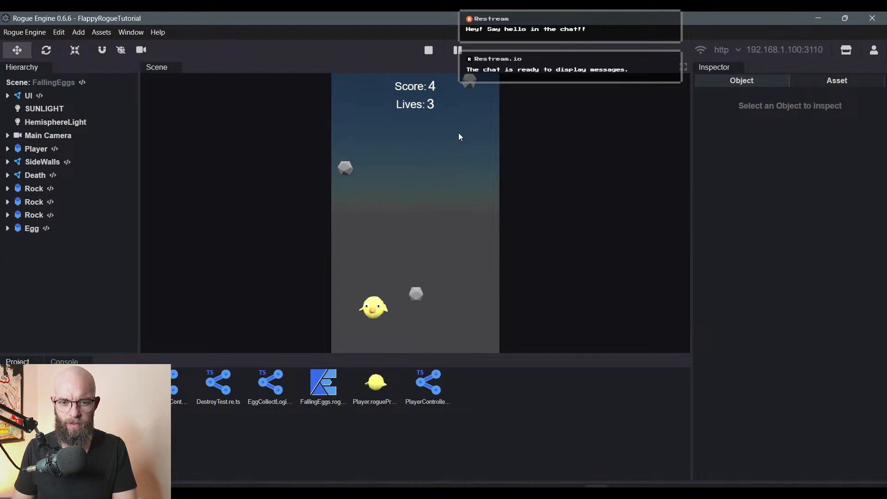
pyautogui.press('d')
pyautogui.press('a')
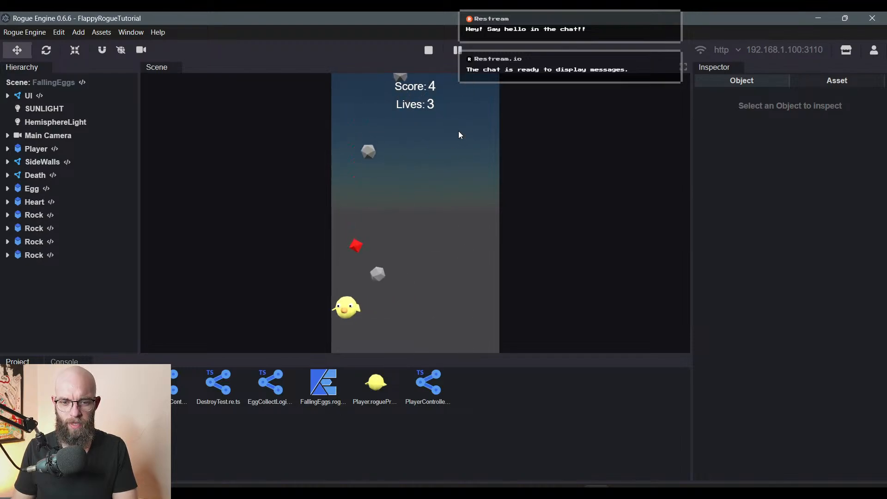
pyautogui.press('d')
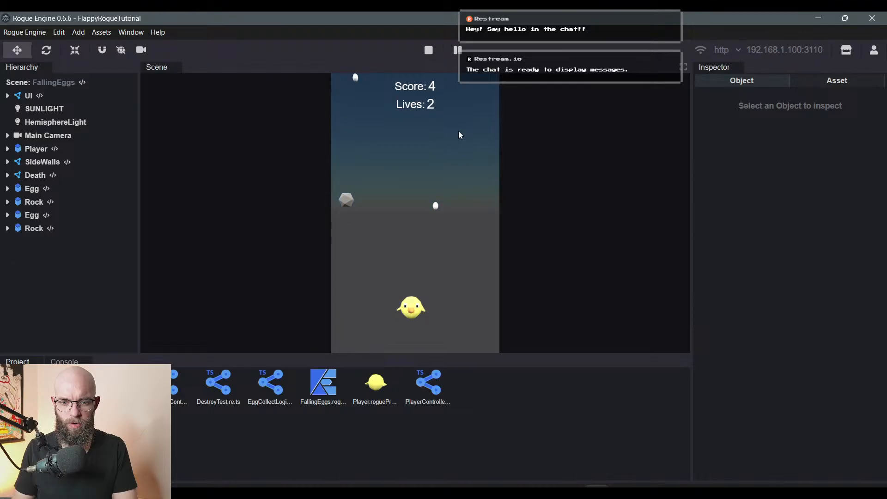
pyautogui.press('a')
pyautogui.press('d')
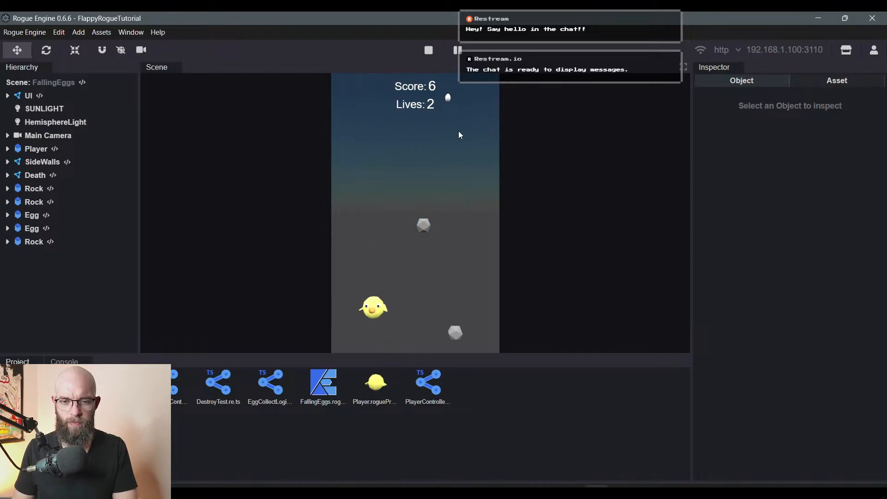
pyautogui.press('d')
pyautogui.press('a')
pyautogui.press('d')
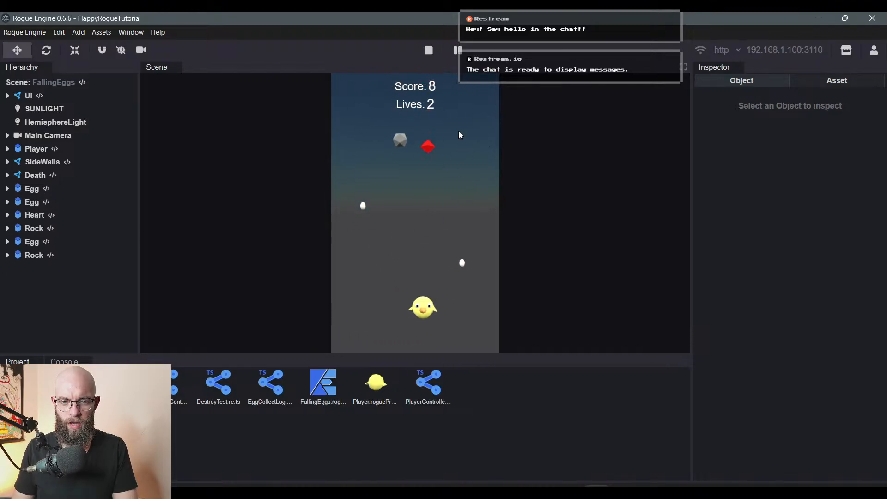
pyautogui.press('d')
pyautogui.press('a')
pyautogui.press('d')
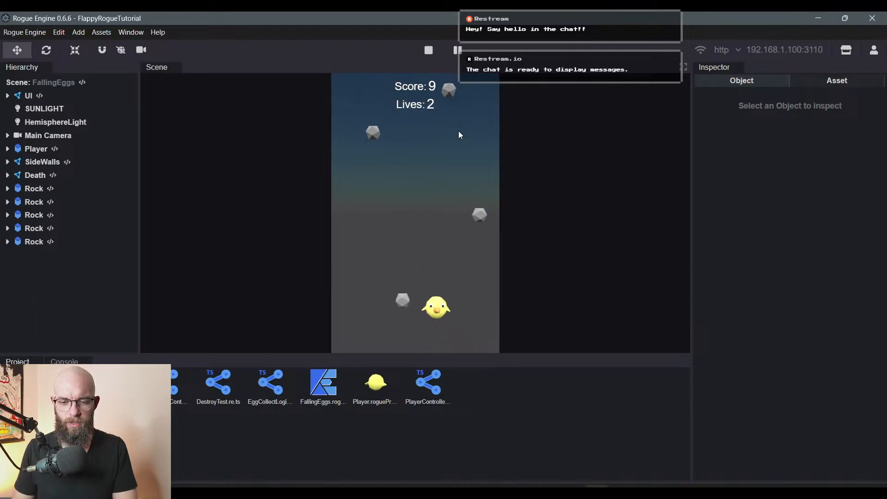
pyautogui.press('a')
pyautogui.press('d')
pyautogui.press('a')
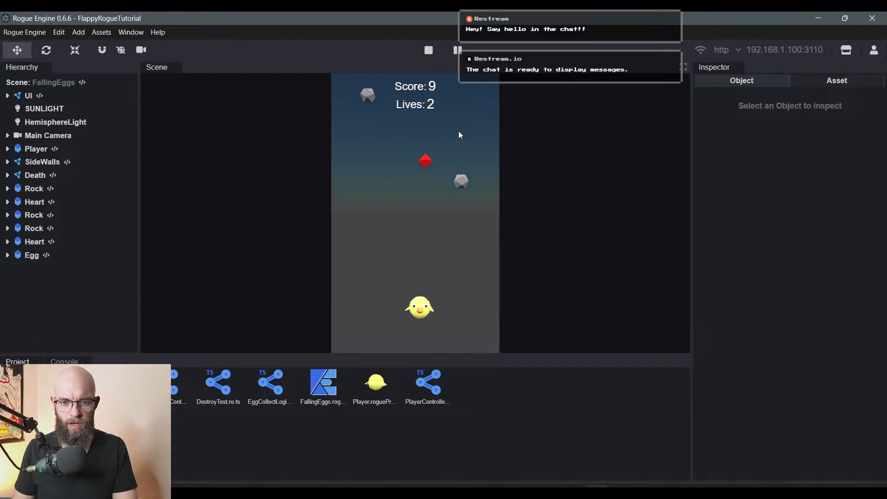
pyautogui.press('d')
pyautogui.press('a')
pyautogui.press('d')
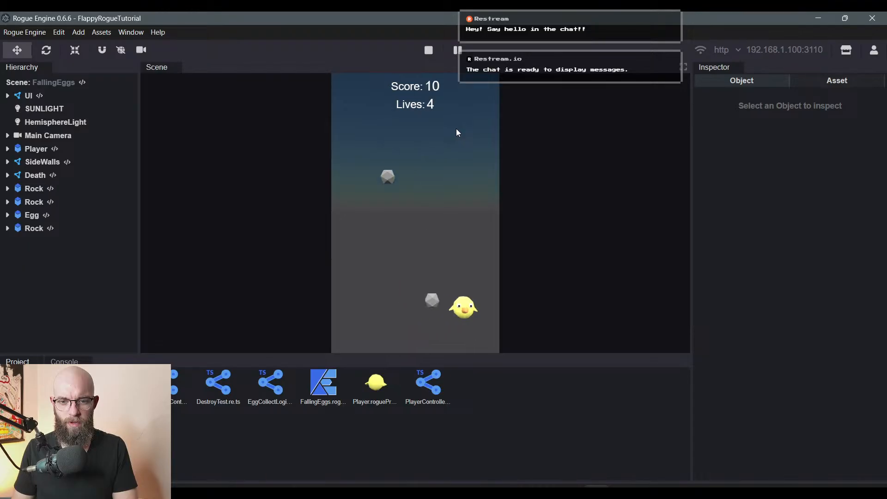
pyautogui.press('a')
pyautogui.press('d')
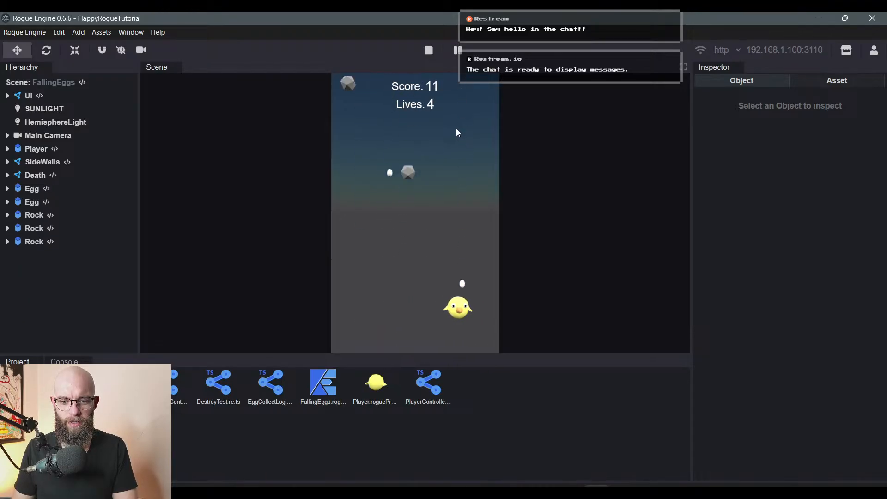
pyautogui.press('a')
pyautogui.press('d')
pyautogui.press('a')
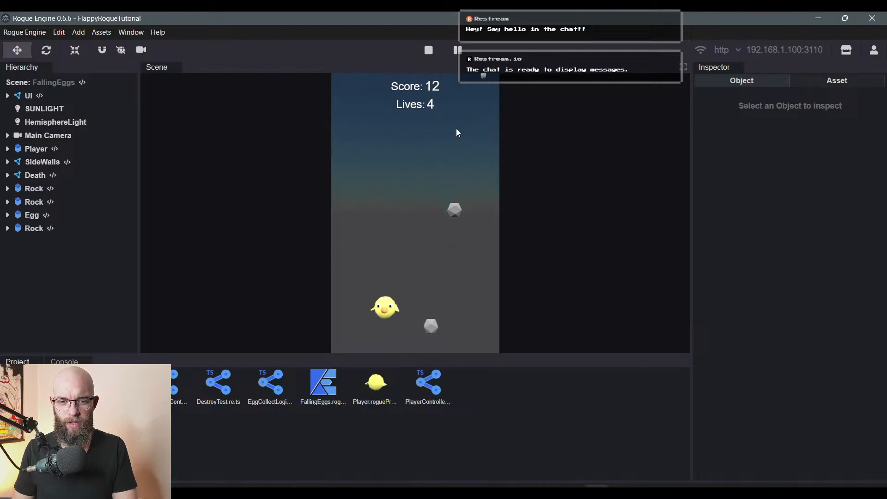
pyautogui.press('d')
pyautogui.press('a')
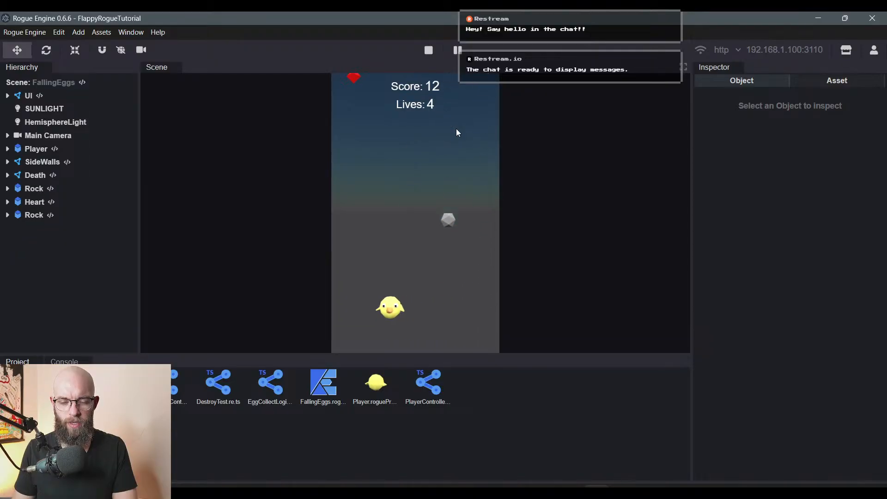
pyautogui.press('d')
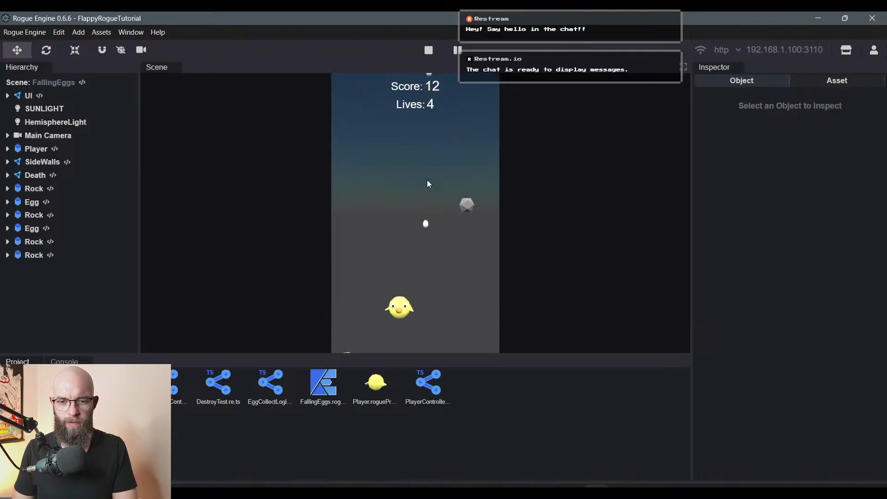
pyautogui.press('a')
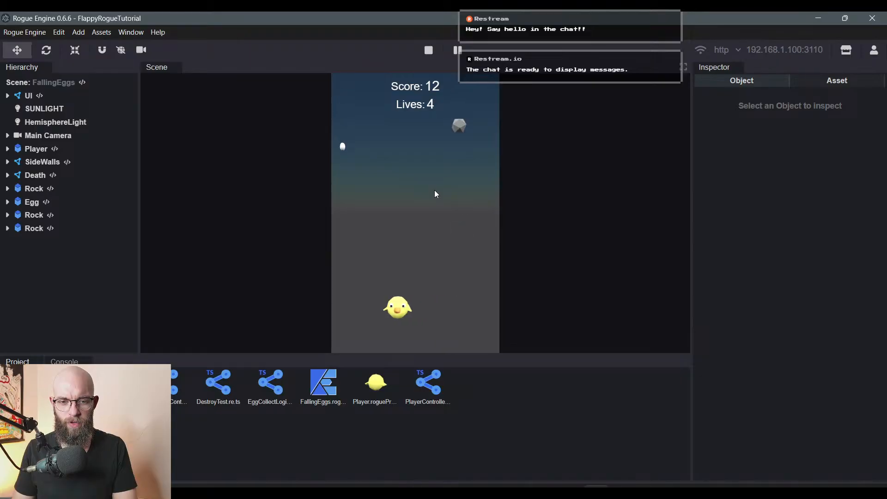
pyautogui.press('d')
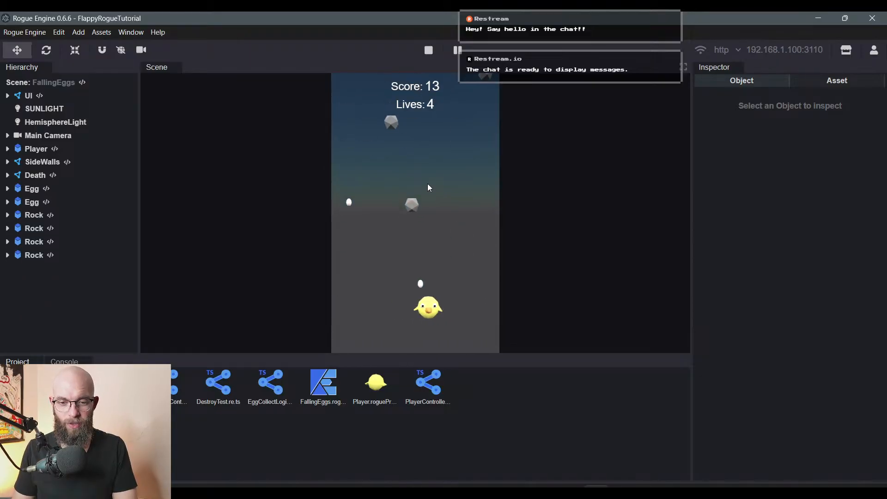
pyautogui.press('d')
pyautogui.press('a')
pyautogui.press('d')
pyautogui.press('a')
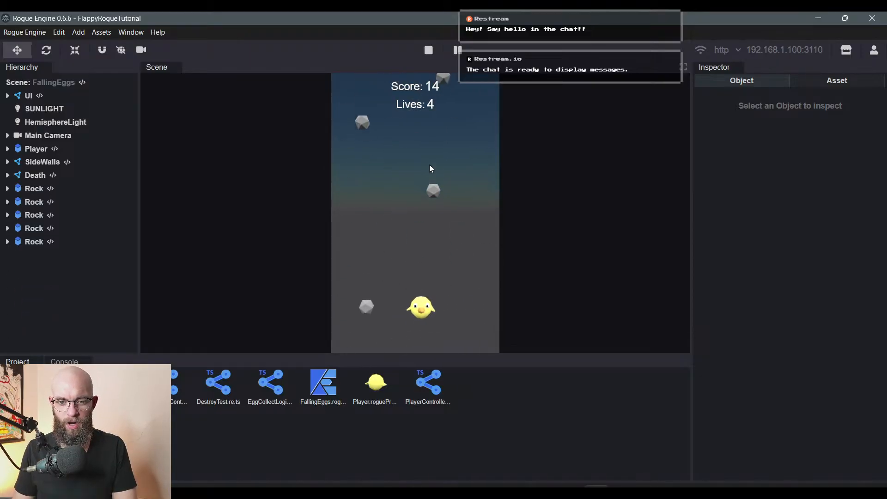
pyautogui.press('d')
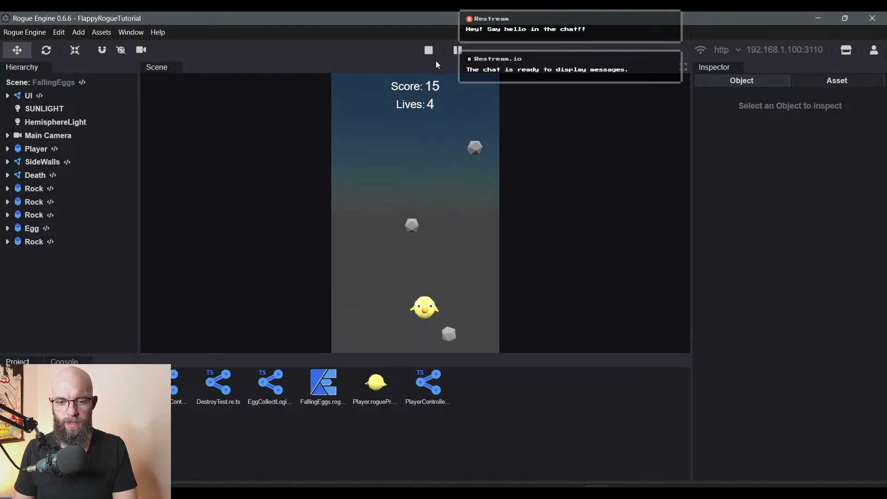
pyautogui.press('a')
pyautogui.press('d')
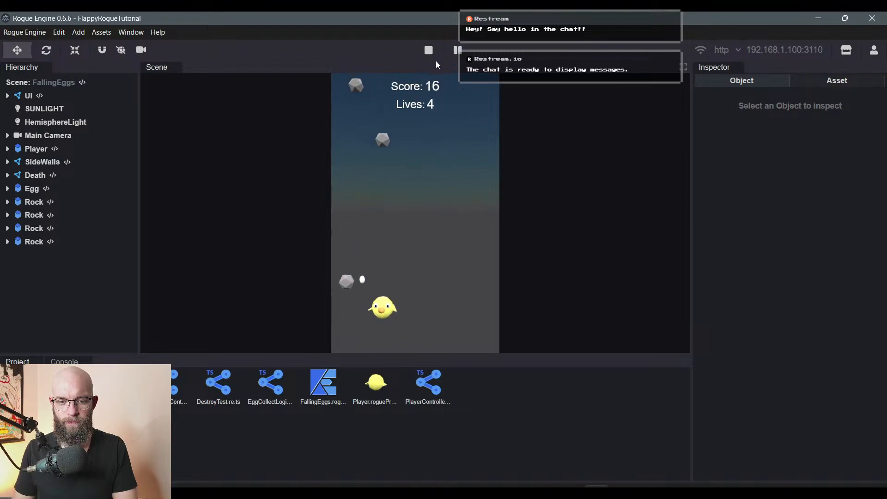
pyautogui.press('a')
pyautogui.press('d')
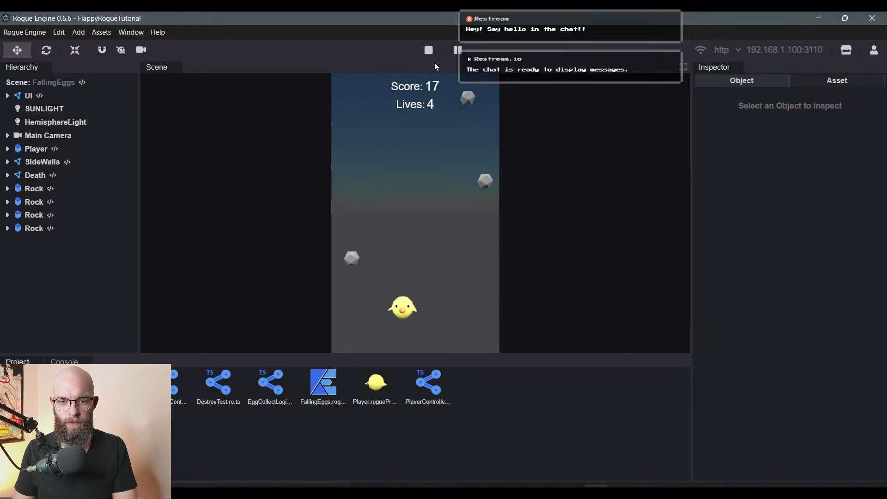
pyautogui.click(428, 50)
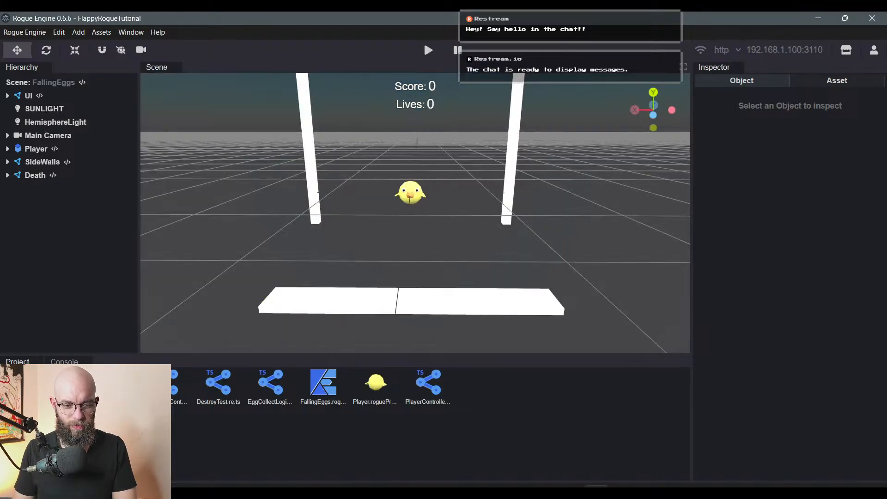
# - Examine the FallingEggs scene's EggCollectLogic component, including its prefab list, spawn intervals, origin height, lives and UI references
pyautogui.click(65, 83)
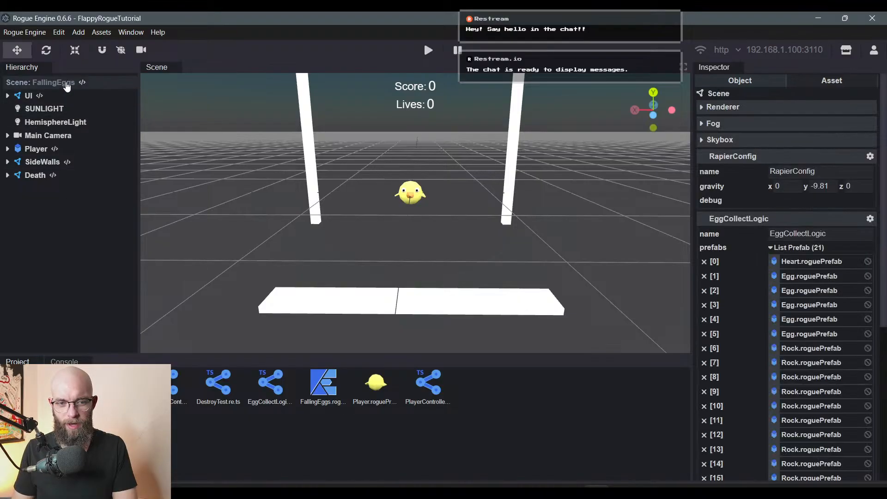
pyautogui.scroll(-3, 788, 329)
pyautogui.scroll(5, 787, 329)
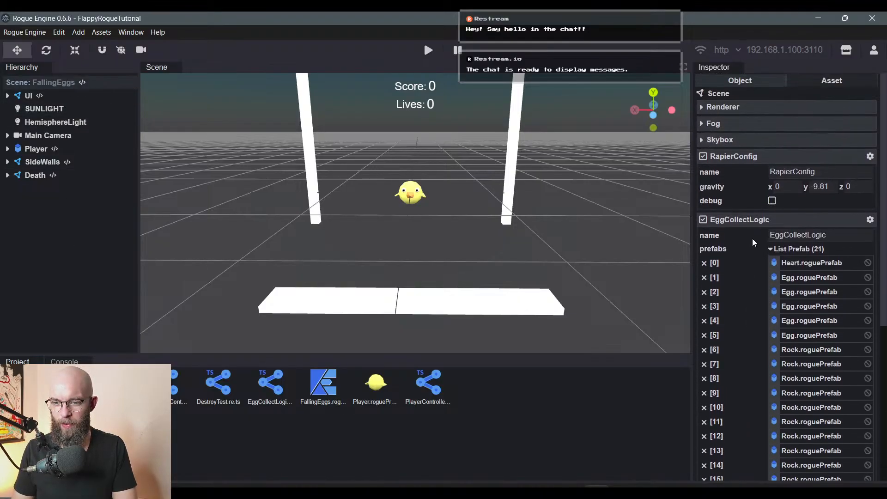
pyautogui.scroll(-5, 764, 294)
pyautogui.scroll(5, 770, 376)
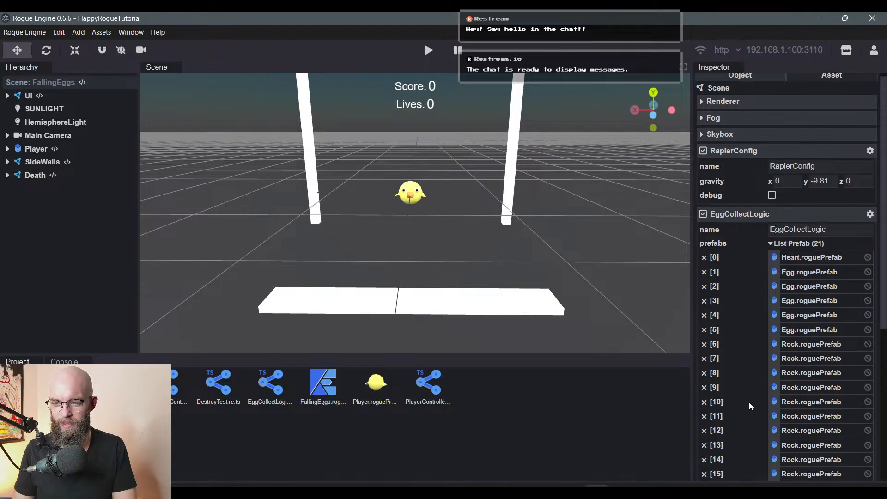
pyautogui.scroll(-8, 753, 407)
pyautogui.scroll(8, 756, 418)
pyautogui.scroll(-6, 760, 423)
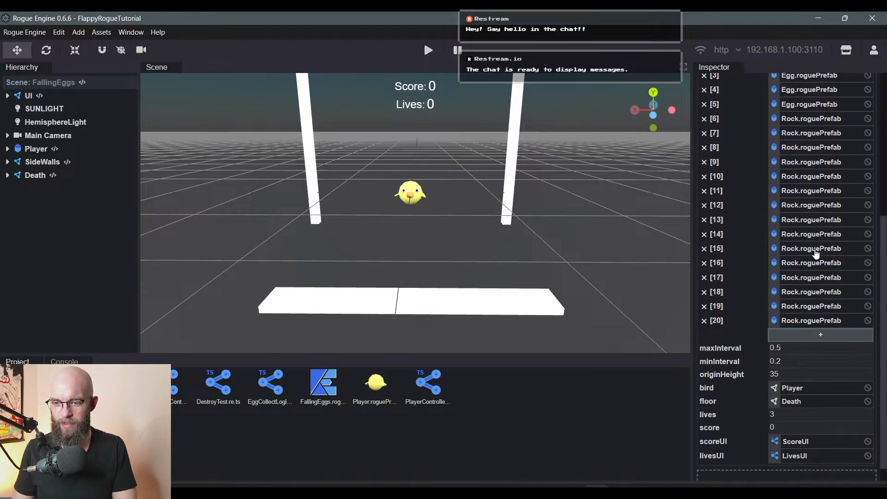
pyautogui.scroll(3, 816, 254)
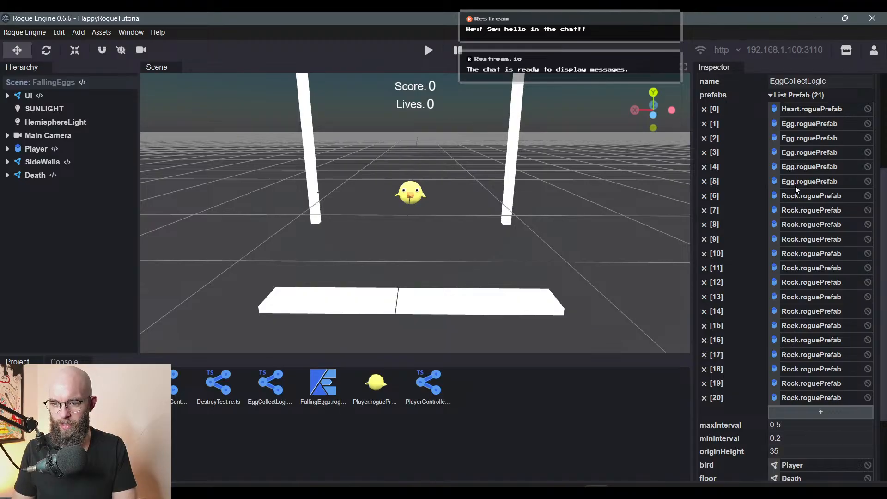
pyautogui.scroll(2, 789, 185)
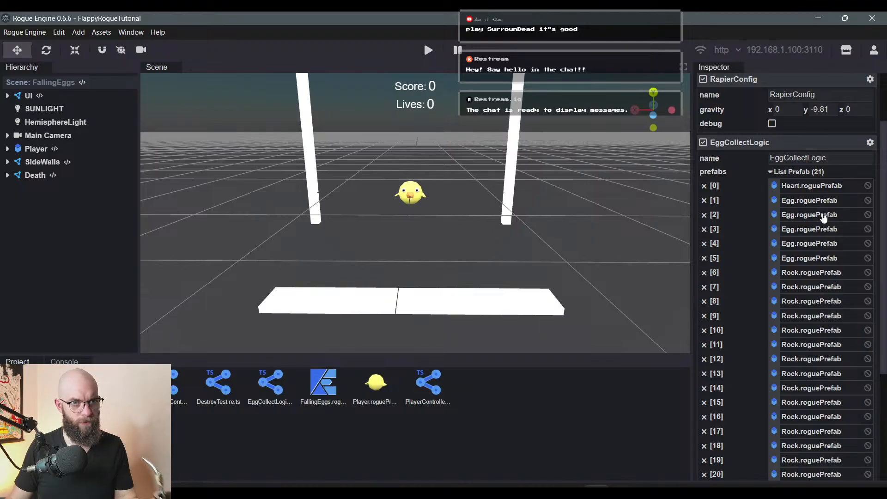
pyautogui.click(572, 492)
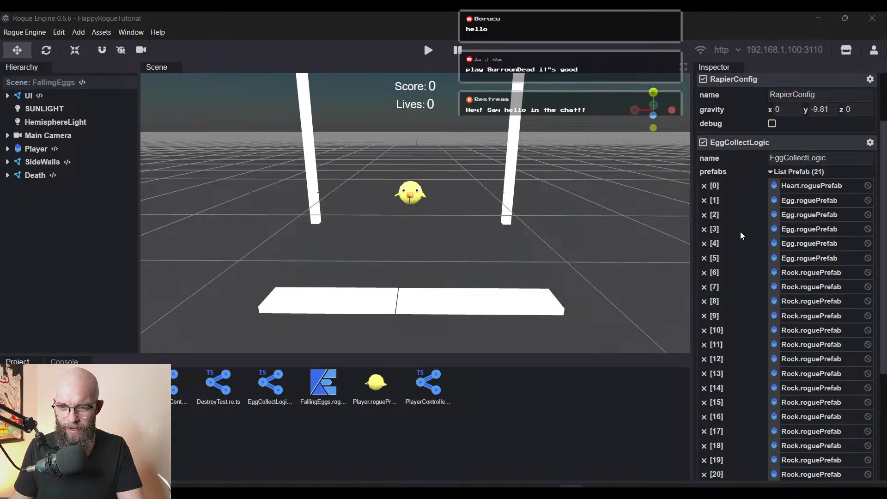
pyautogui.click(544, 13)
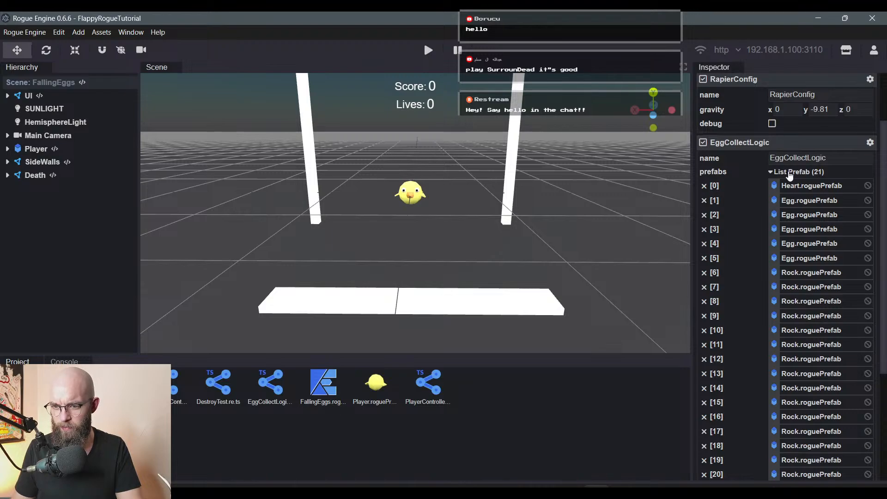
pyautogui.scroll(-3, 786, 203)
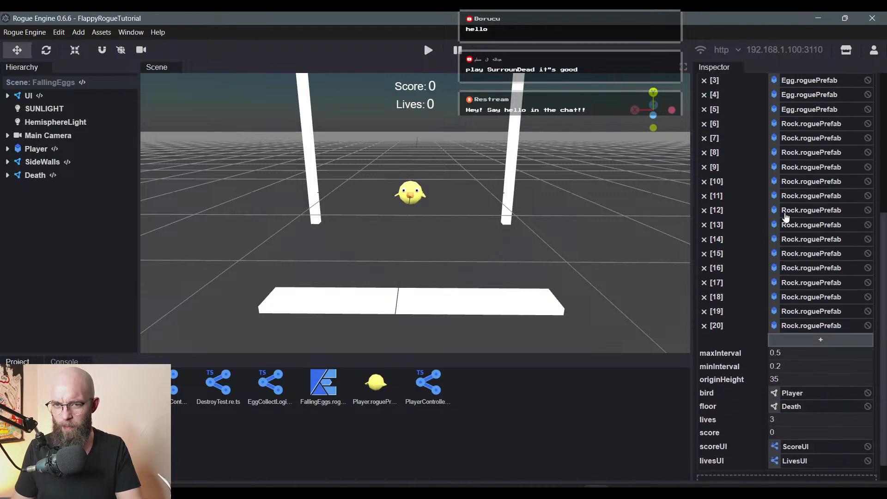
pyautogui.scroll(4, 786, 212)
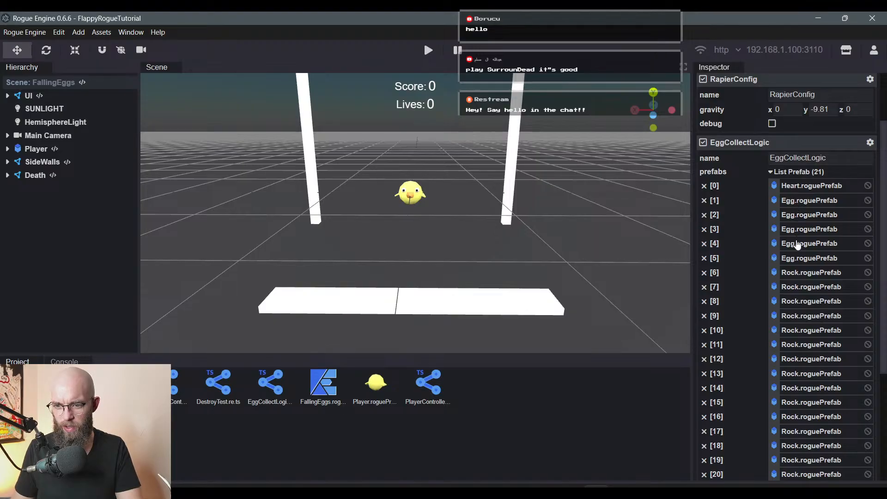
pyautogui.scroll(-3, 795, 194)
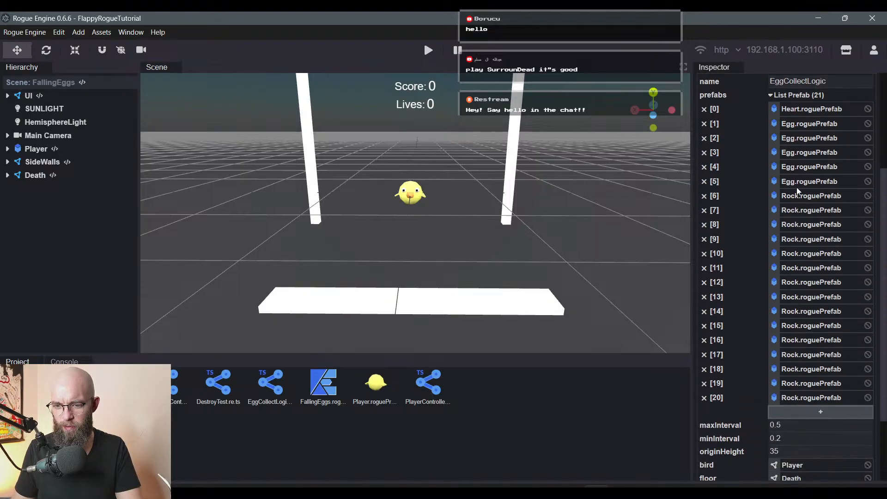
pyautogui.scroll(3, 804, 342)
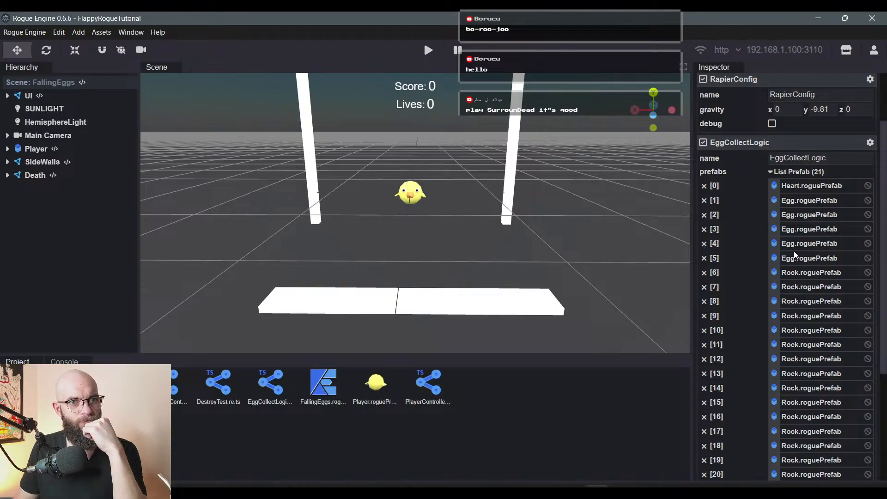
pyautogui.scroll(-2, 781, 260)
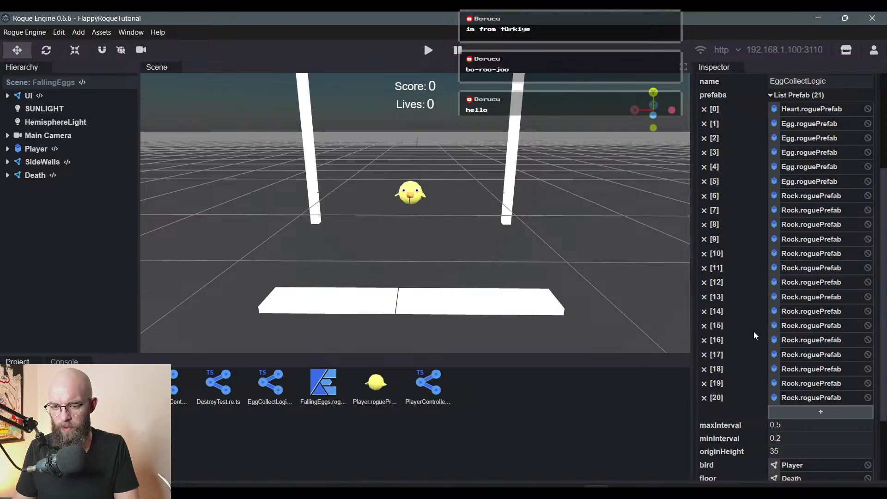
pyautogui.scroll(4, 753, 331)
pyautogui.scroll(-2, 780, 210)
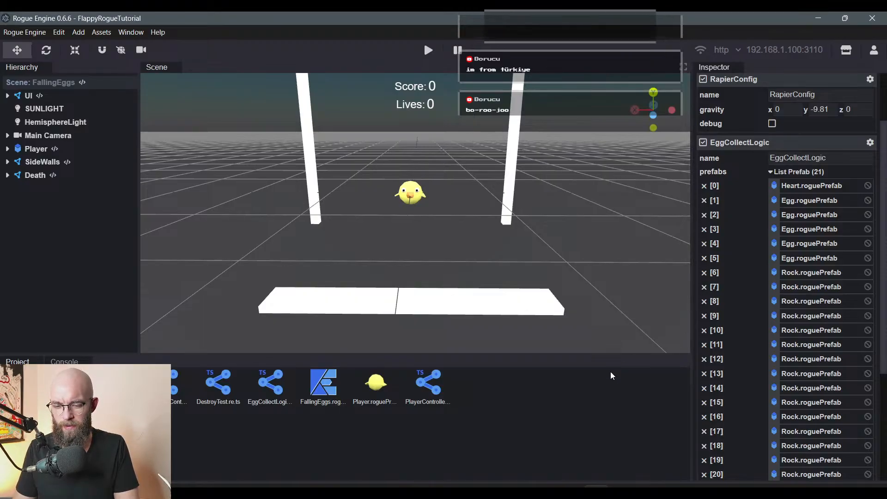
pyautogui.click(571, 492)
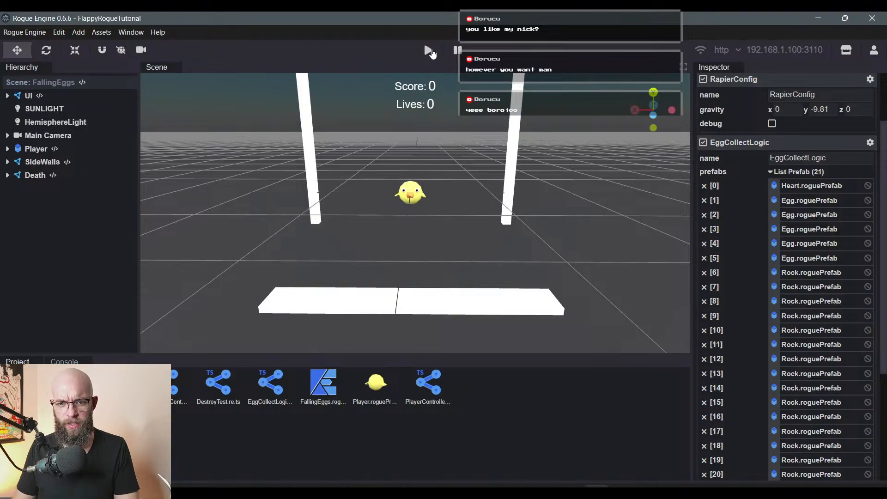
# - Play-test the FallingEggs scene briefly, steering the bird sideways to catch eggs and dodge rocks, and stop the run
pyautogui.click(428, 51)
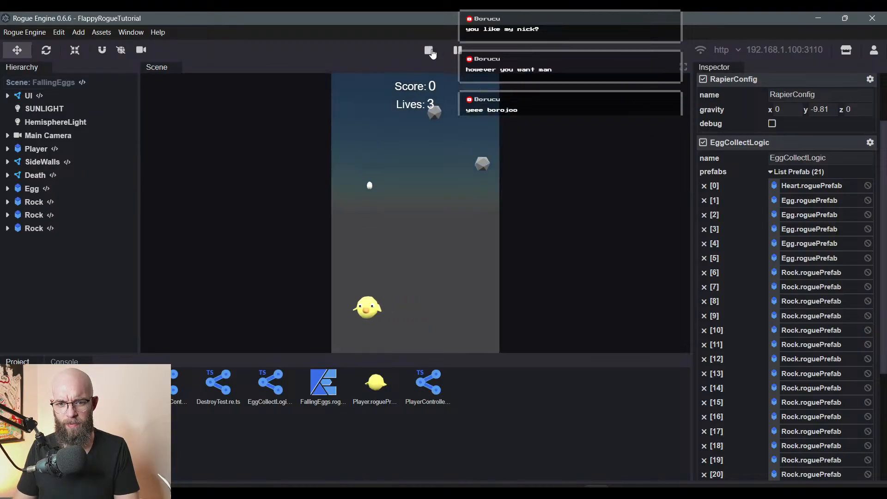
pyautogui.press('a')
pyautogui.press('d')
pyautogui.press('a')
pyautogui.press('d')
pyautogui.press('a')
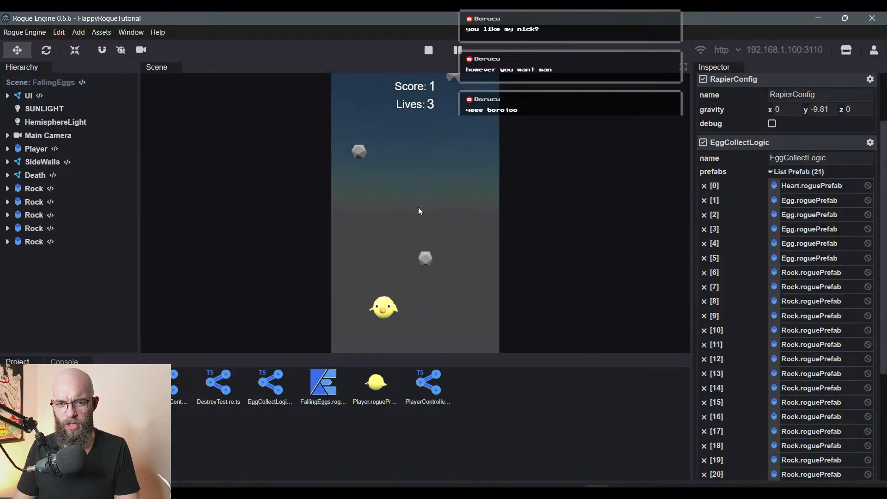
pyautogui.press('d')
pyautogui.press('a')
pyautogui.click(429, 50)
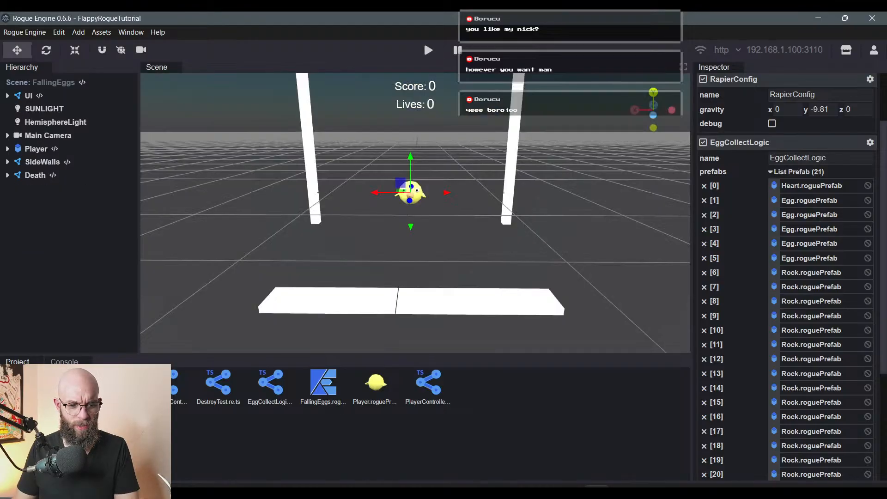
# - Add the BigRock and Rock prefabs from the Prefabs folder to the scene and move Rock sideways to about X 5.84
pyautogui.click(42, 421)
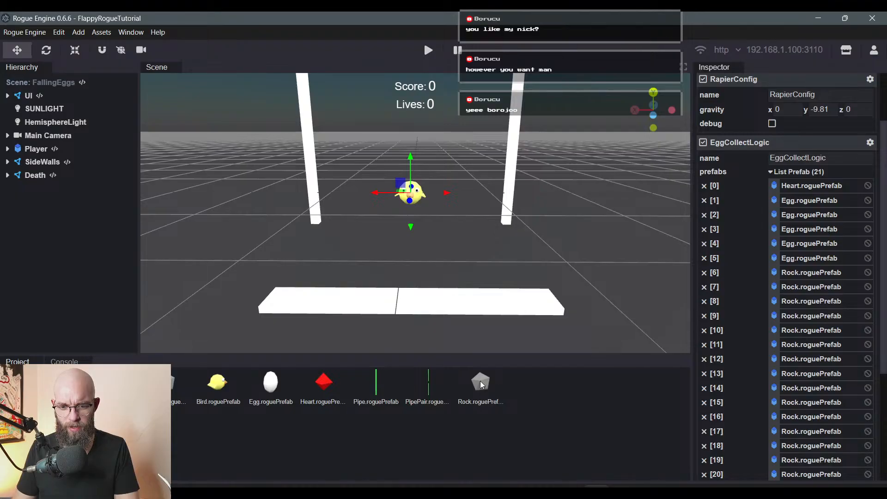
pyautogui.moveTo(178, 384); pyautogui.dragTo(14, 227)
pyautogui.moveTo(483, 386); pyautogui.dragTo(93, 287)
pyautogui.click(38, 203)
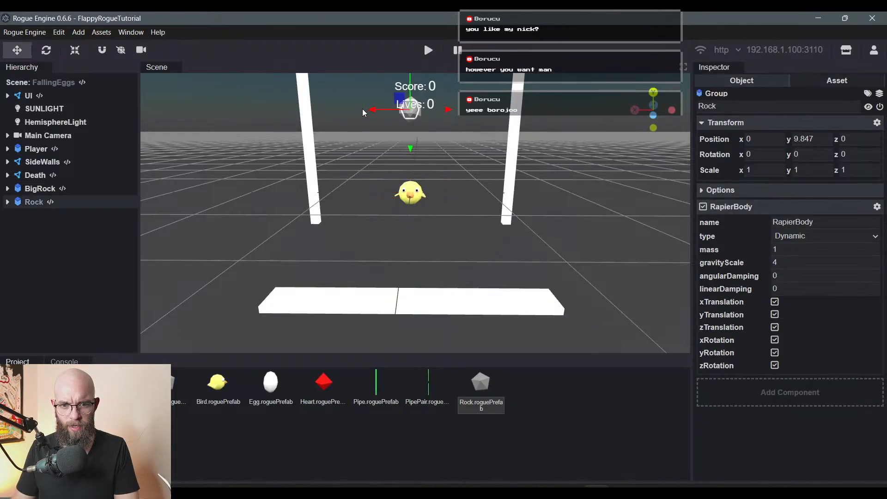
pyautogui.moveTo(370, 110); pyautogui.dragTo(320, 111)
pyautogui.moveTo(362, 126); pyautogui.dragTo(387, 158, button='right')
pyautogui.press('w')
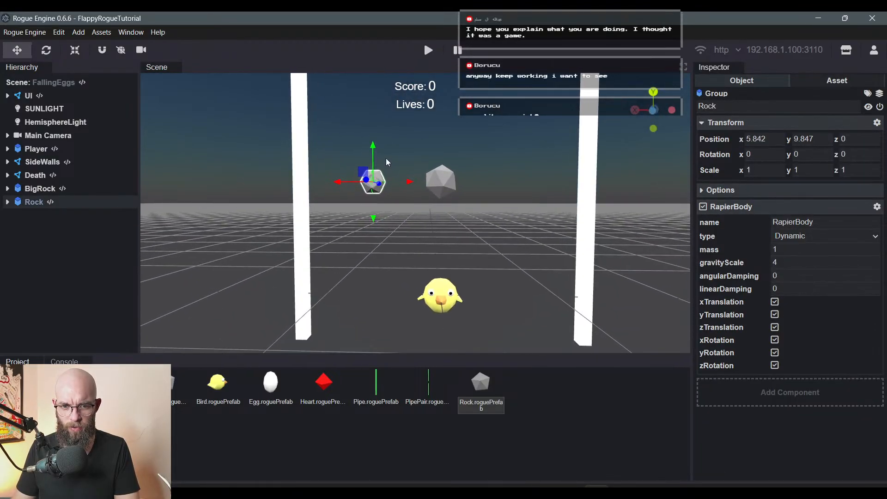
# - Compare the size and RapierBody settings of the BigRock and Rock objects, including their gravity scale
pyautogui.click(445, 184)
pyautogui.click(370, 181)
pyautogui.click(450, 182)
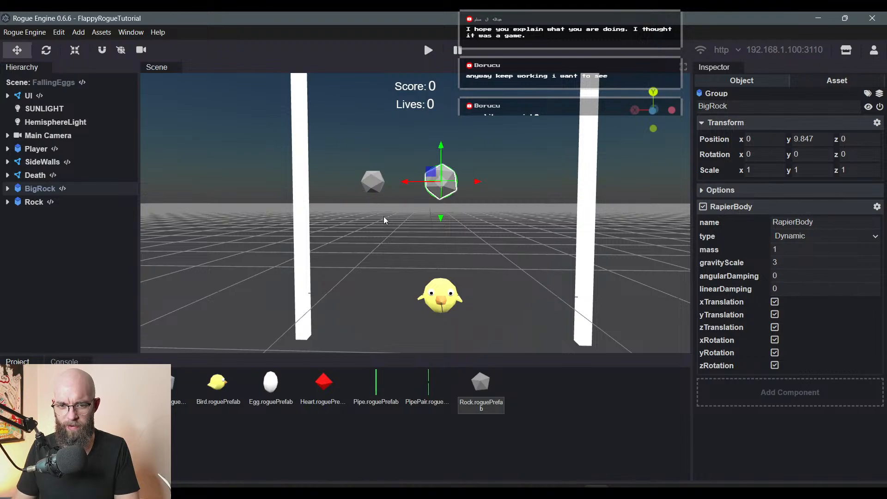
pyautogui.click(33, 252)
pyautogui.click(34, 202)
pyautogui.click(36, 191)
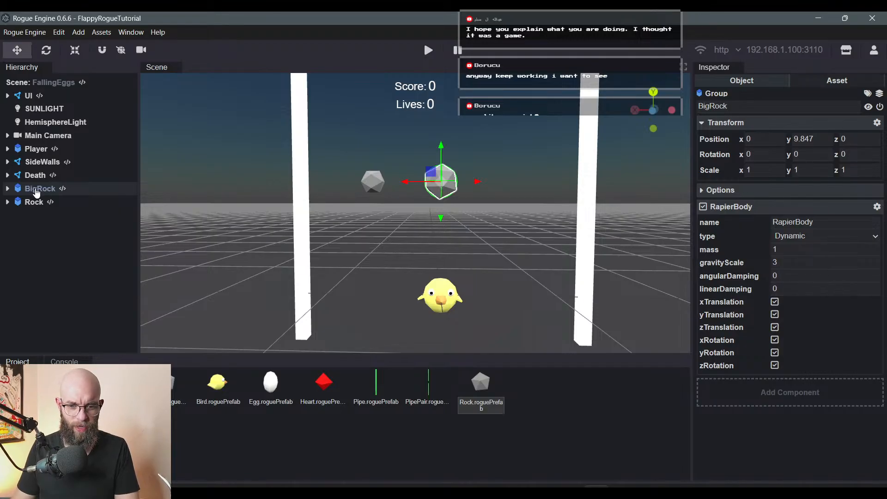
# - Delete the BigRock and Rock objects from the scene
pyautogui.rightClick(36, 192)
pyautogui.click(62, 329)
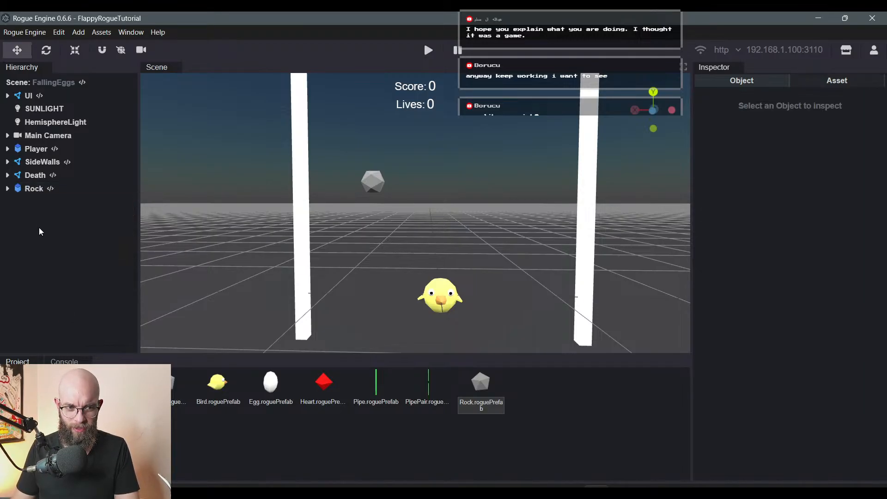
pyautogui.rightClick(41, 188)
pyautogui.click(77, 328)
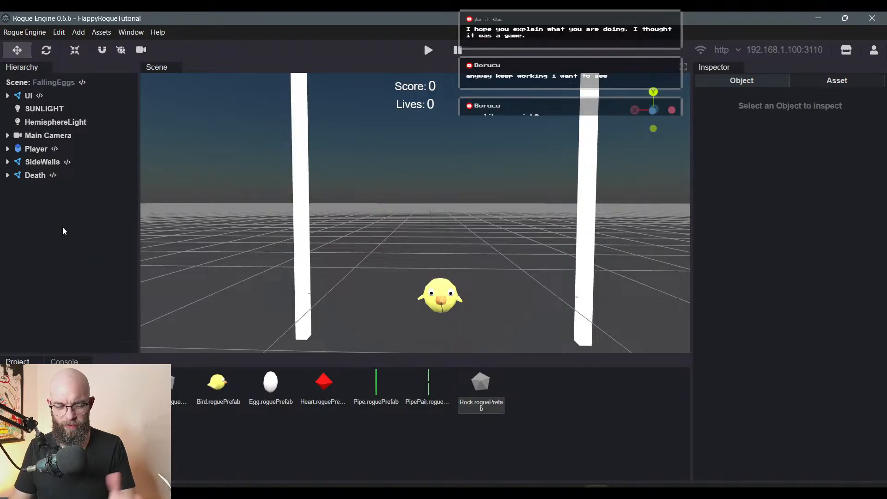
# - Replace entries 6 to 11 of the scene's EggCollectLogic prefab list with BigRock.roguePrefab
pyautogui.click(58, 85)
pyautogui.scroll(-2, 827, 312)
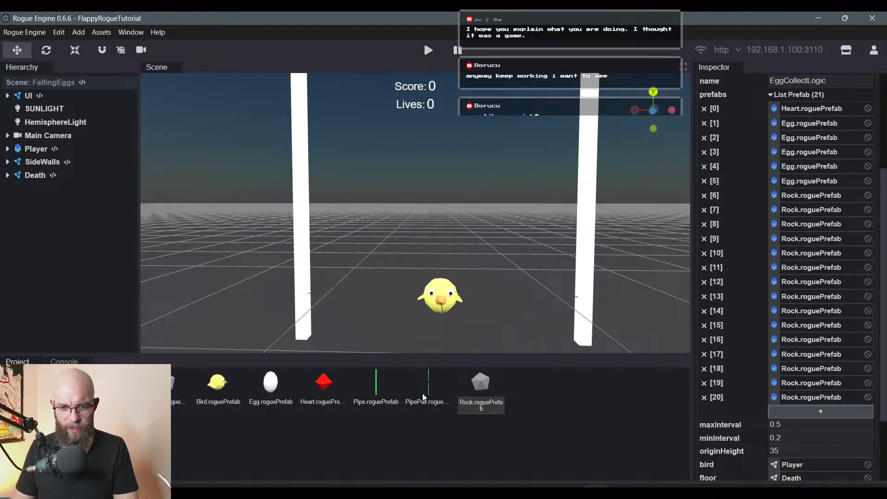
pyautogui.click(171, 388)
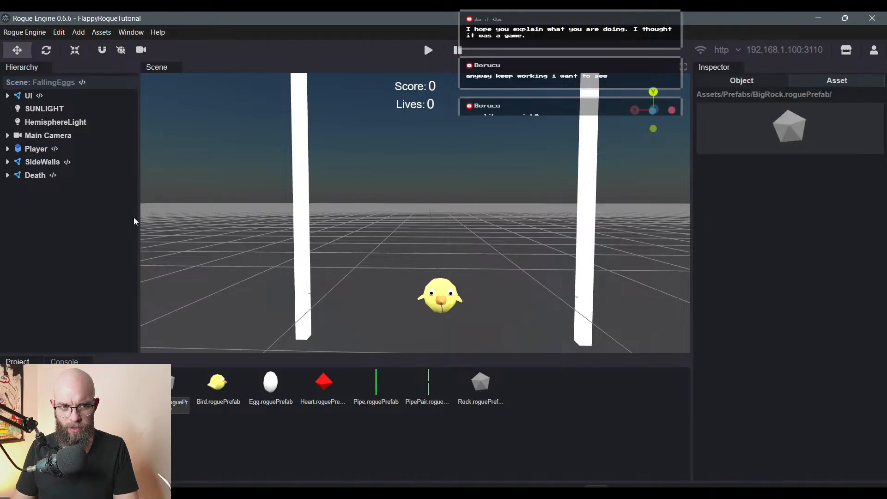
pyautogui.click(74, 83)
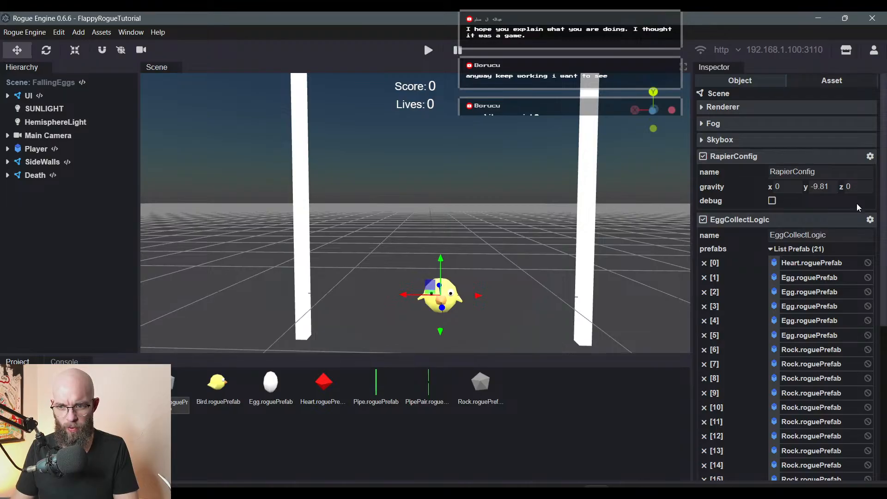
pyautogui.scroll(-3, 858, 207)
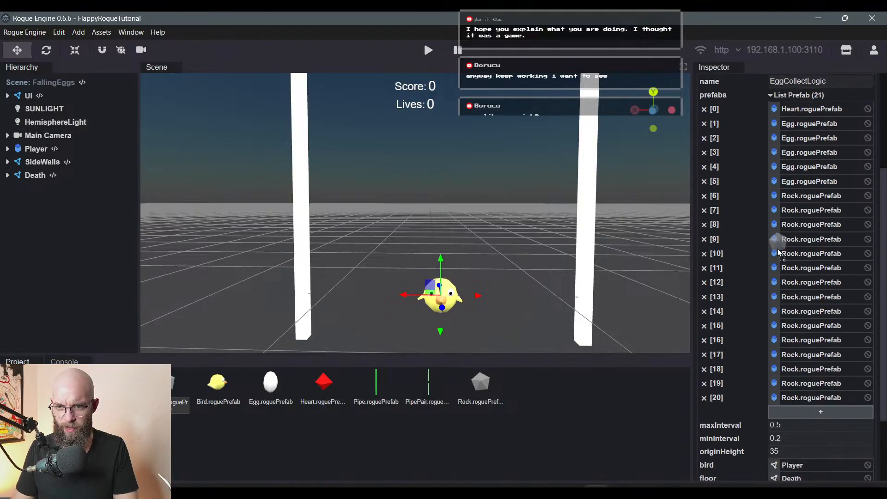
pyautogui.moveTo(778, 252); pyautogui.dragTo(786, 196)
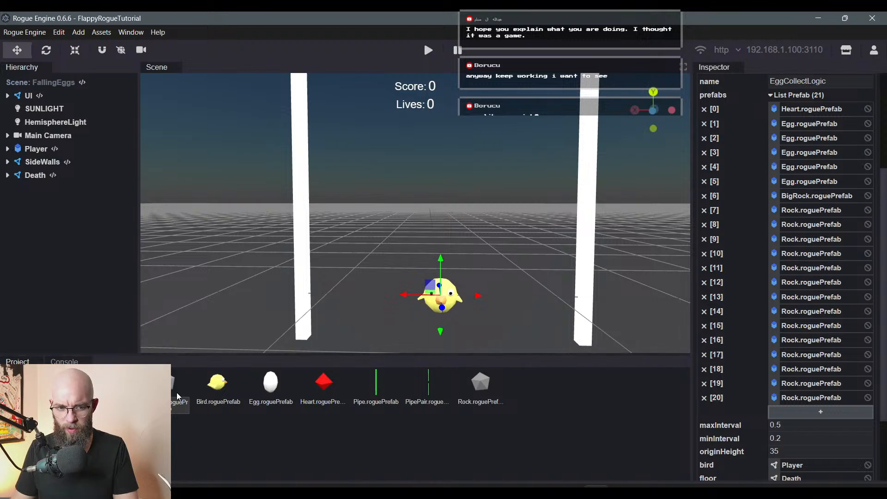
pyautogui.moveTo(396, 329); pyautogui.dragTo(814, 210)
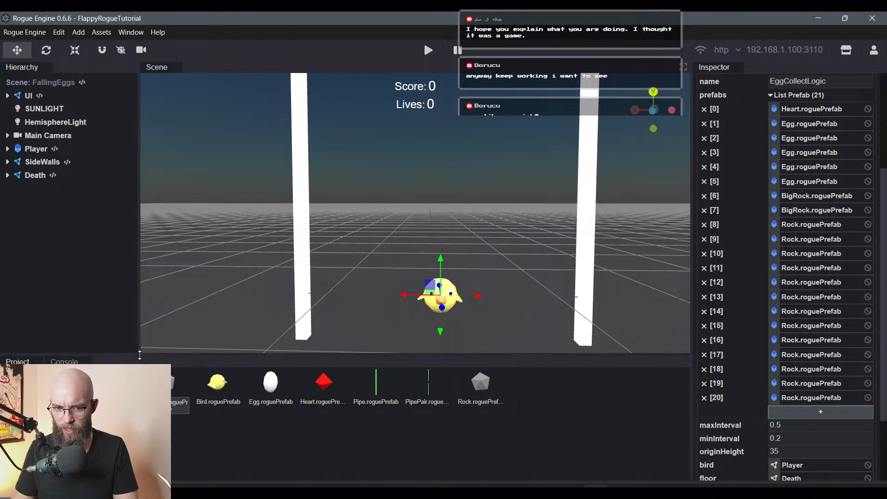
pyautogui.moveTo(436, 317); pyautogui.dragTo(818, 225)
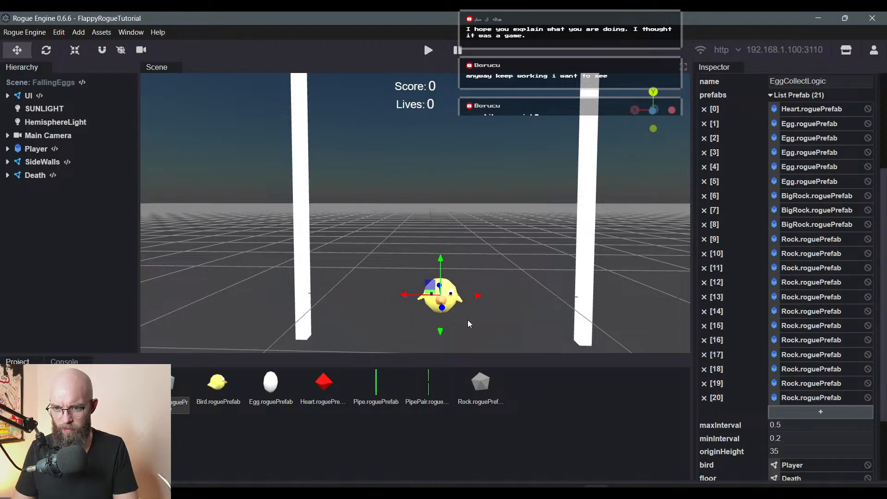
pyautogui.moveTo(176, 376); pyautogui.dragTo(806, 239)
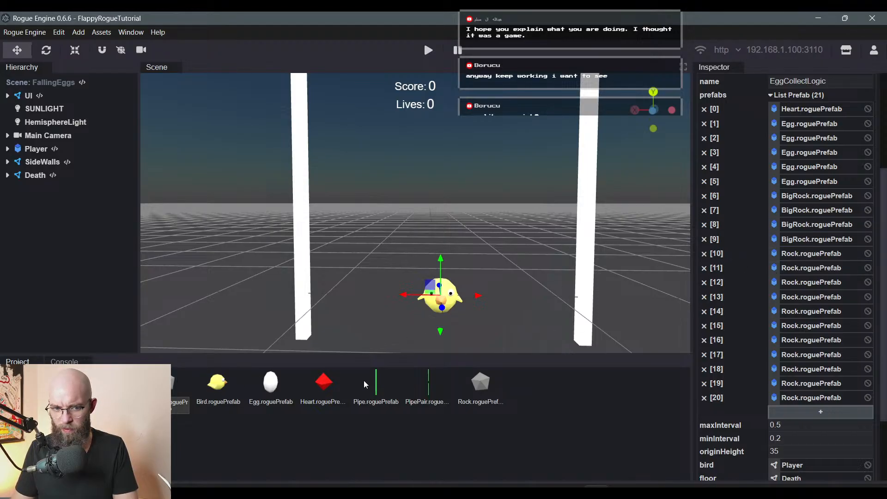
pyautogui.moveTo(624, 314); pyautogui.dragTo(831, 255)
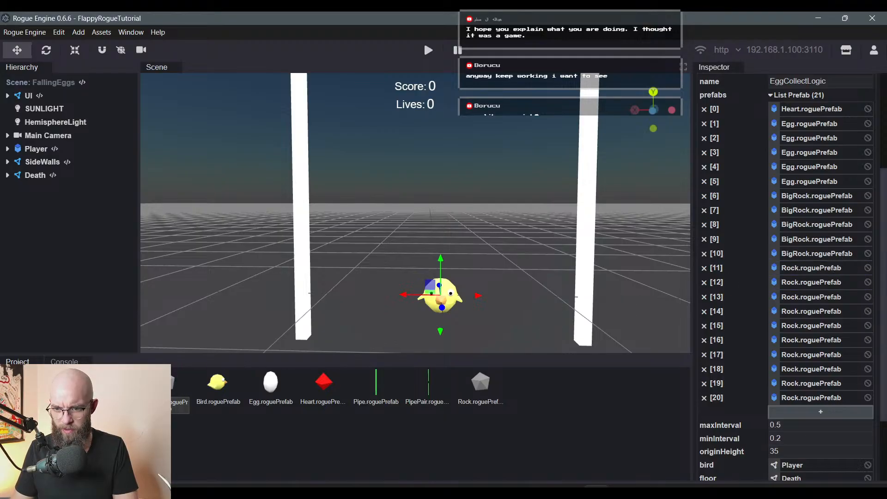
pyautogui.moveTo(537, 322); pyautogui.dragTo(817, 268)
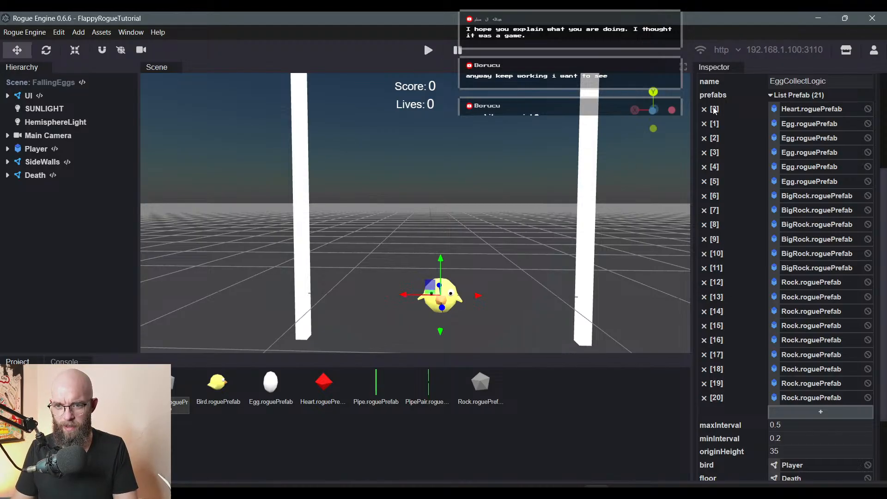
pyautogui.scroll(5, 727, 158)
pyautogui.click(60, 275)
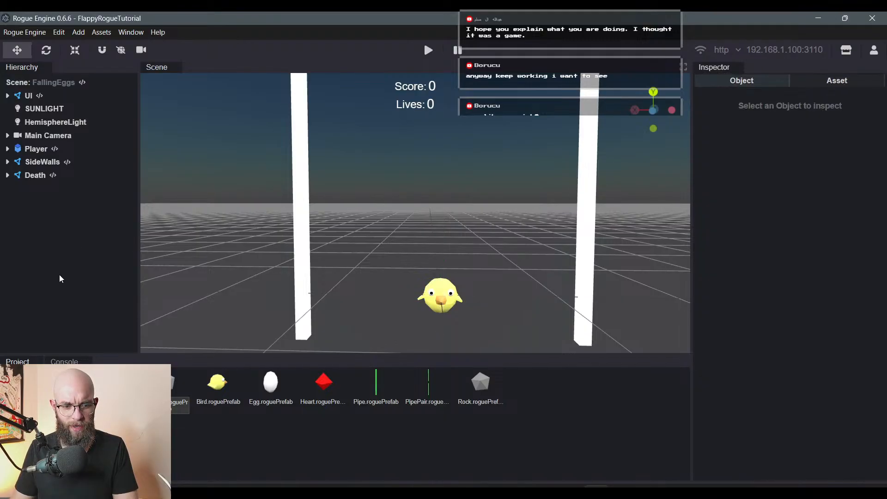
# - Play-test the FallingEggs scene, steering the bird to collect eggs and hearts while dodging rocks, and stop the game
pyautogui.click(420, 53)
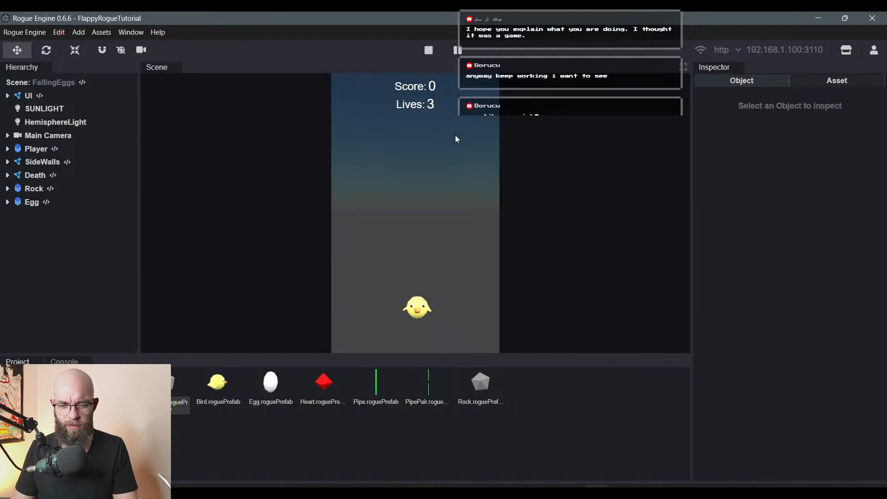
pyautogui.press('a')
pyautogui.press('d')
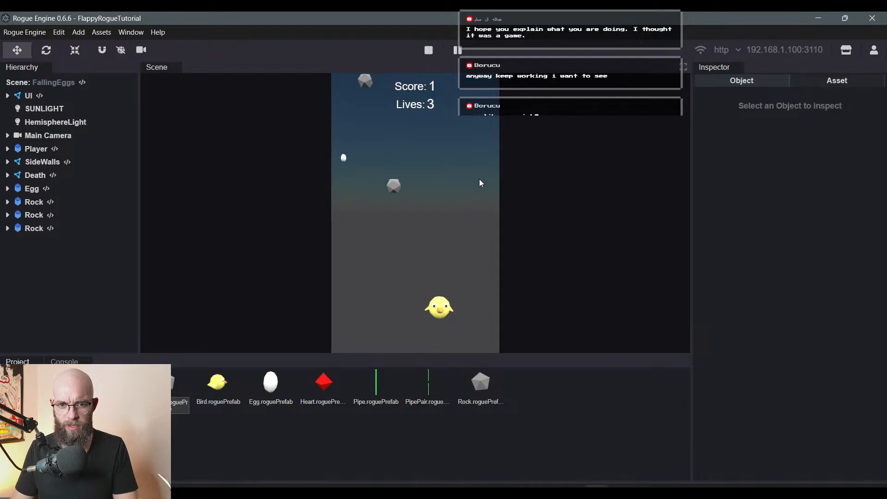
pyautogui.press('a')
pyautogui.press('a')
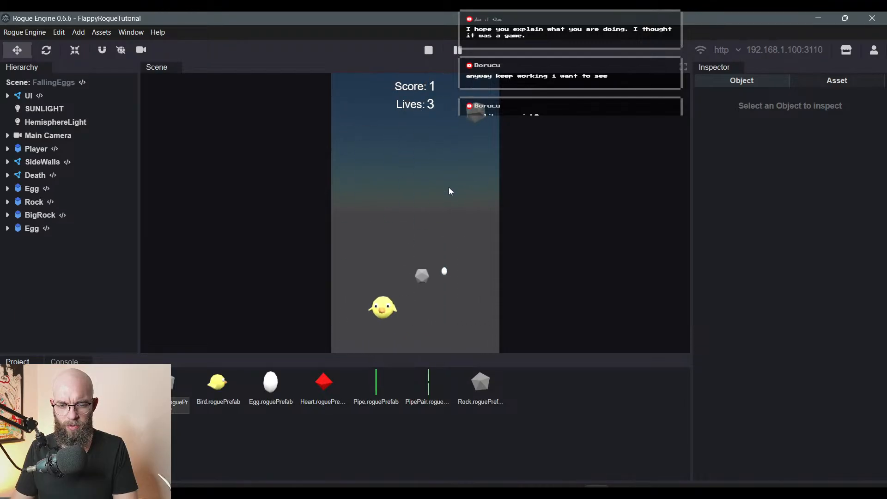
pyautogui.press('d')
pyautogui.press('d')
pyautogui.press('a')
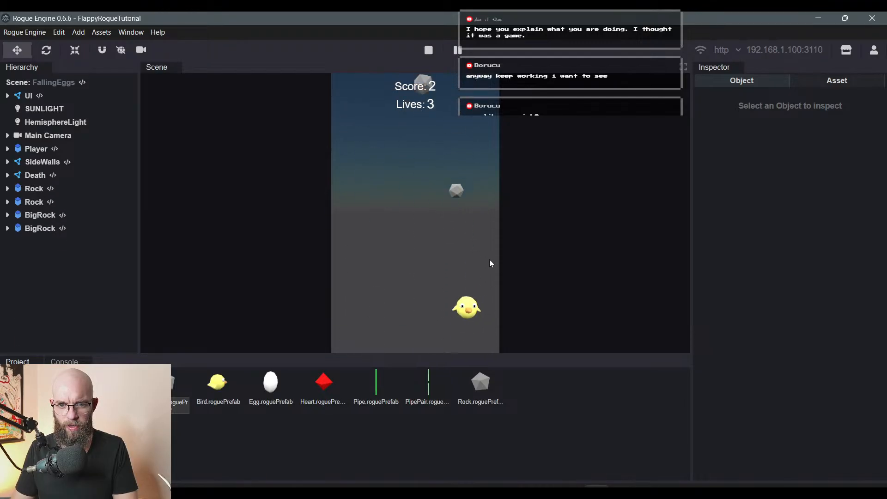
pyautogui.press('d')
pyautogui.press('a')
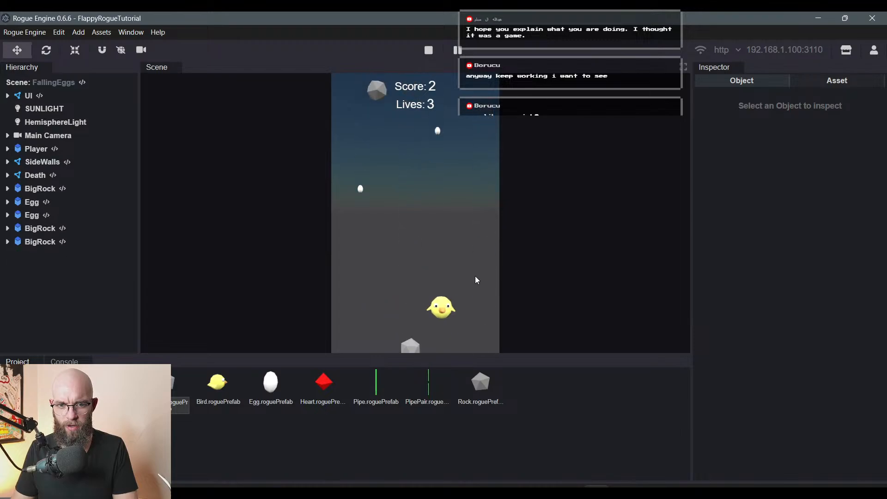
pyautogui.press('d')
pyautogui.press('a')
pyautogui.press('a')
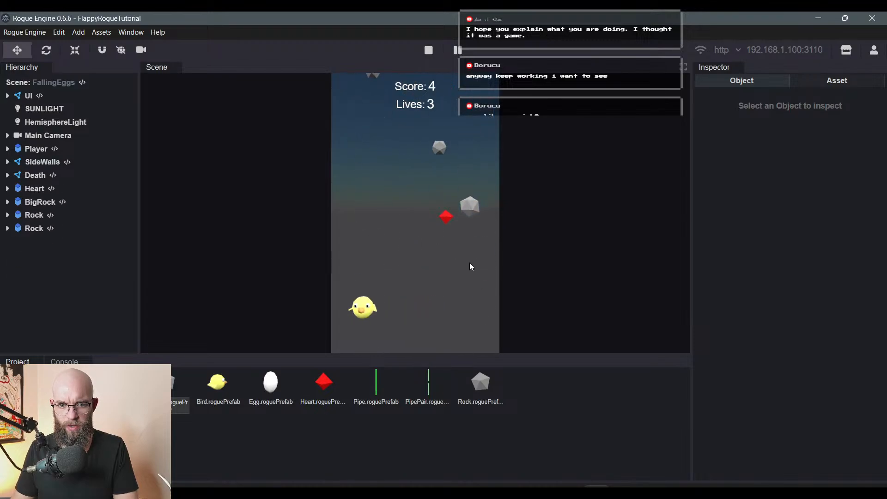
pyautogui.press('d')
pyautogui.press('a')
pyautogui.press('d')
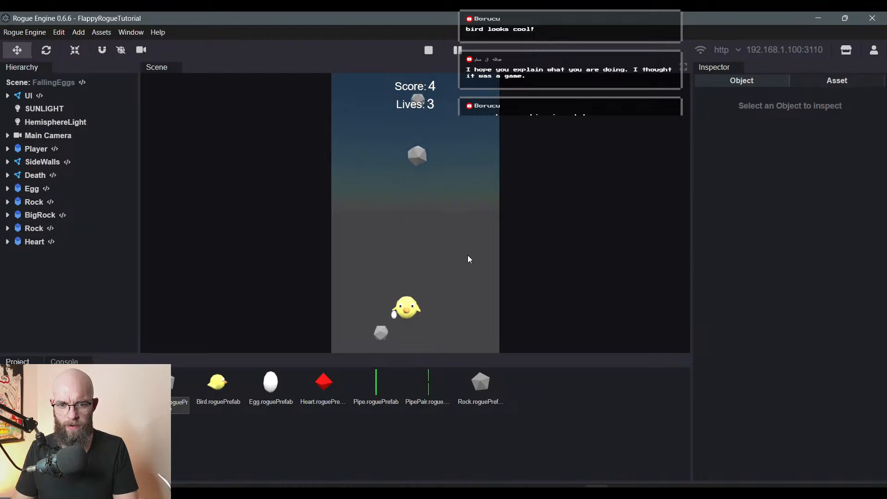
pyautogui.press('a')
pyautogui.press('d')
pyautogui.press('a')
pyautogui.press('d')
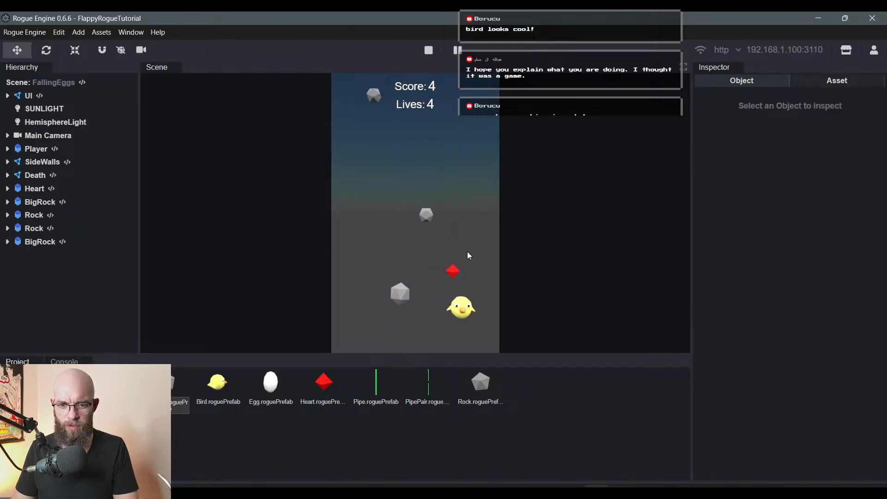
pyautogui.press('a')
pyautogui.press('a')
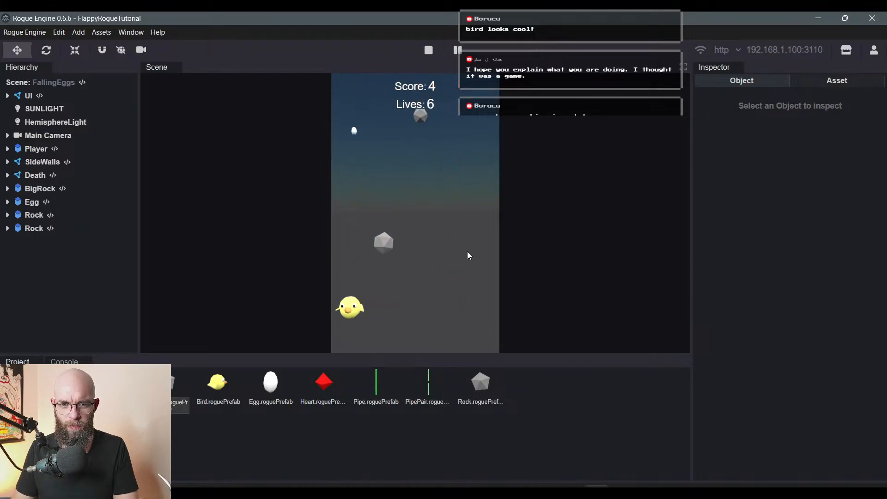
pyautogui.press('d')
pyautogui.press('a')
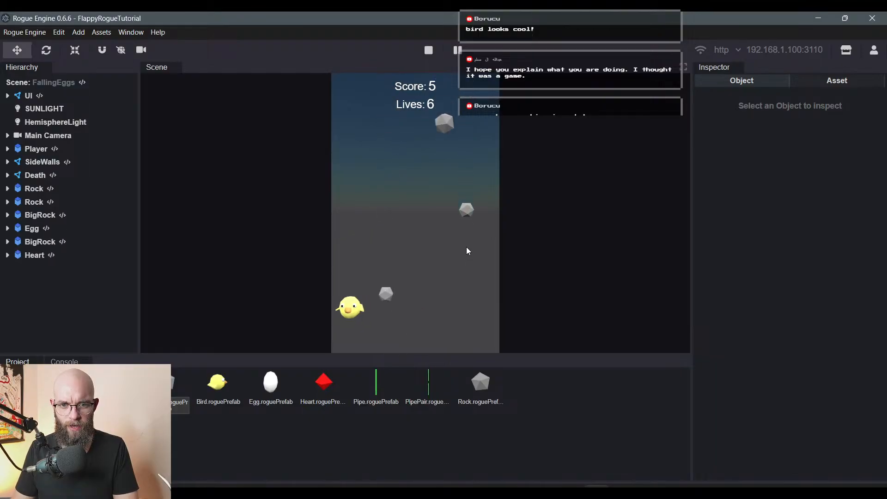
pyautogui.press('d')
pyautogui.click(428, 50)
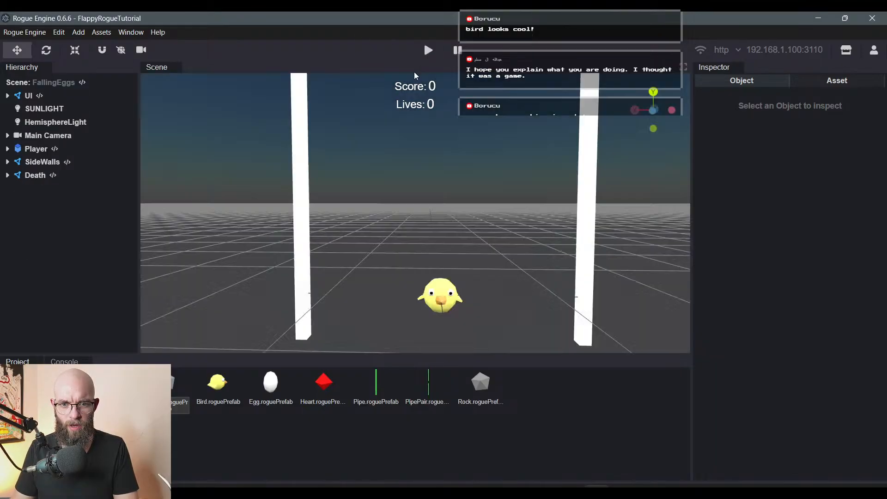
# - Set the lives value of the scene's EggCollectLogic component to 1
pyautogui.click(56, 87)
pyautogui.scroll(-5, 755, 287)
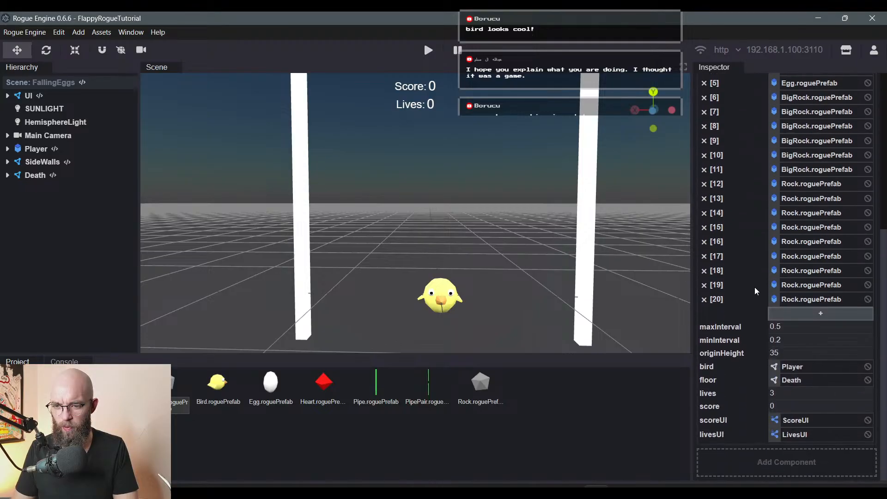
pyautogui.scroll(5, 758, 291)
pyautogui.click(773, 249)
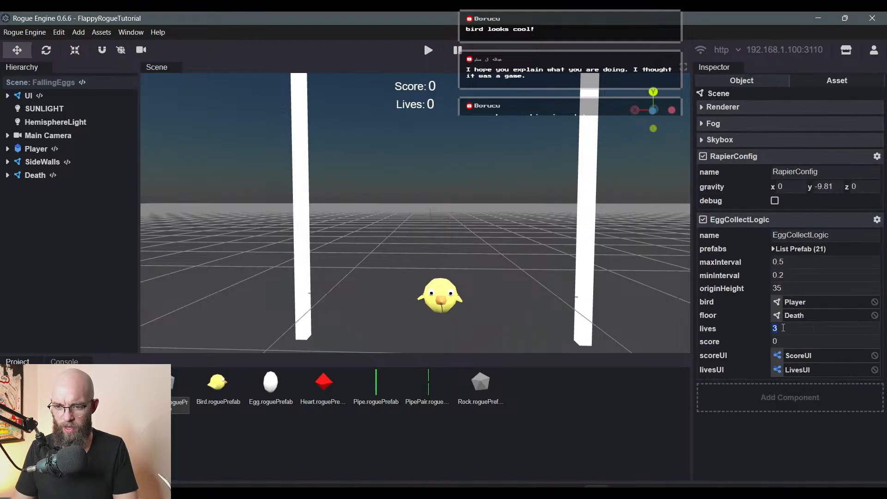
pyautogui.write('1')
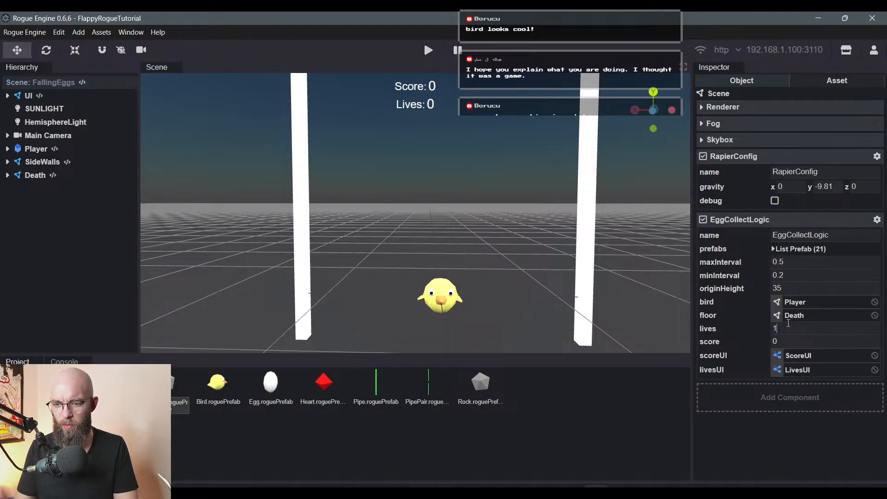
# - Run the game with a single starting life, steer the bird between falling objects, and stop play
pyautogui.click(429, 51)
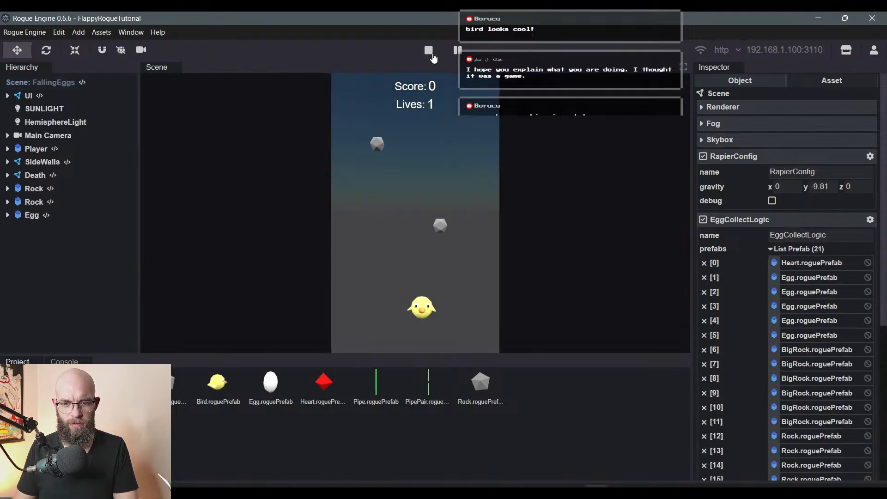
pyautogui.press('Left')
pyautogui.press('Right')
pyautogui.press('Left')
pyautogui.press('Right')
pyautogui.press('Left')
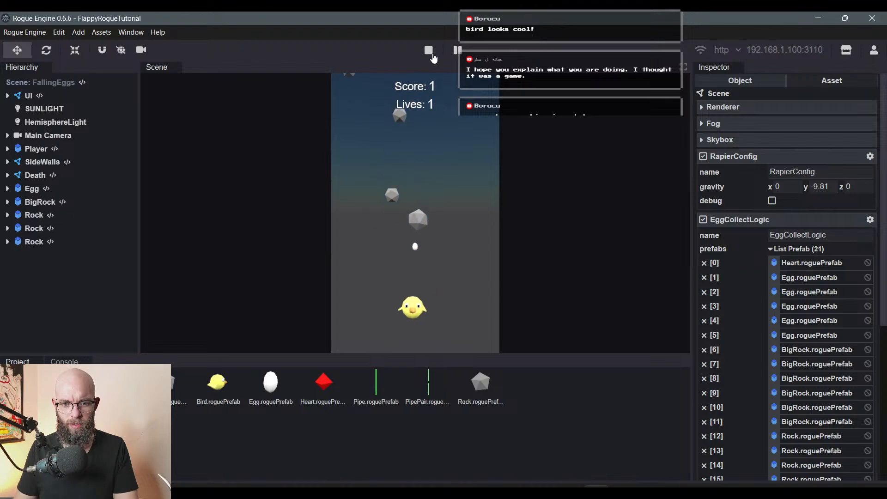
pyautogui.press('Right')
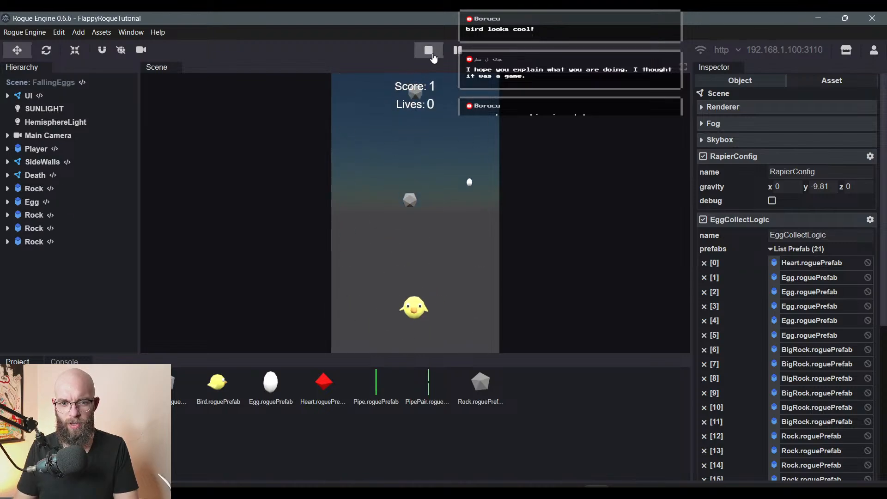
pyautogui.click(429, 51)
# - Play another one-life round, moving the bird sideways to catch hearts and avoid both rock sizes, and end the run
pyautogui.click(429, 51)
pyautogui.press('Left')
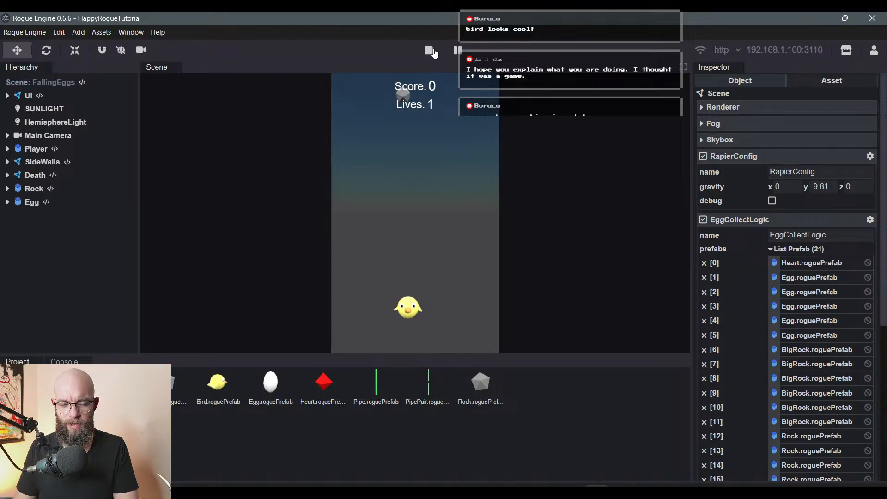
pyautogui.press('Left')
pyautogui.press('Right')
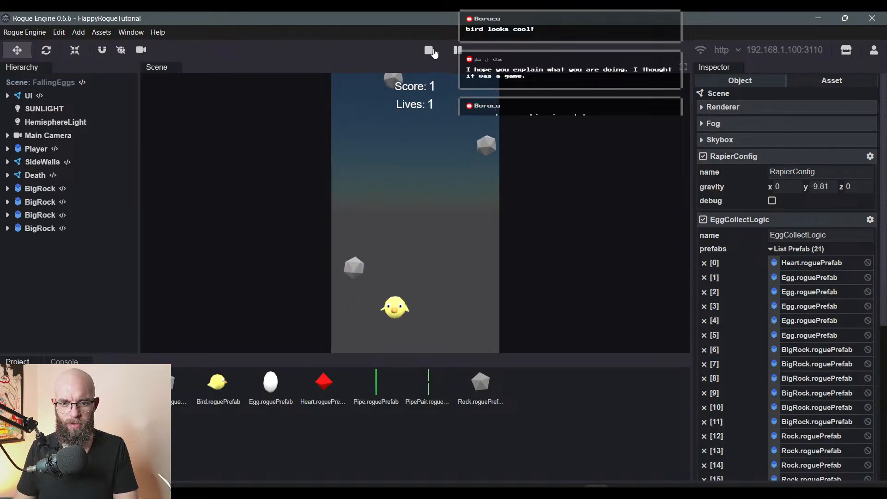
pyautogui.press('Left')
pyautogui.press('Right')
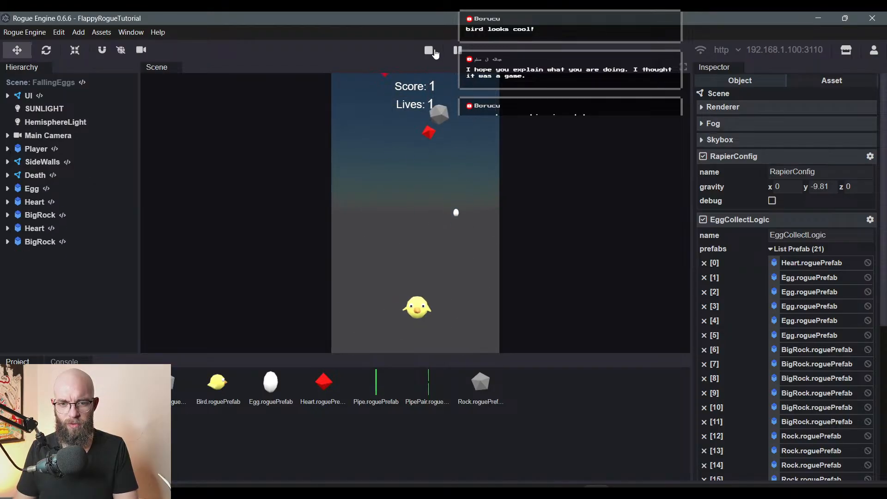
pyautogui.press('Left')
pyautogui.press('Left')
pyautogui.press('Left')
pyautogui.press('Right')
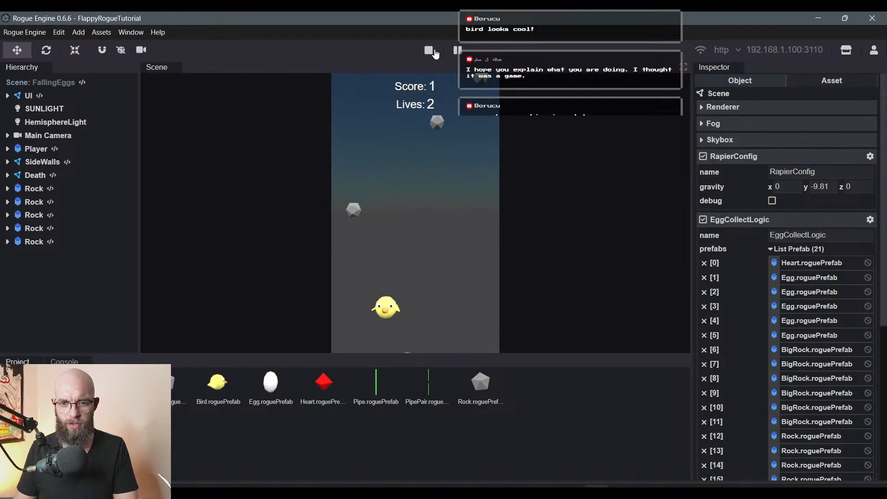
pyautogui.press('Left')
pyautogui.press('Right')
pyautogui.press('Left')
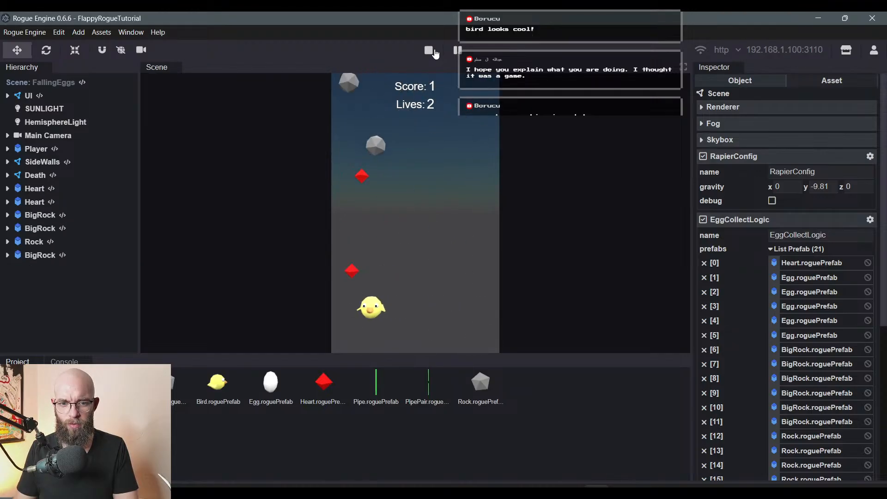
pyautogui.press('Right')
pyautogui.press('Right')
pyautogui.press('Left')
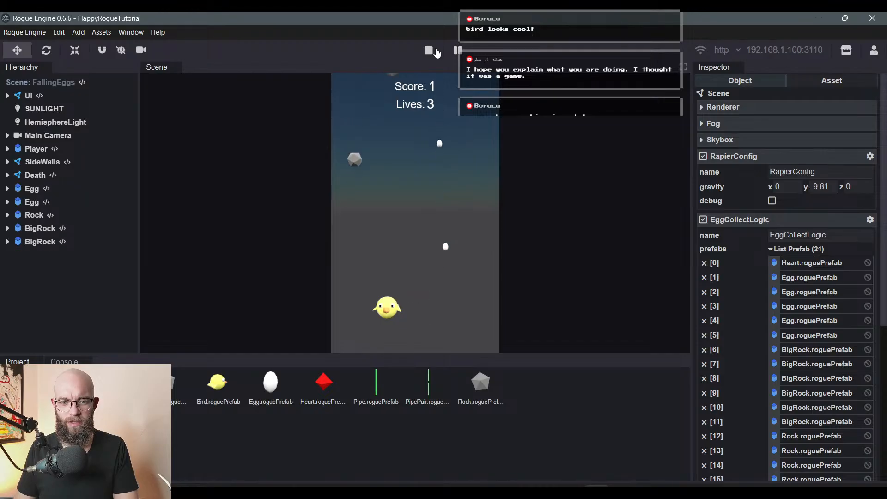
pyautogui.press('Right')
pyautogui.click(439, 51)
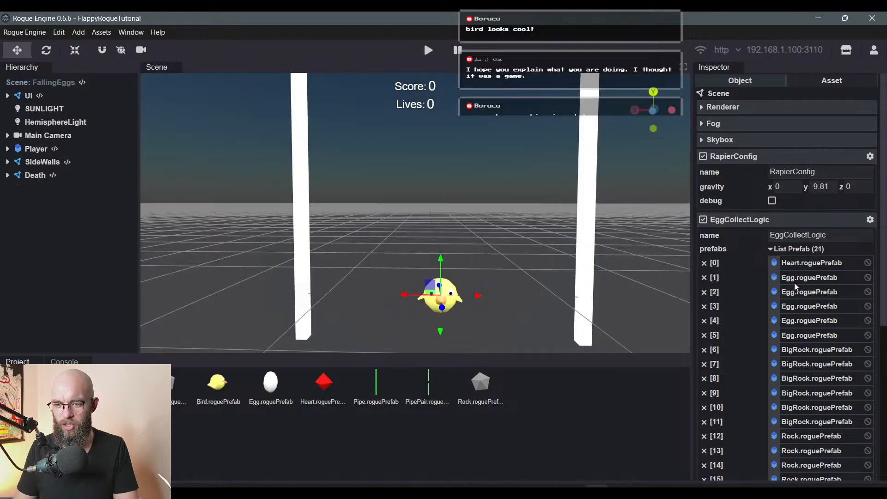
# - Examine the prefab list, spawn intervals and lives setting of the scene's EggCollectLogic component
pyautogui.scroll(-5, 778, 263)
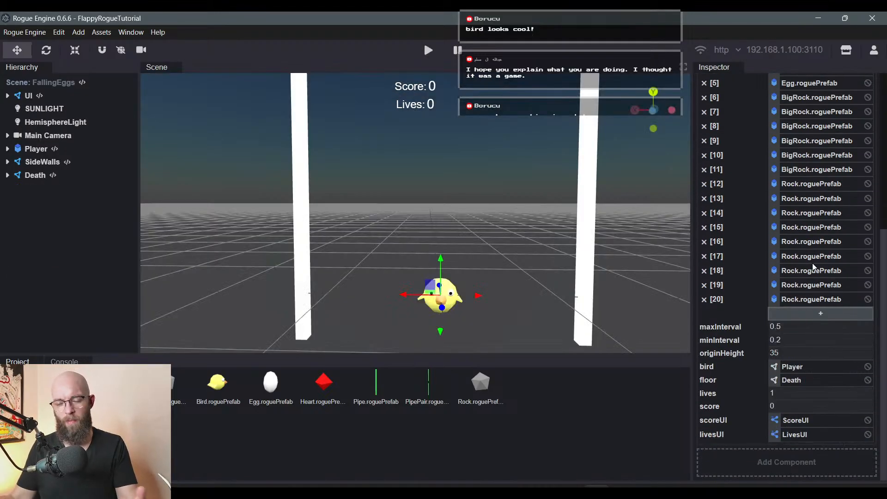
pyautogui.scroll(5, 812, 264)
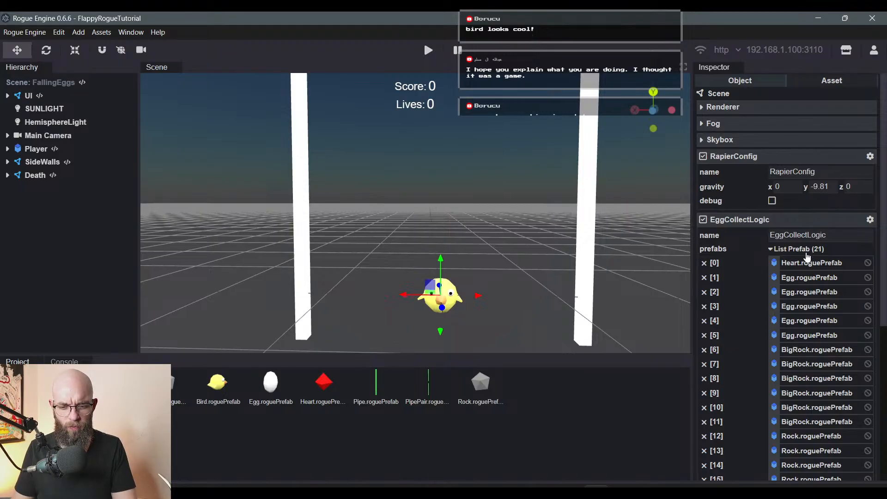
pyautogui.click(806, 254)
pyautogui.click(800, 252)
pyautogui.click(796, 252)
pyautogui.click(791, 252)
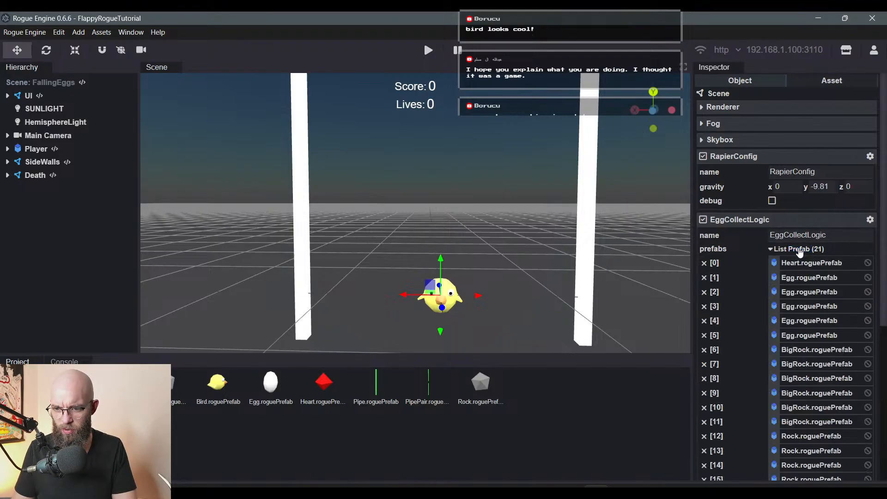
pyautogui.click(781, 254)
pyautogui.click(776, 255)
pyautogui.click(773, 254)
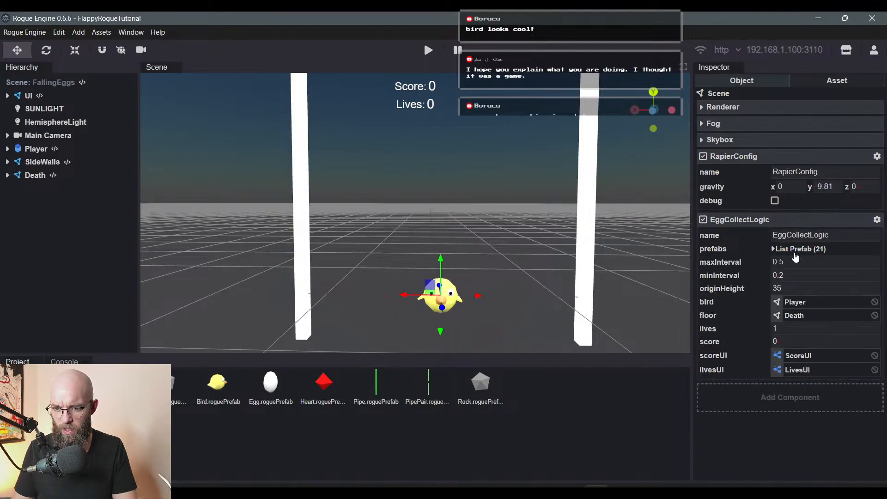
pyautogui.click(793, 253)
pyautogui.click(782, 253)
pyautogui.click(84, 222)
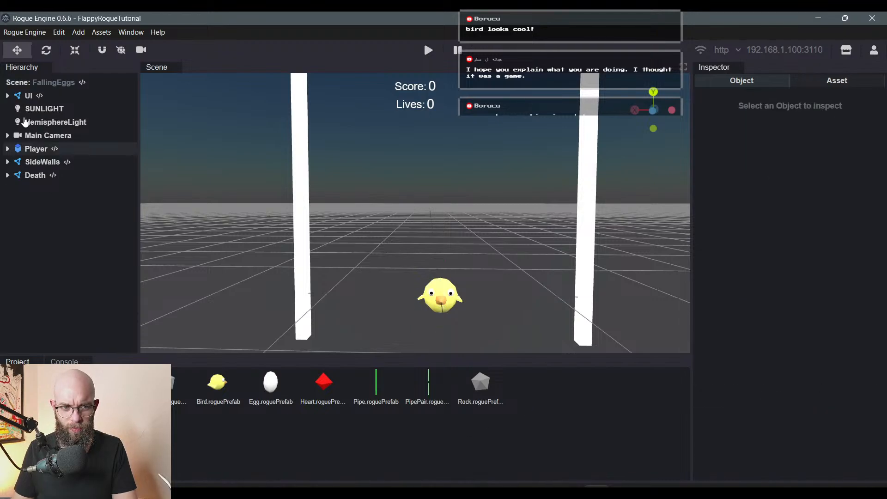
pyautogui.click(36, 84)
pyautogui.click(772, 249)
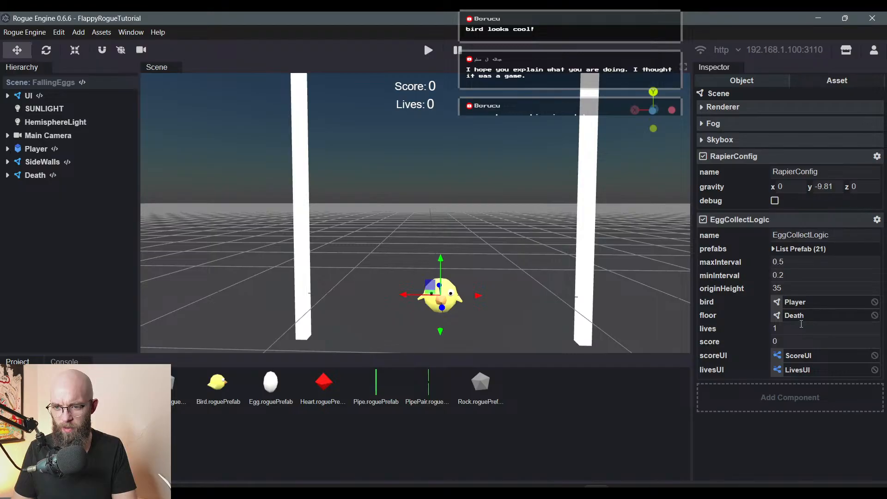
pyautogui.click(794, 254)
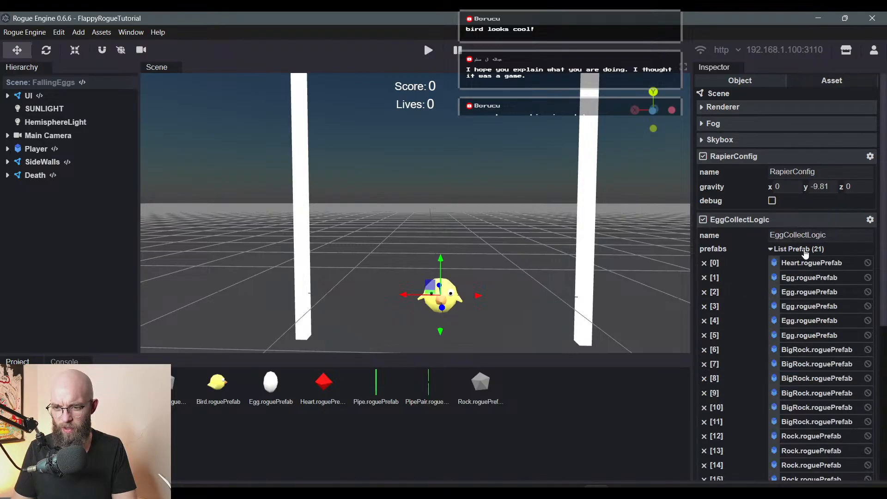
pyautogui.click(793, 253)
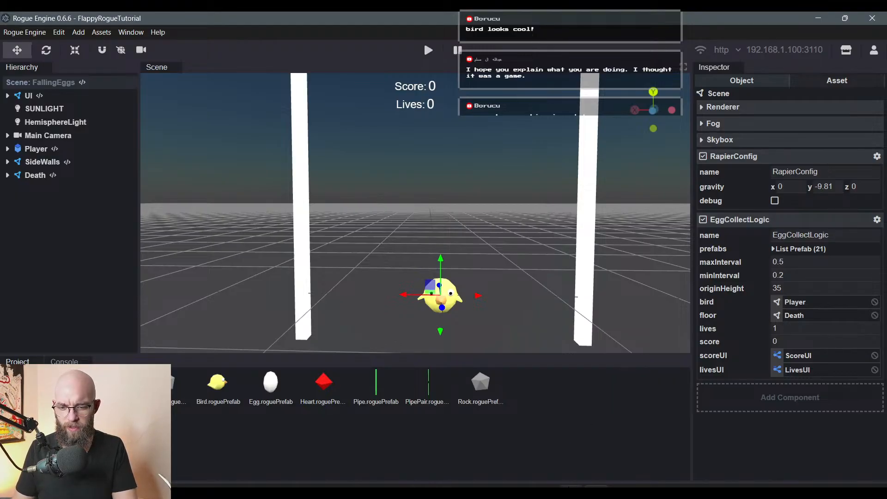
# - Open the Main scene of the FlappyRogueTutorial project from its scene files
pyautogui.click(572, 493)
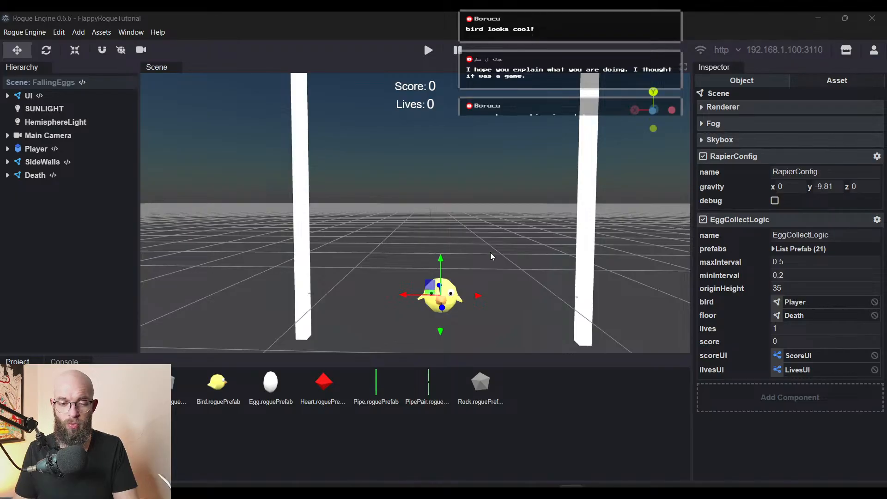
pyautogui.click(20, 273)
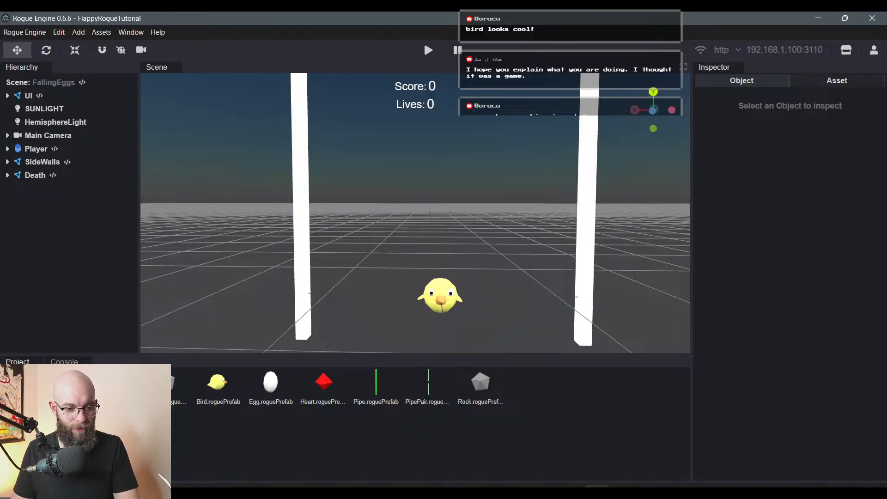
pyautogui.click(37, 434)
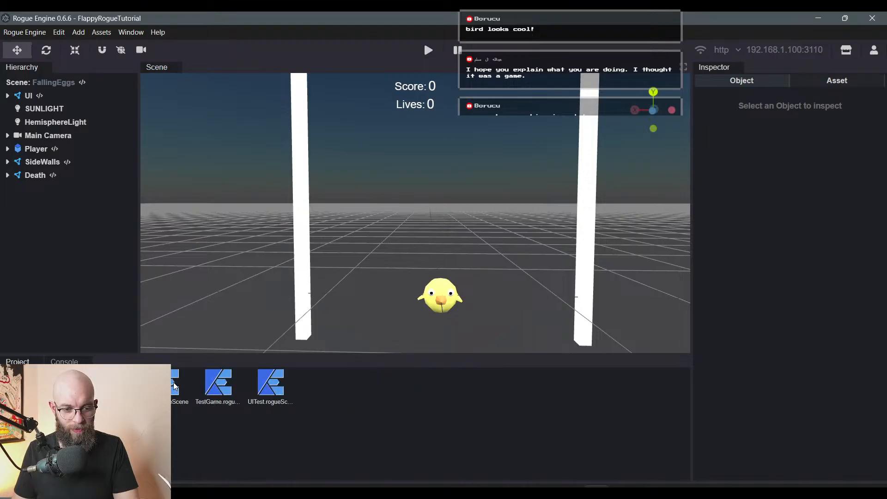
pyautogui.doubleClick(173, 382)
# - Run the Main scene, start the Flappy Rogue game, flap the bird through the pipe gaps, and stop play
pyautogui.click(428, 50)
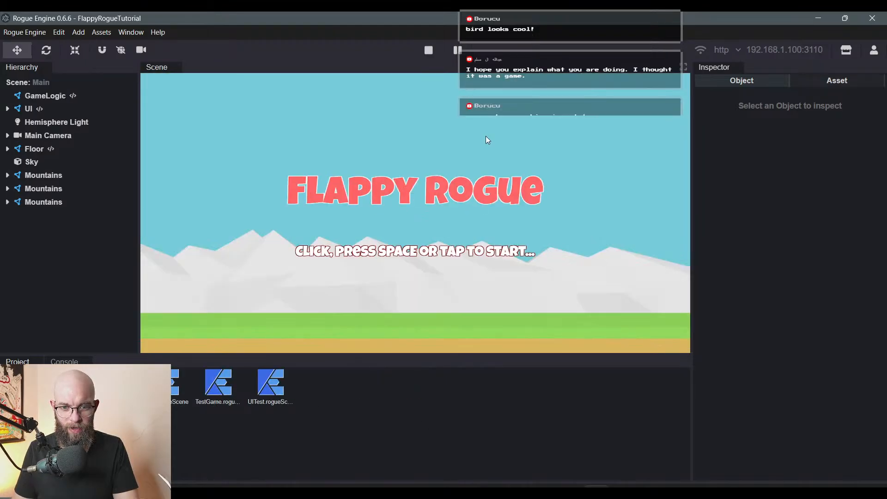
pyautogui.click(467, 231)
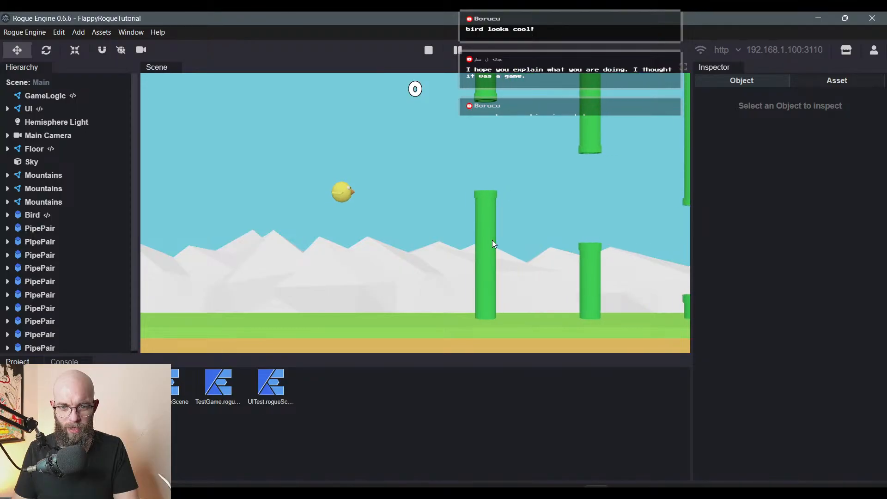
pyautogui.click(493, 242)
pyautogui.click(498, 247)
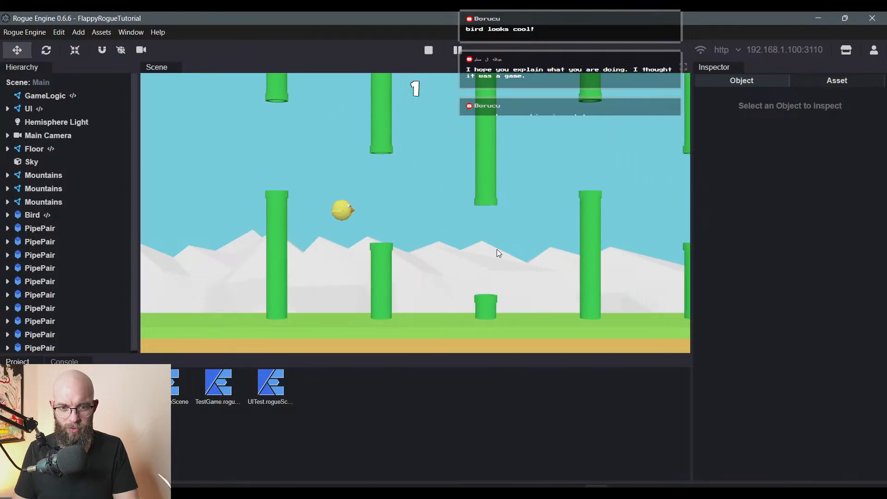
pyautogui.click(498, 249)
pyautogui.click(498, 250)
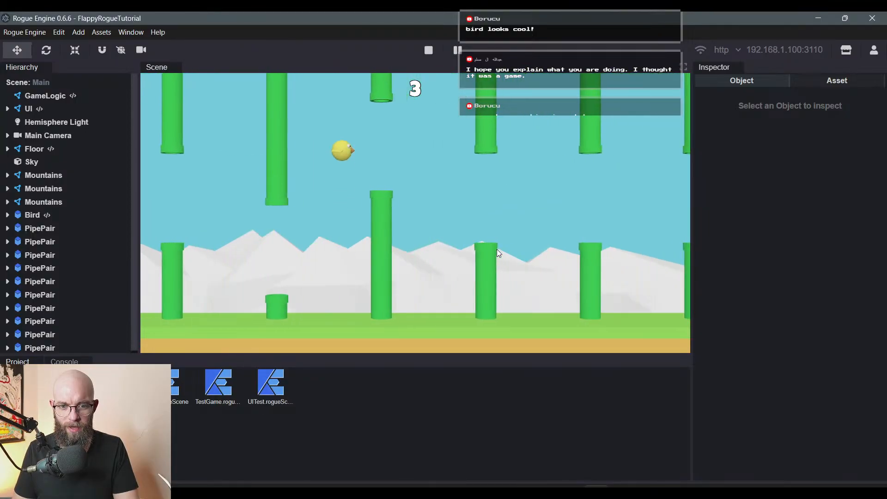
pyautogui.click(498, 249)
pyautogui.click(497, 254)
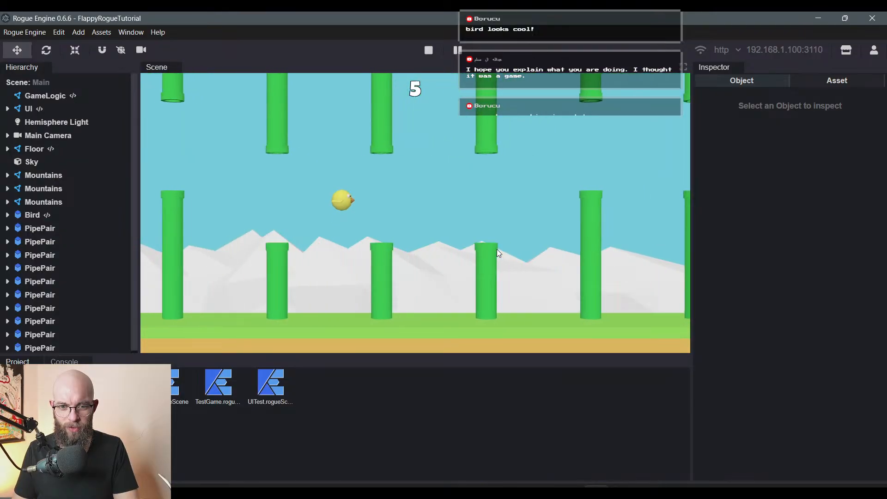
pyautogui.click(497, 253)
pyautogui.click(497, 253)
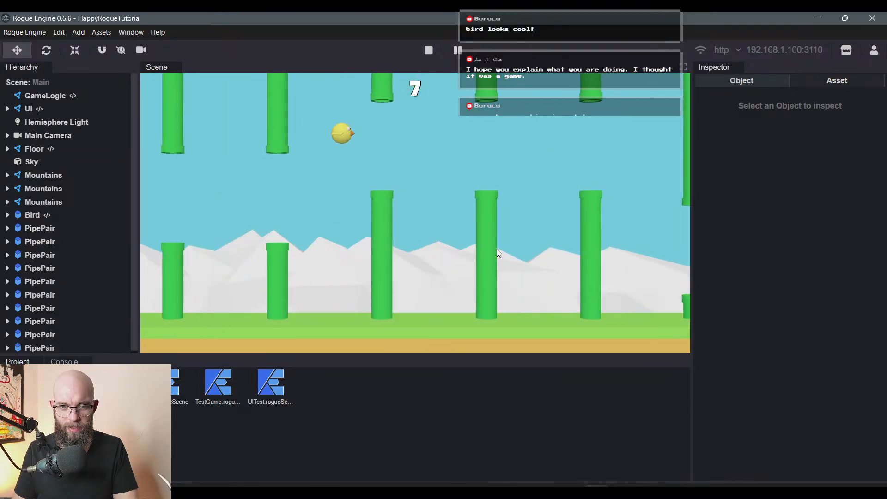
pyautogui.click(498, 250)
pyautogui.click(498, 250)
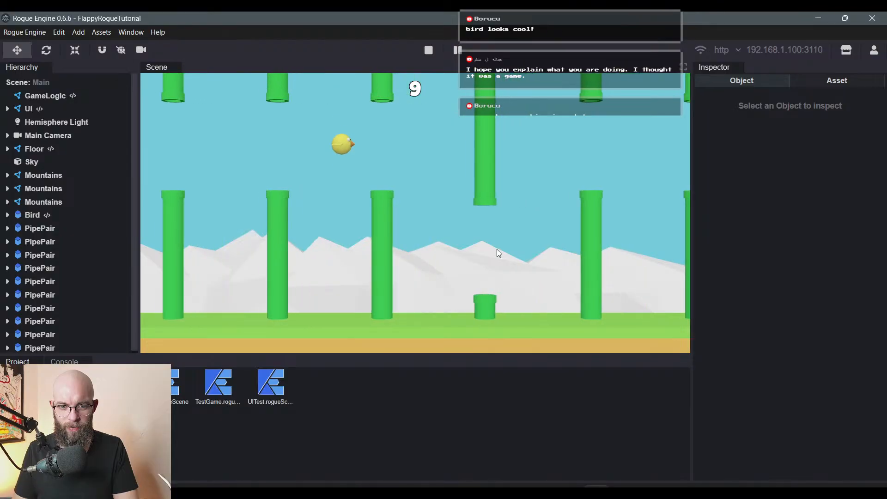
pyautogui.click(498, 249)
pyautogui.click(497, 250)
pyautogui.click(497, 249)
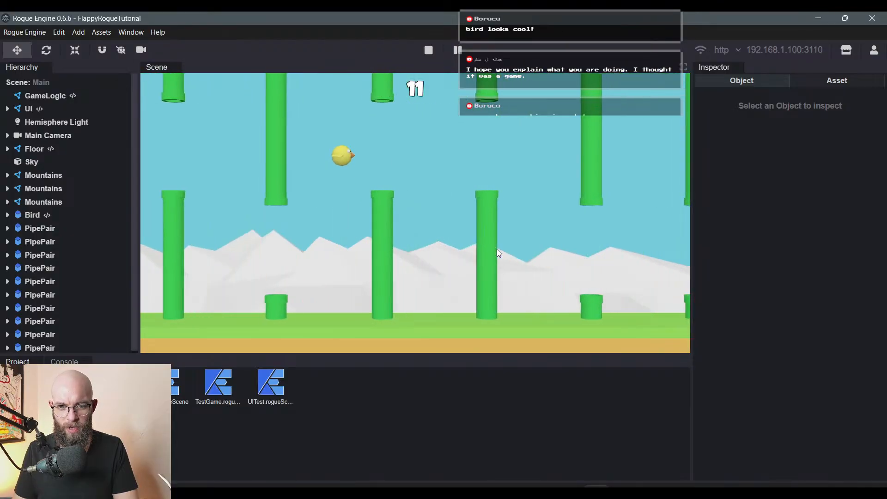
pyautogui.click(497, 250)
pyautogui.click(497, 250)
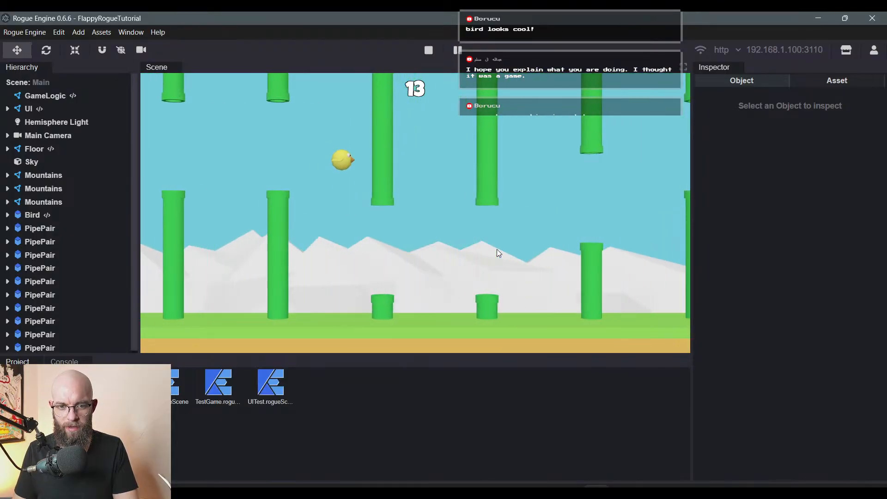
pyautogui.click(496, 221)
pyautogui.click(484, 151)
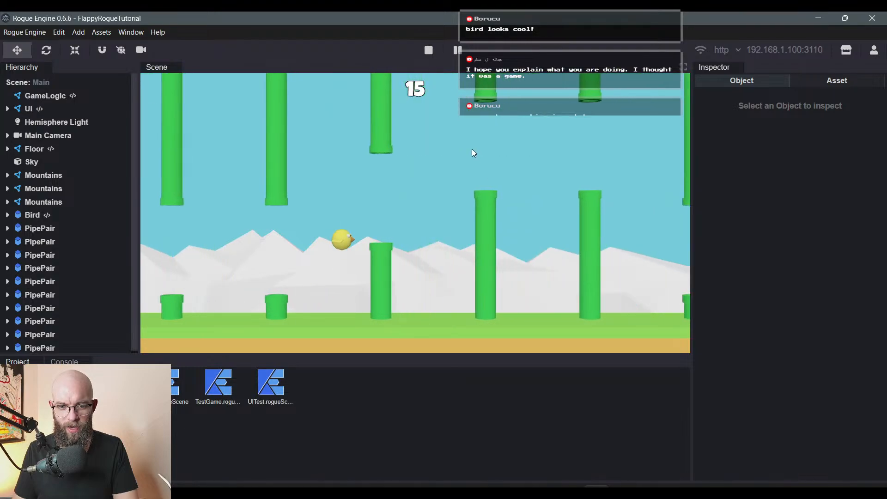
pyautogui.click(472, 148)
pyautogui.click(428, 51)
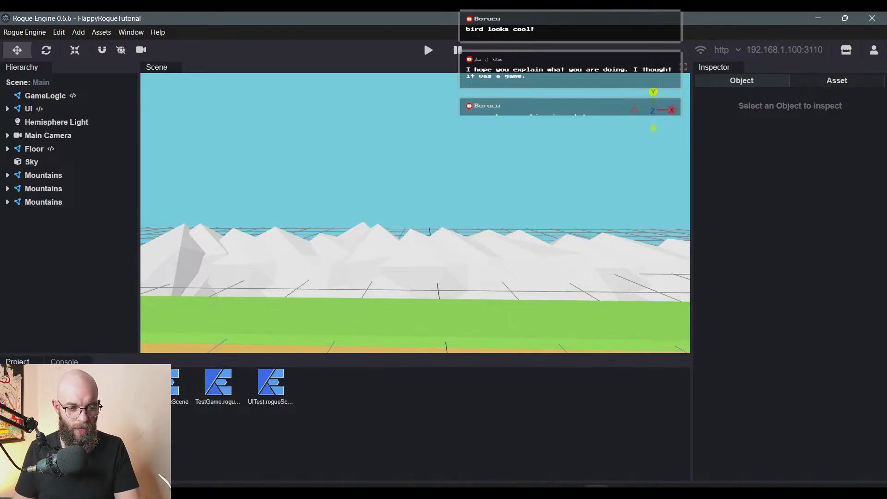
# - Reopen the FallingEggs scene, run it while steering the bird sideways between falling rocks, and stop play
pyautogui.scroll(2, 315, 391)
pyautogui.doubleClick(318, 393)
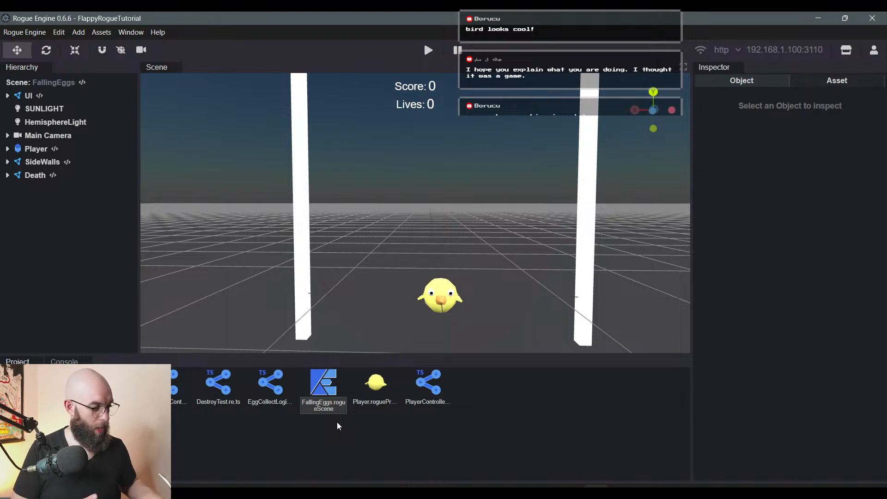
pyautogui.click(429, 50)
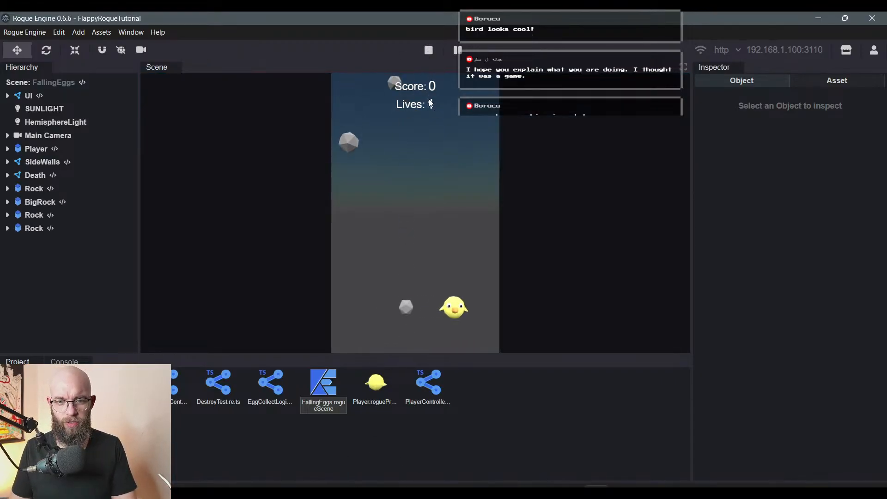
pyautogui.press('d')
pyautogui.press('a')
pyautogui.press('d')
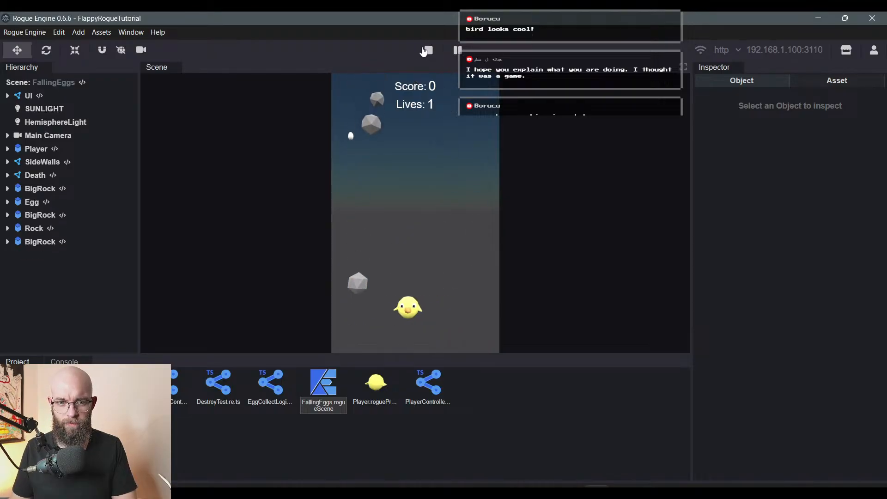
pyautogui.press('a')
pyautogui.press('d')
pyautogui.click(429, 50)
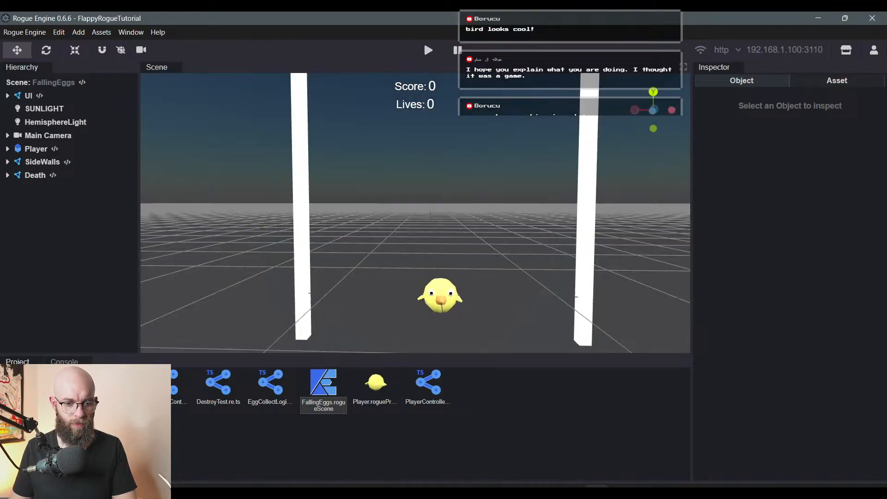
# - Open the EggCollectLogic visual component and review its fields, Start nodes and the bird's Egg, Heart and Rock collision branches
pyautogui.doubleClick(271, 386)
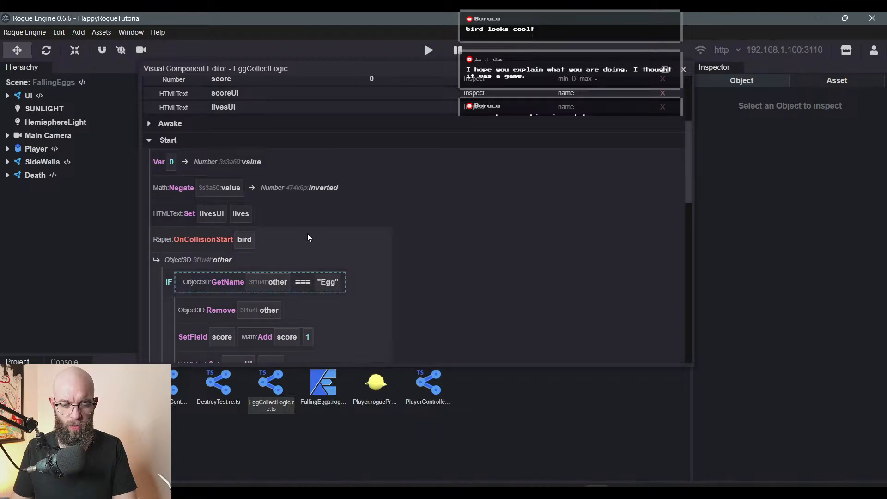
pyautogui.scroll(-5, 287, 268)
pyautogui.scroll(-4, 272, 291)
pyautogui.scroll(6, 261, 291)
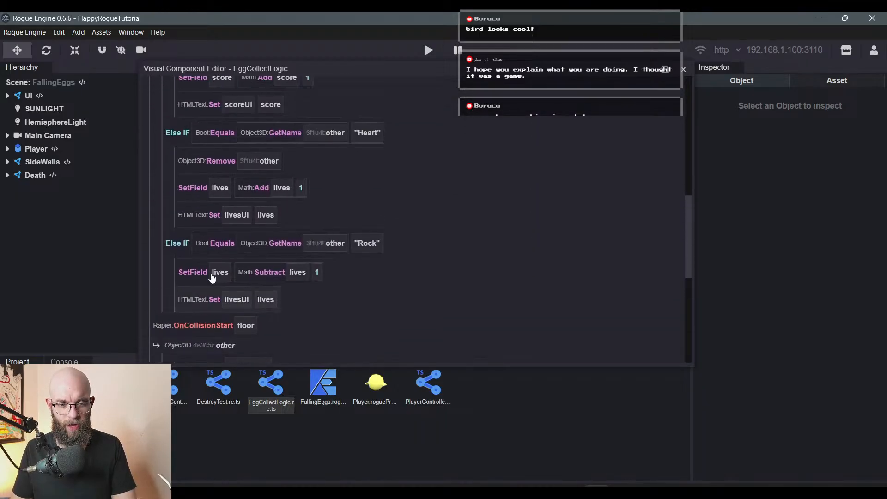
pyautogui.scroll(10, 204, 228)
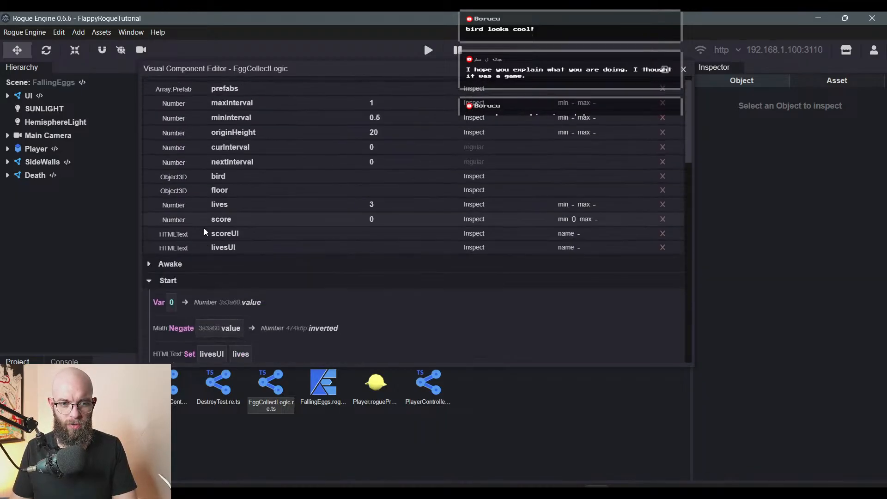
pyautogui.scroll(1, 195, 89)
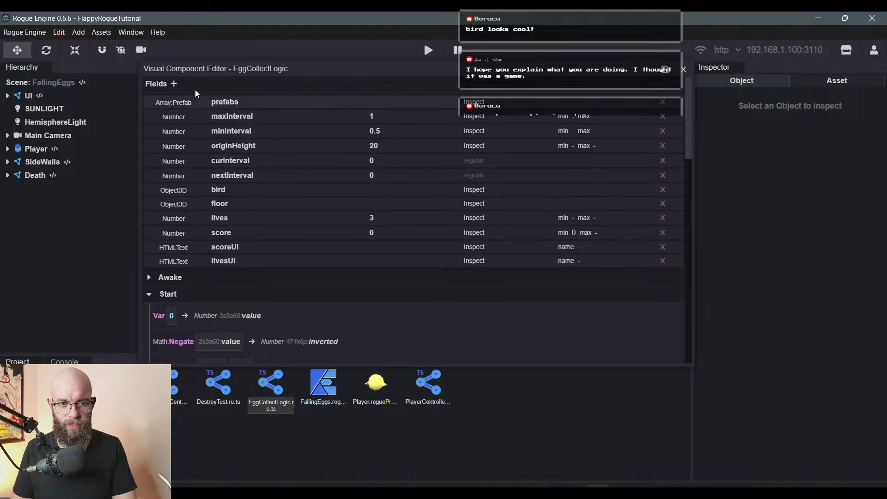
pyautogui.scroll(-3, 214, 232)
pyautogui.scroll(-5, 178, 231)
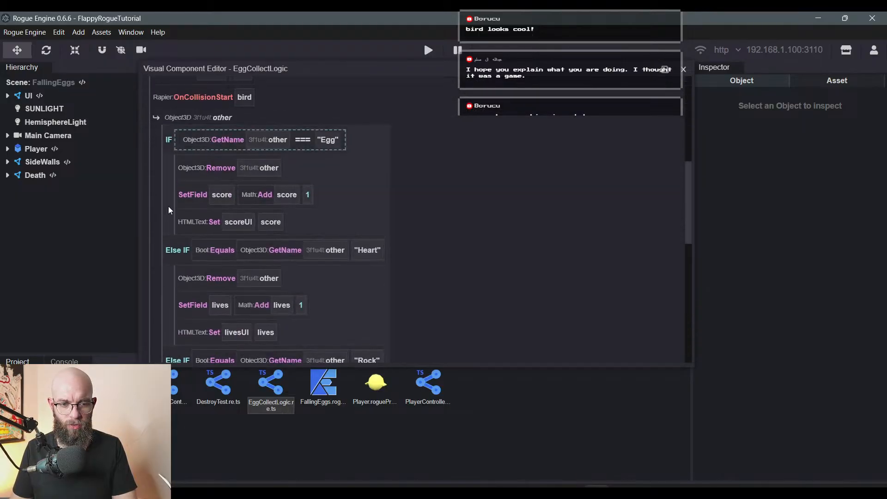
pyautogui.scroll(1, 180, 184)
pyautogui.scroll(2, 208, 185)
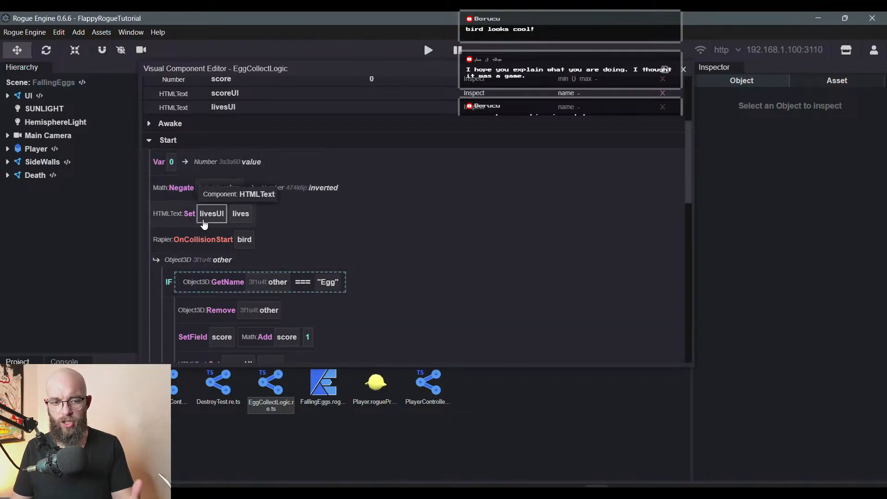
pyautogui.scroll(-2, 185, 232)
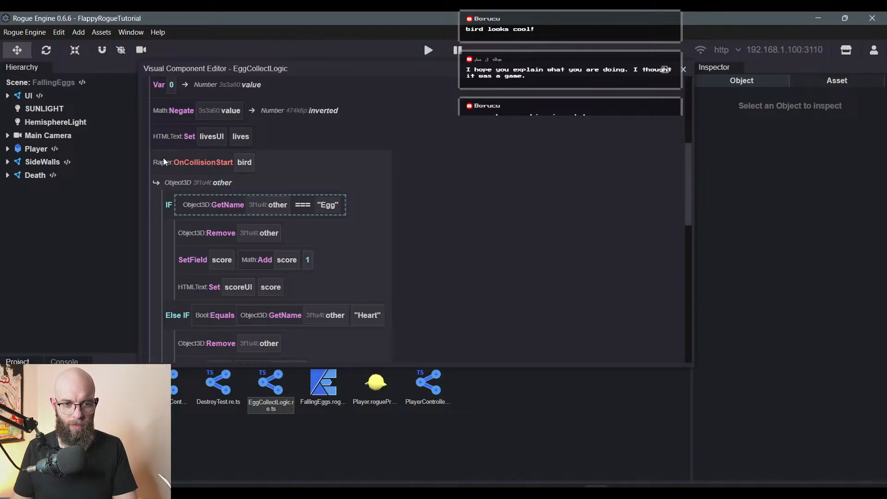
pyautogui.rightClick(171, 136)
pyautogui.click(201, 144)
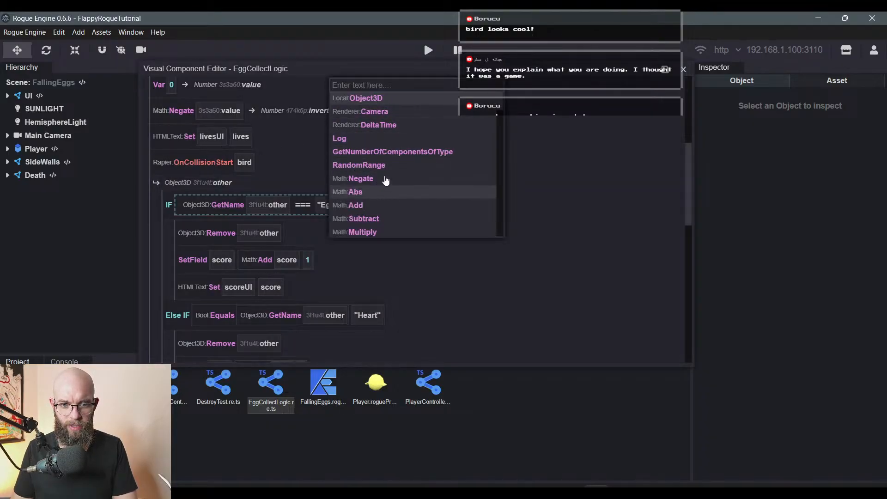
pyautogui.click(178, 120)
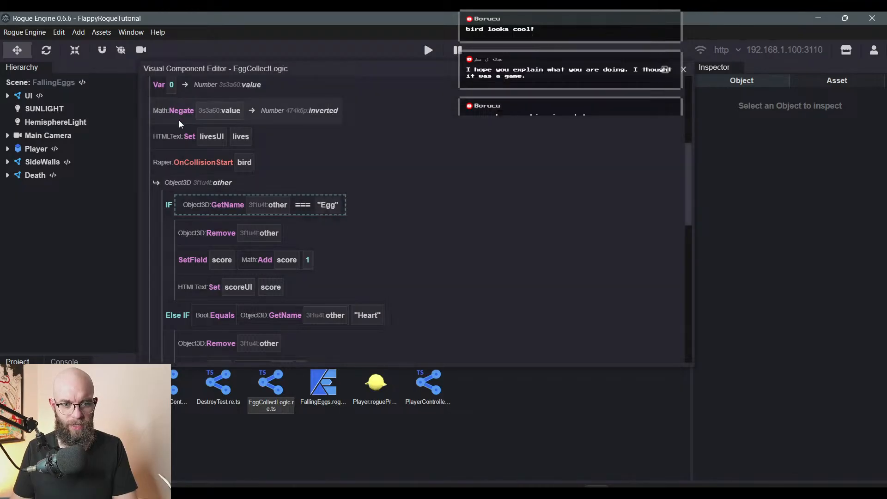
# - Delete the unused Var 0 and Math Negate nodes from EggCollectLogic's Start section and save the component
pyautogui.scroll(3, 172, 111)
pyautogui.scroll(-2, 176, 263)
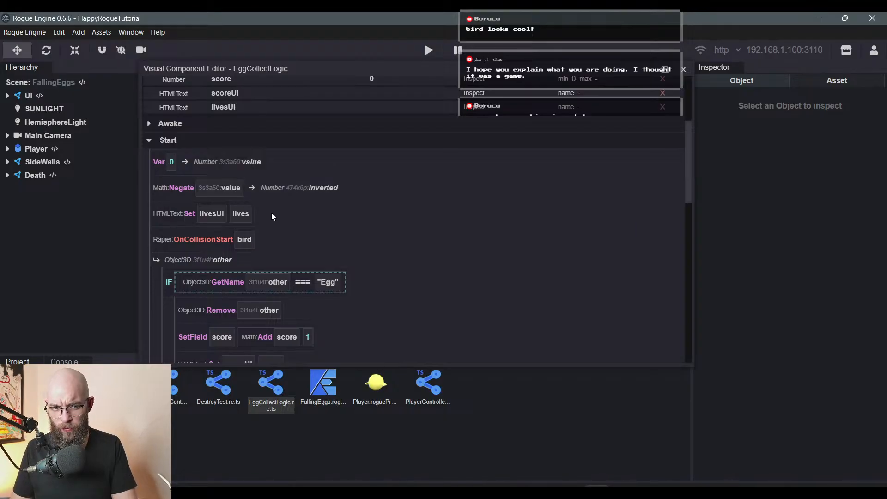
pyautogui.rightClick(162, 168)
pyautogui.click(179, 202)
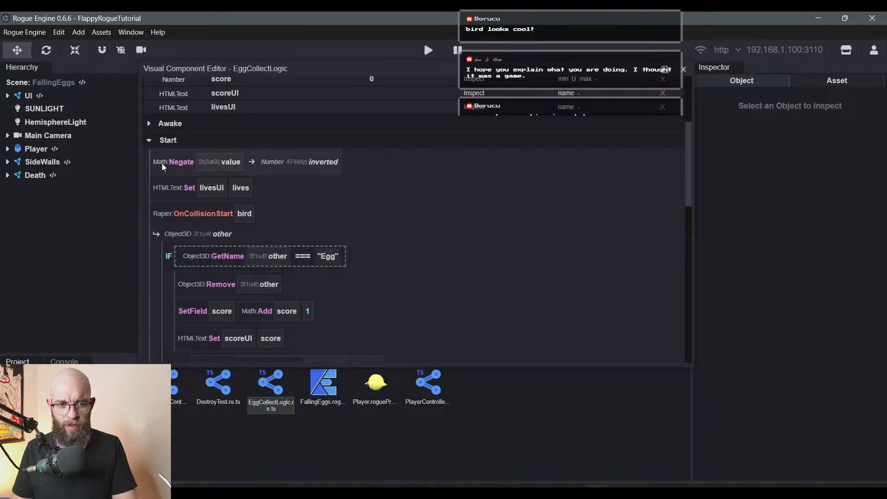
pyautogui.rightClick(162, 163)
pyautogui.click(180, 197)
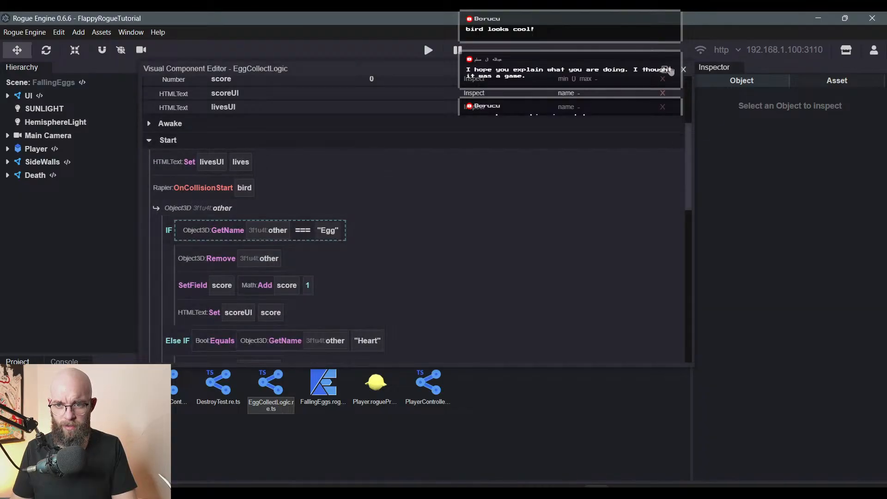
pyautogui.hotkey('ctrl', 's')
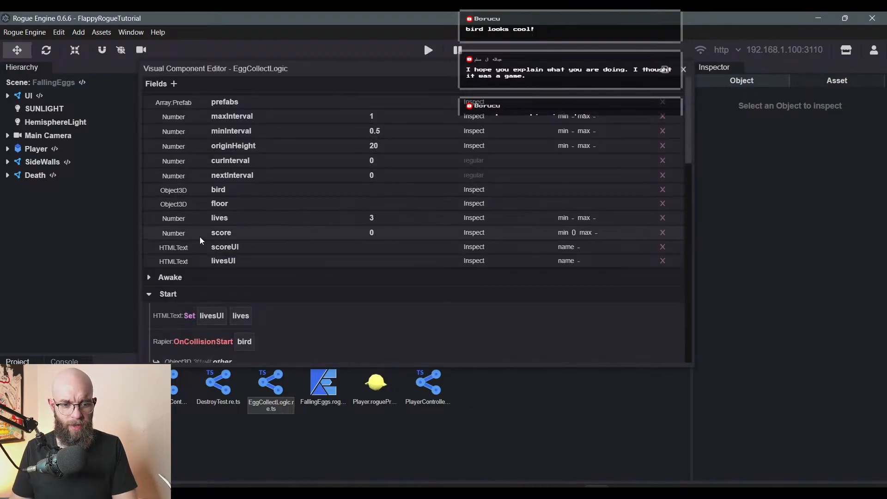
# - Examine EggCollectLogic's field list, bird and floor collision logic, and the prefab spawning nodes in its Update section
pyautogui.scroll(-3, 200, 231)
pyautogui.scroll(-5, 207, 166)
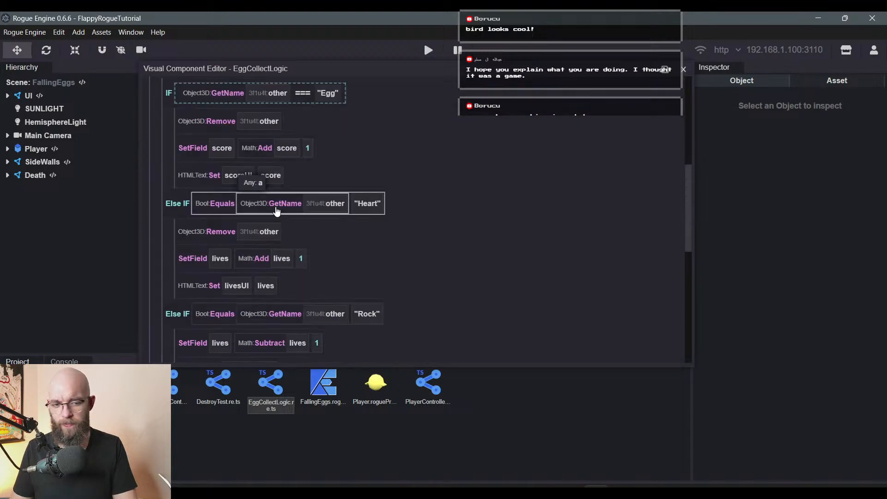
pyautogui.scroll(-6, 210, 304)
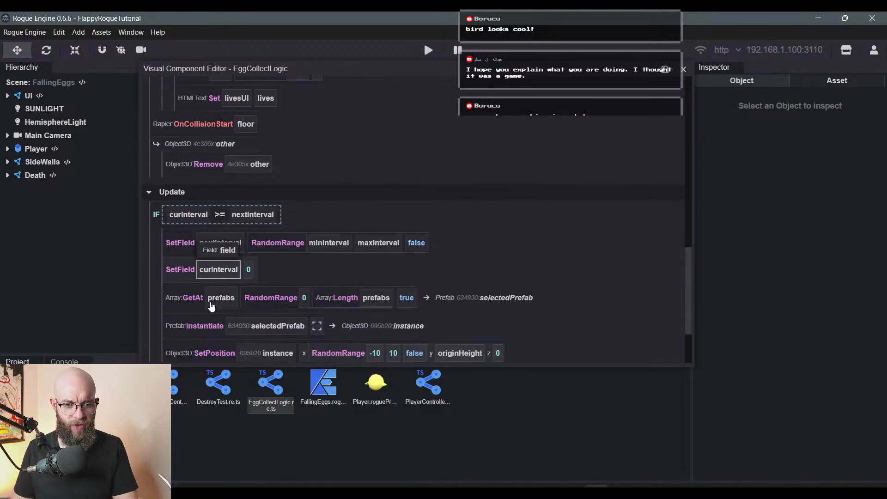
pyautogui.scroll(12, 259, 251)
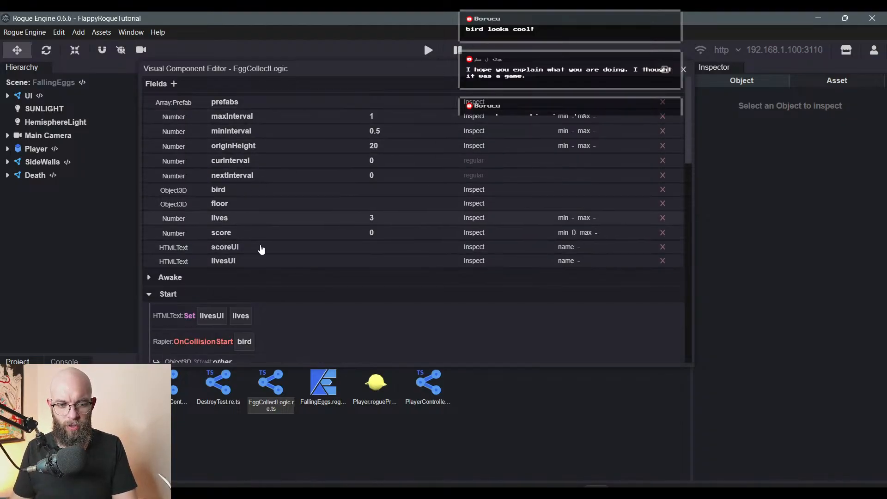
pyautogui.scroll(-1, 323, 183)
pyautogui.scroll(-10, 329, 199)
pyautogui.scroll(8, 329, 256)
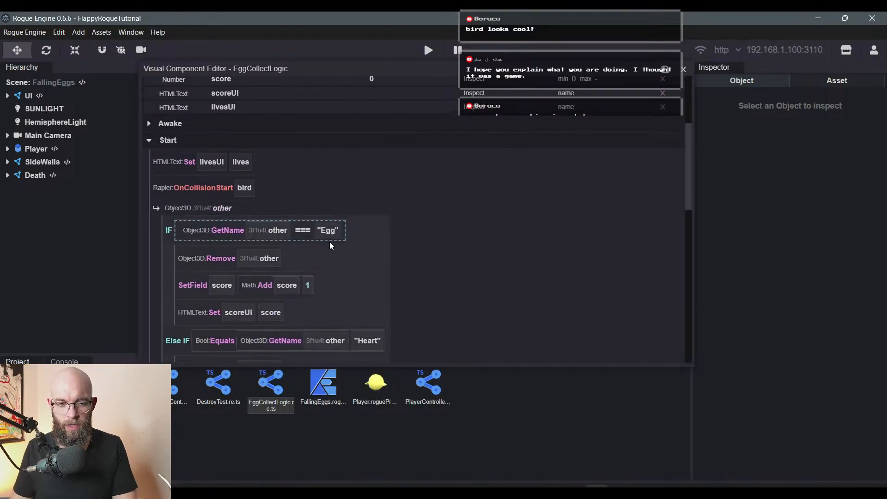
# - Review EggCollectLogic's fields and the bird's Egg and Heart collision branches, reopening the component once before closing its visual editor
pyautogui.scroll(5, 329, 242)
pyautogui.scroll(-8, 315, 214)
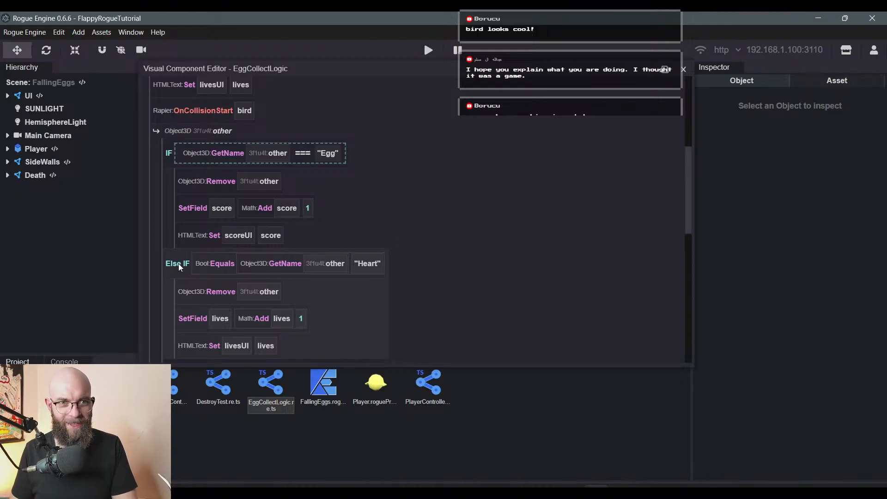
pyautogui.scroll(5, 600, 118)
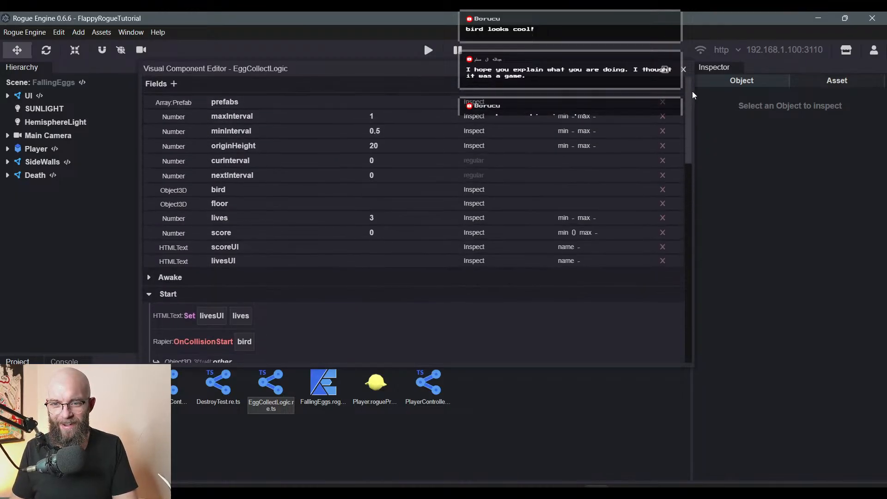
pyautogui.click(684, 70)
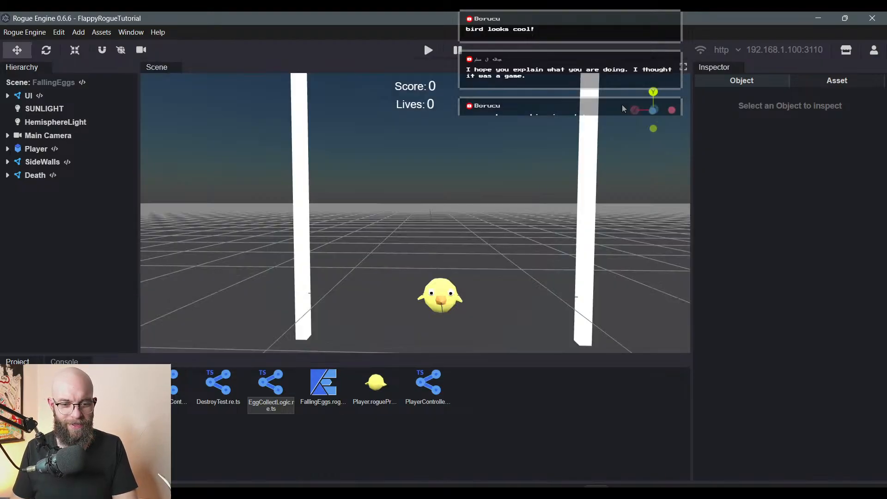
pyautogui.doubleClick(271, 379)
pyautogui.scroll(-14, 267, 250)
pyautogui.scroll(14, 519, 188)
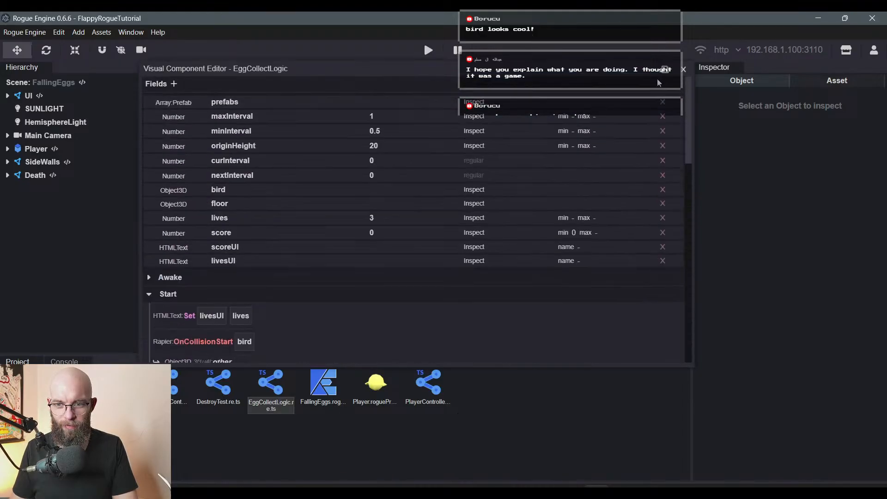
pyautogui.click(684, 70)
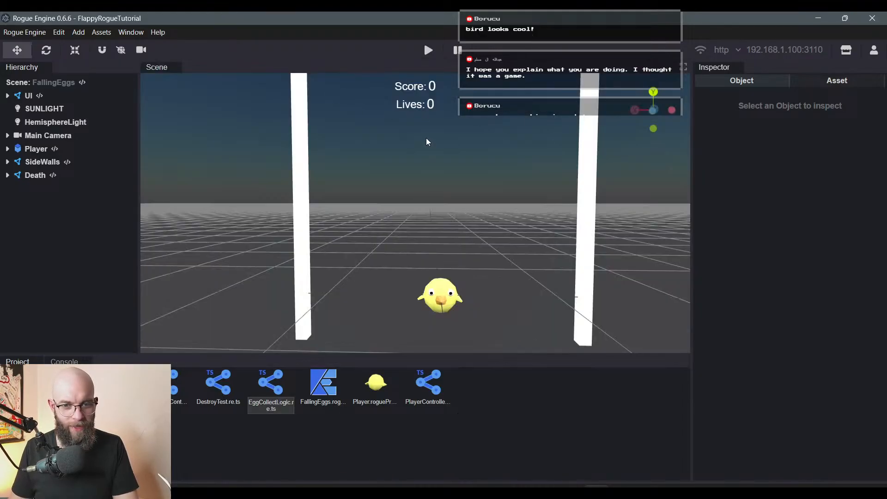
pyautogui.press('s')
pyautogui.moveTo(405, 145); pyautogui.dragTo(426, 136, button='right')
pyautogui.press('w')
pyautogui.press('s')
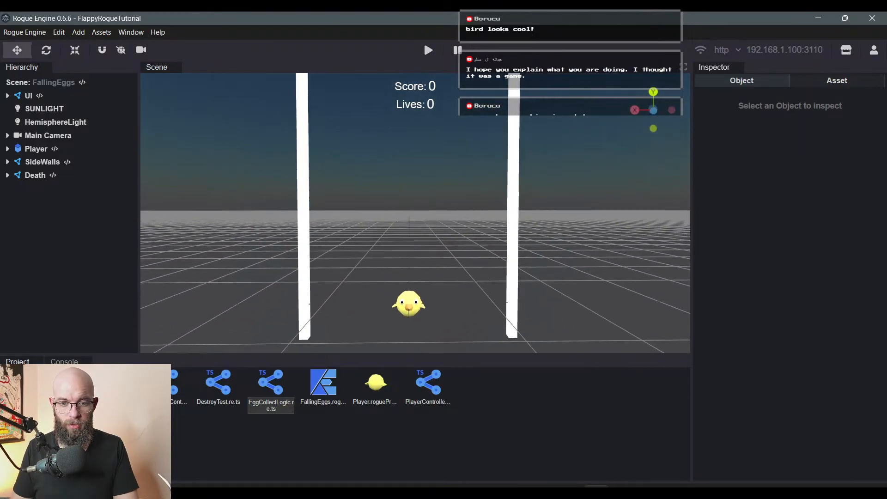
pyautogui.press('w')
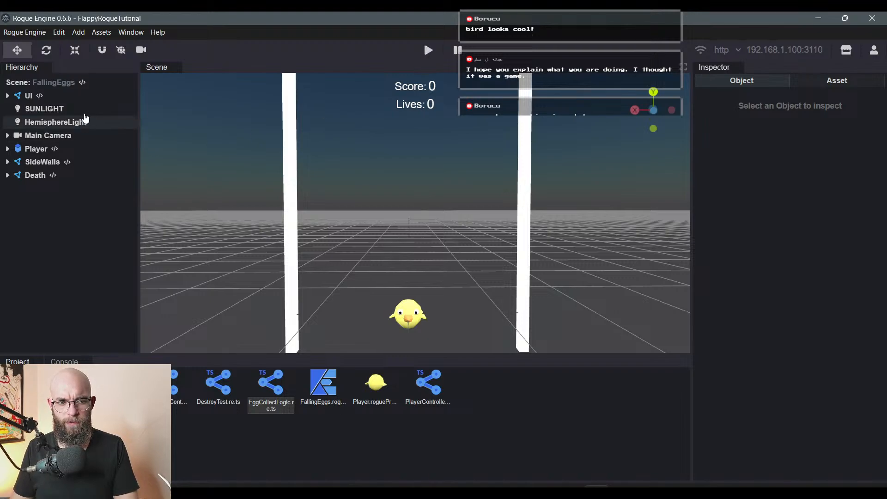
# - Inspect the FallingEggs scene's EggCollectLogic properties and prefab list, and compare them with the fields in the visual component
pyautogui.click(66, 82)
pyautogui.scroll(-5, 836, 271)
pyautogui.scroll(3, 813, 222)
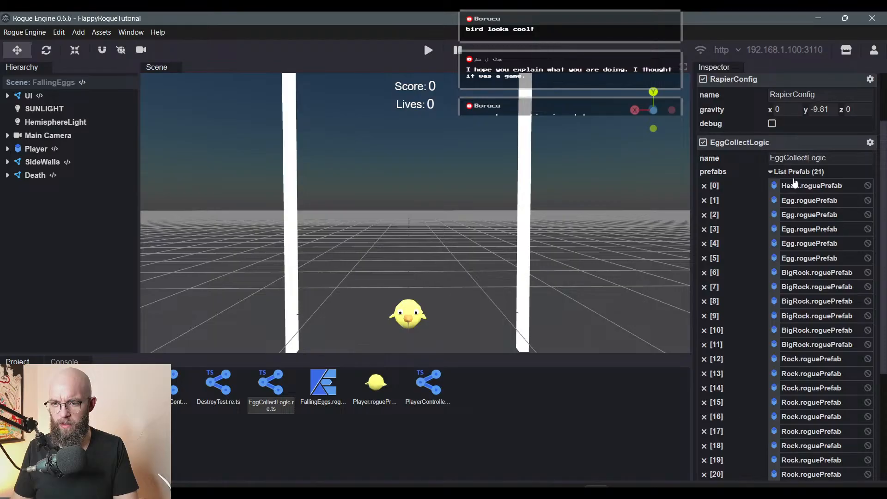
pyautogui.click(772, 171)
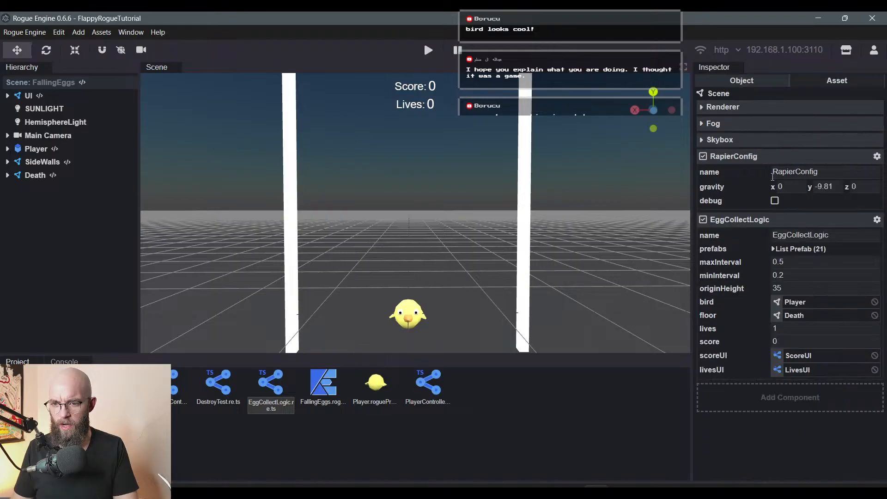
pyautogui.doubleClick(263, 394)
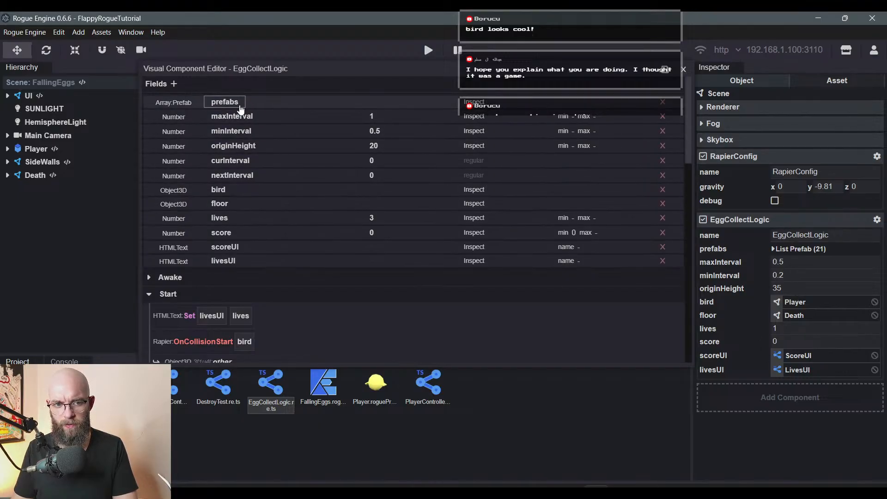
pyautogui.click(799, 249)
pyautogui.click(798, 249)
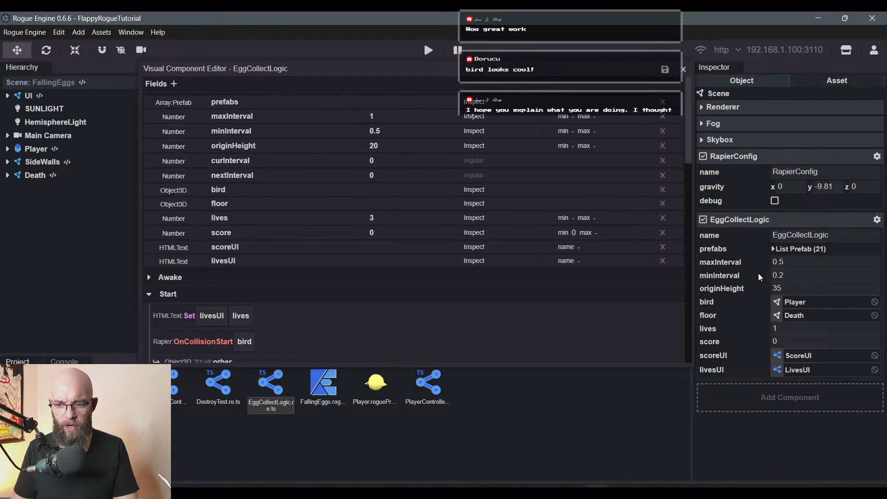
# - Reopen the EggCollectLogic visual component and add a new field of type String
pyautogui.click(684, 70)
pyautogui.click(367, 429)
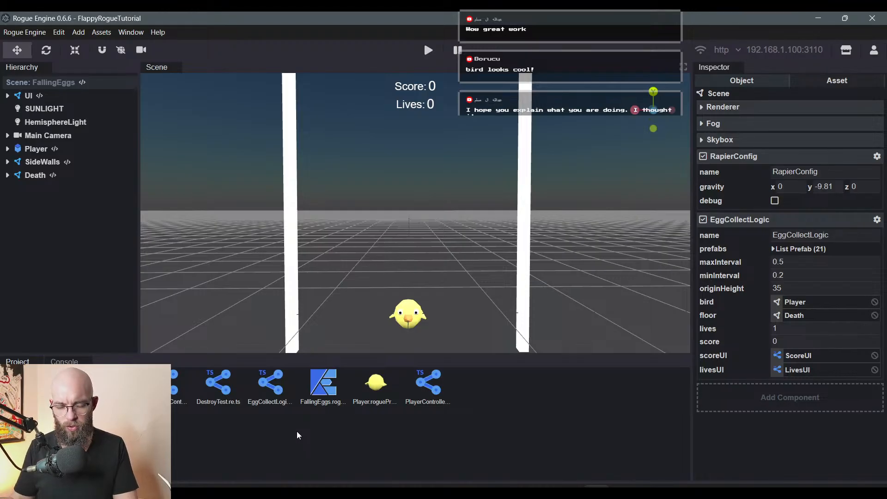
pyautogui.doubleClick(271, 386)
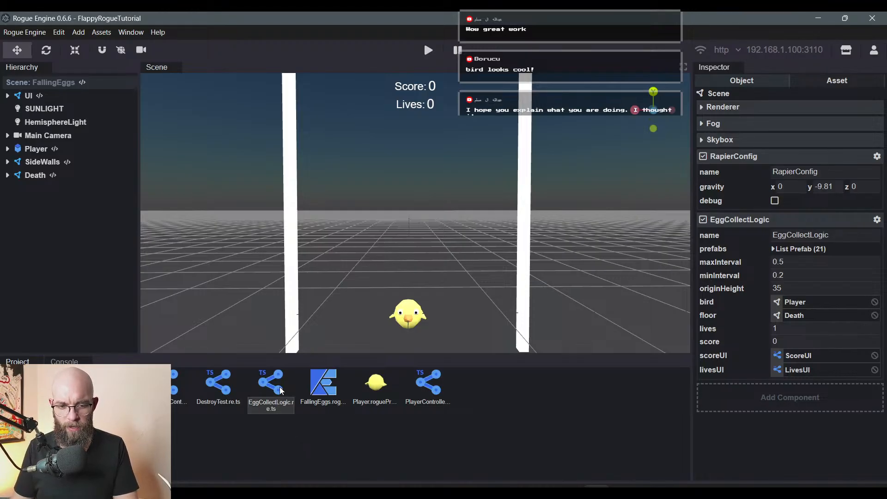
pyautogui.click(176, 84)
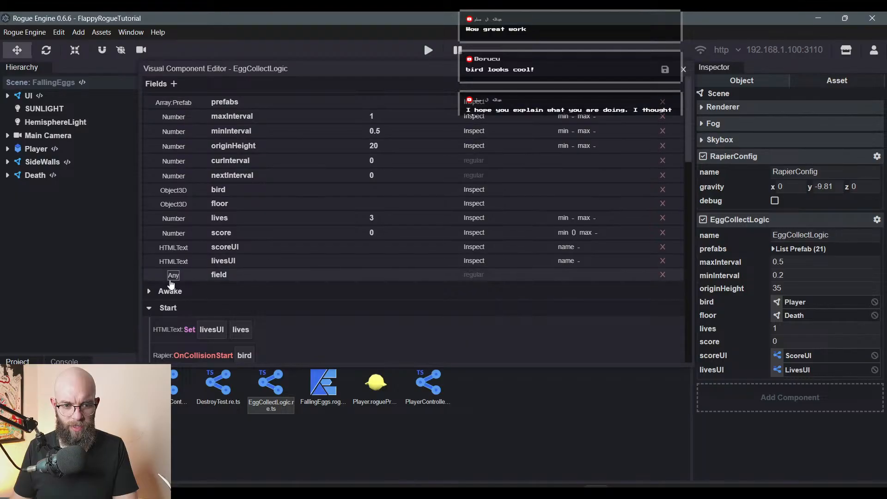
pyautogui.click(174, 277)
pyautogui.click(365, 124)
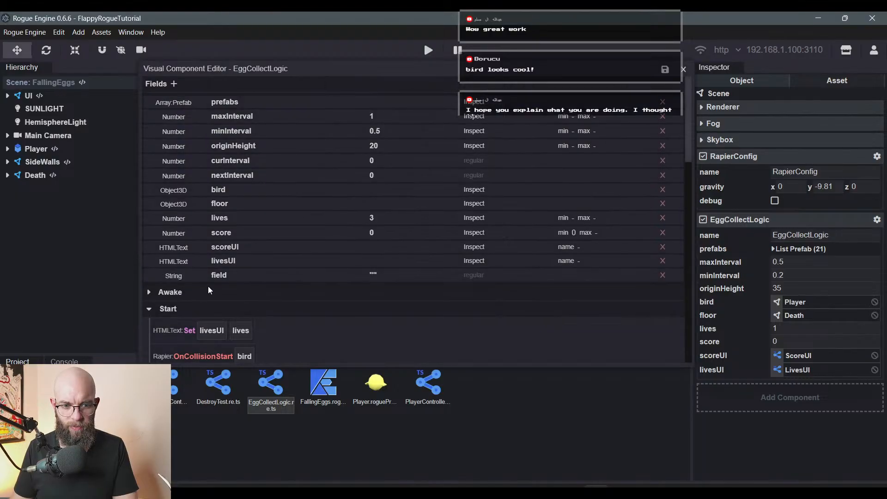
# - Rename the new String field to myField and set its mode to Inspect
pyautogui.click(228, 278)
pyautogui.hotkey('ctrl', 'a')
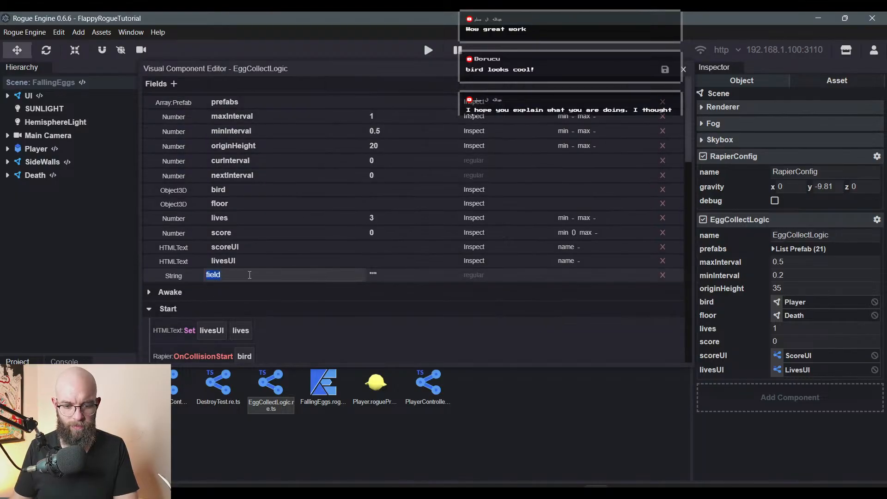
pyautogui.write('myField')
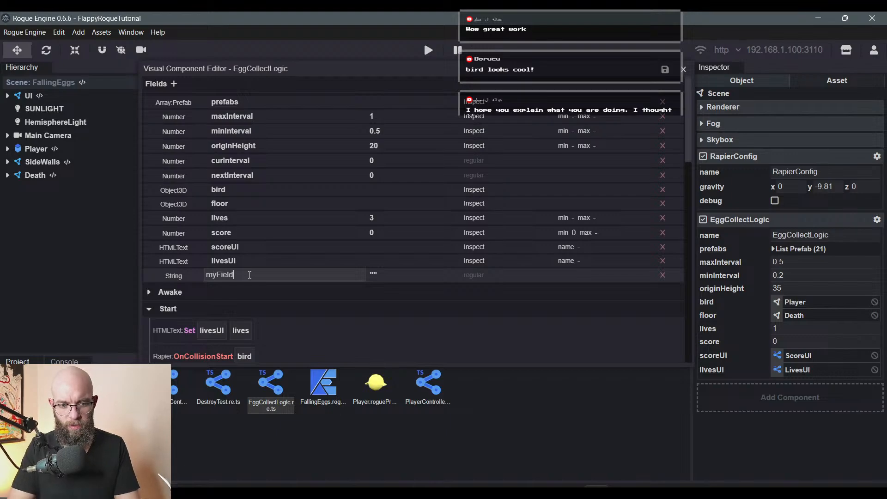
pyautogui.press('Return')
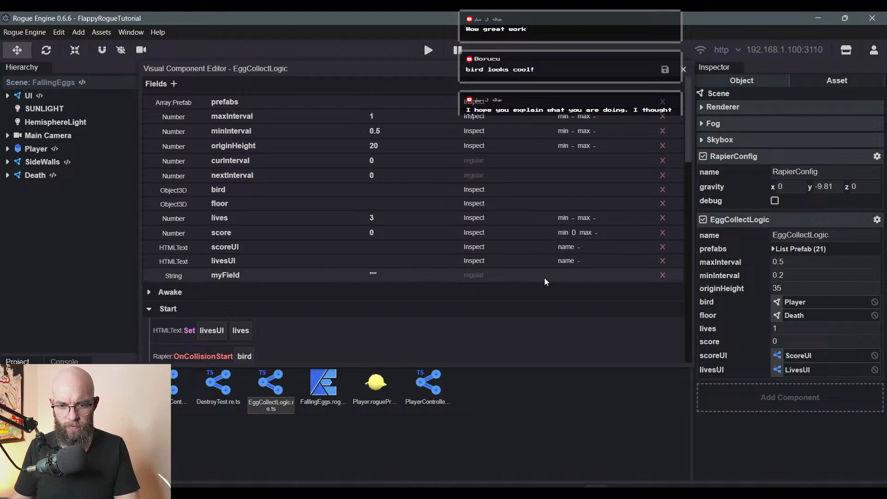
pyautogui.click(472, 276)
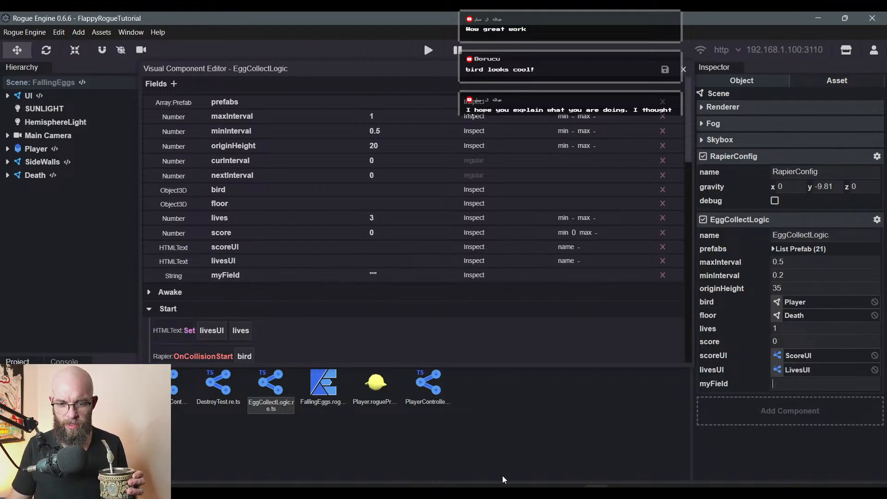
# - Switch to Visual Studio Code, close ExecutableUI.ts, VisualComponent.re.ts and EventSheetEditor.ts, and bring up EggCollectLogic.re.ts
pyautogui.click(527, 486)
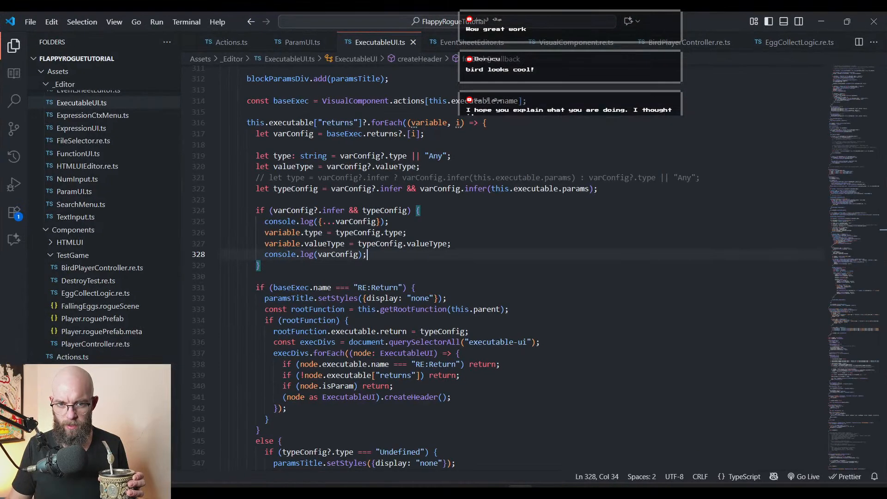
pyautogui.click(578, 42)
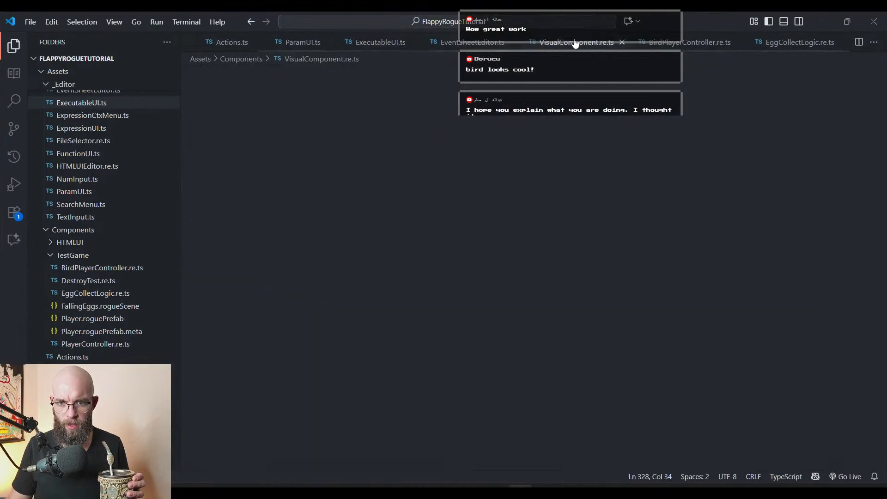
pyautogui.click(413, 43)
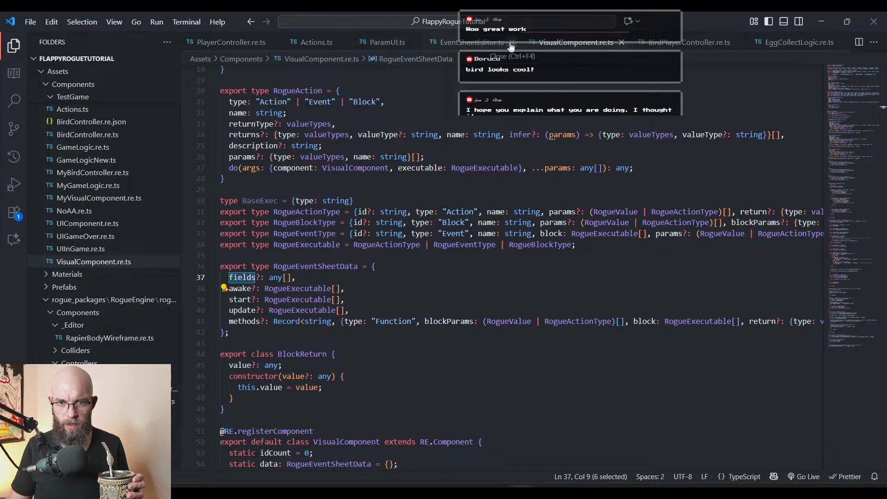
pyautogui.click(622, 43)
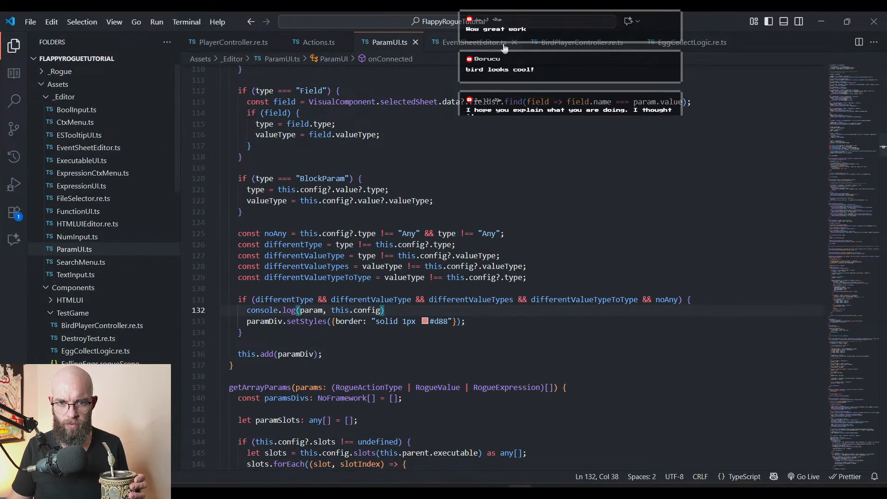
pyautogui.click(517, 43)
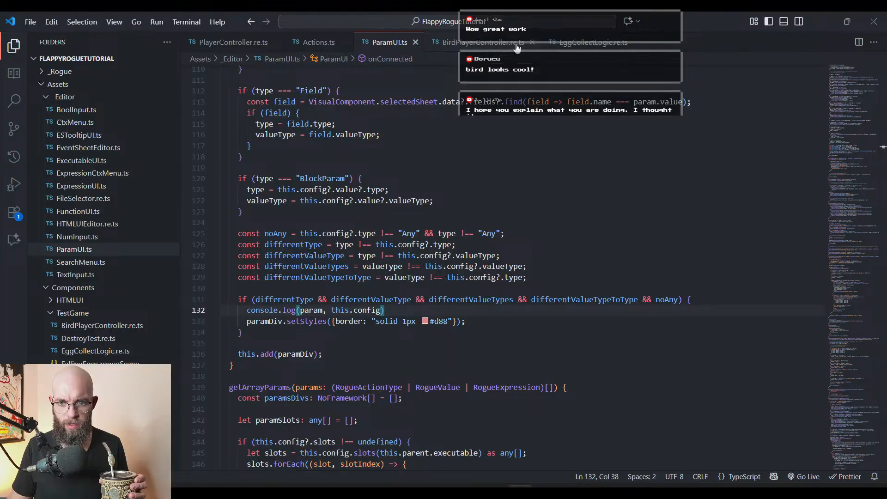
pyautogui.click(584, 44)
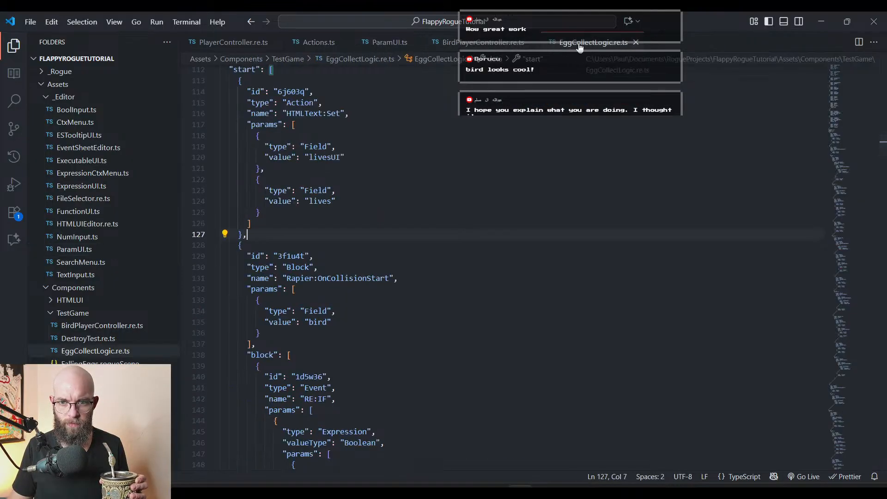
# - Examine the generated property declarations at the start of the EggCollectLogic class, highlighting the myField line
pyautogui.scroll(4, 471, 208)
pyautogui.scroll(20, 471, 208)
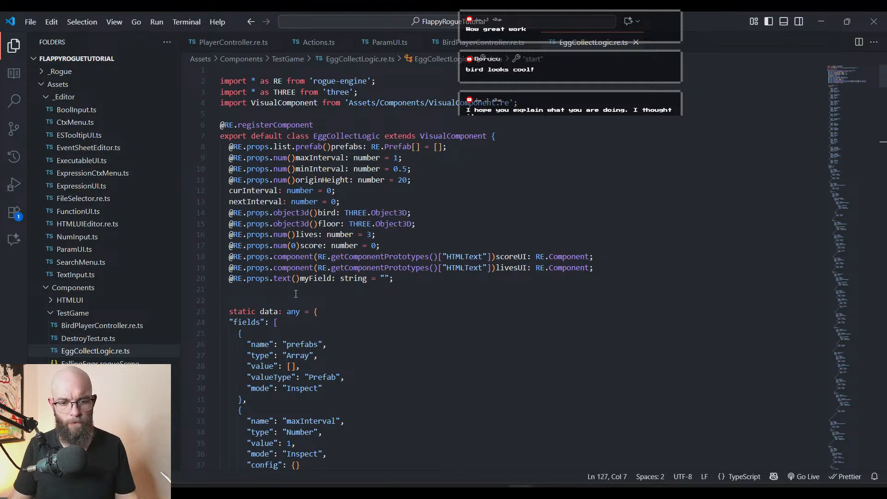
pyautogui.moveTo(229, 279)
pyautogui.mouseDown()
pyautogui.moveTo(404, 281)
pyautogui.moveTo(222, 280)
pyautogui.mouseUp()
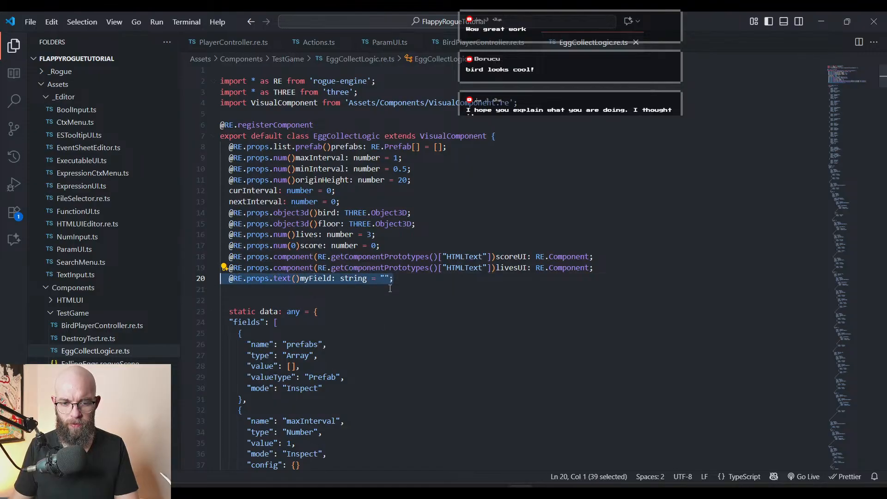
pyautogui.moveTo(403, 279); pyautogui.dragTo(234, 280)
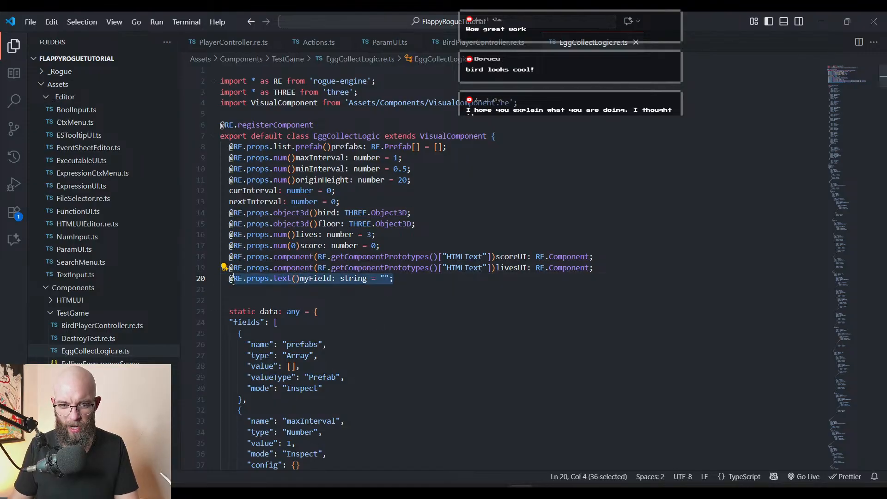
# - Examine the field entries in EggCollectLogic's static data object, collapsing and expanding the object once
pyautogui.click(276, 322)
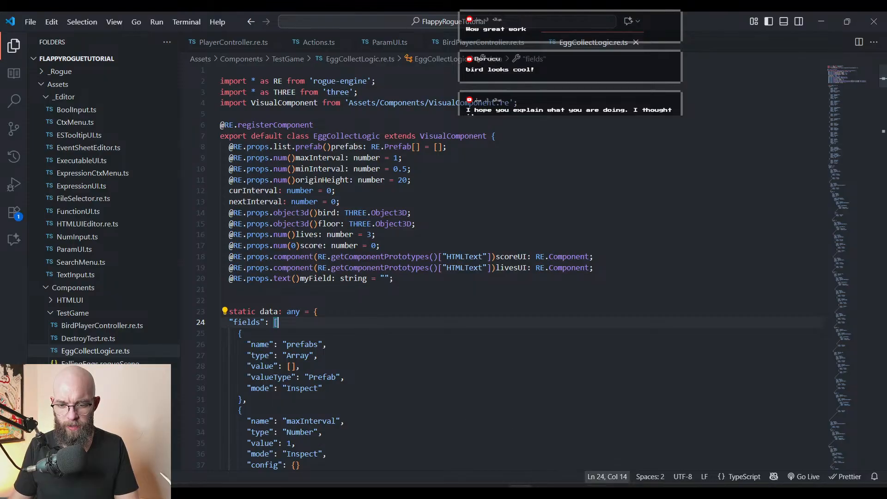
pyautogui.scroll(-2, 319, 306)
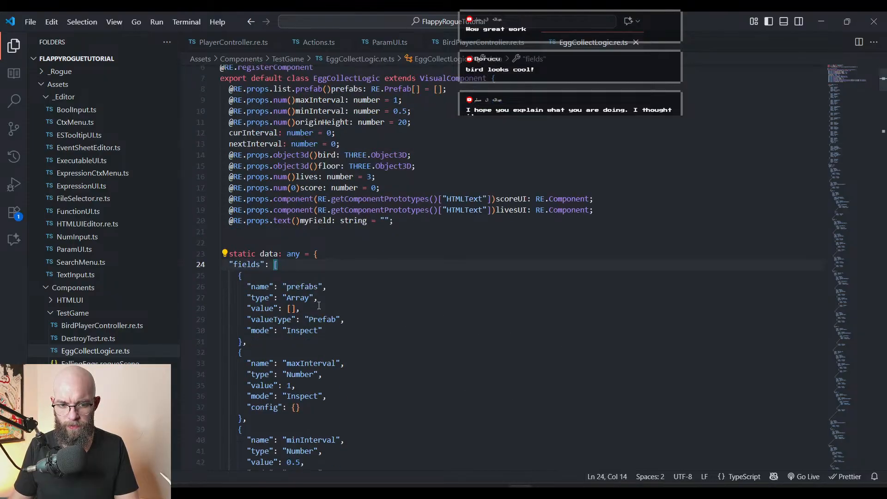
pyautogui.click(341, 251)
pyautogui.scroll(-9, 341, 251)
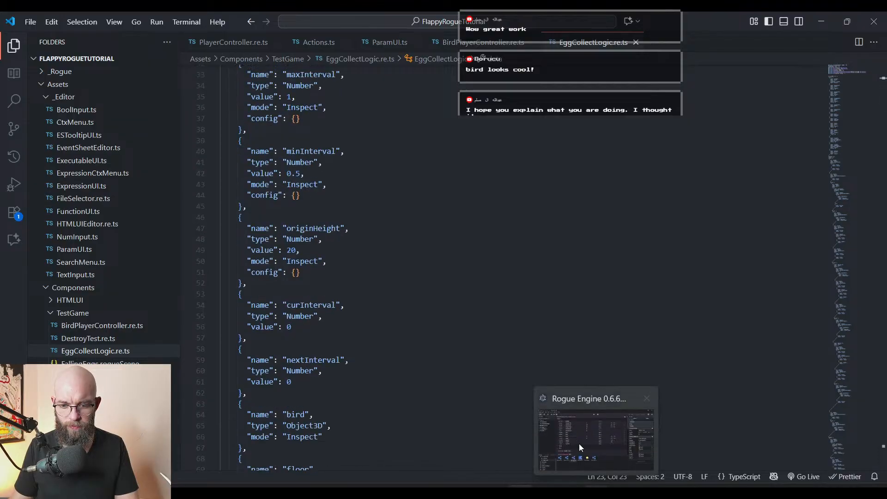
pyautogui.click(365, 229)
pyautogui.scroll(6, 367, 245)
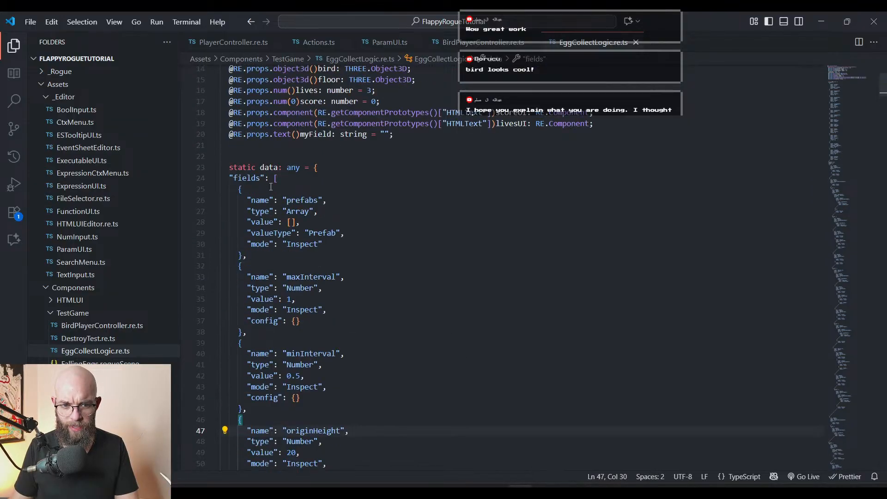
pyautogui.click(278, 179)
pyautogui.tripleClick(279, 168)
pyautogui.click(264, 168)
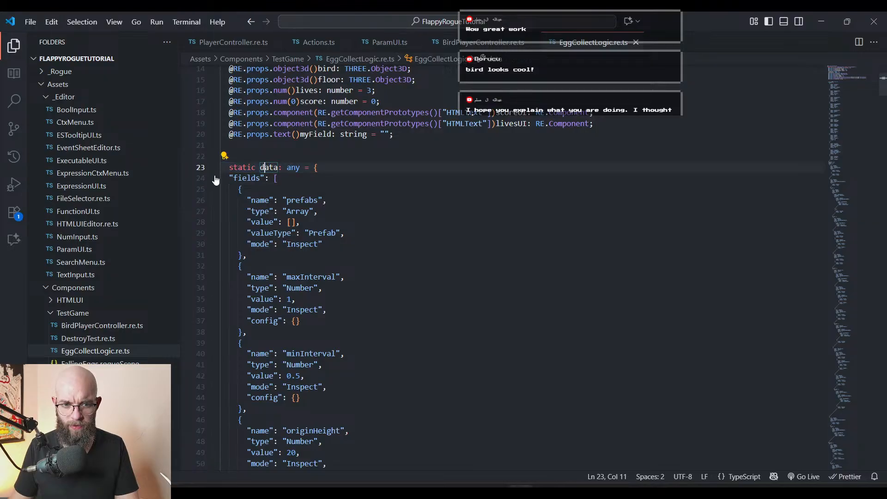
pyautogui.click(214, 168)
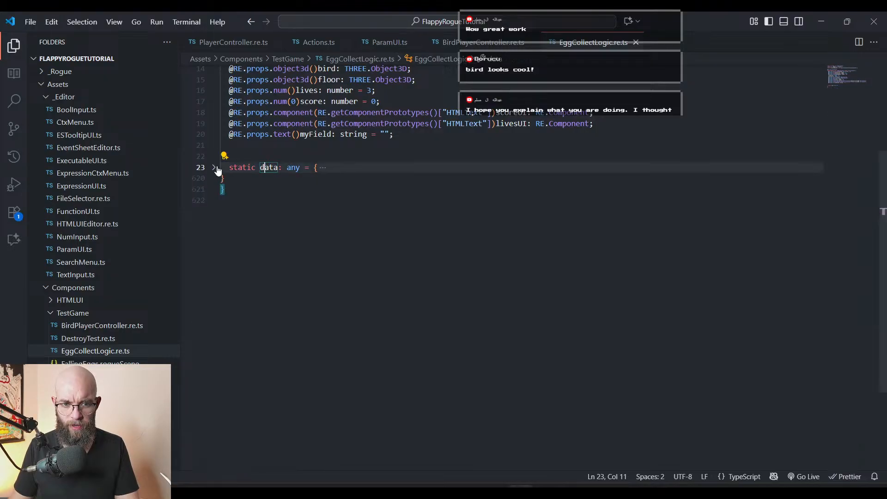
pyautogui.click(215, 168)
pyautogui.scroll(-15, 272, 252)
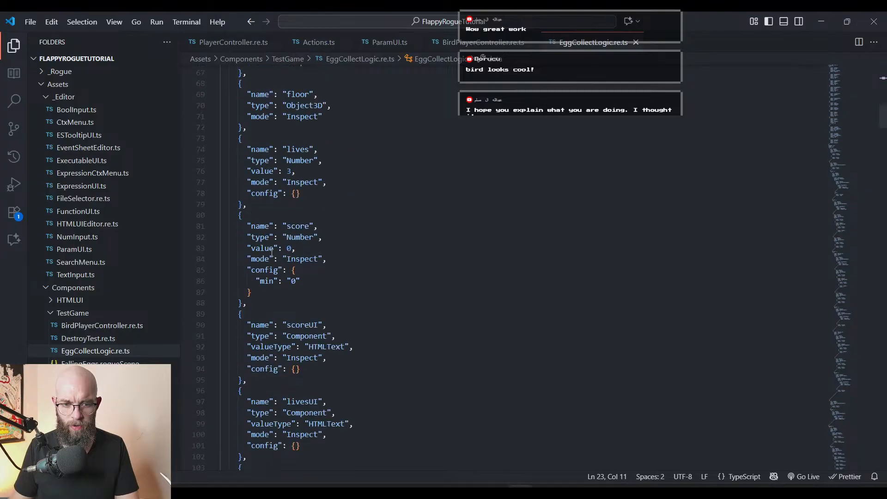
# - Switch back to Rogue Engine and compare EggCollectLogic's field list and Start collision logic with the generated block data
pyautogui.scroll(-20, 271, 252)
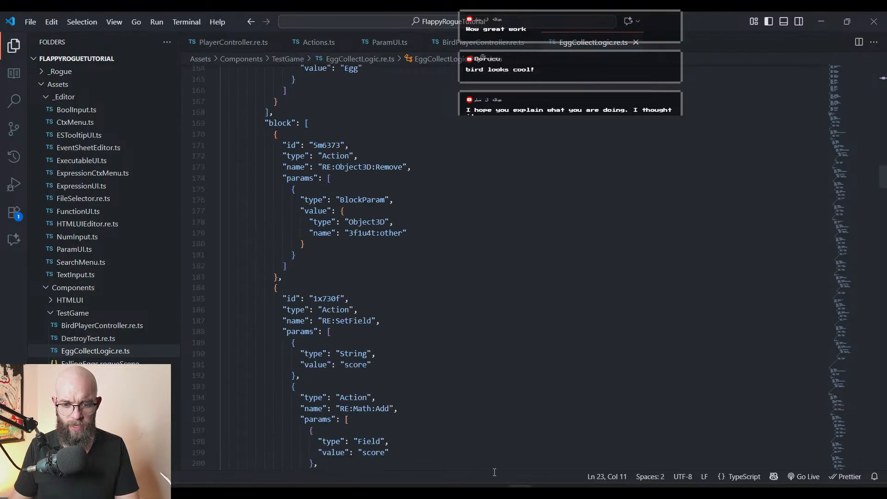
pyautogui.click(597, 492)
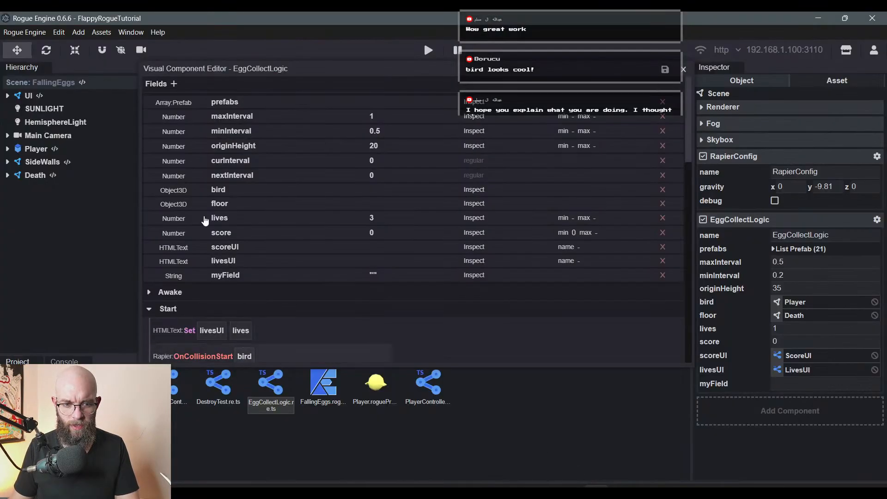
pyautogui.scroll(-10, 221, 229)
pyautogui.scroll(10, 253, 245)
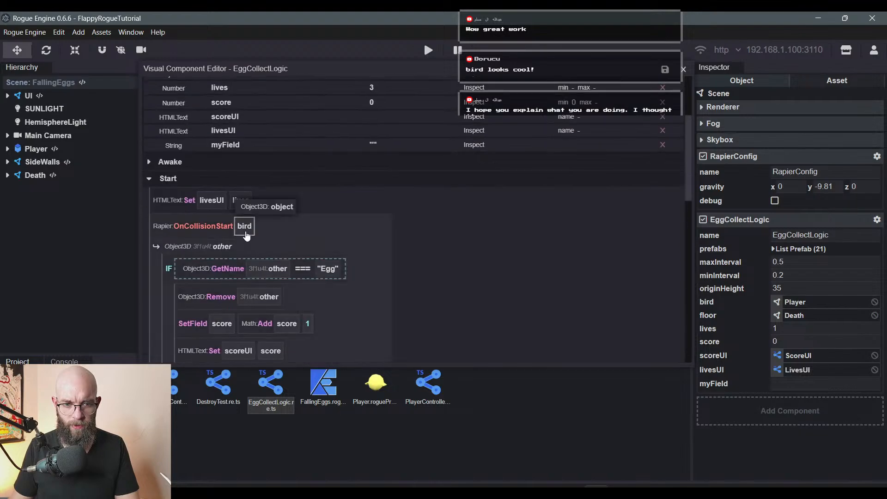
pyautogui.scroll(-6, 249, 231)
pyautogui.scroll(3, 342, 224)
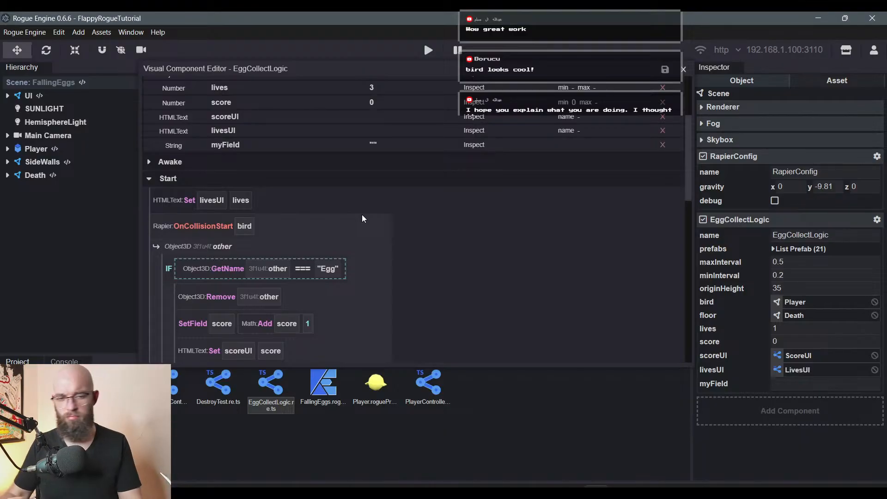
pyautogui.scroll(-3, 210, 163)
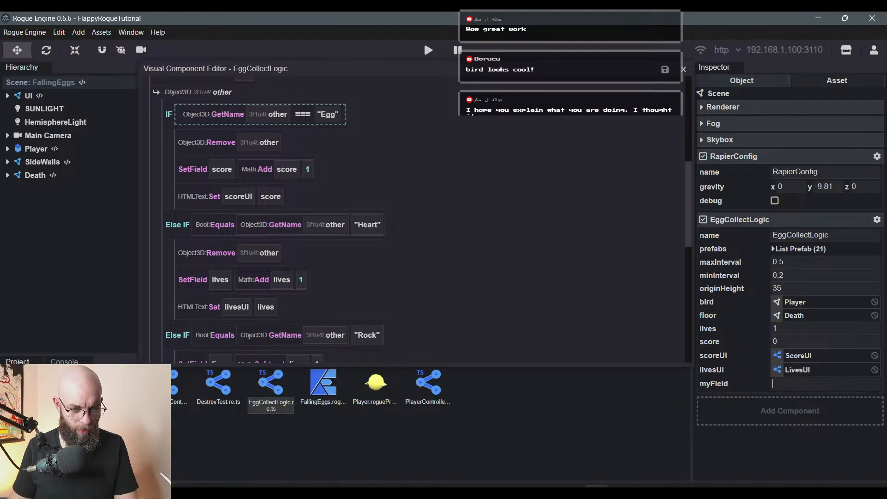
# - Open the TestGame scene in place of the visual component editor and run it briefly
pyautogui.scroll(-2, 236, 388)
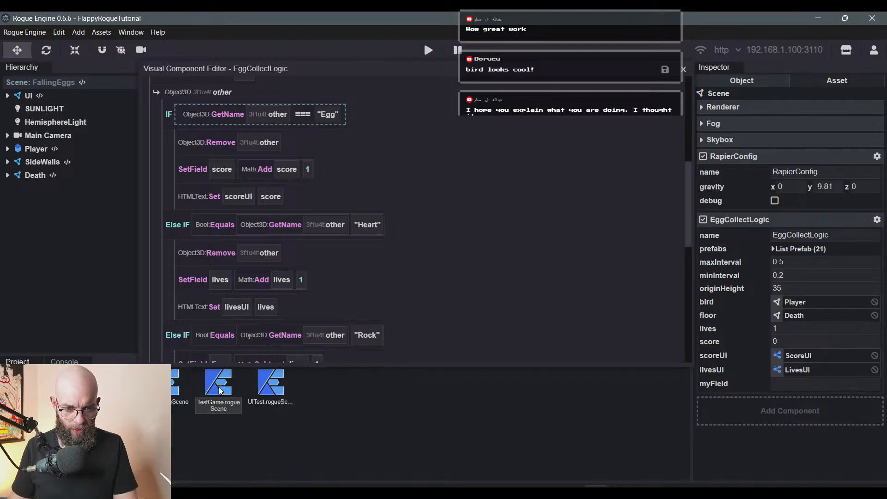
pyautogui.doubleClick(219, 390)
pyautogui.click(684, 69)
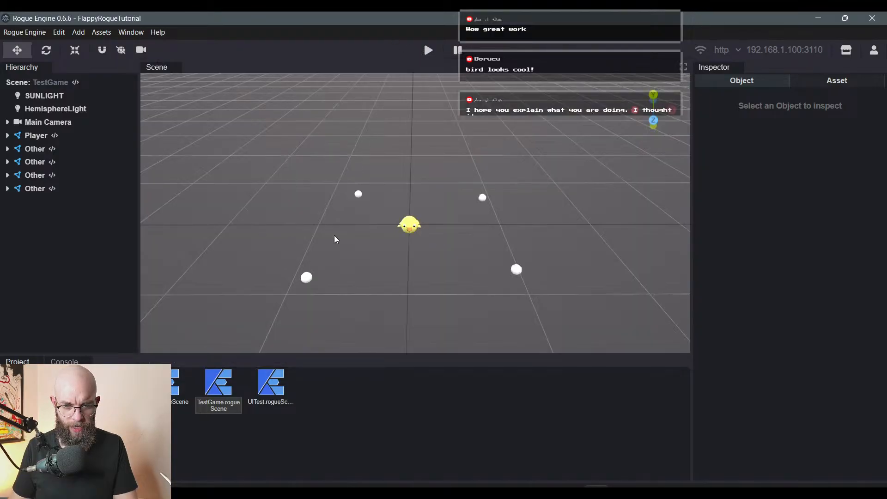
pyautogui.click(429, 50)
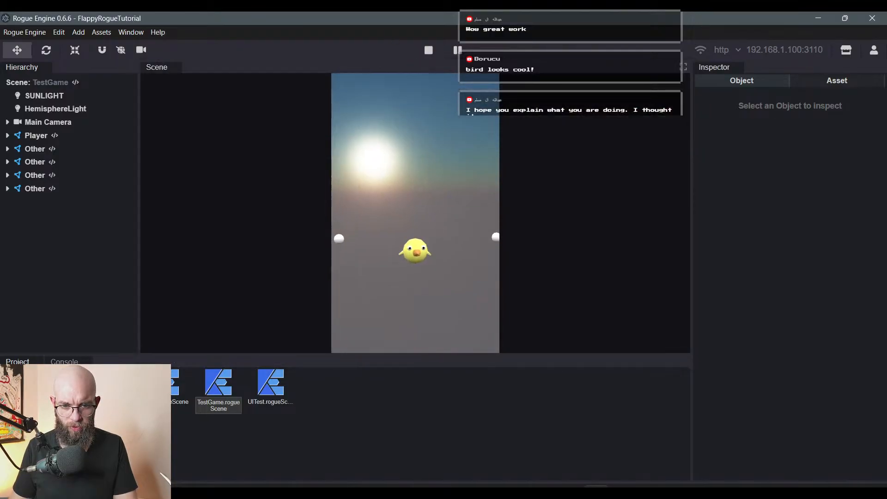
pyautogui.click(429, 50)
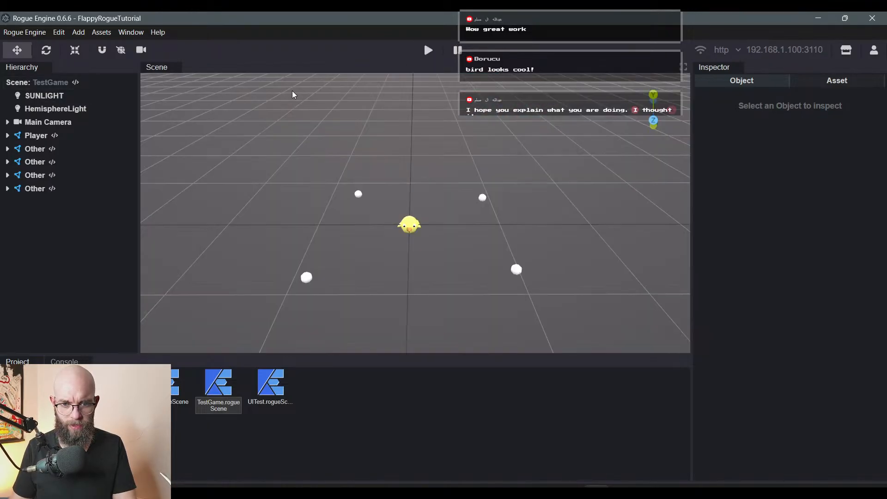
# - Review the aspectRatio options in the scene's Renderer settings and play-test TestGame by steering the bird into the white spheres
pyautogui.click(90, 85)
pyautogui.click(755, 104)
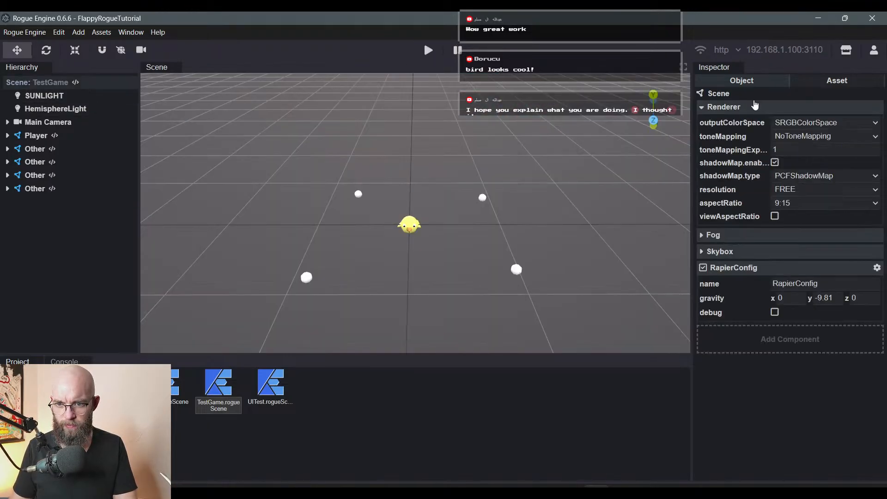
pyautogui.click(798, 206)
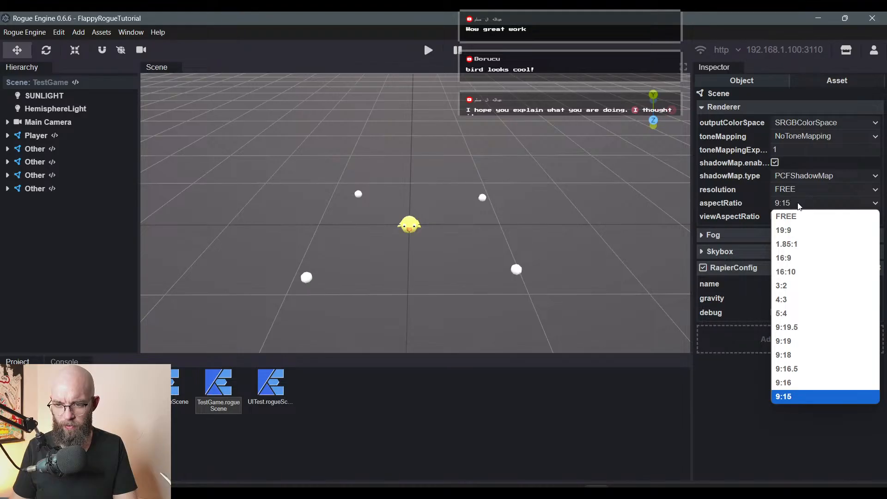
pyautogui.click(798, 204)
pyautogui.click(798, 203)
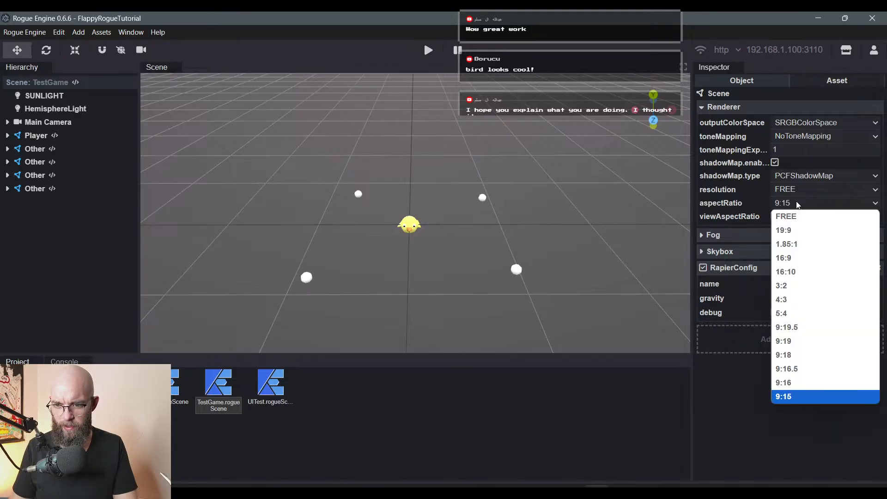
pyautogui.click(799, 205)
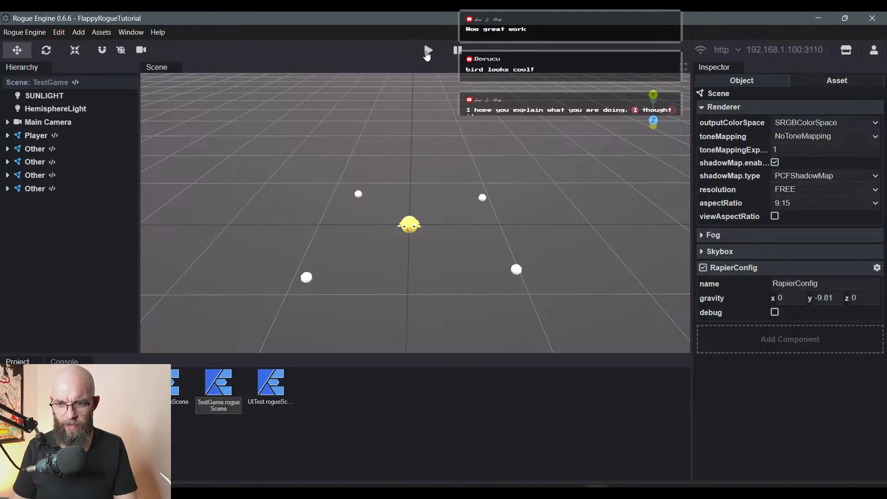
pyautogui.click(428, 50)
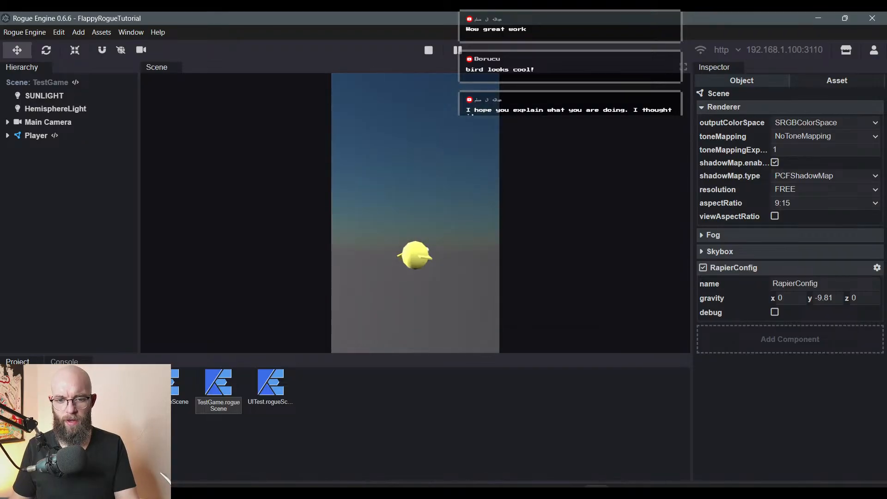
pyautogui.click(428, 50)
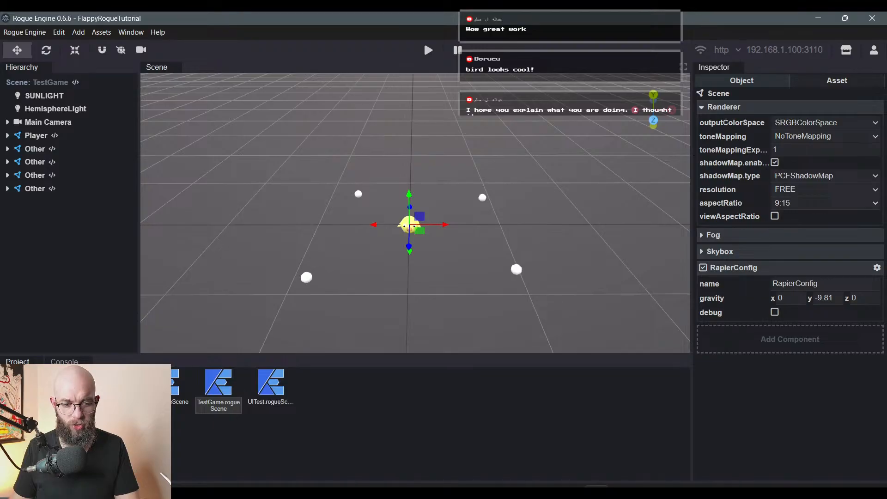
# - Open the PlayerController visual component and look through its Start, Update, setView and move methods
pyautogui.scroll(2, 269, 448)
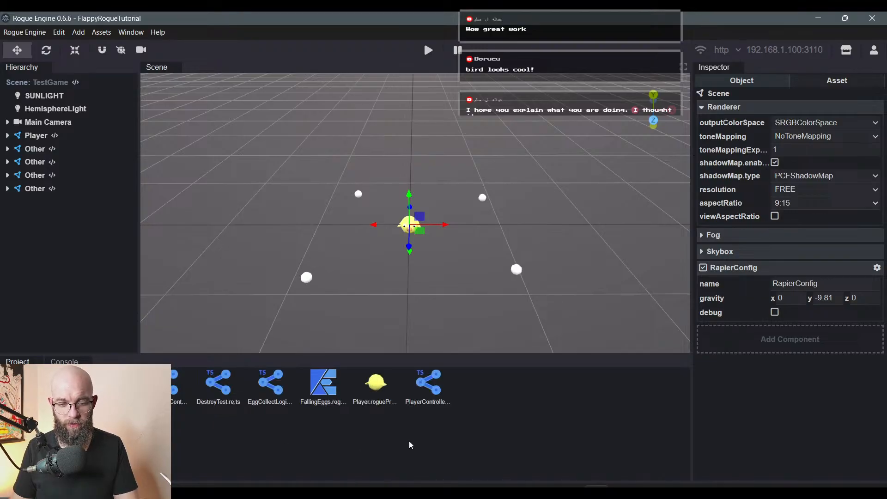
pyautogui.doubleClick(438, 388)
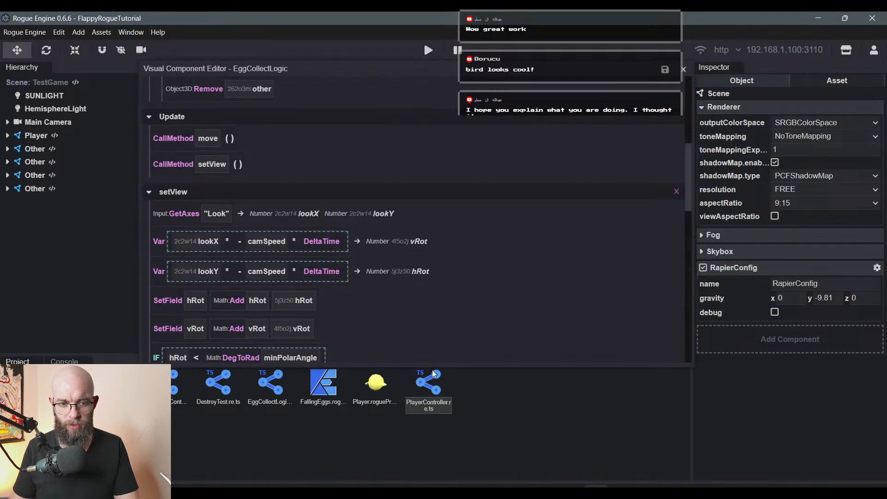
pyautogui.scroll(3, 366, 260)
pyautogui.scroll(-10, 224, 204)
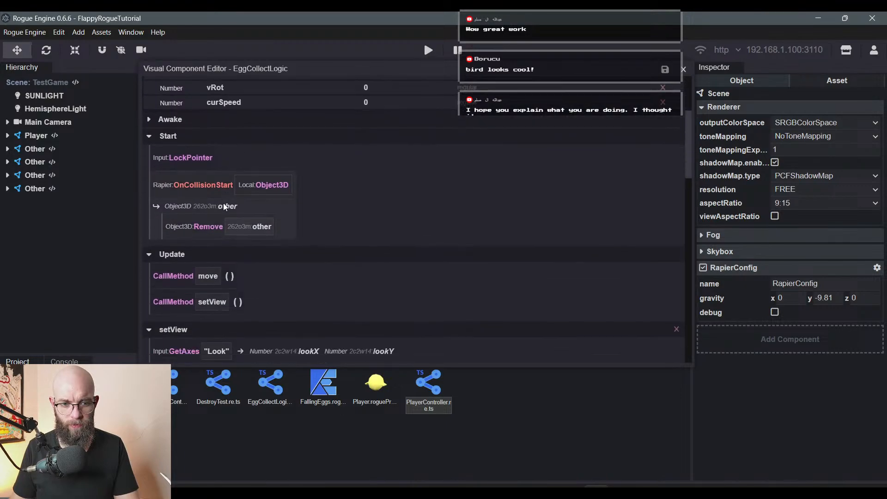
pyautogui.scroll(-6, 231, 217)
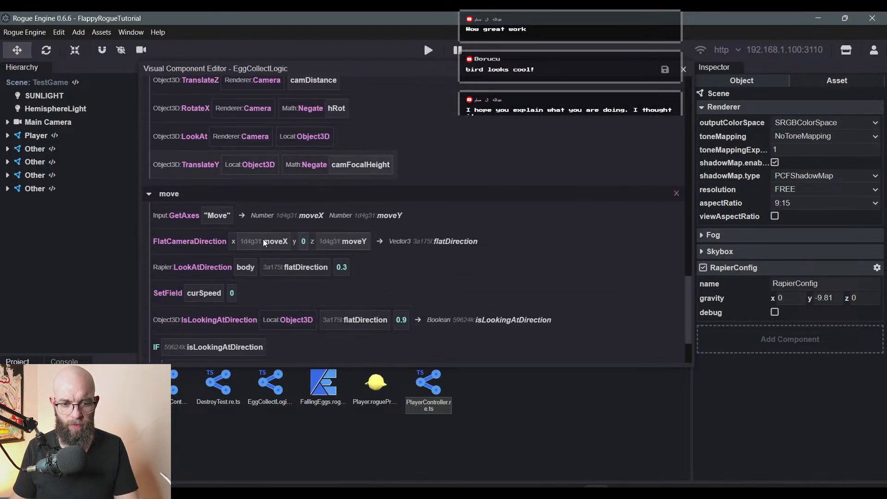
pyautogui.scroll(8, 259, 259)
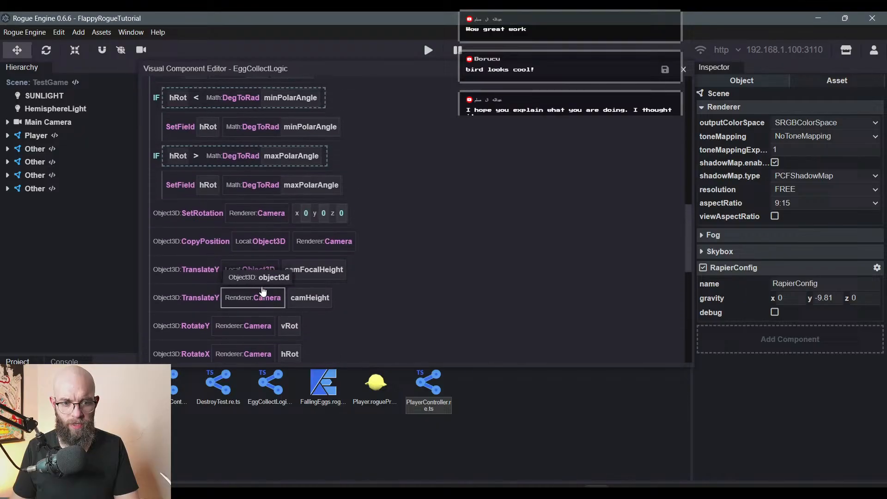
pyautogui.scroll(5, 265, 290)
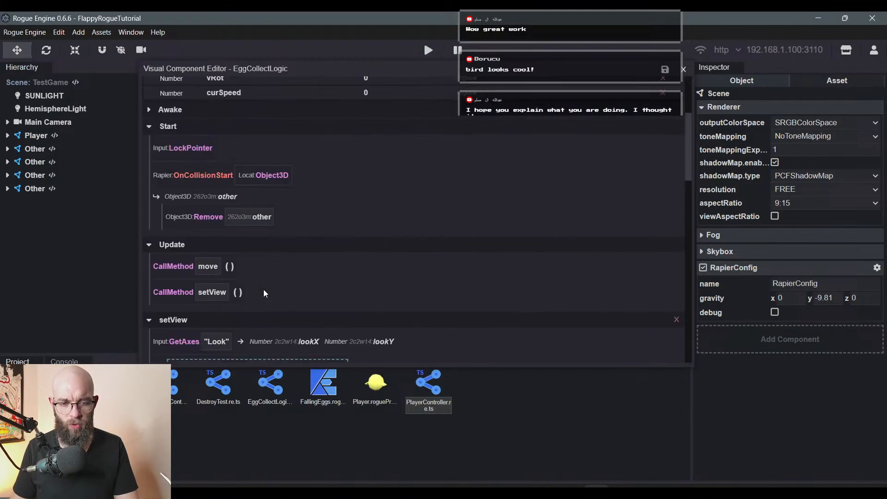
pyautogui.scroll(2, 229, 217)
# - Examine setView's polar angle limits and the camera's position, rotation, translation and LookAt actions
pyautogui.scroll(-6, 226, 228)
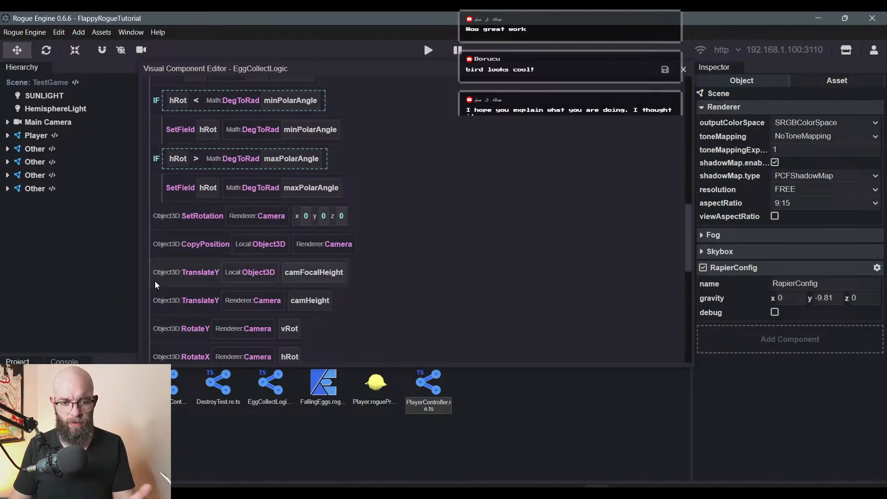
pyautogui.scroll(-2, 154, 281)
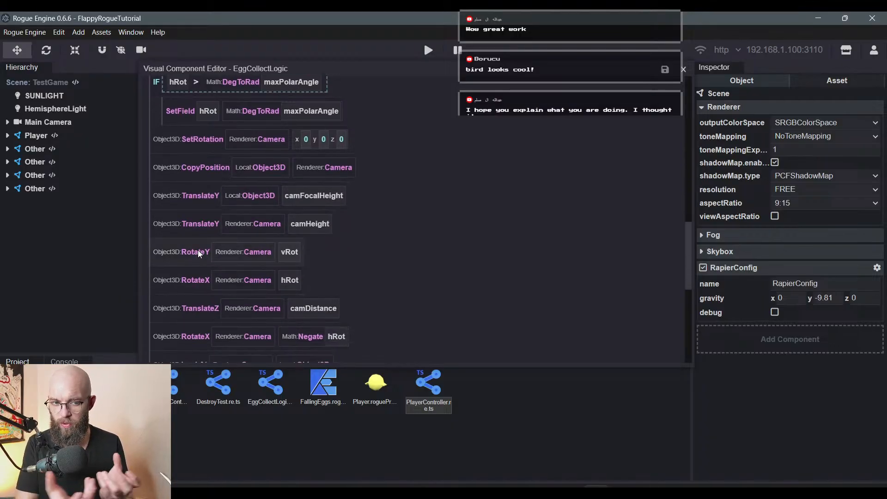
pyautogui.scroll(4, 206, 238)
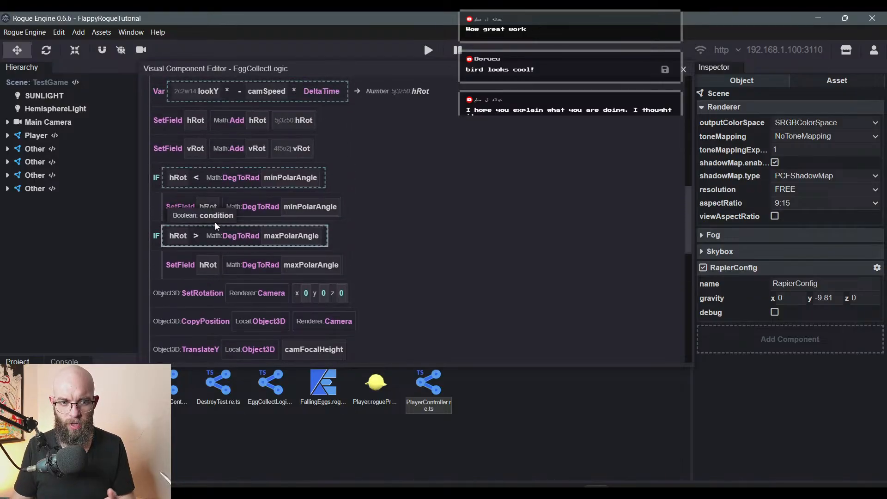
pyautogui.scroll(-2, 208, 250)
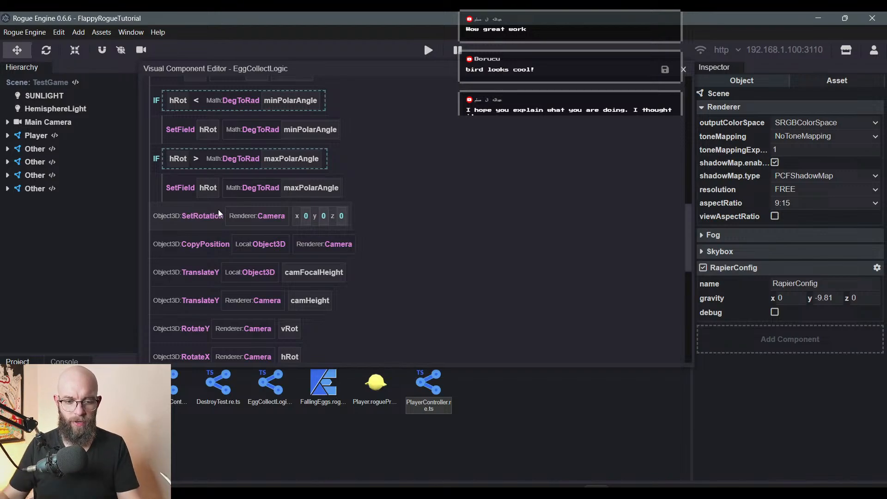
pyautogui.scroll(-4, 313, 232)
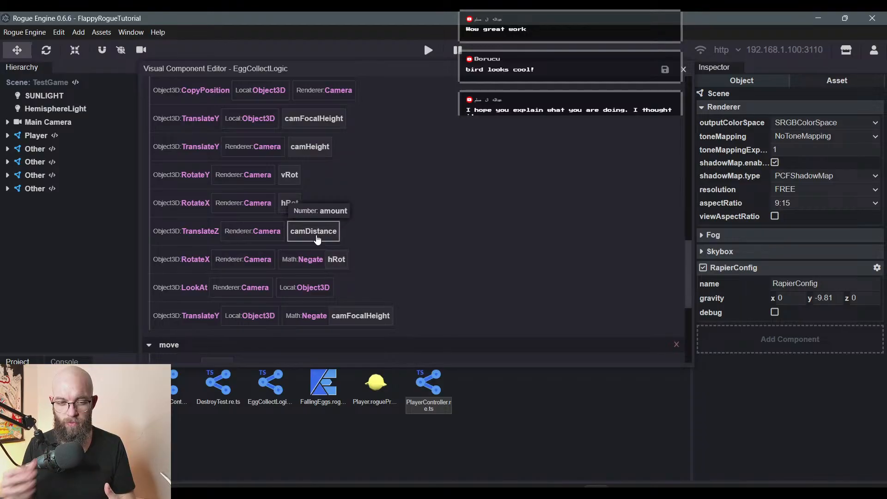
pyautogui.scroll(3, 217, 319)
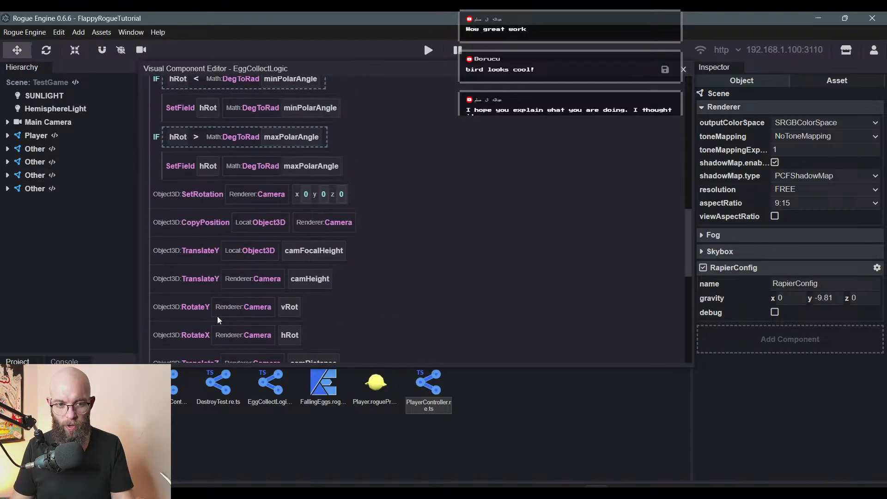
pyautogui.scroll(1, 217, 316)
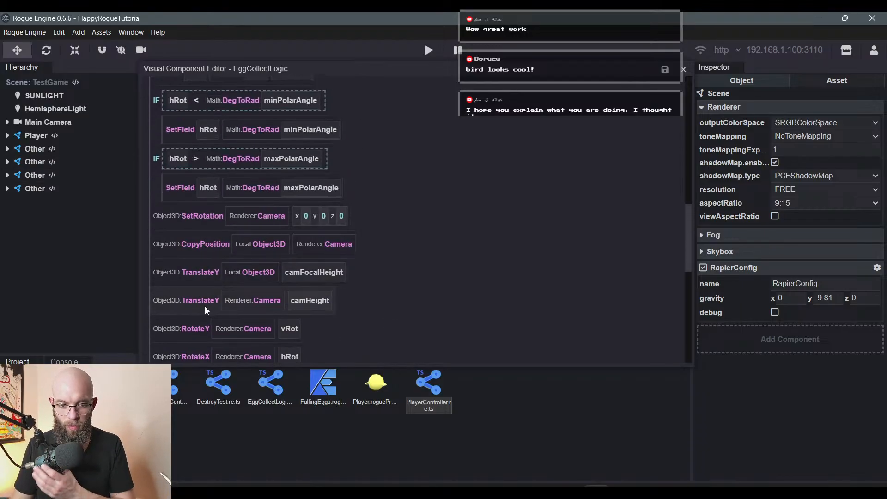
pyautogui.scroll(-2, 200, 299)
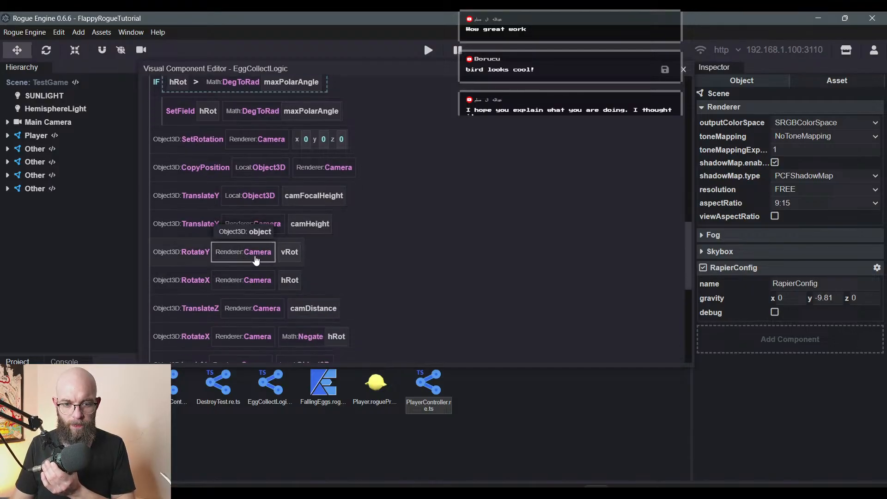
pyautogui.scroll(-4, 213, 246)
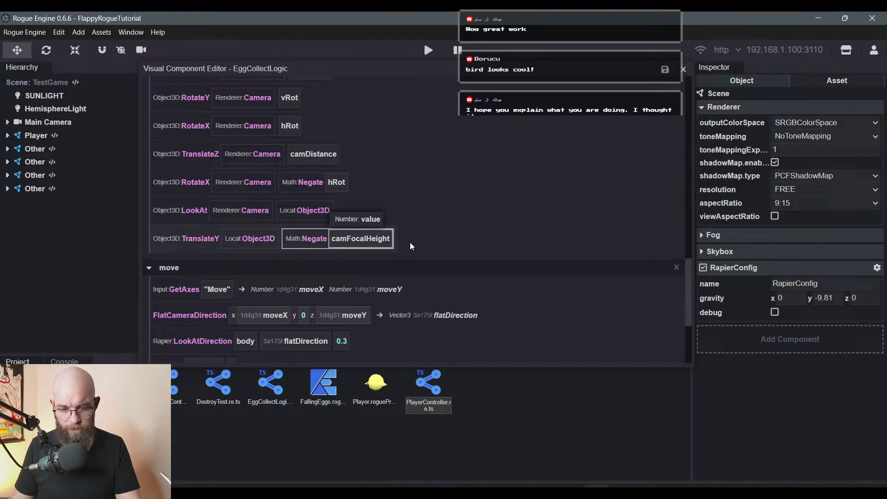
# - Go through PlayerController's setView and move logic again, collapsing and expanding the move method once
pyautogui.click(570, 493)
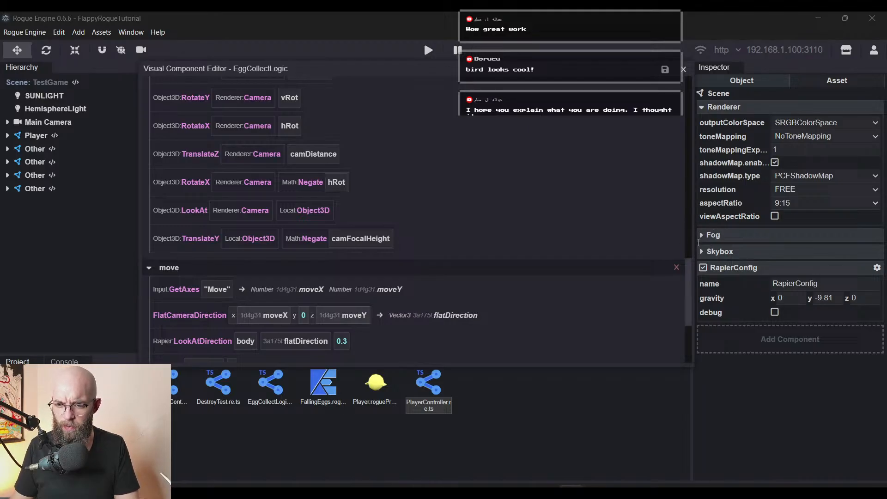
pyautogui.click(8, 223)
pyautogui.scroll(10, 297, 227)
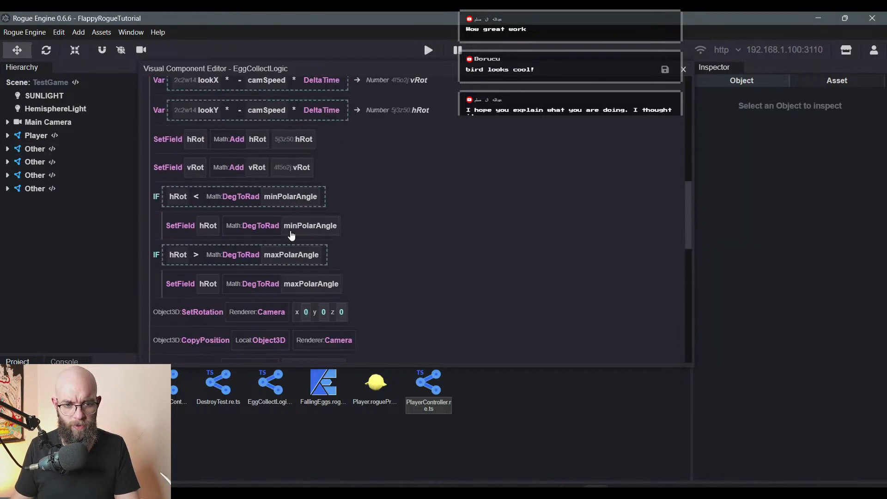
pyautogui.scroll(-5, 291, 234)
pyautogui.scroll(-12, 235, 180)
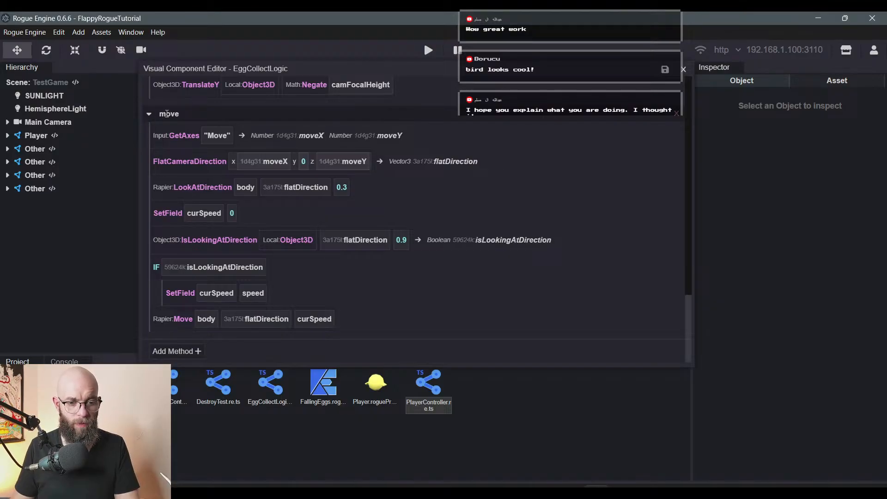
pyautogui.click(150, 114)
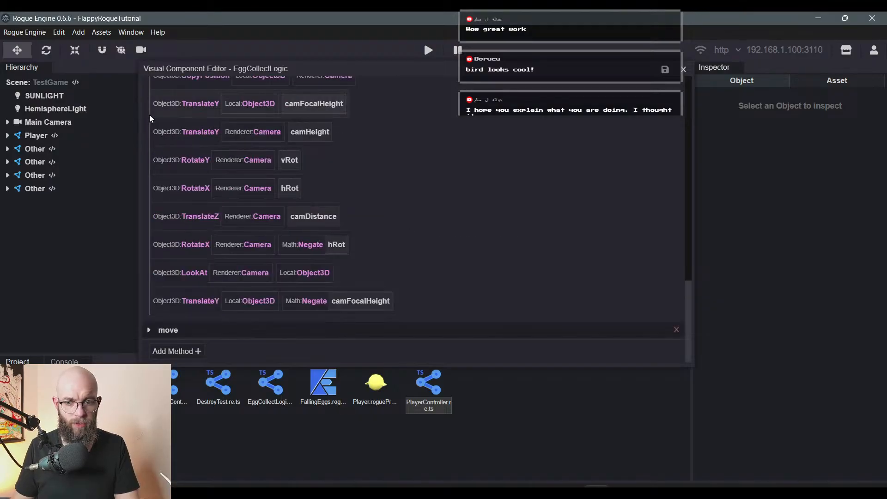
pyautogui.click(149, 331)
pyautogui.scroll(20, 400, 185)
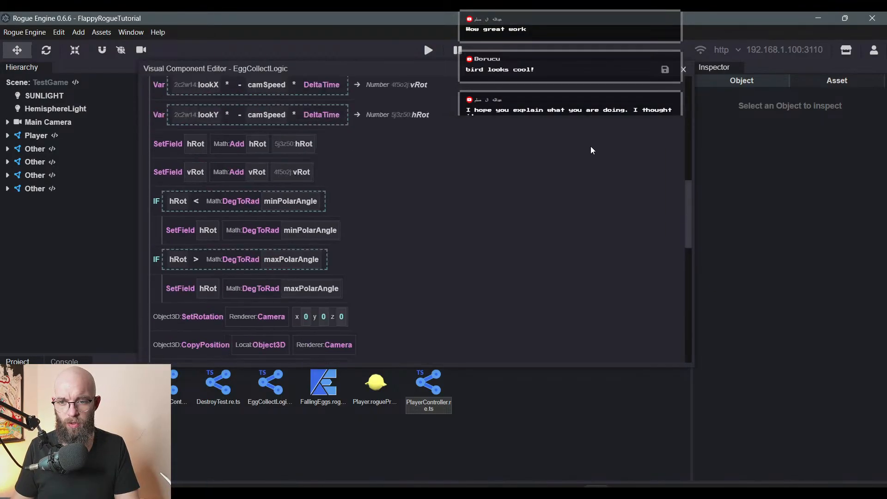
# - Close the visual component editor and browse the project's other scenes, opening UITest, TestGame and Main in turn
pyautogui.click(683, 70)
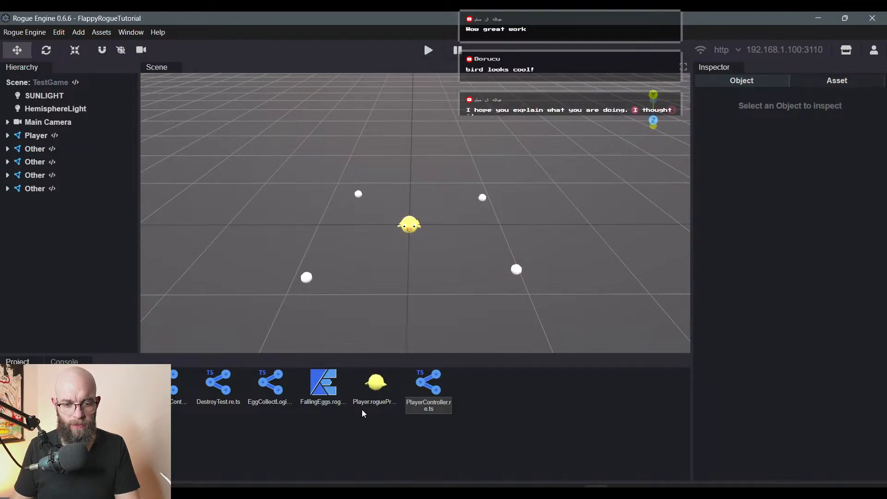
pyautogui.scroll(-5, 430, 416)
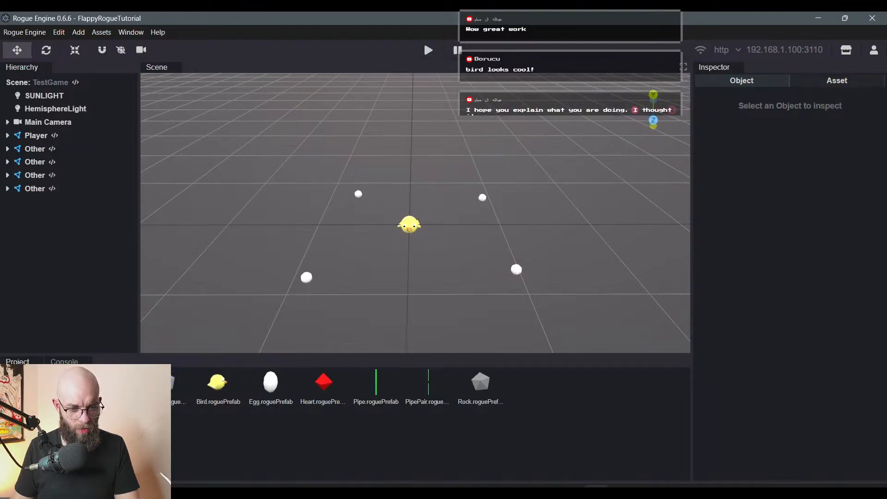
pyautogui.doubleClick(277, 391)
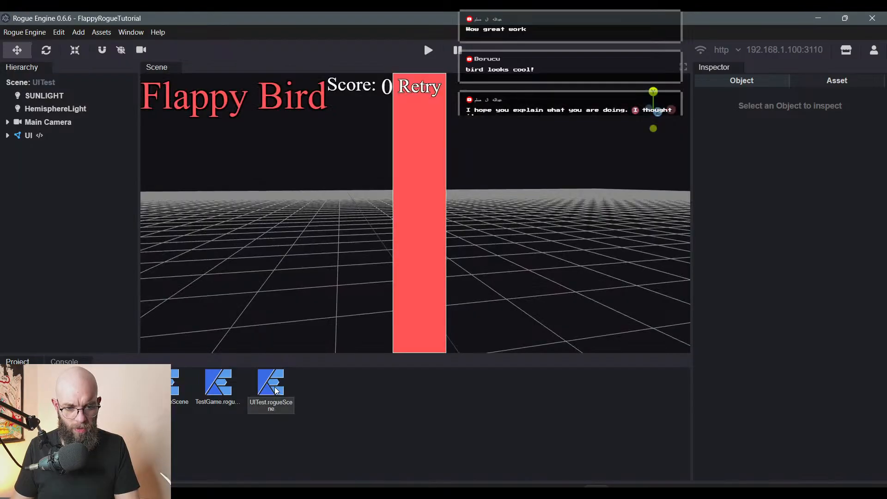
pyautogui.doubleClick(216, 386)
pyautogui.doubleClick(167, 385)
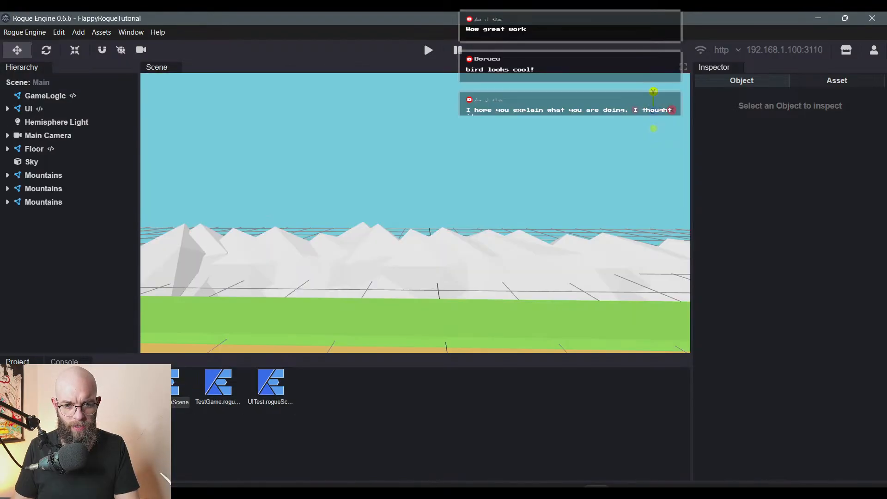
# - Open the FallingEggs scene and play-test it, steering the bird to catch eggs and hearts while dodging the falling rocks
pyautogui.click(41, 411)
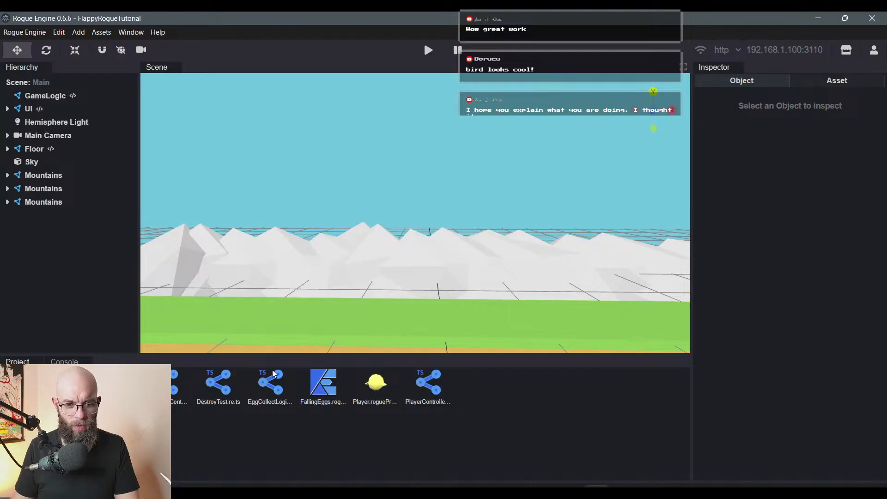
pyautogui.doubleClick(323, 384)
pyautogui.click(428, 50)
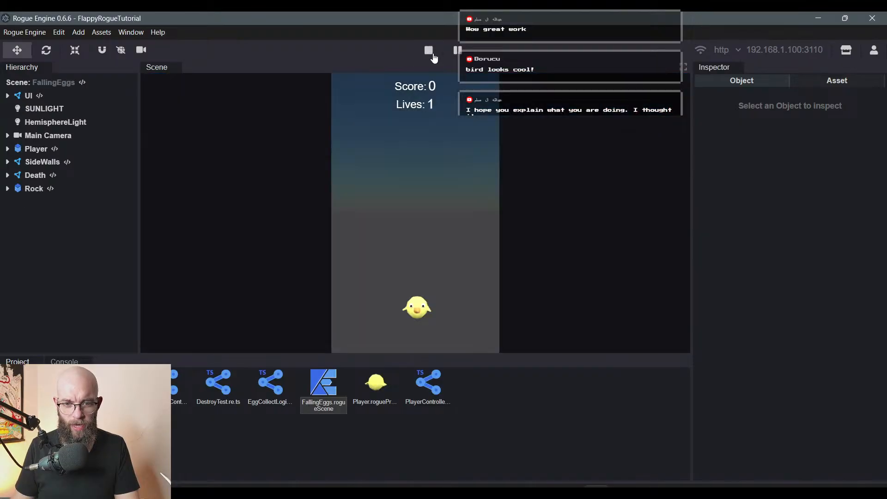
pyautogui.press('a')
pyautogui.press('d')
pyautogui.press('a')
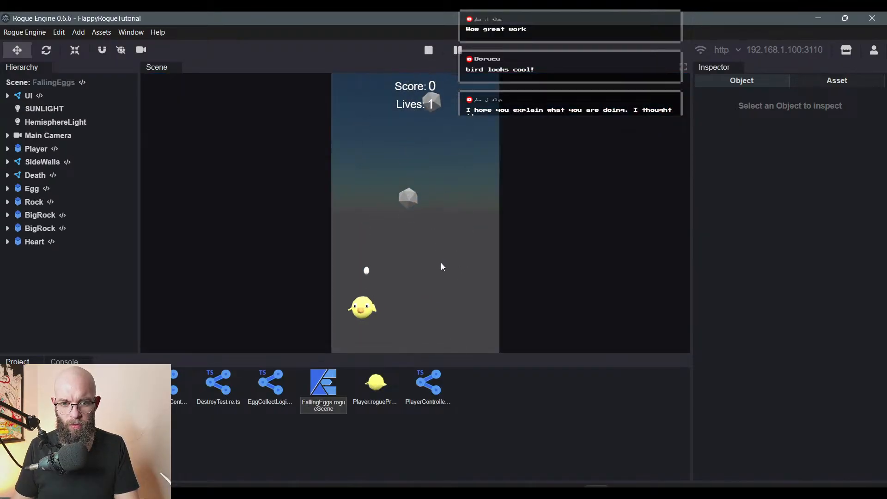
pyautogui.press('a')
pyautogui.press('d')
pyautogui.press('d')
pyautogui.press('d')
pyautogui.press('a')
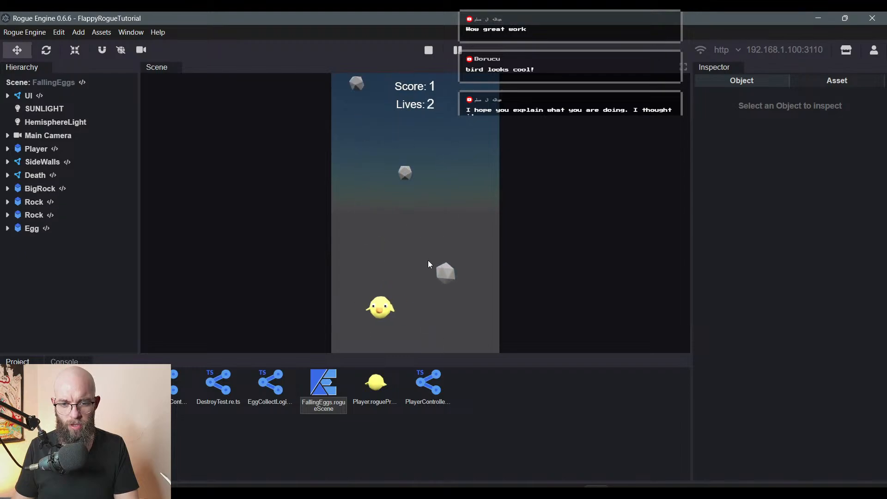
pyautogui.press('a')
pyautogui.press('d')
pyautogui.press('a')
pyautogui.press('d')
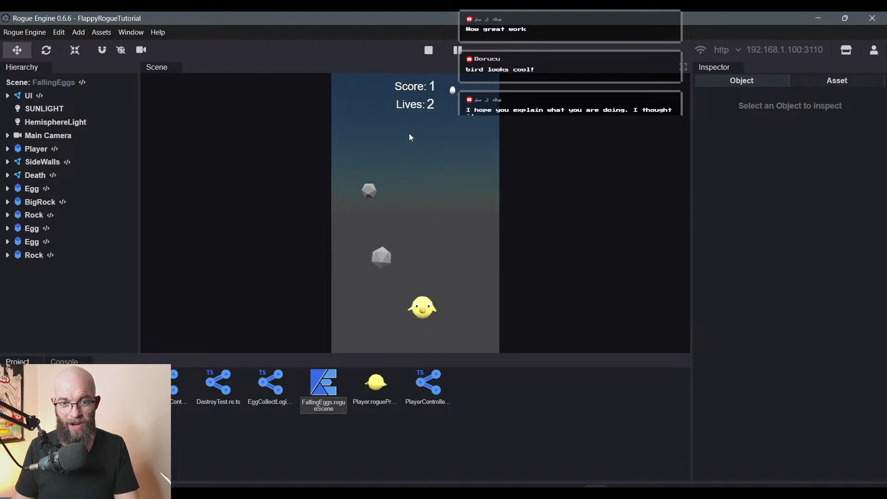
pyautogui.press('a')
pyautogui.press('d')
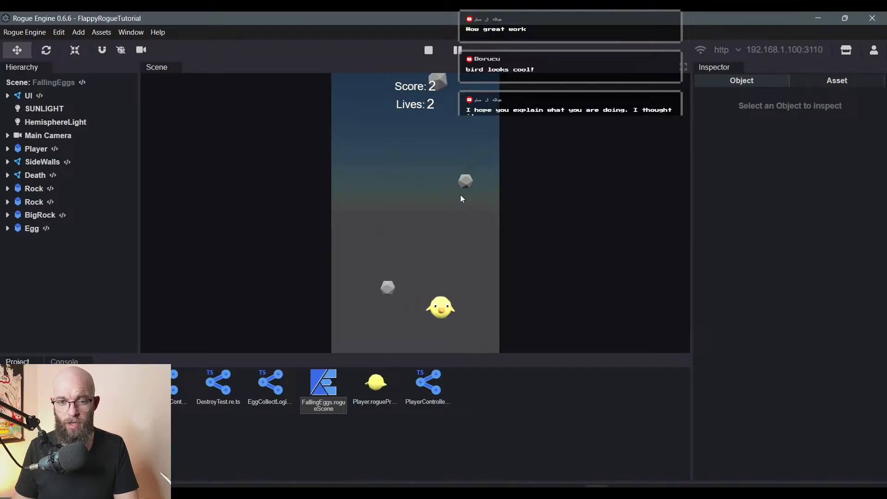
pyautogui.press('a')
pyautogui.press('a')
pyautogui.press('d')
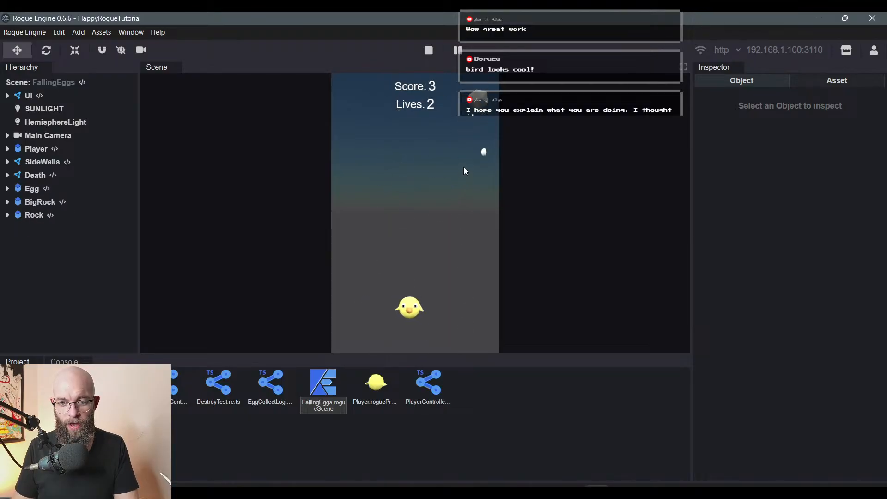
pyautogui.press('d')
pyautogui.press('a')
pyautogui.press('d')
pyautogui.press('a')
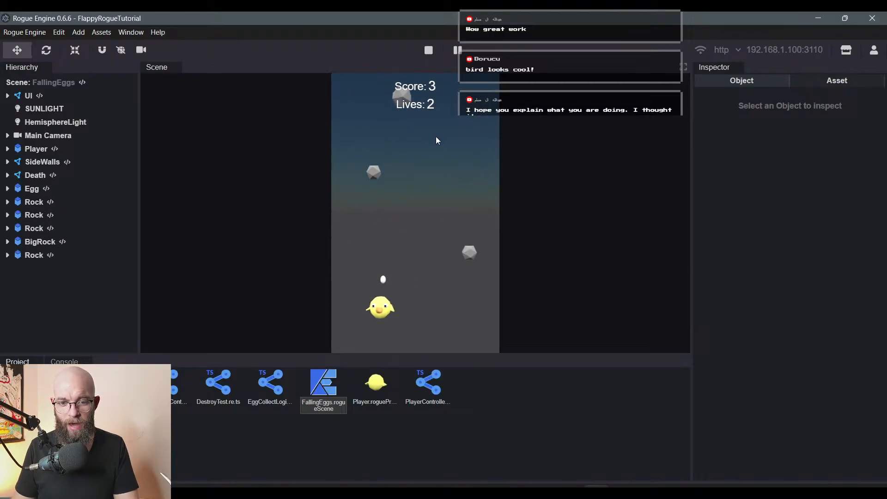
pyautogui.press('d')
pyautogui.press('a')
pyautogui.press('d')
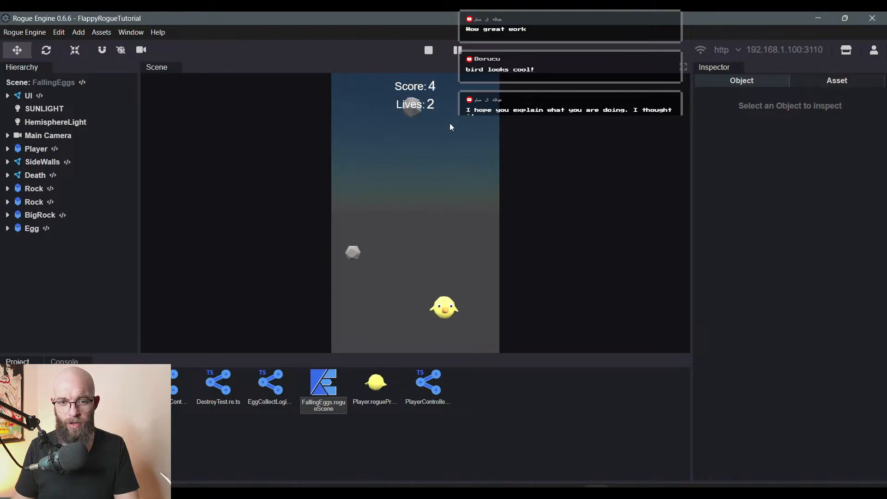
pyautogui.press('a')
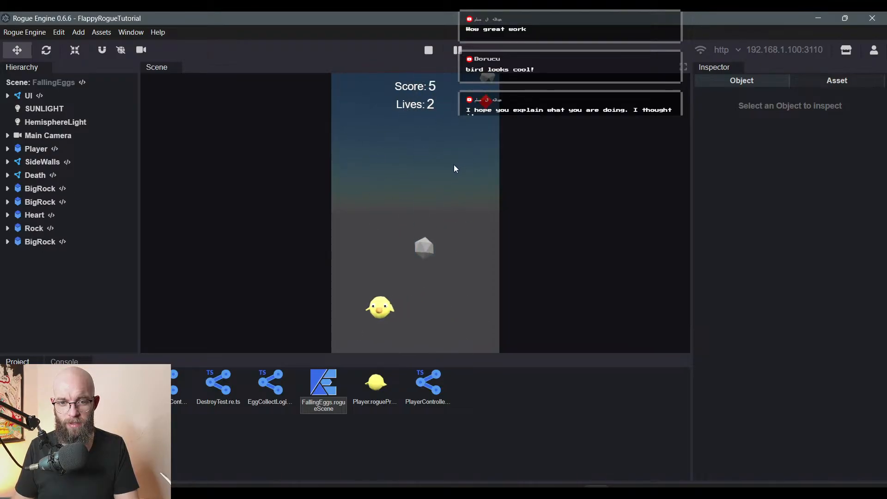
pyautogui.press('d')
pyautogui.press('d')
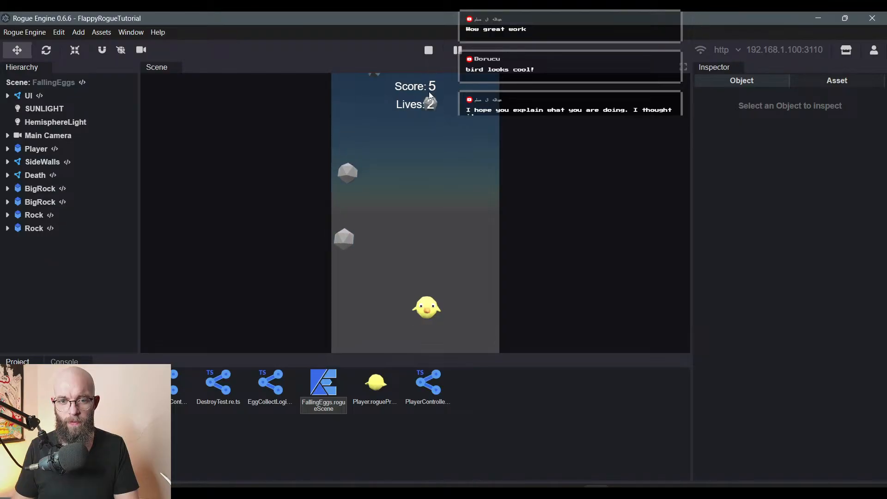
pyautogui.press('a')
pyautogui.press('d')
pyautogui.press('a')
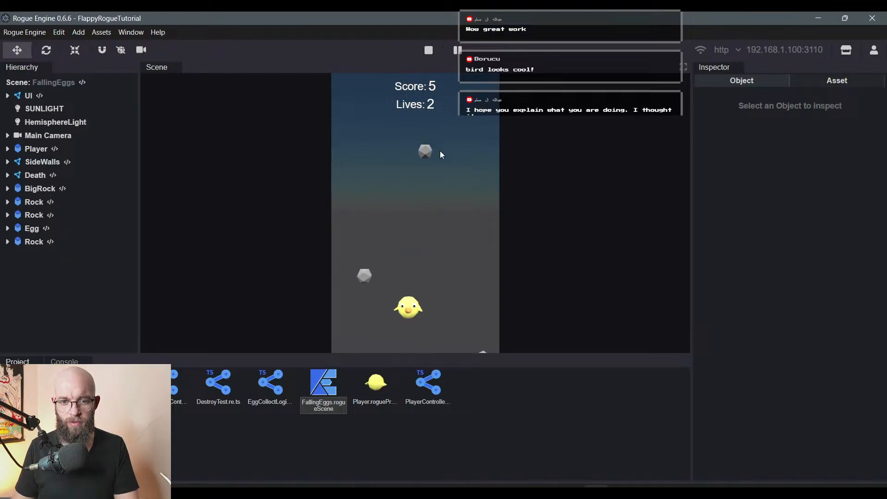
pyautogui.press('a')
pyautogui.press('d')
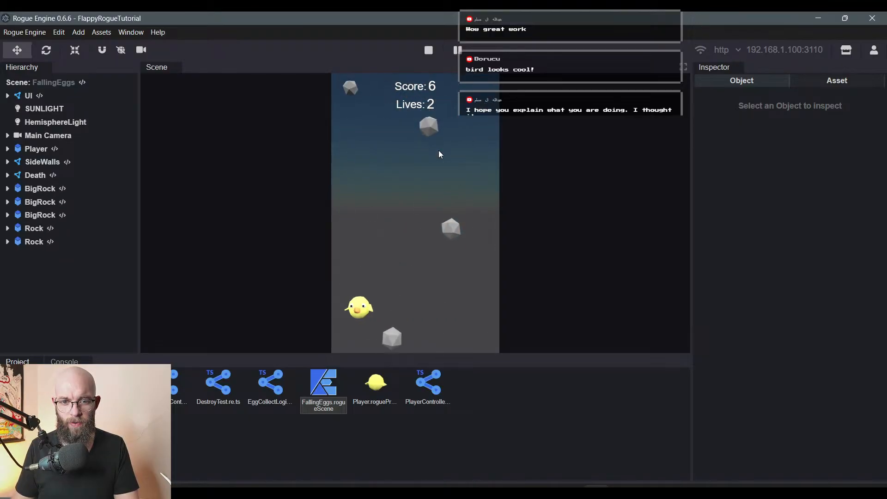
pyautogui.press('d')
pyautogui.press('a')
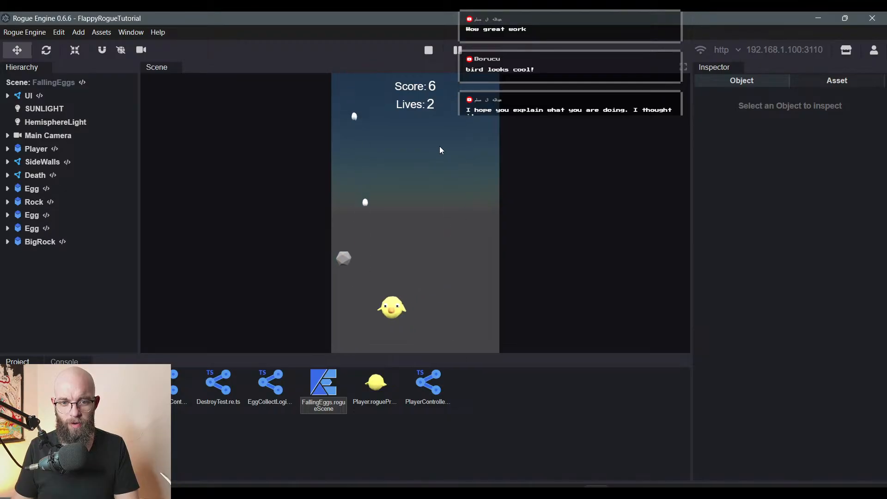
pyautogui.press('d')
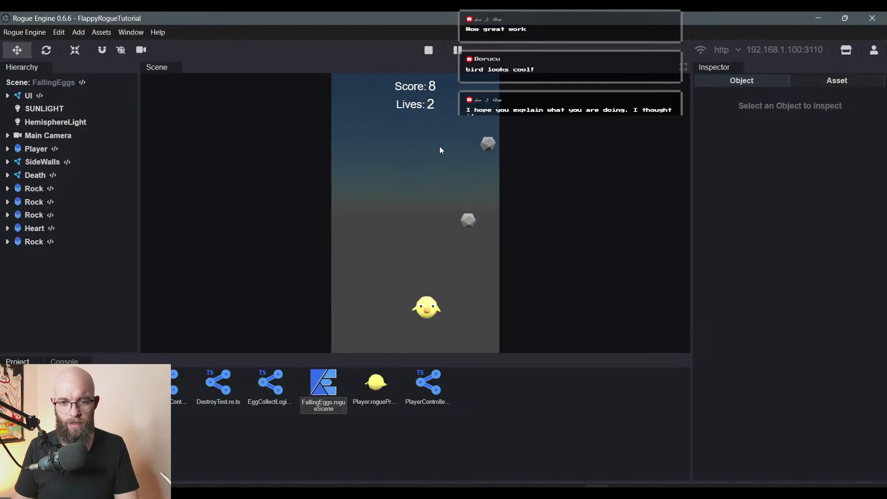
pyautogui.press('a')
pyautogui.press('d')
pyautogui.press('a')
pyautogui.press('d')
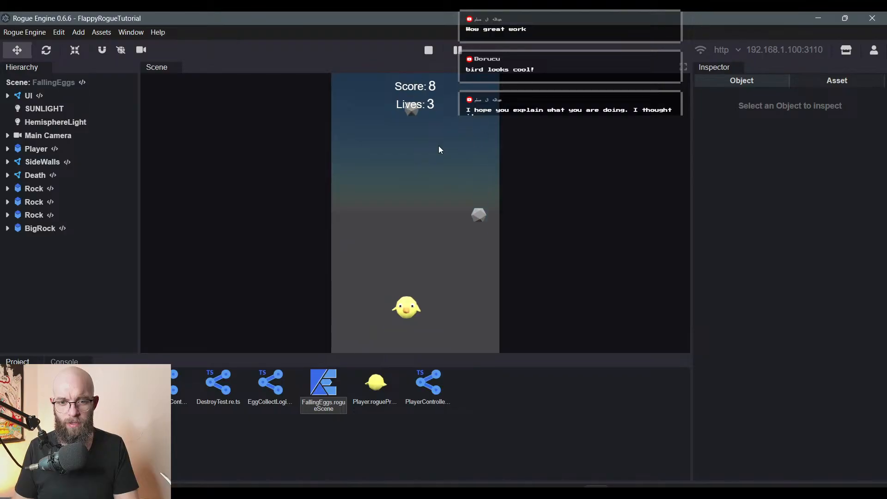
pyautogui.press('a')
pyautogui.press('d')
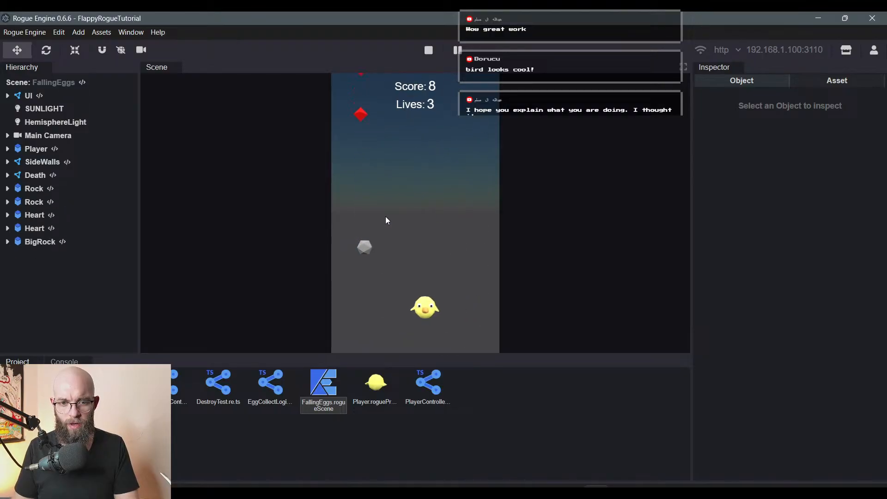
pyautogui.press('a')
pyautogui.press('d')
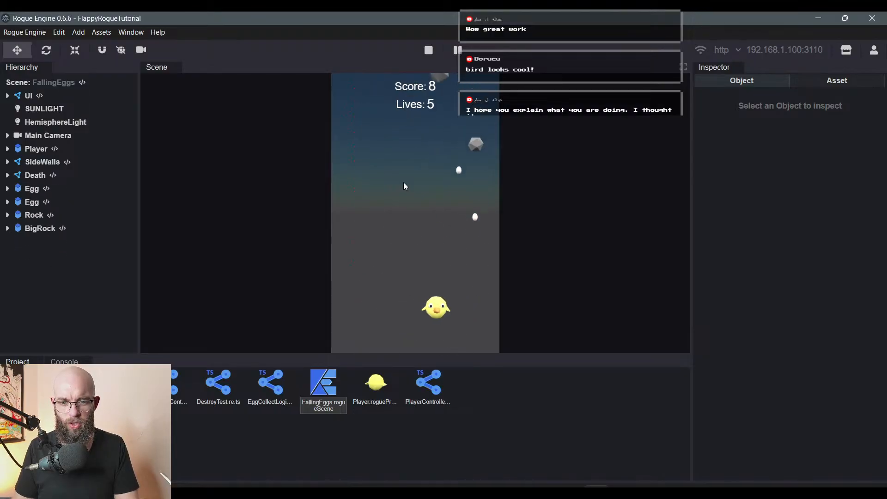
pyautogui.press('a')
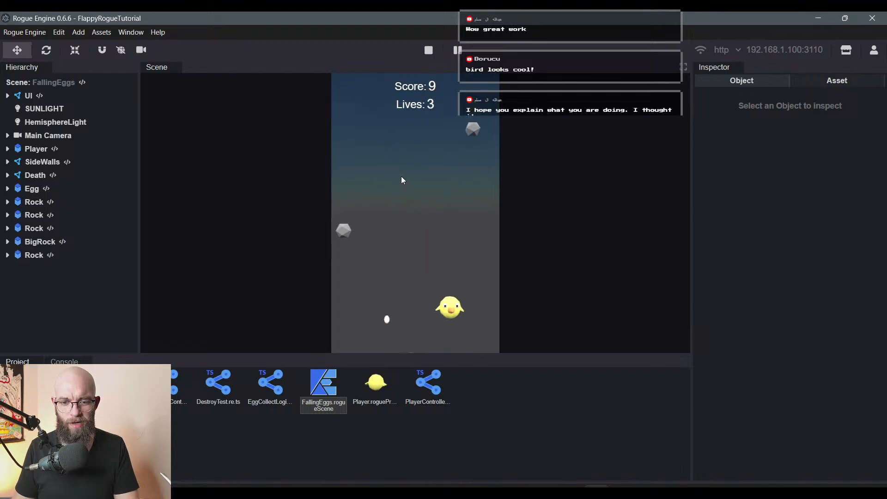
pyautogui.press('d')
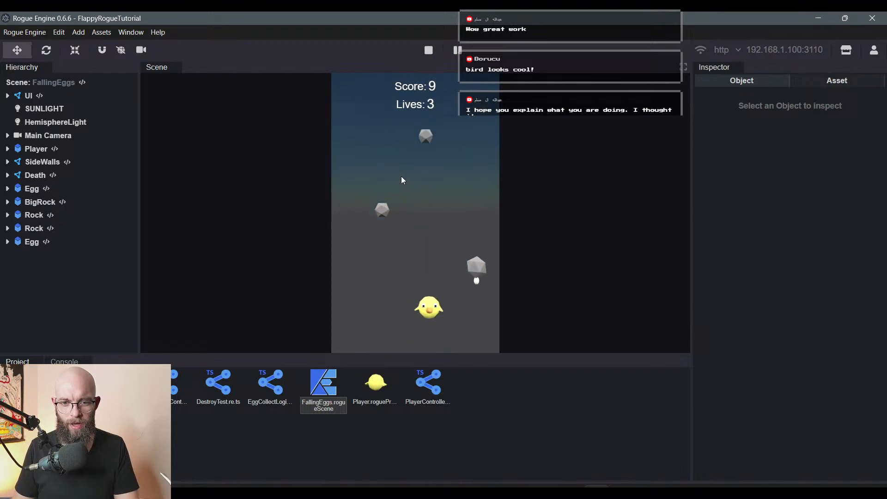
pyautogui.press('a')
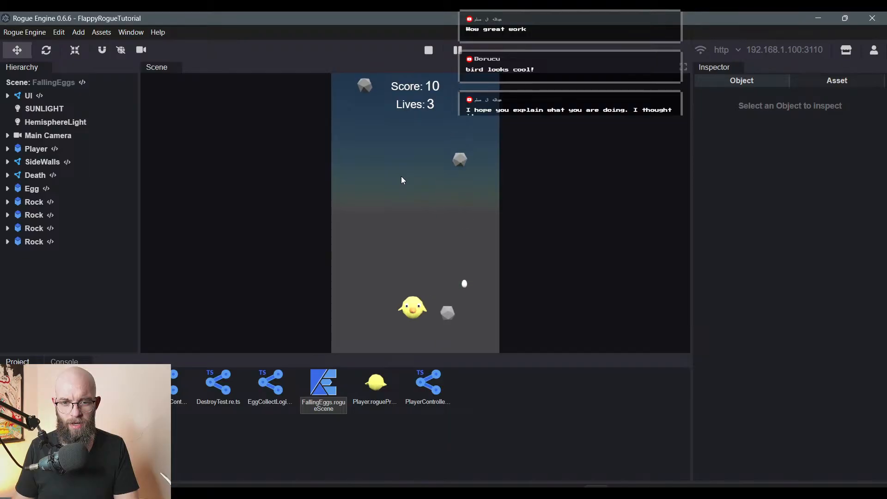
pyautogui.press('d')
pyautogui.press('a')
pyautogui.press('d')
pyautogui.press('a')
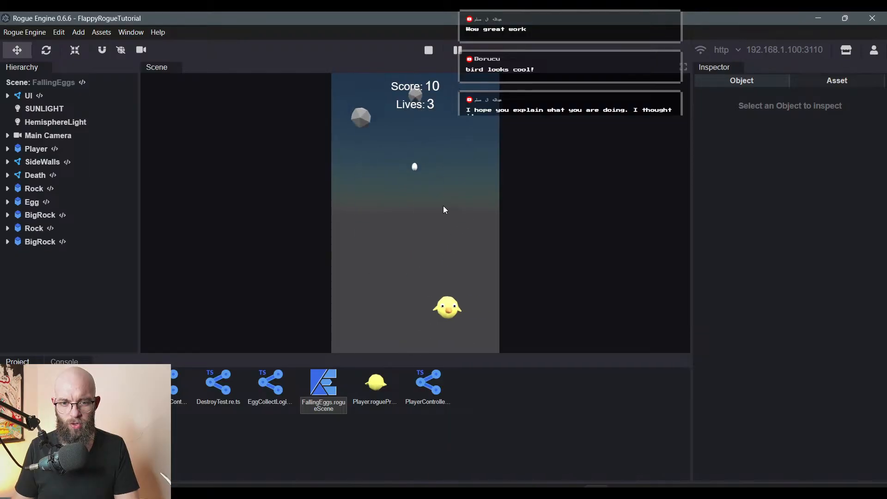
pyautogui.press('d')
pyautogui.press('a')
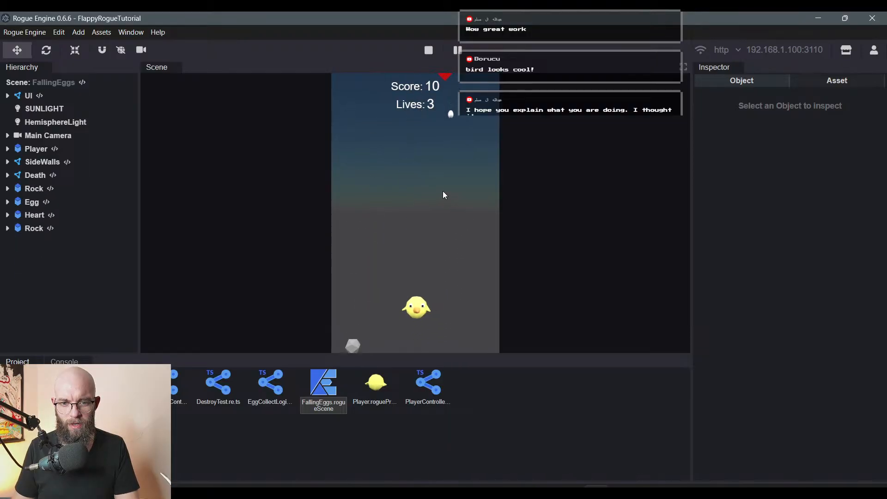
pyautogui.press('d')
pyautogui.press('a')
pyautogui.press('d')
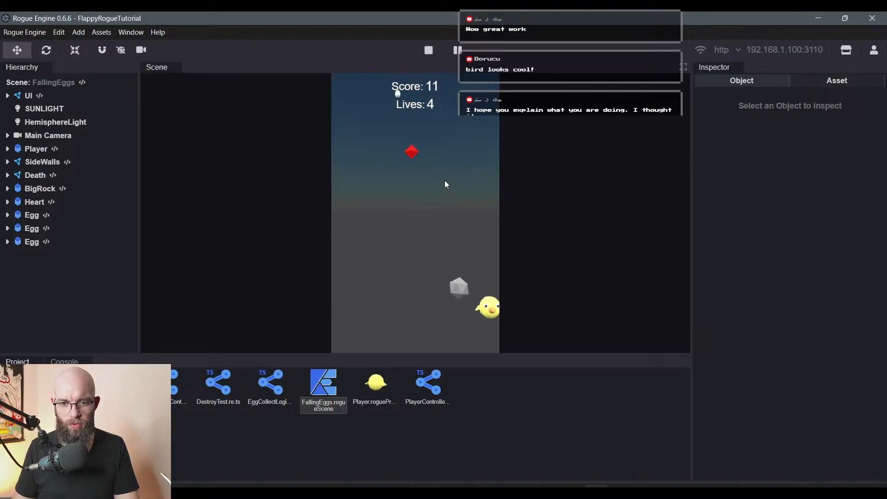
pyautogui.press('a')
pyautogui.press('a')
pyautogui.press('d')
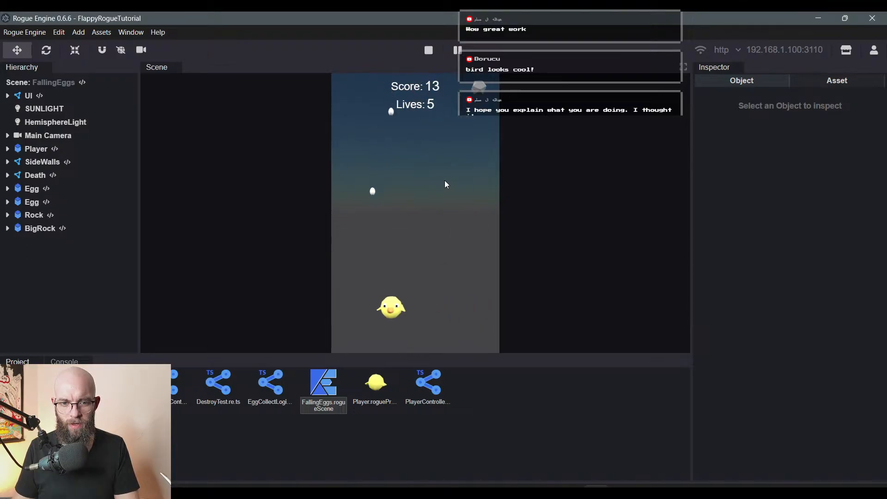
pyautogui.press('a')
pyautogui.press('d')
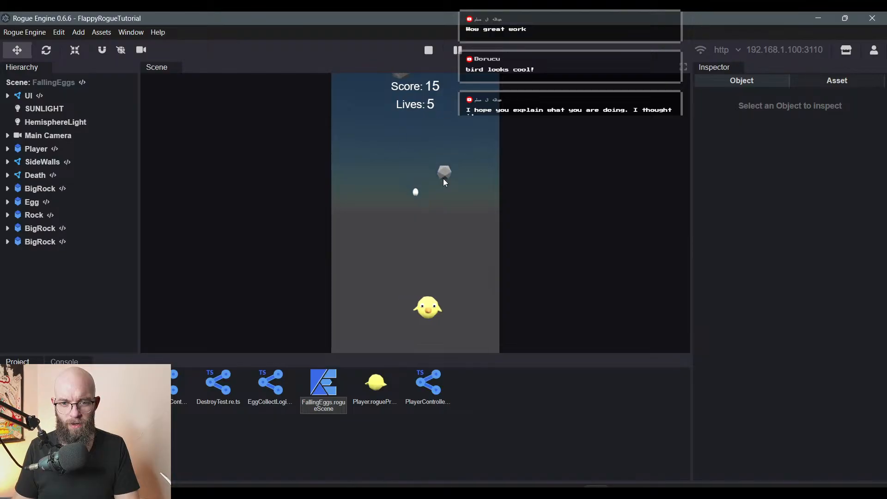
pyautogui.press('a')
pyautogui.press('d')
pyautogui.press('a')
pyautogui.press('d')
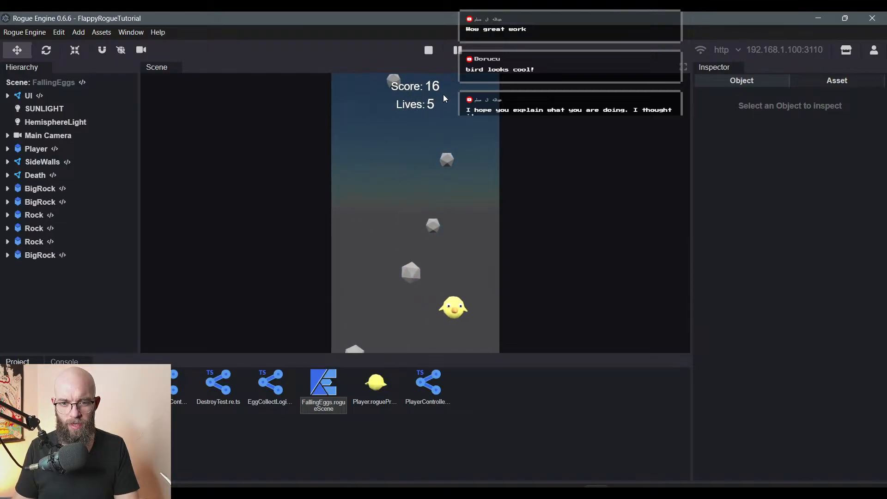
pyautogui.press('a')
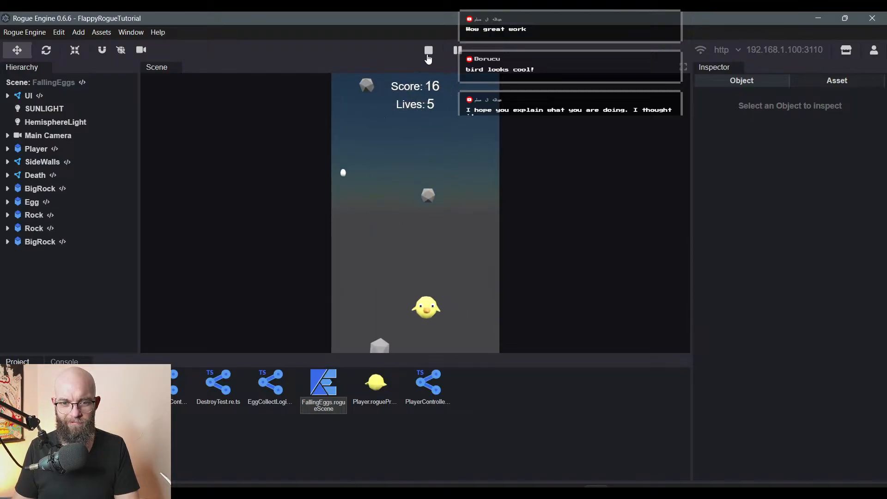
pyautogui.press('a')
pyautogui.press('d')
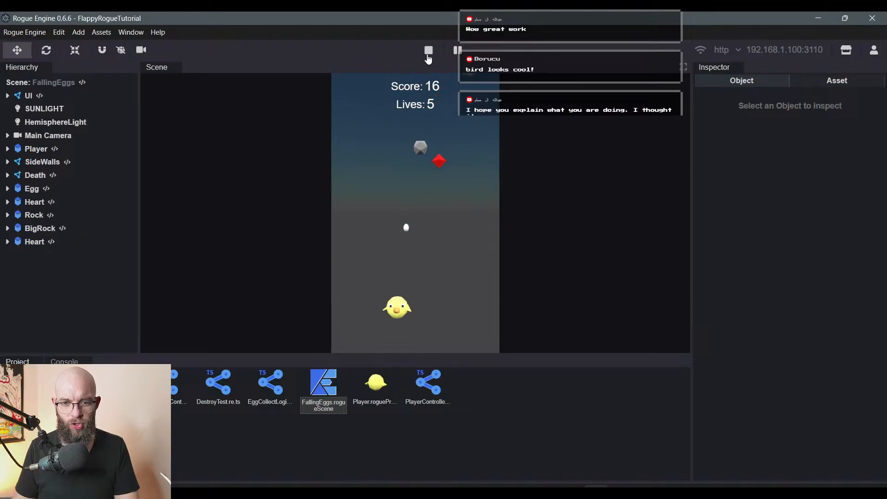
pyautogui.press('a')
pyautogui.press('d')
pyautogui.press('a')
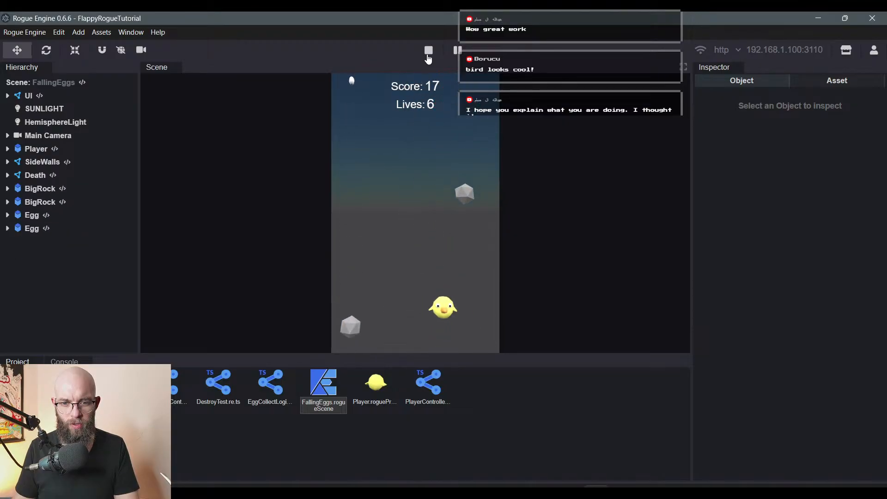
pyautogui.press('d')
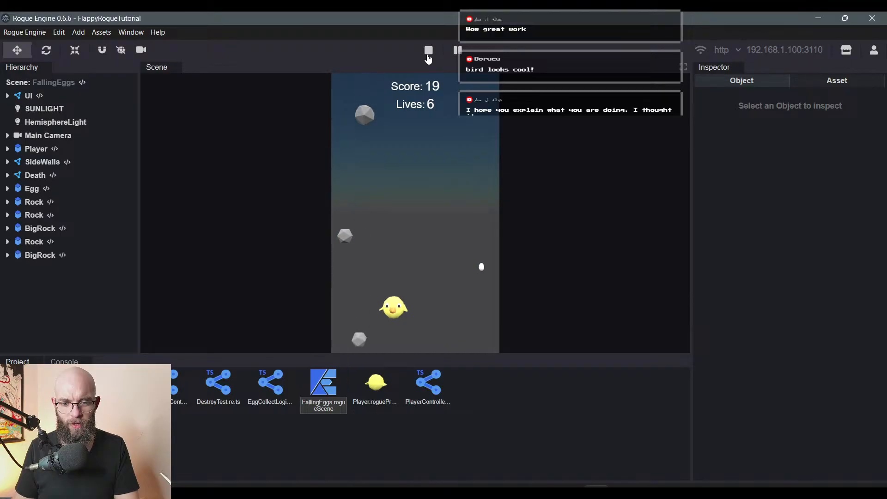
# - Continue the FallingEggs play-test, moving the bird sideways to collect eggs and hearts between rocks, and stop the game
pyautogui.press('a')
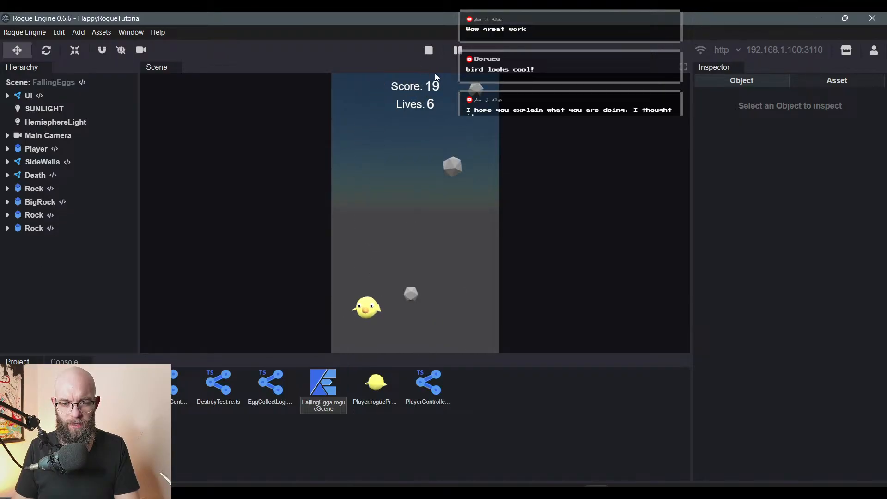
pyautogui.press('d')
pyautogui.press('d')
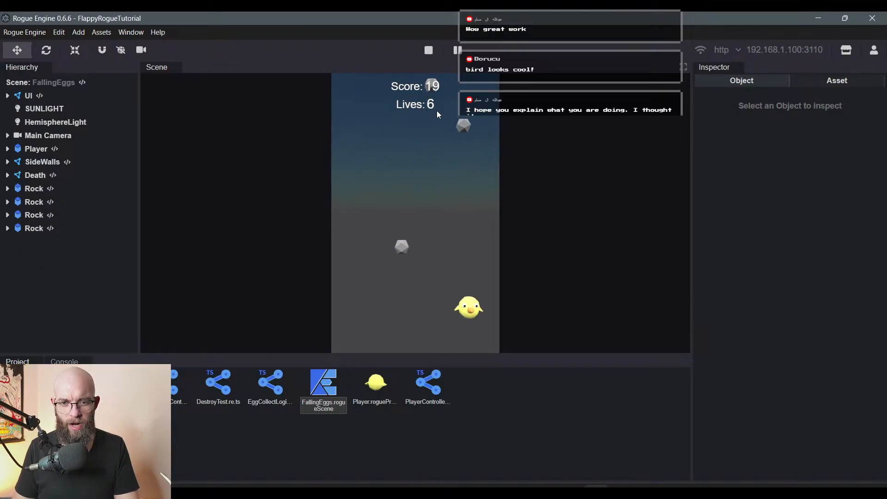
pyautogui.press('a')
pyautogui.press('a')
pyautogui.press('d')
pyautogui.press('a')
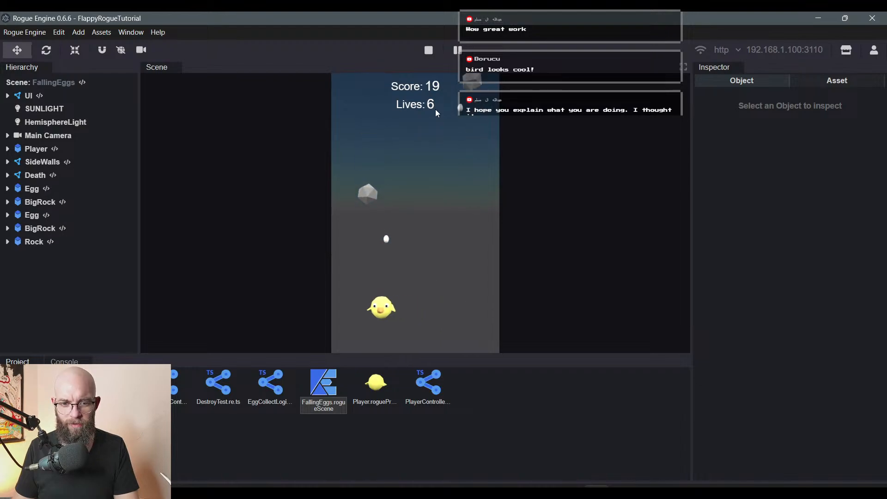
pyautogui.press('d')
pyautogui.press('d')
pyautogui.press('a')
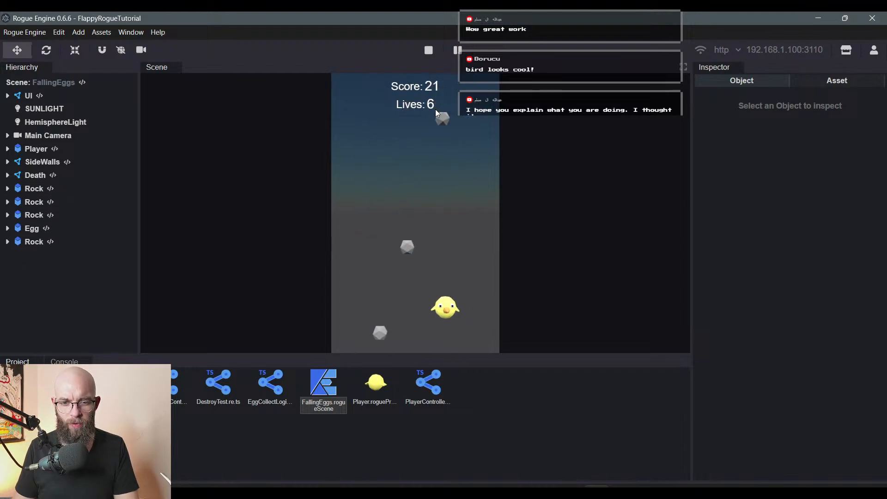
pyautogui.press('a')
pyautogui.press('d')
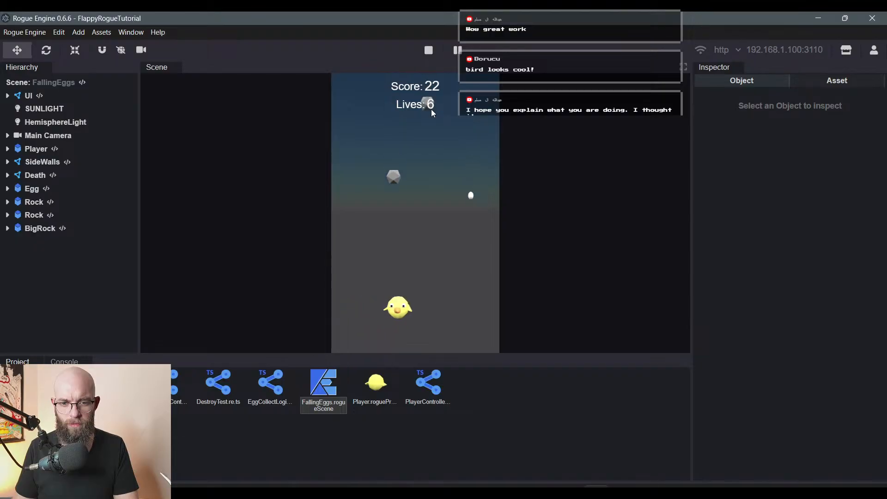
pyautogui.press('a')
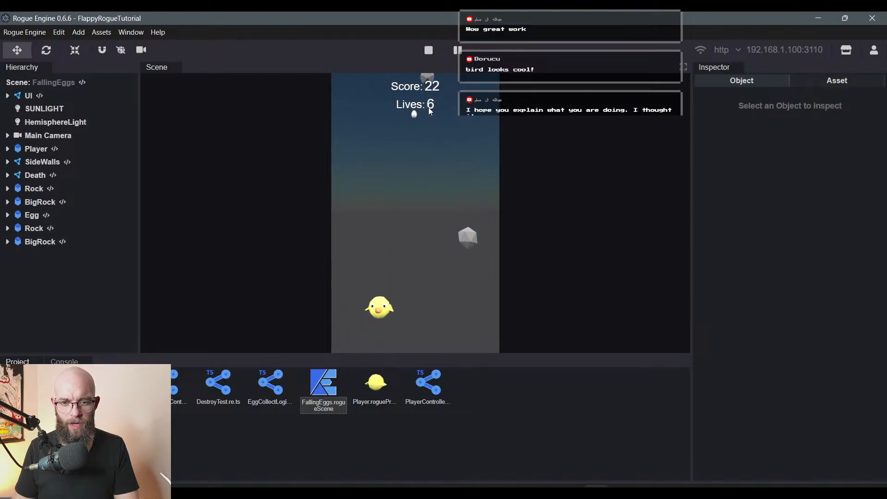
pyautogui.press('d')
pyautogui.press('a')
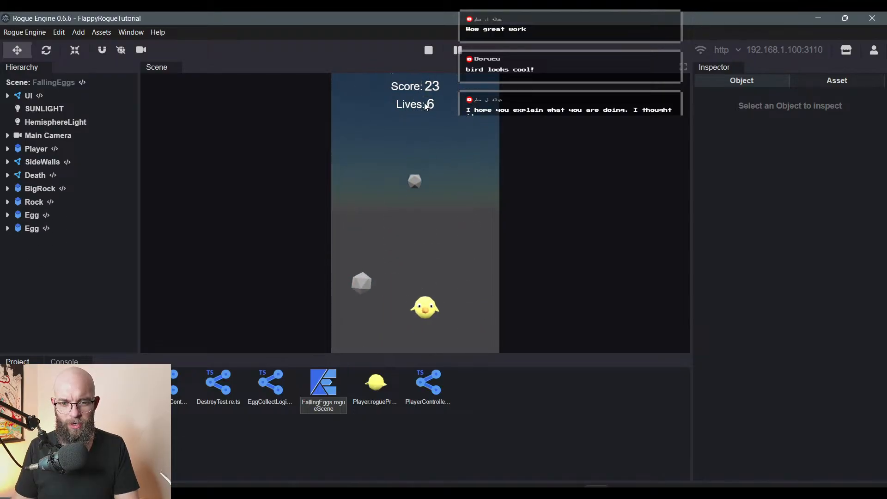
pyautogui.press('d')
pyautogui.press('a')
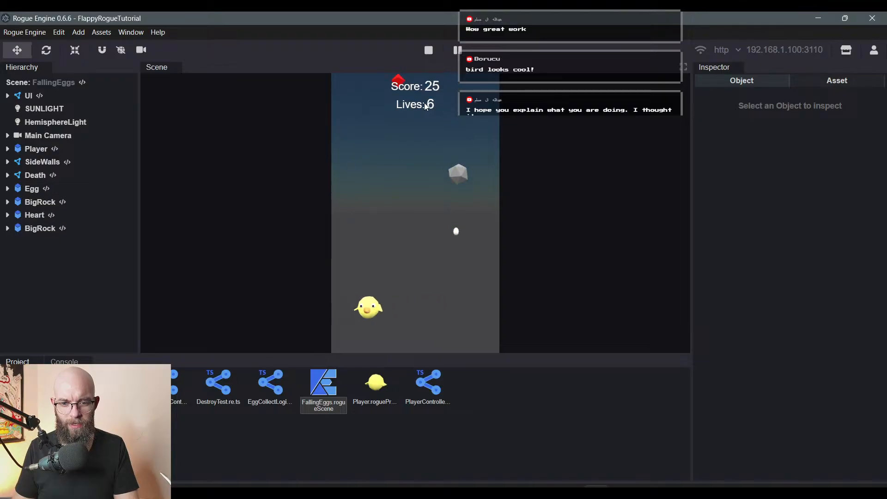
pyautogui.press('d')
pyautogui.press('a')
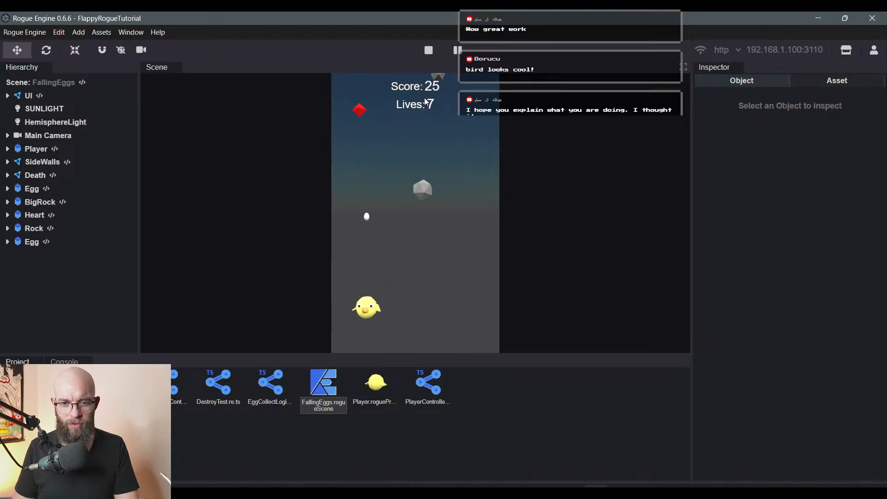
pyautogui.press('d')
pyautogui.press('a')
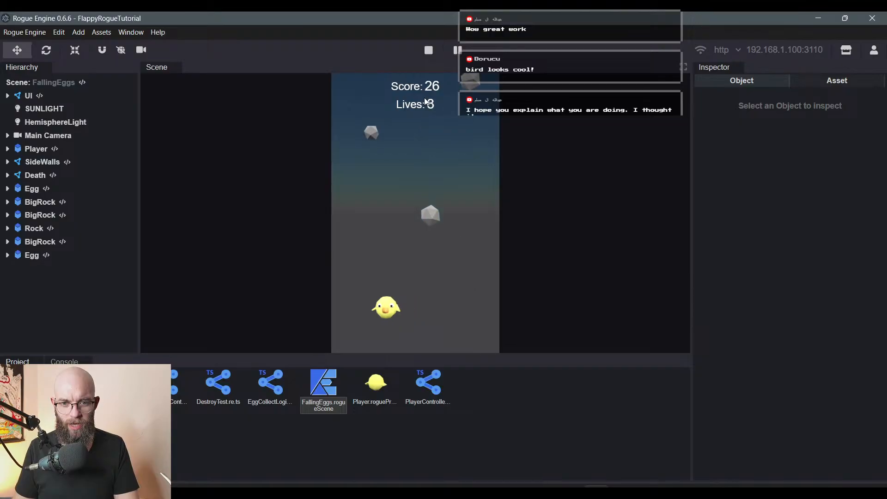
pyautogui.press('d')
pyautogui.press('a')
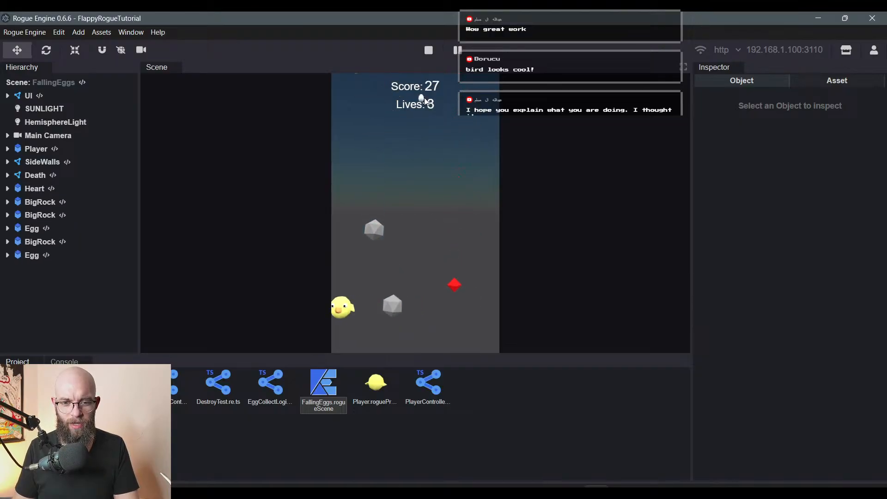
pyautogui.press('d')
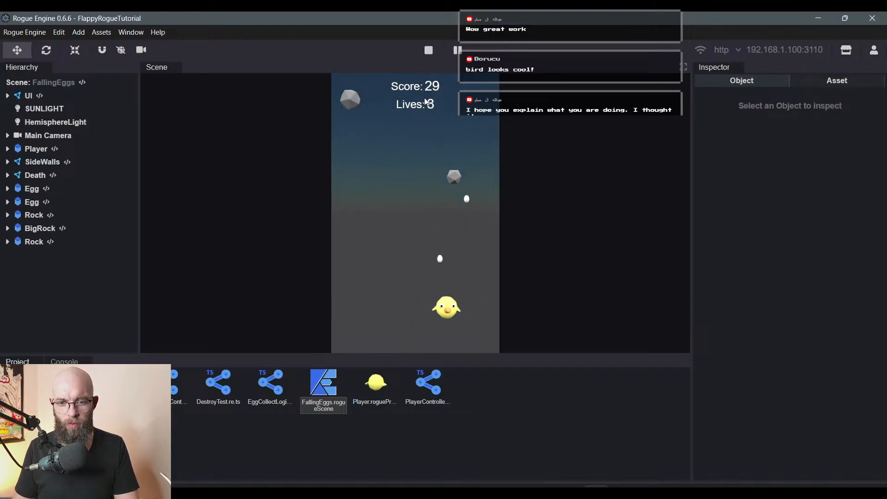
pyautogui.press('a')
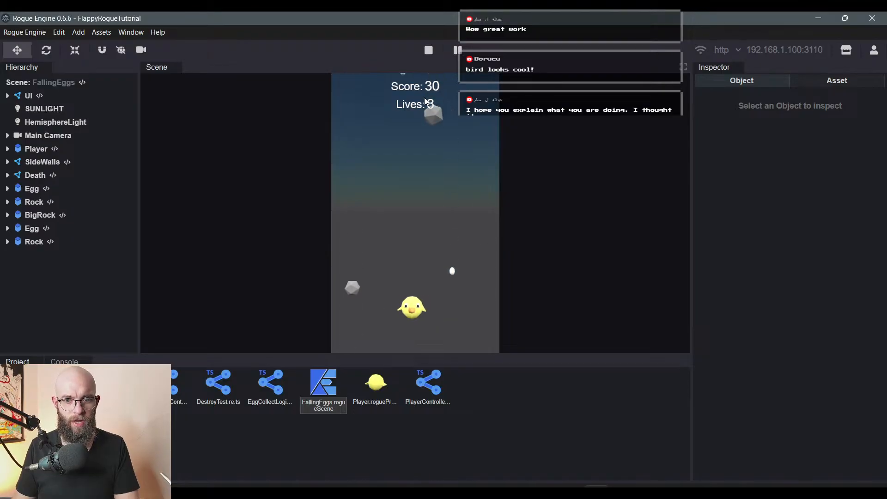
pyautogui.press('d')
pyautogui.press('a')
pyautogui.press('a')
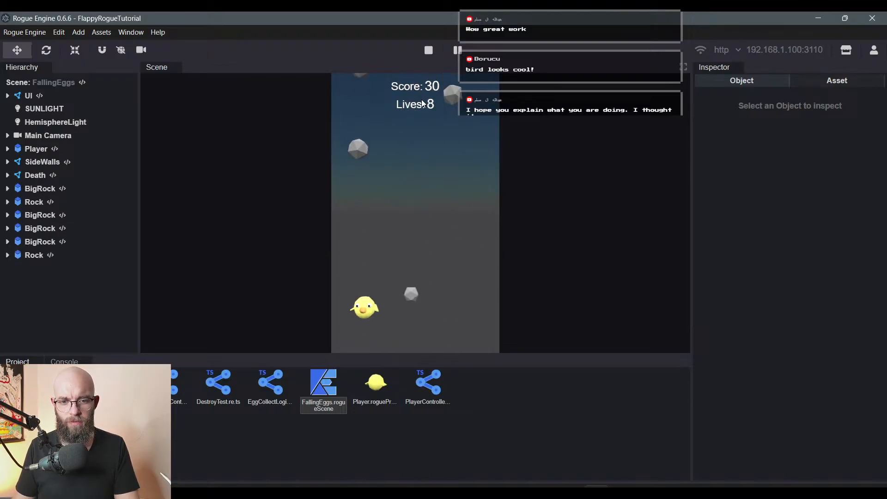
pyautogui.press('d')
pyautogui.press('a')
pyautogui.press('d')
pyautogui.press('a')
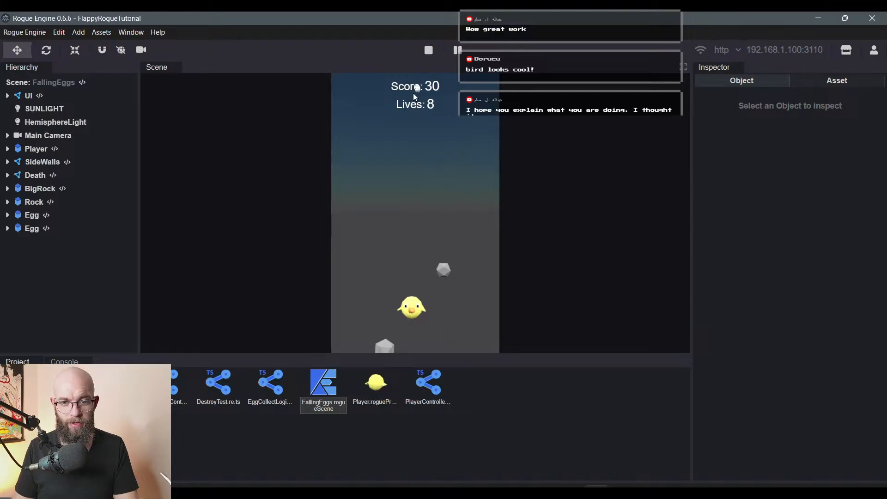
pyautogui.press('a')
pyautogui.press('d')
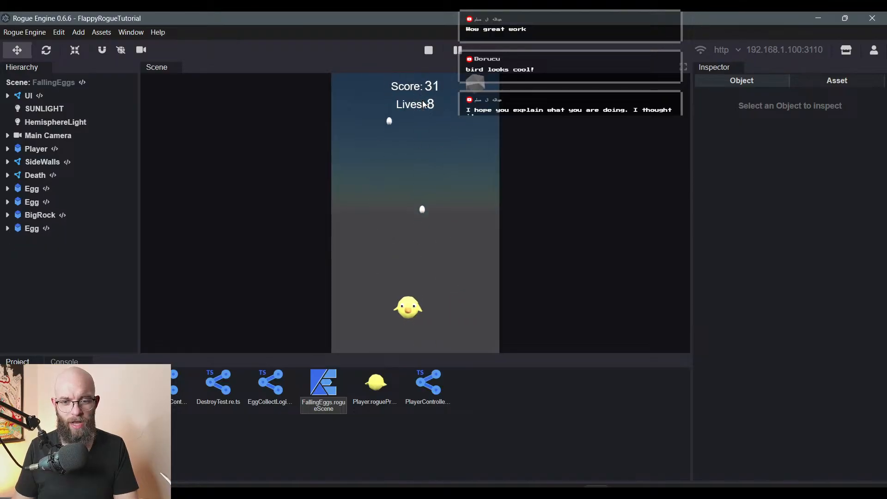
pyautogui.press('a')
pyautogui.press('d')
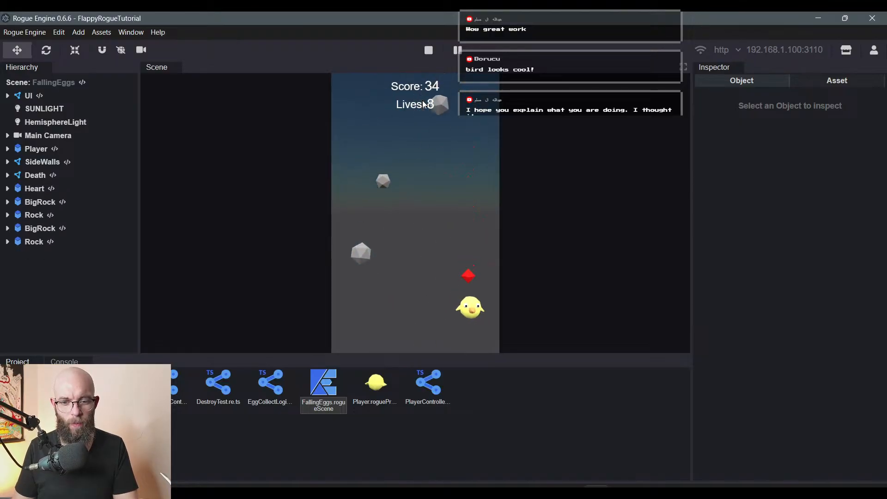
pyautogui.press('a')
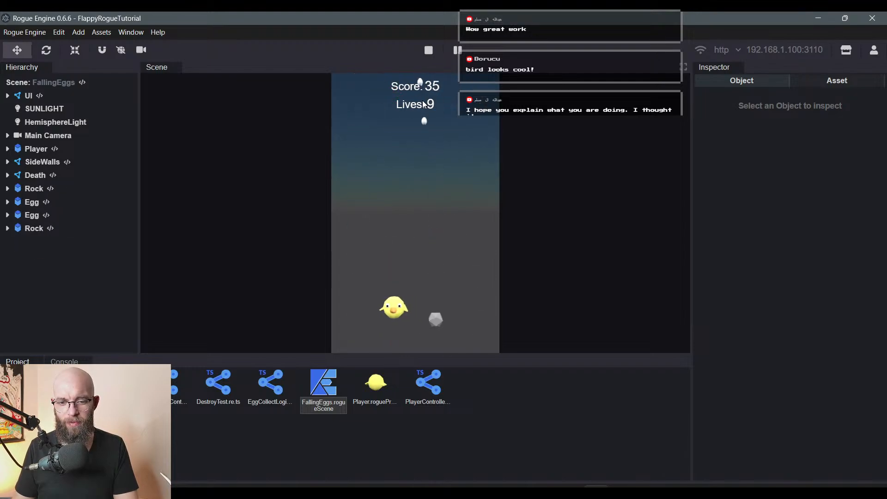
pyautogui.press('d')
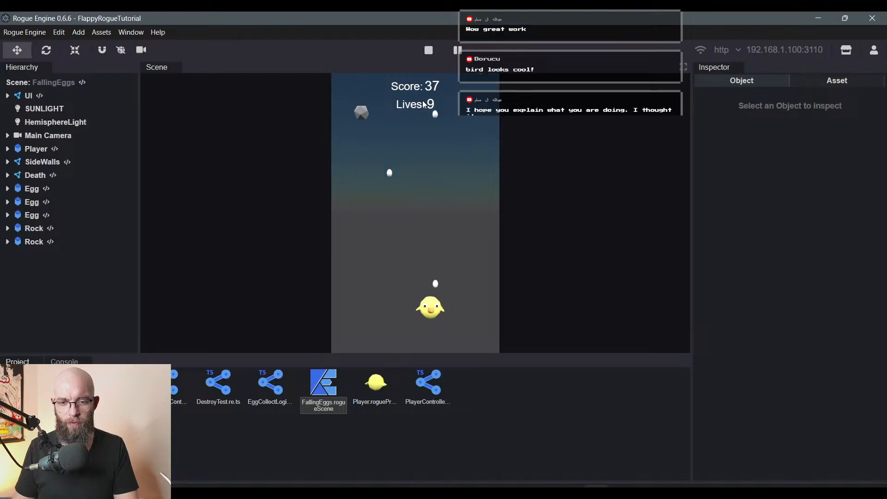
pyautogui.press('a')
pyautogui.press('d')
pyautogui.press('a')
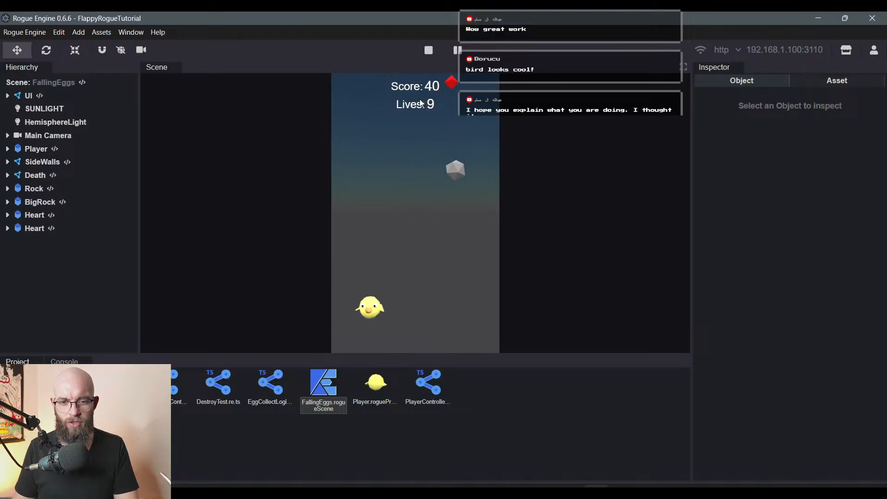
pyautogui.press('d')
pyautogui.press('a')
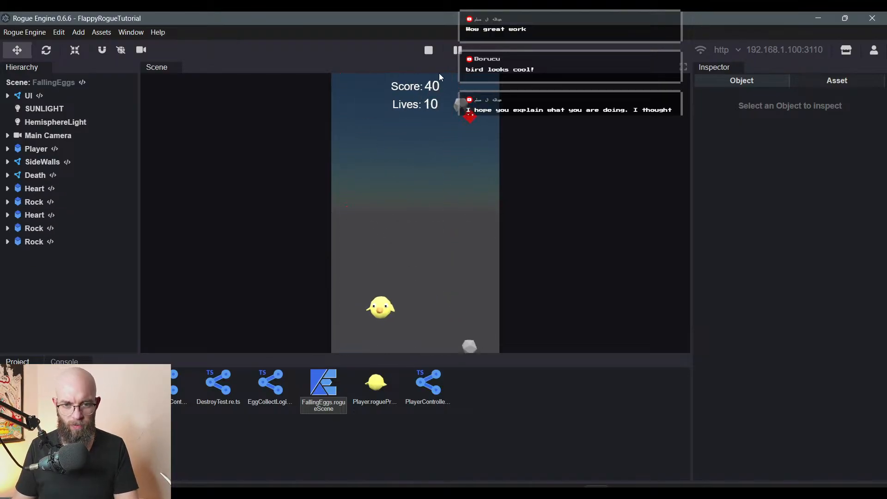
pyautogui.press('d')
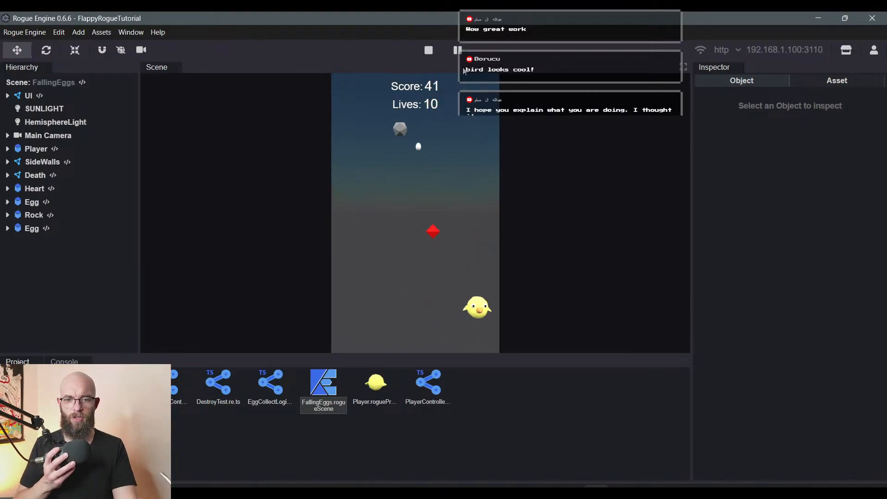
pyautogui.press('a')
pyautogui.press('d')
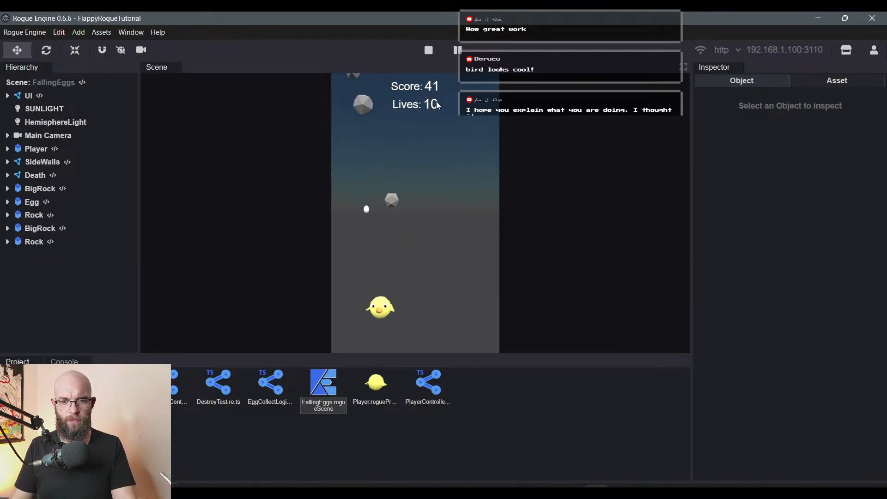
pyautogui.press('d')
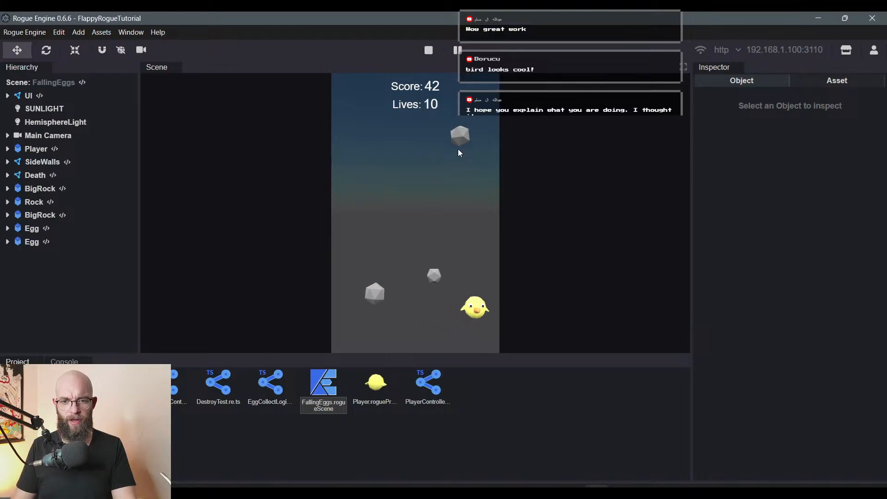
pyautogui.press('a')
pyautogui.press('d')
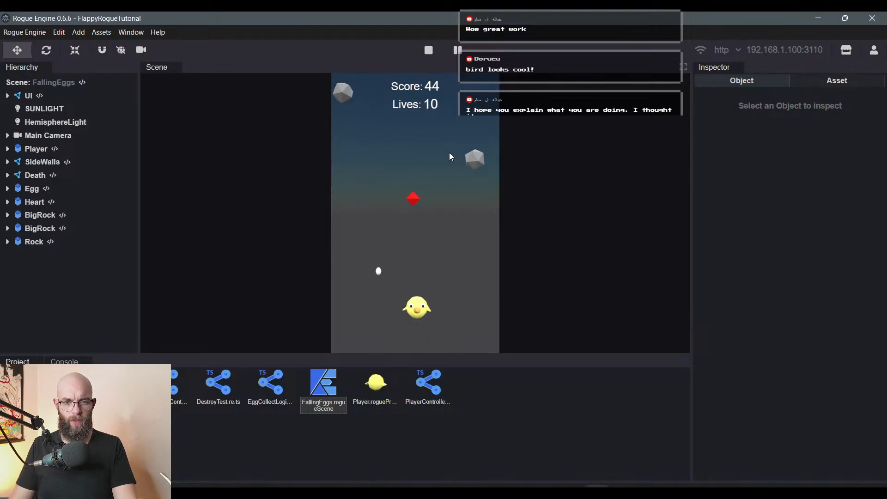
pyautogui.click(428, 50)
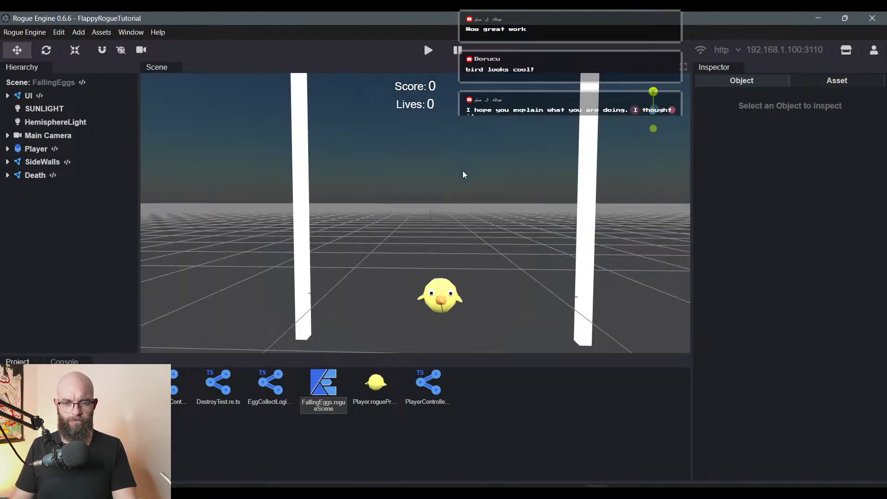
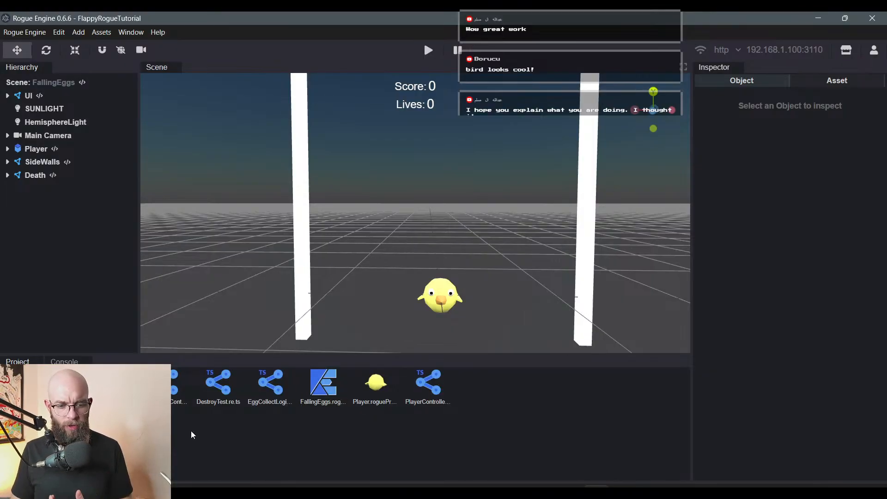
# - Browse the project's prefabs, opening BigRock for a look and switching to the Rock prefab for editing
pyautogui.click(42, 430)
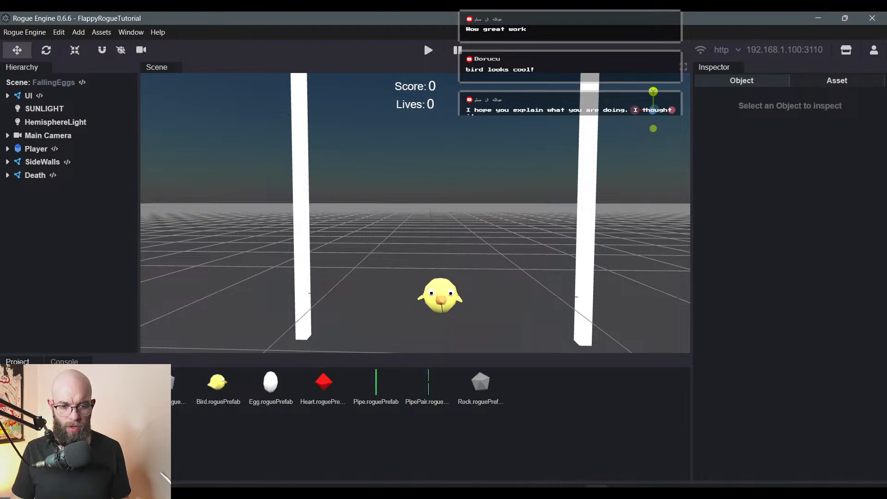
pyautogui.doubleClick(175, 388)
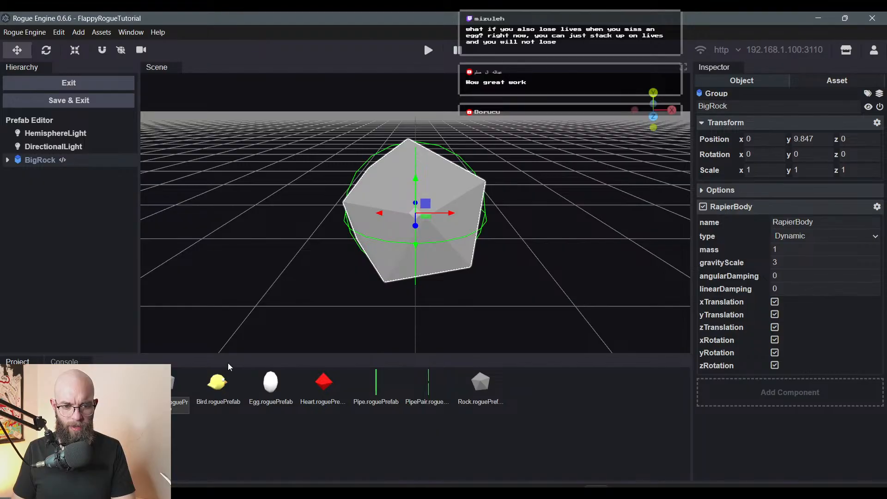
pyautogui.doubleClick(480, 383)
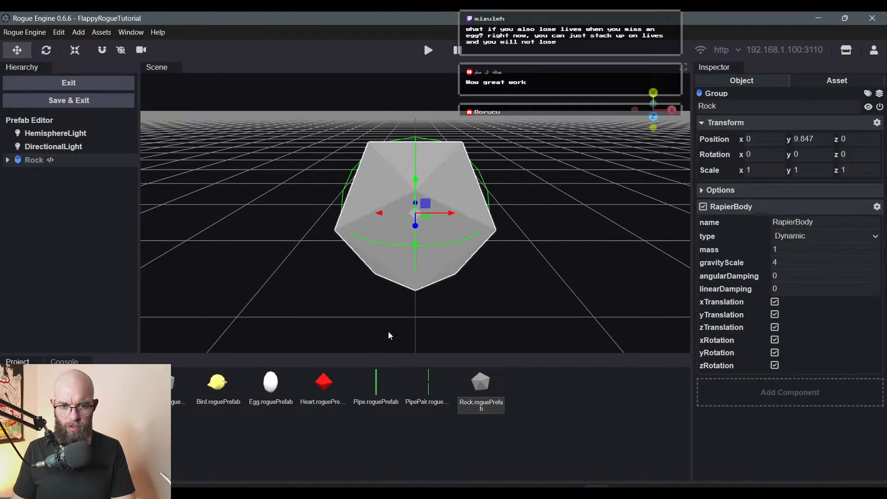
# - Check the Rock prefab's Collider and set its Mesh scale to 1.2 on the X, Y and Z axes
pyautogui.click(8, 161)
pyautogui.click(42, 187)
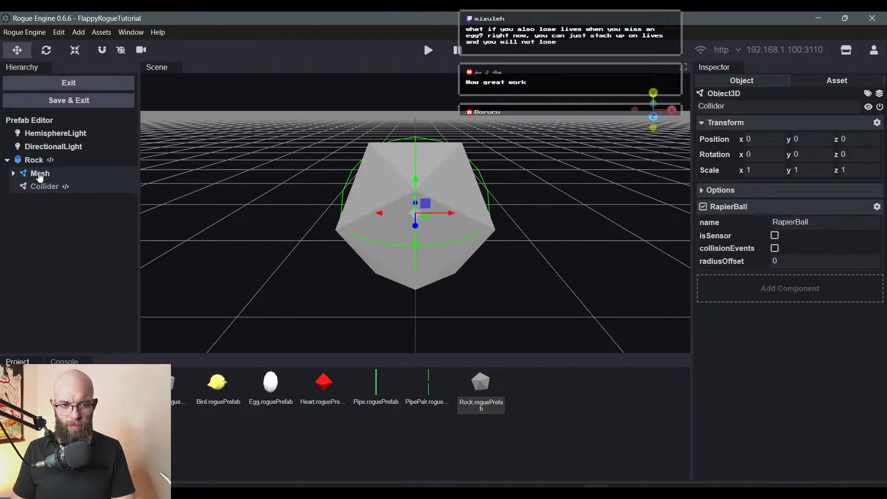
pyautogui.click(40, 174)
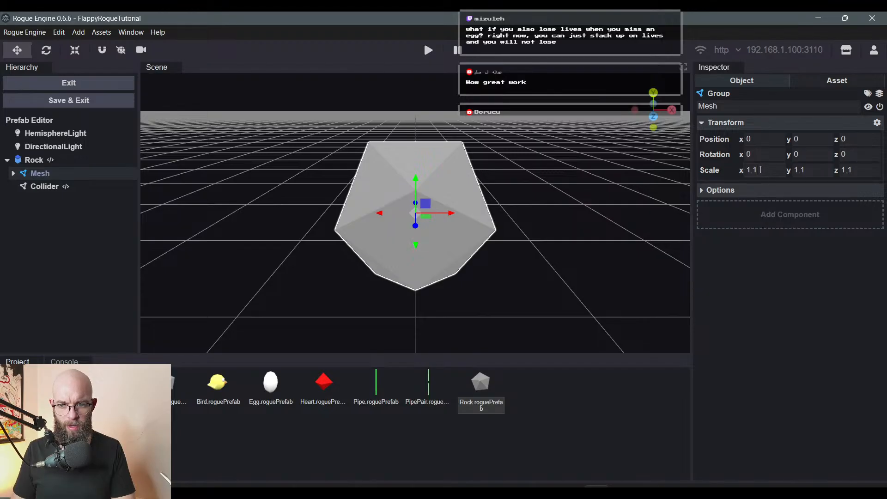
pyautogui.write('2')
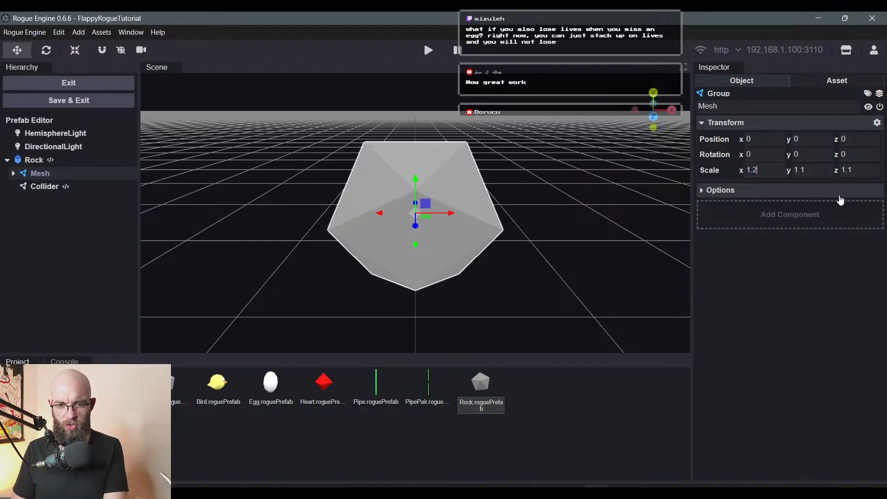
pyautogui.write('2')
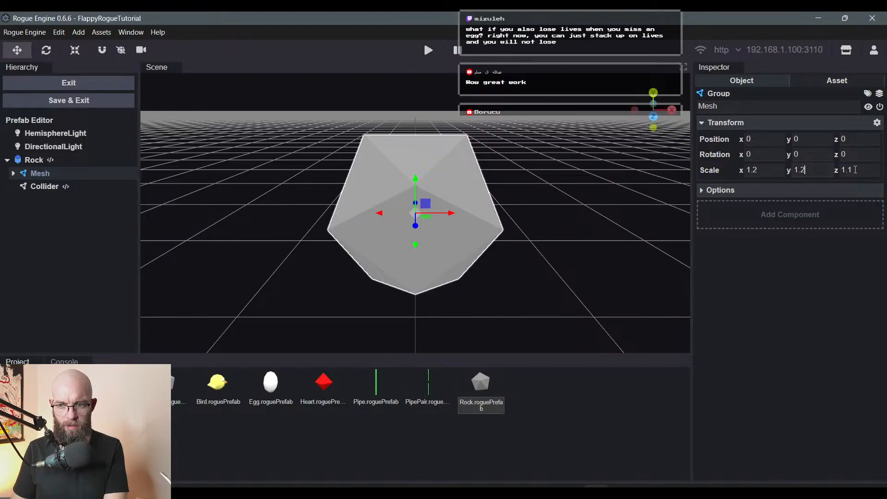
pyautogui.write('2')
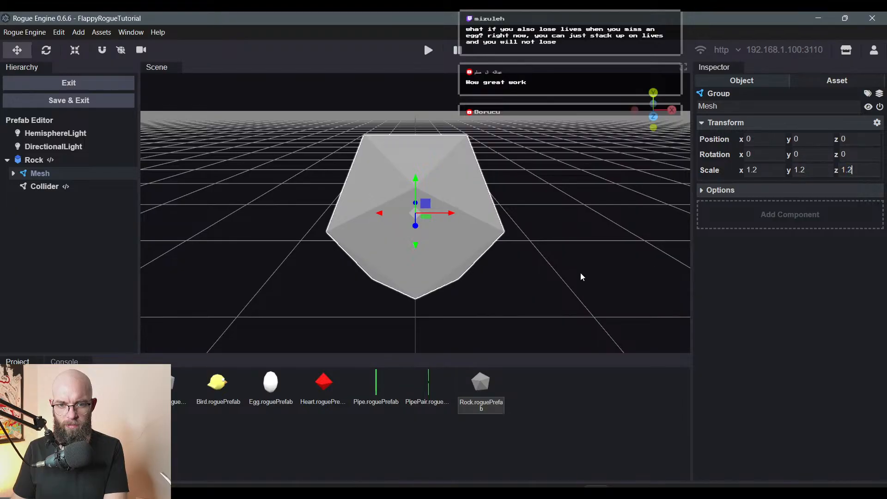
# - Set the Rock Collider's RapierBall radiusOffset to 0.2 and check the ball's fit around the mesh from several angles
pyautogui.click(48, 187)
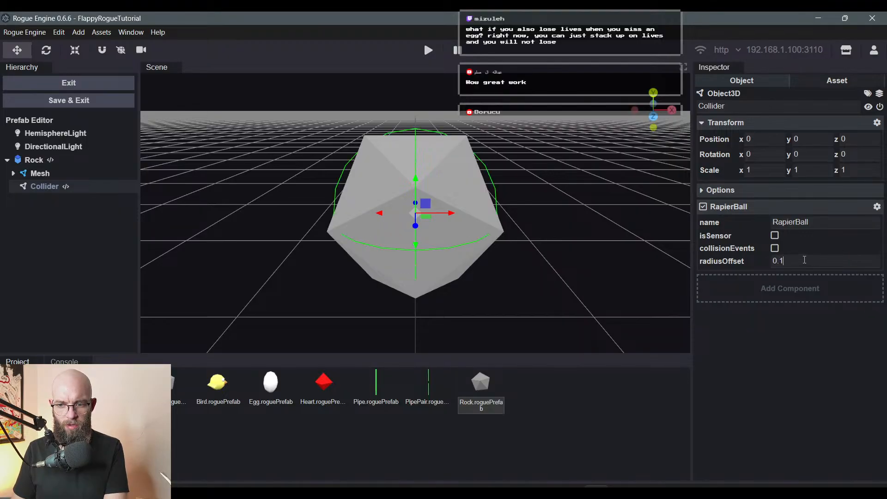
pyautogui.write('2')
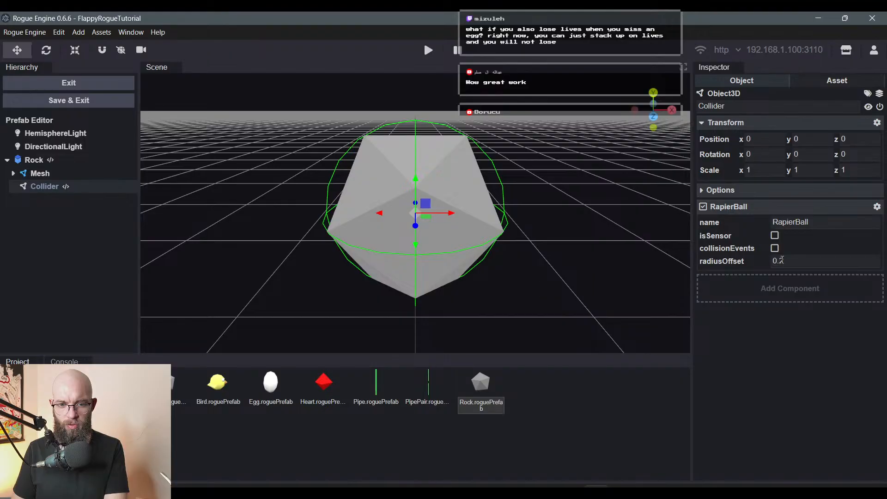
pyautogui.moveTo(582, 295); pyautogui.dragTo(458, 297, button='right')
pyautogui.press('w')
pyautogui.press('d')
pyautogui.click(567, 286)
pyautogui.press('a')
pyautogui.press('s')
pyautogui.moveTo(541, 303); pyautogui.dragTo(555, 291, button='right')
pyautogui.press('s')
pyautogui.press('d')
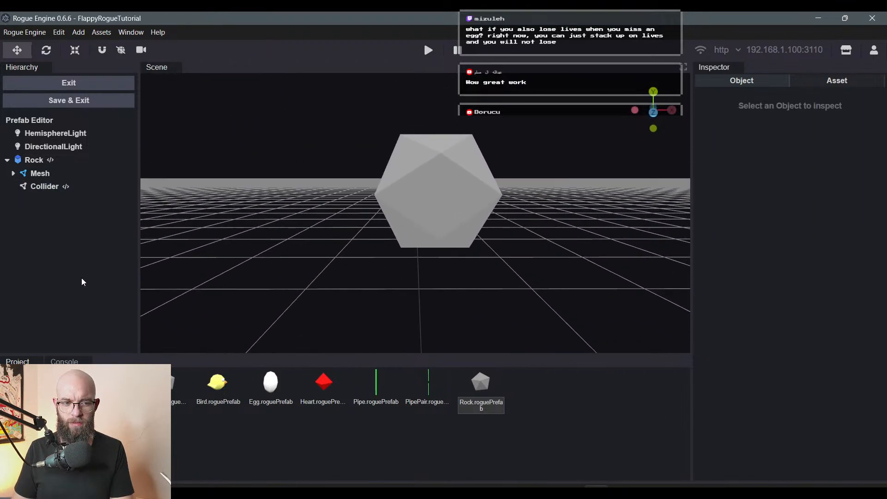
# - Set the Rock Collider's RapierBall radiusOffset to 0.15, then save the prefab and return to the FallingEggs scene
pyautogui.click(45, 189)
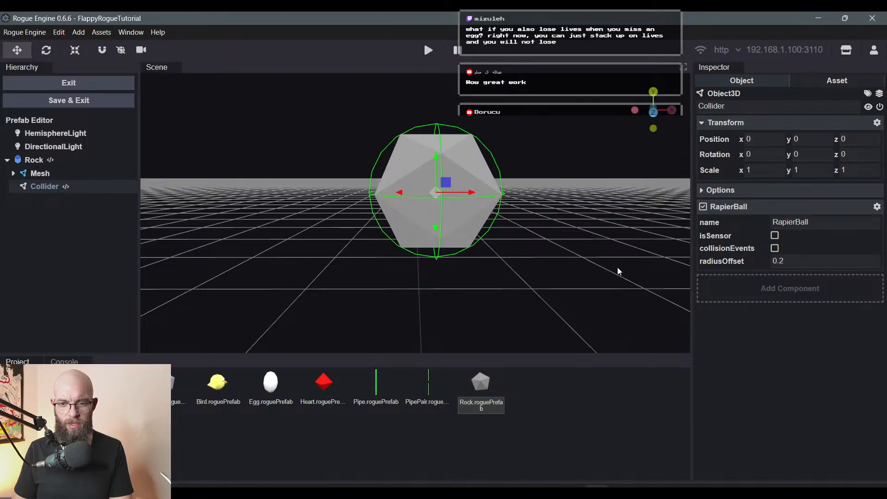
pyautogui.moveTo(619, 271); pyautogui.dragTo(618, 271)
pyautogui.click(816, 265)
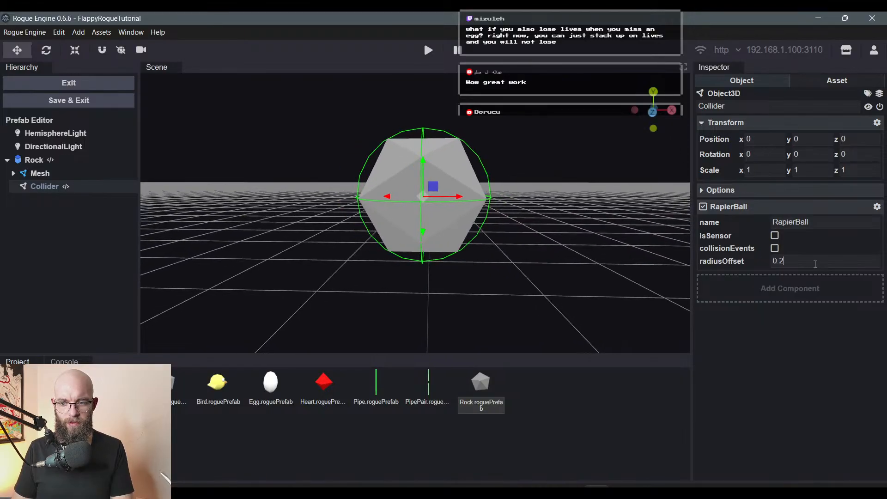
pyautogui.press('BackSpace')
pyautogui.write('15')
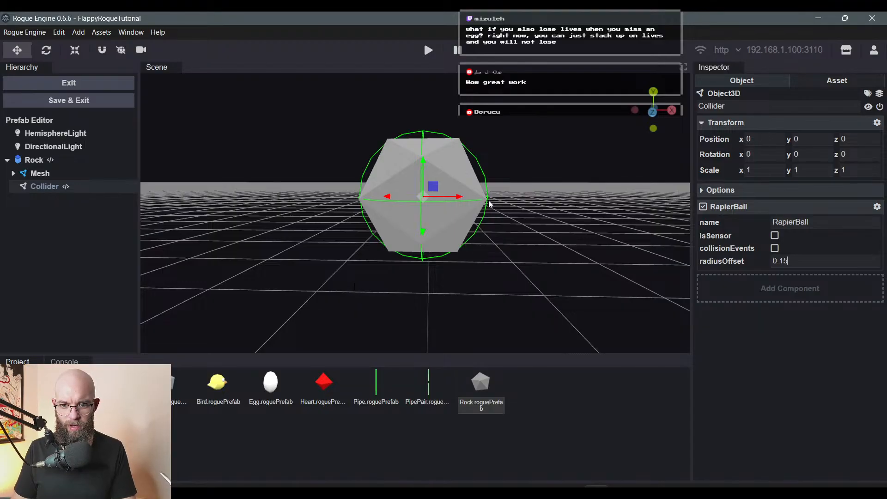
pyautogui.click(18, 301)
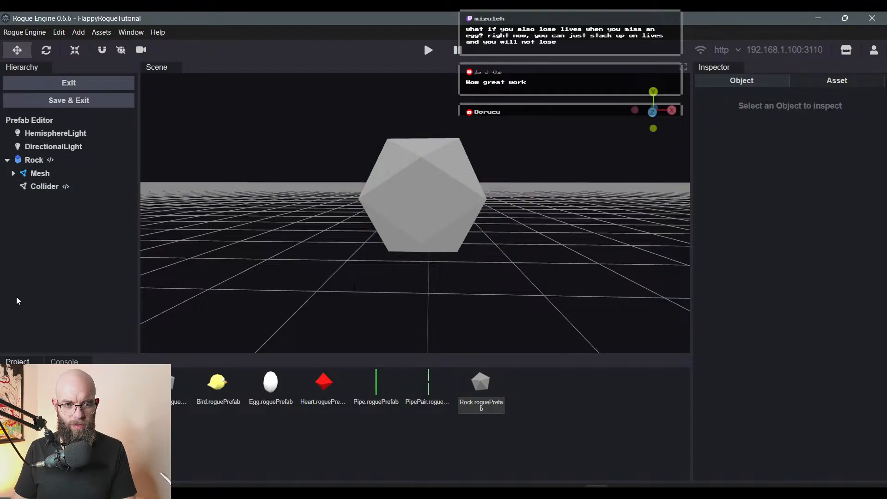
pyautogui.click(95, 106)
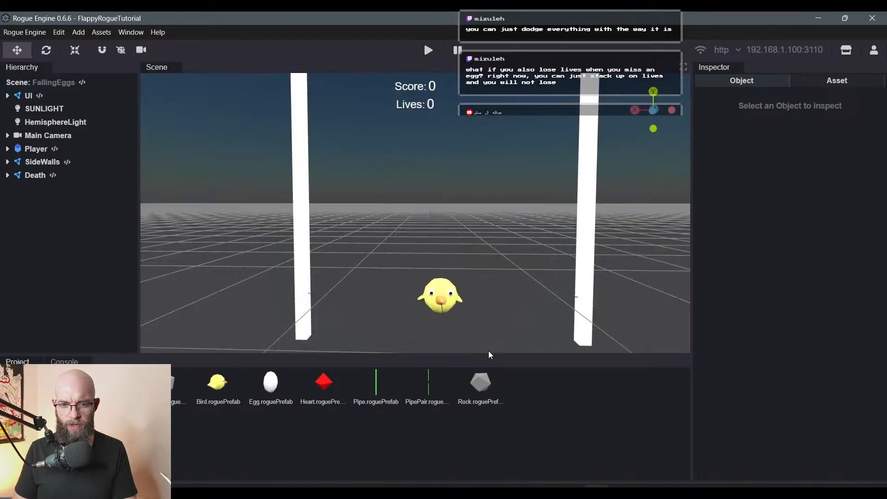
# - Play-test FallingEggs with the resized rocks, steering the bird sideways to catch eggs and hearts while dodging rocks
pyautogui.click(429, 49)
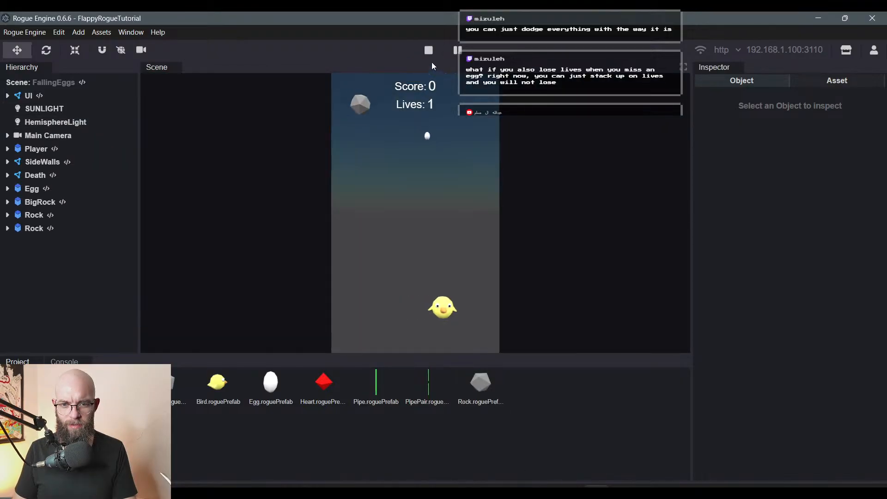
pyautogui.press('a')
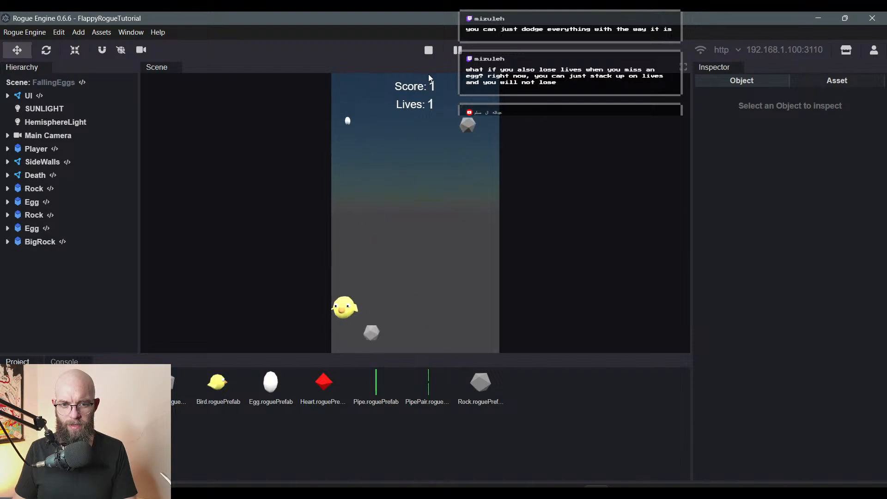
pyautogui.press('d')
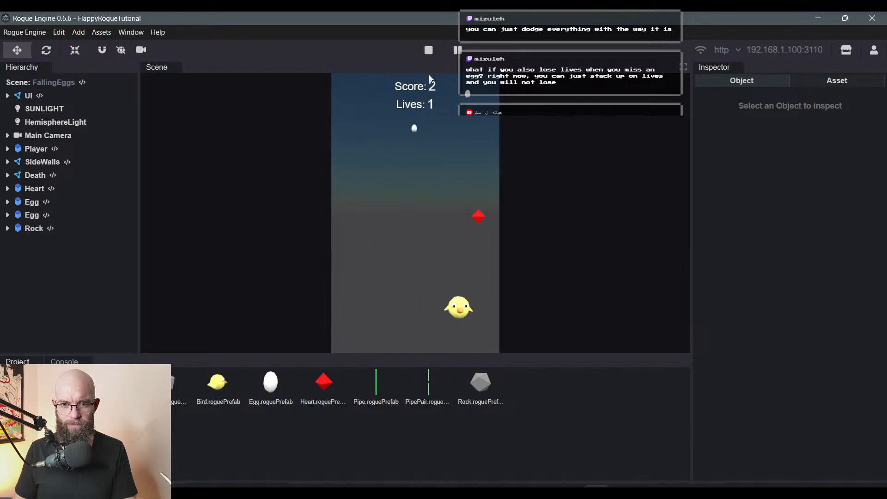
pyautogui.press('a')
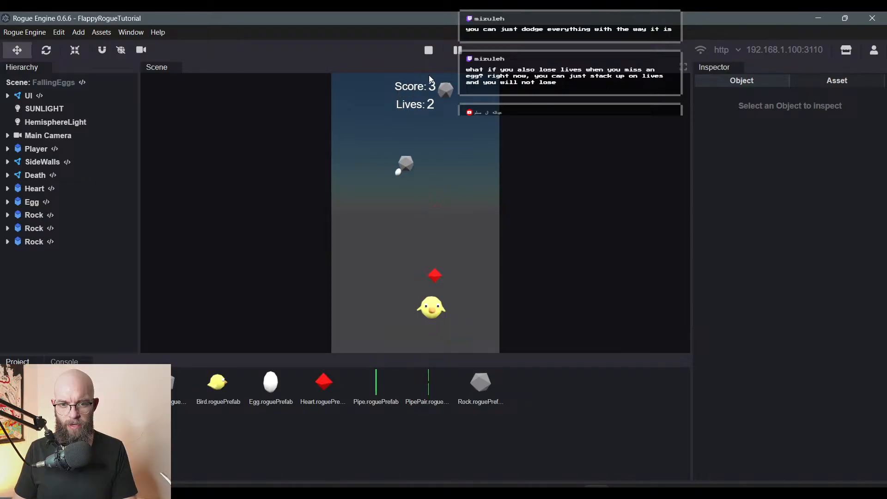
pyautogui.press('a')
pyautogui.press('d')
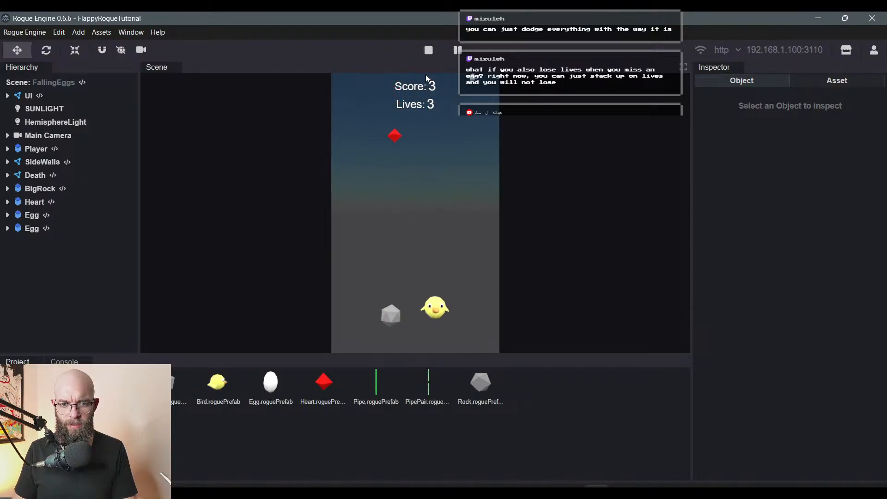
pyautogui.press('a')
pyautogui.press('d')
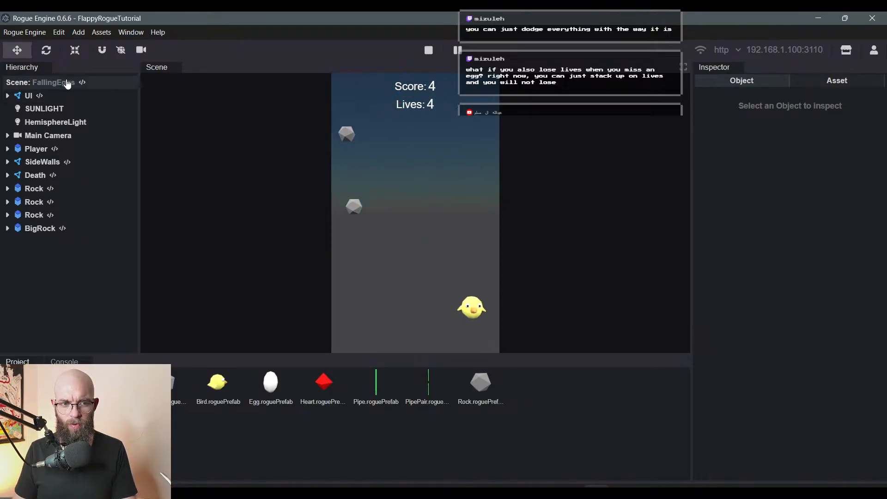
# - Inspect the FallingEggs scene's EggCollectLogic prefab list while keeping the game running and steering the bird
pyautogui.click(68, 83)
pyautogui.press('a')
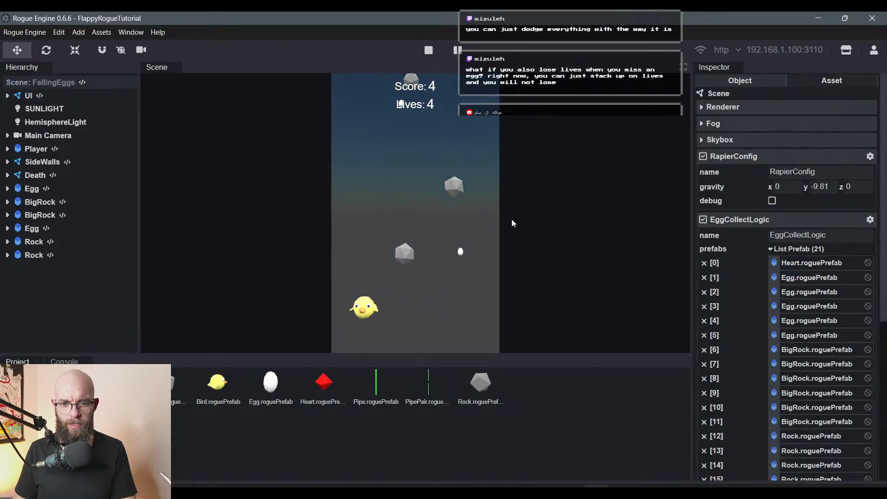
pyautogui.press('d')
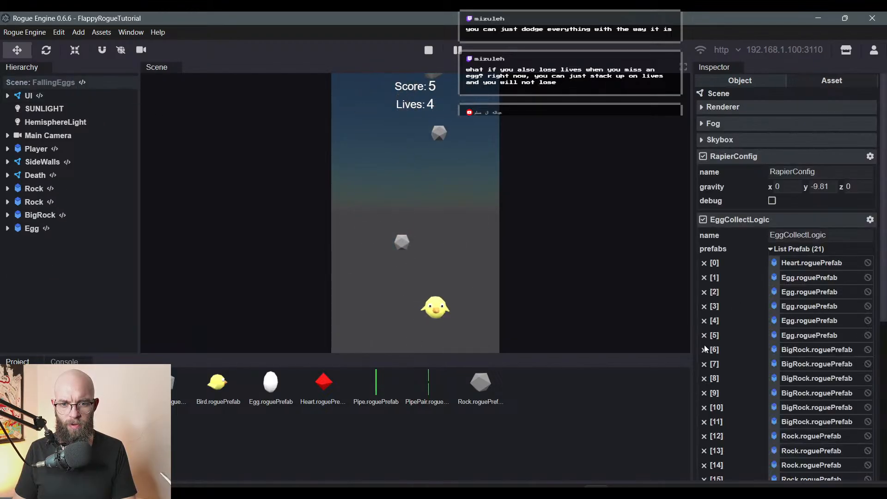
pyautogui.press('a')
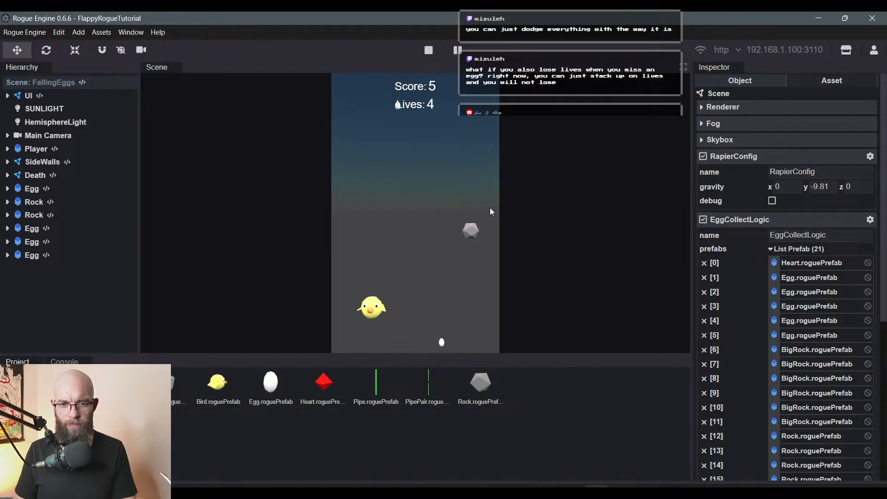
# - Playtest the falling-eggs game by steering the bird sideways to catch eggs and hearts and dodge rocks, and stop the run
pyautogui.press('d')
pyautogui.press('d')
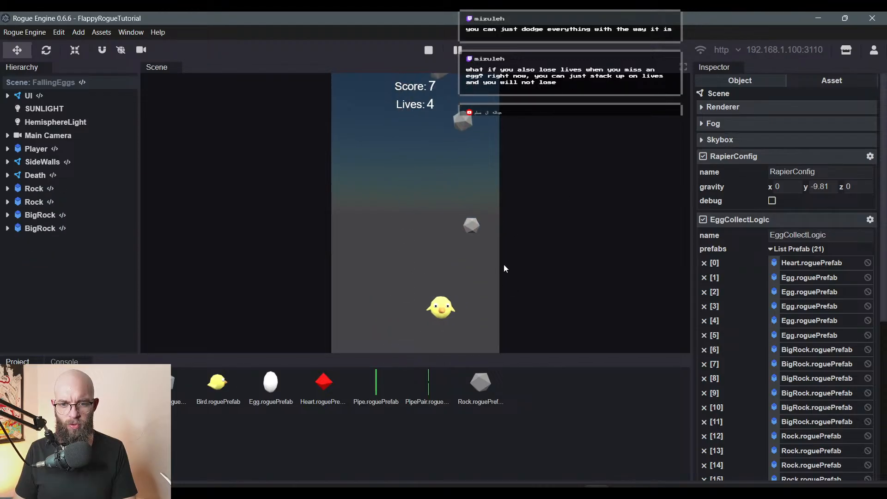
pyautogui.press('a')
pyautogui.press('d')
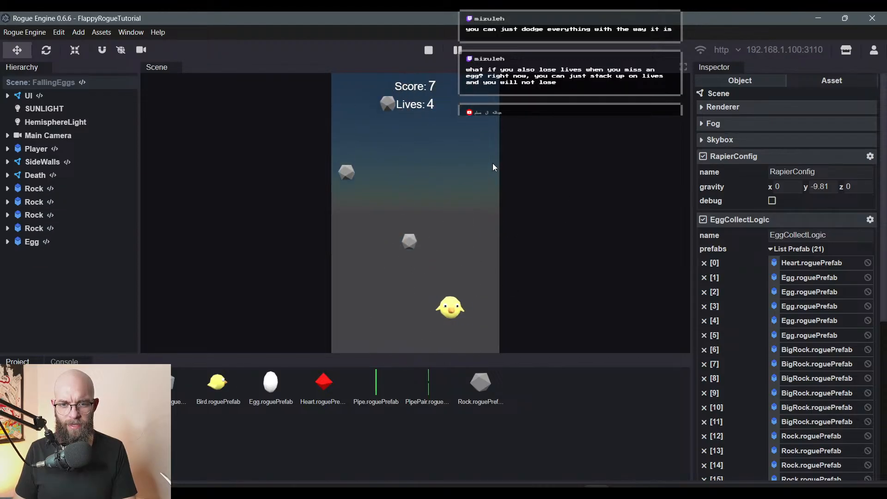
pyautogui.press('d')
pyautogui.press('a')
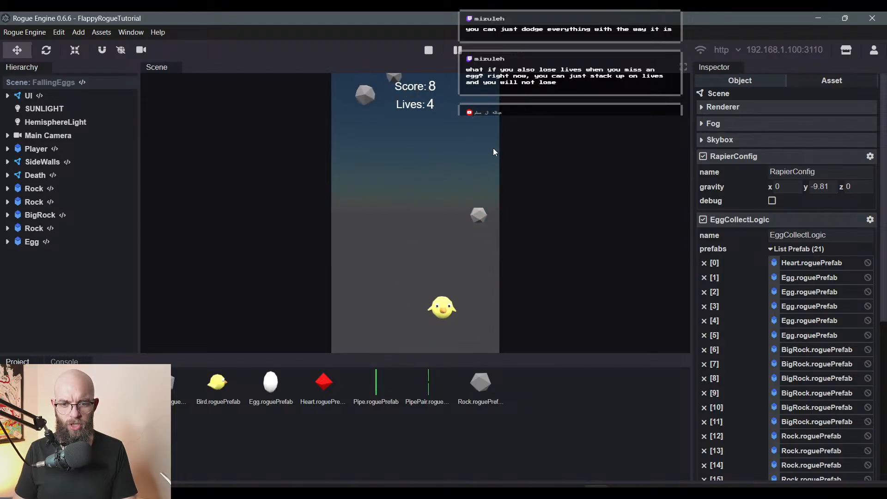
pyautogui.press('a')
pyautogui.press('d')
pyautogui.press('a')
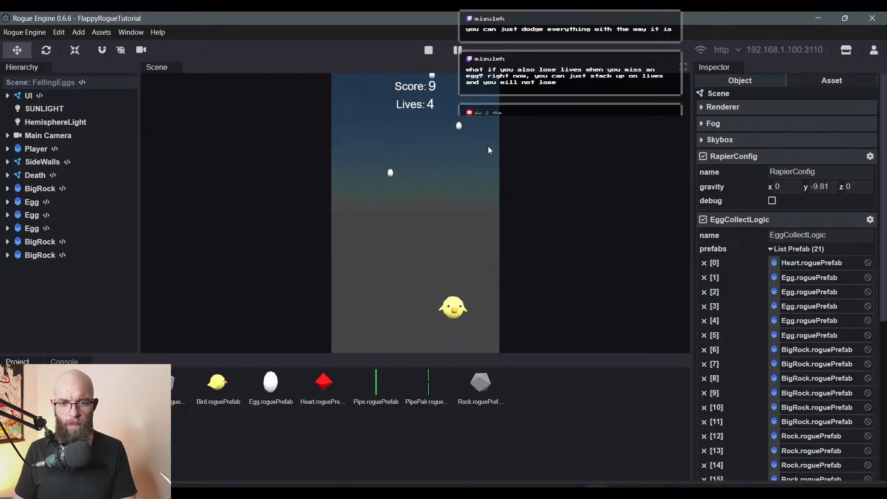
pyautogui.press('a')
pyautogui.press('d')
pyautogui.press('a')
pyautogui.press('d')
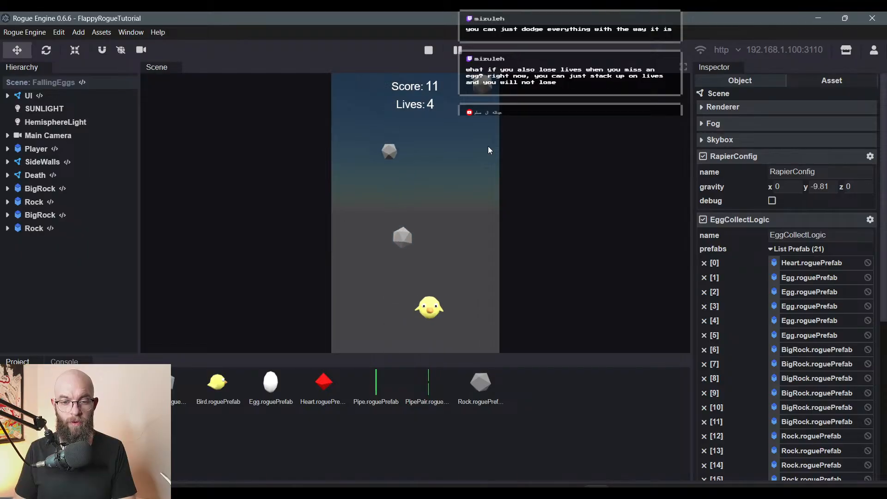
pyautogui.press('a')
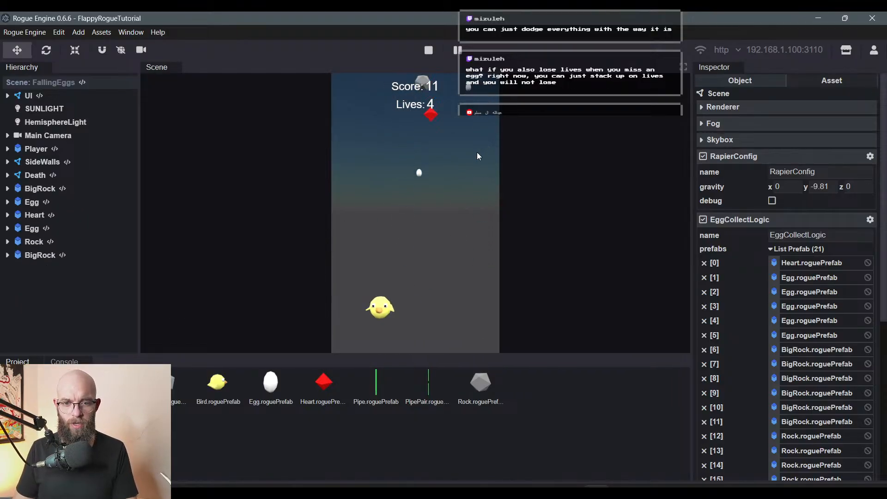
pyautogui.press('d')
pyautogui.press('a')
pyautogui.press('d')
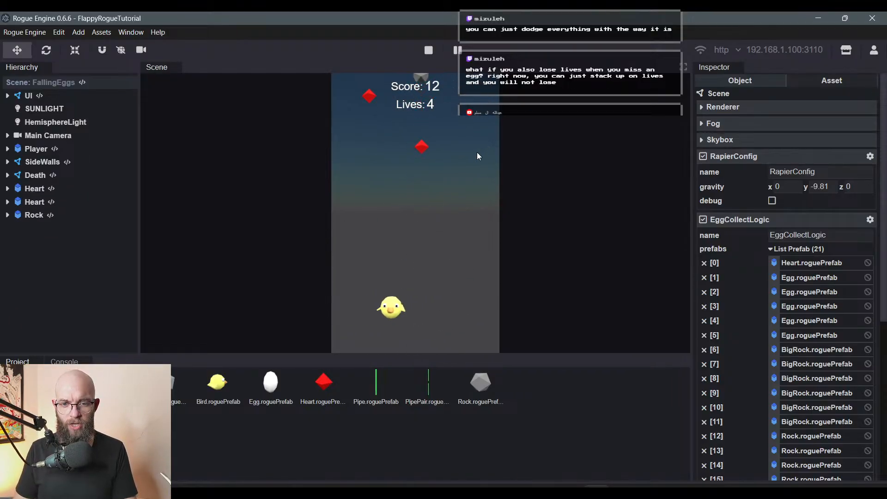
pyautogui.press('a')
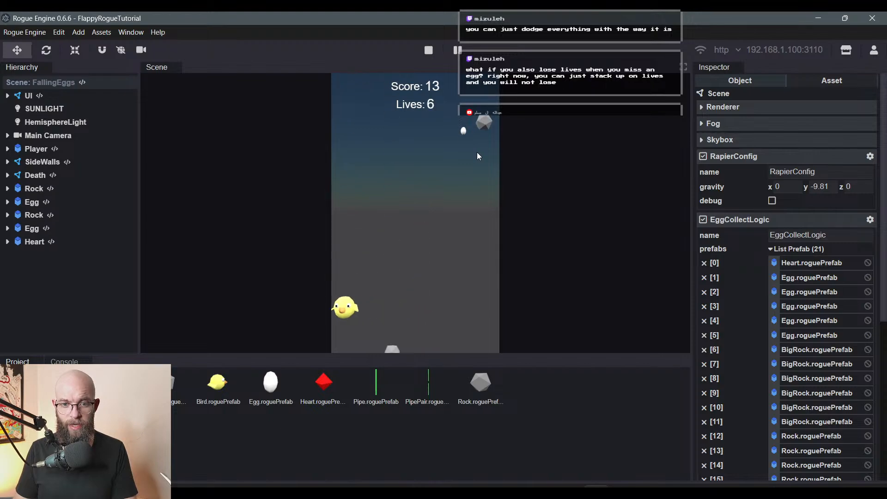
pyautogui.press('d')
pyautogui.press('a')
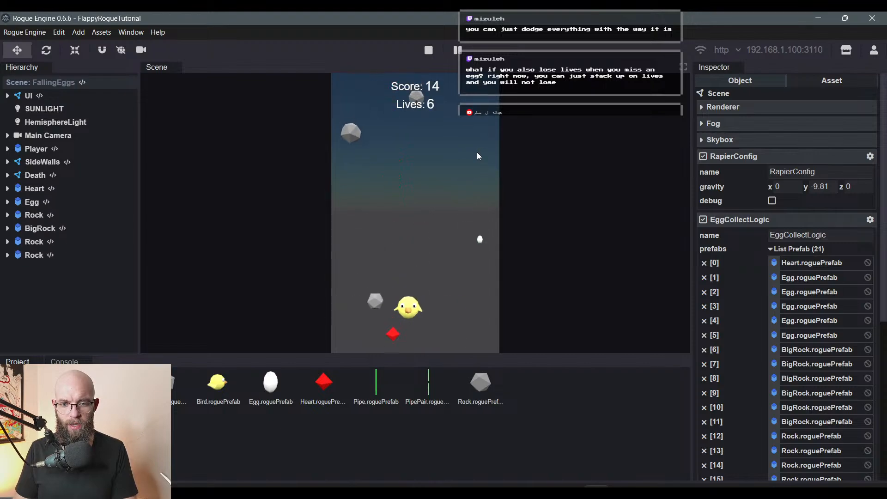
pyautogui.press('d')
pyautogui.press('a')
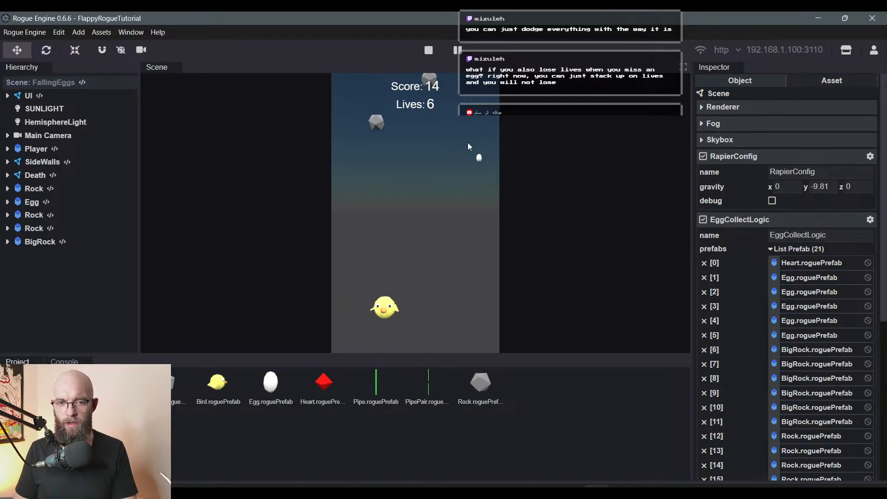
pyautogui.press('d')
pyautogui.press('a')
pyautogui.press('d')
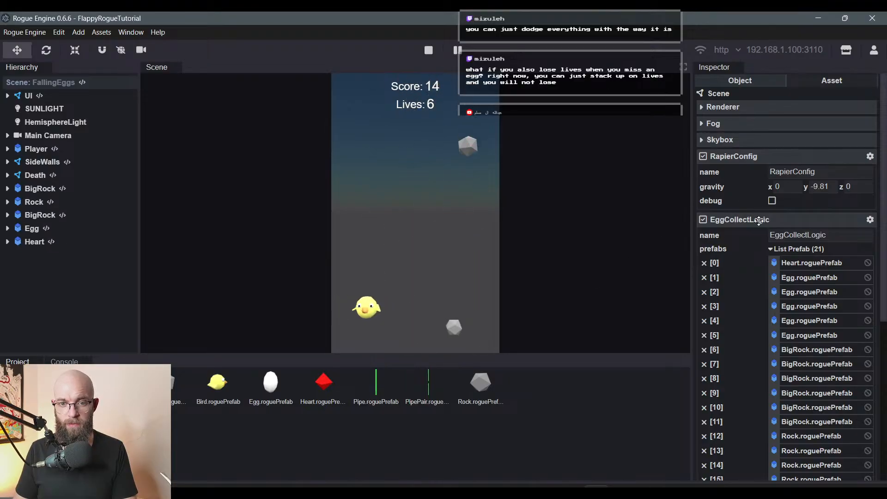
pyautogui.press('a')
pyautogui.press('d')
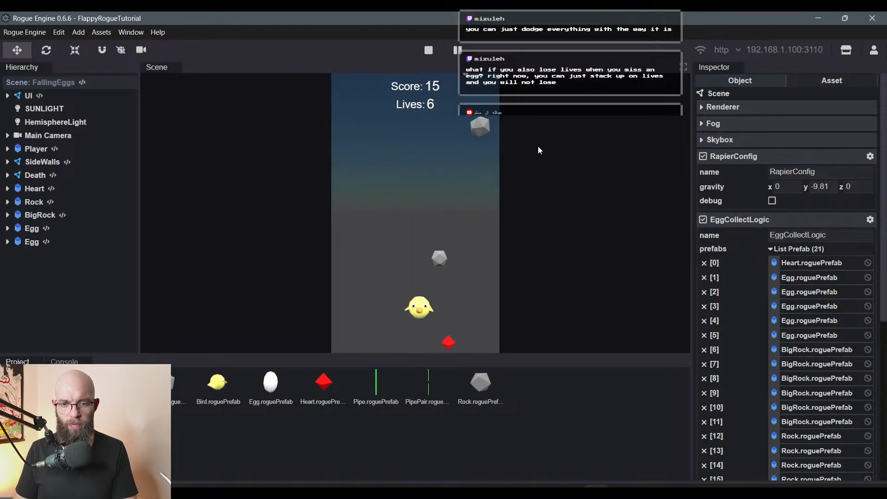
pyautogui.press('a')
pyautogui.press('d')
pyautogui.press('a')
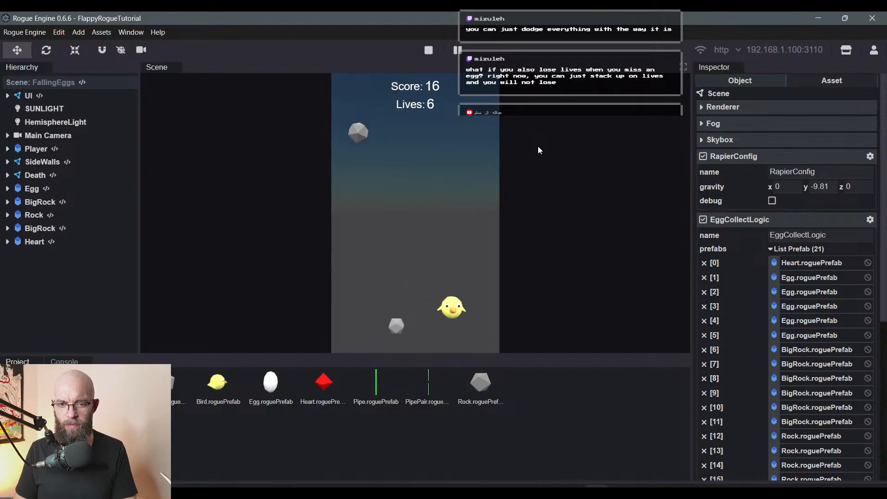
pyautogui.press('a')
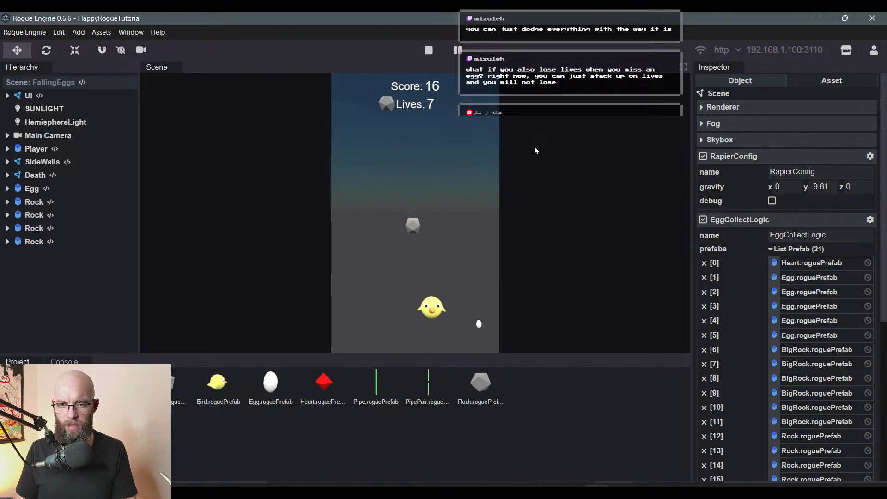
pyautogui.press('d')
pyautogui.press('a')
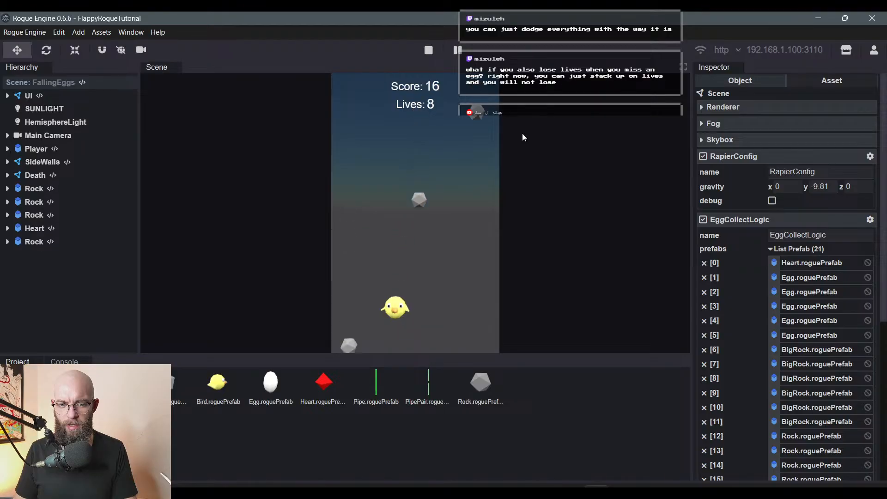
pyautogui.press('a')
pyautogui.press('a')
pyautogui.press('d')
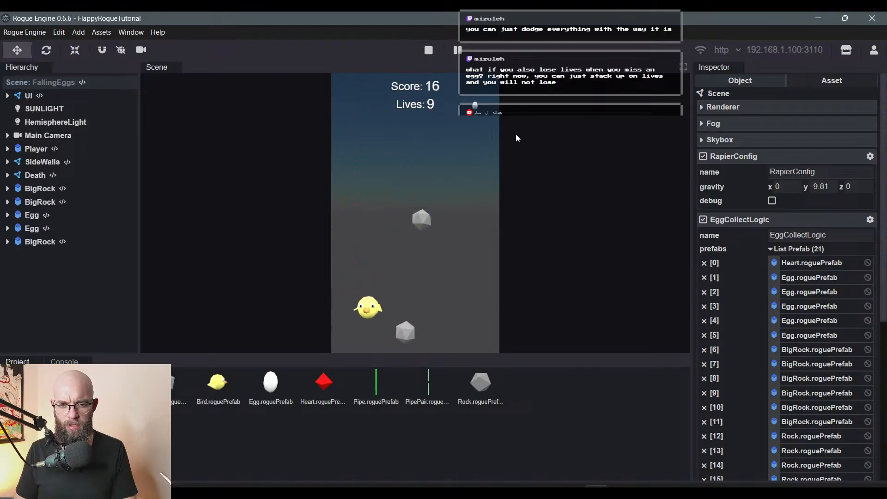
pyautogui.press('a')
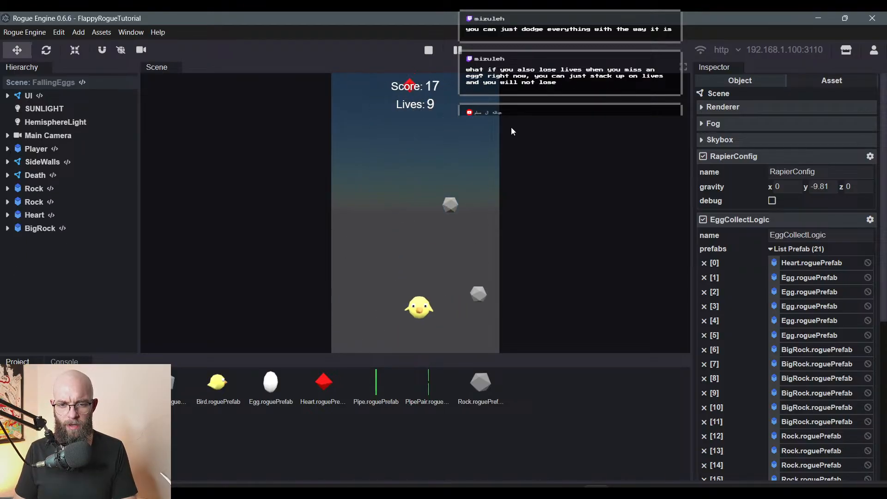
pyautogui.press('d')
pyautogui.press('d')
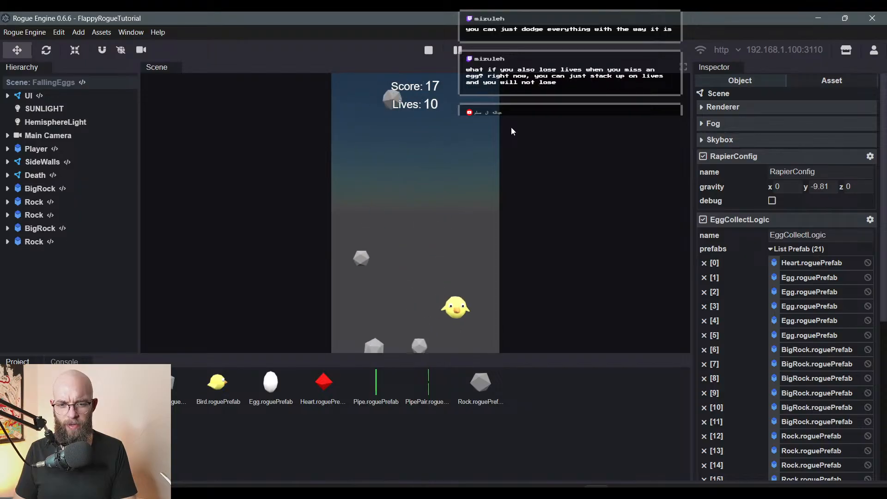
pyautogui.press('a')
pyautogui.press('d')
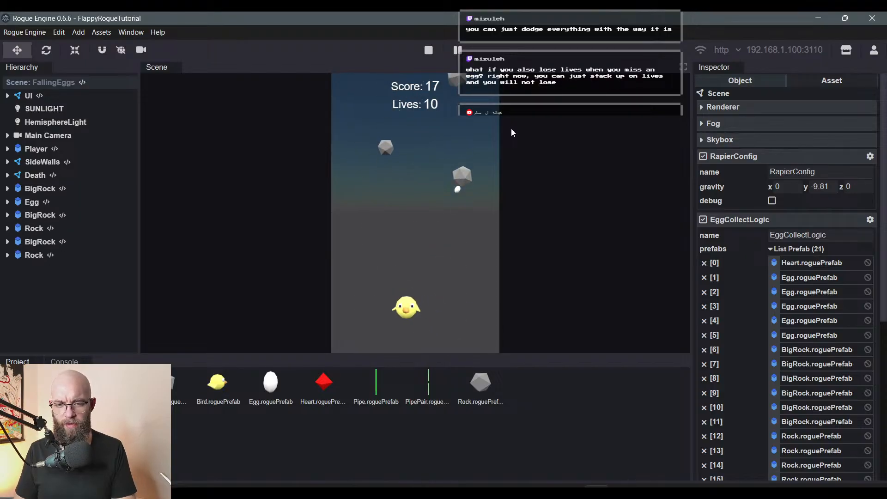
pyautogui.press('d')
pyautogui.press('a')
pyautogui.press('d')
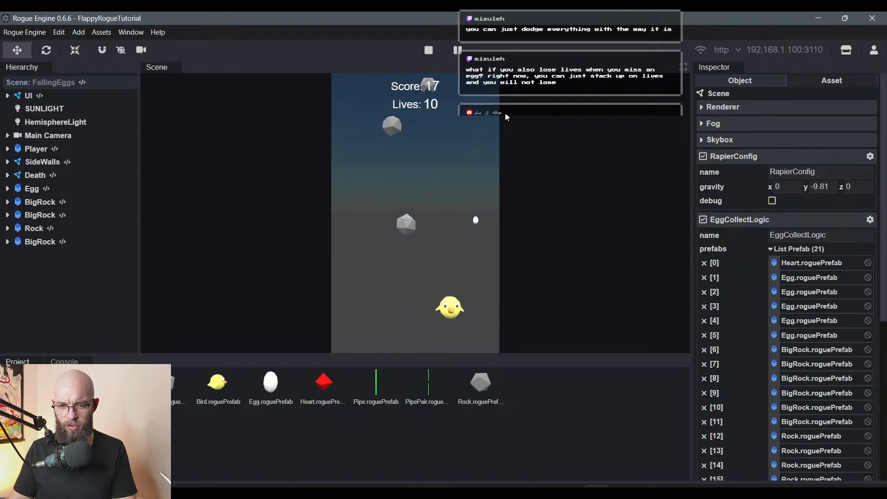
pyautogui.press('a')
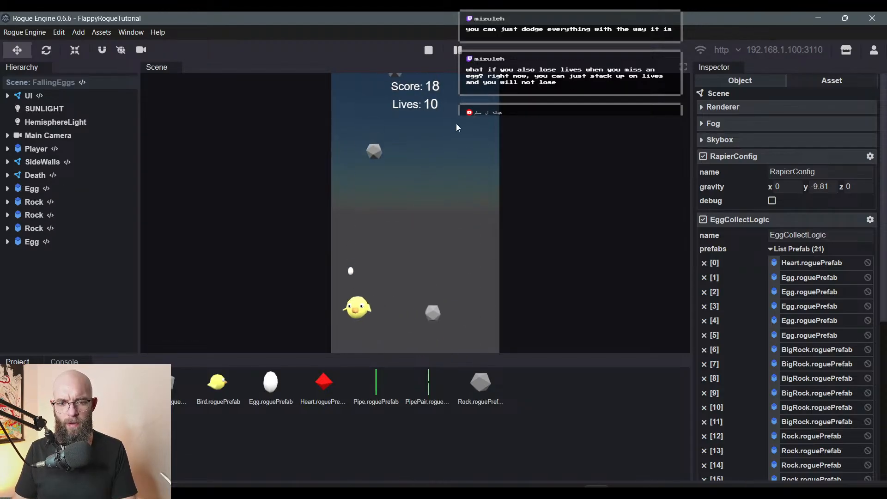
pyautogui.press('d')
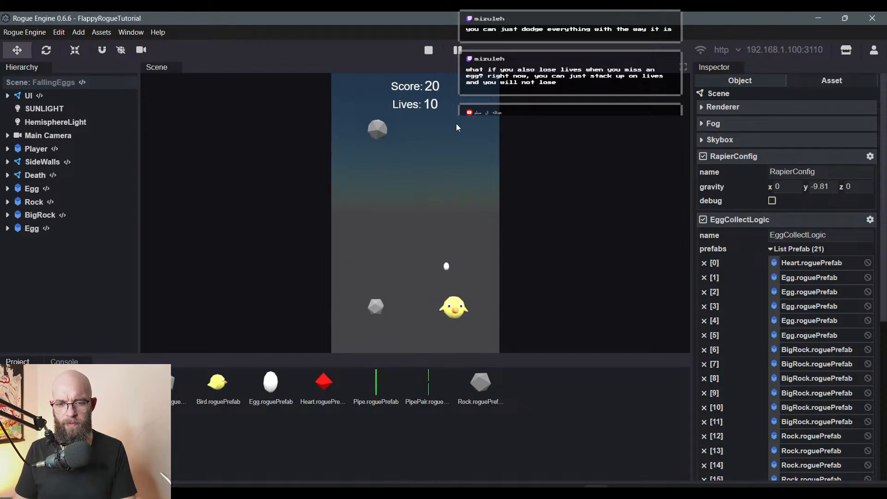
pyautogui.press('d')
pyautogui.press('a')
pyautogui.press('d')
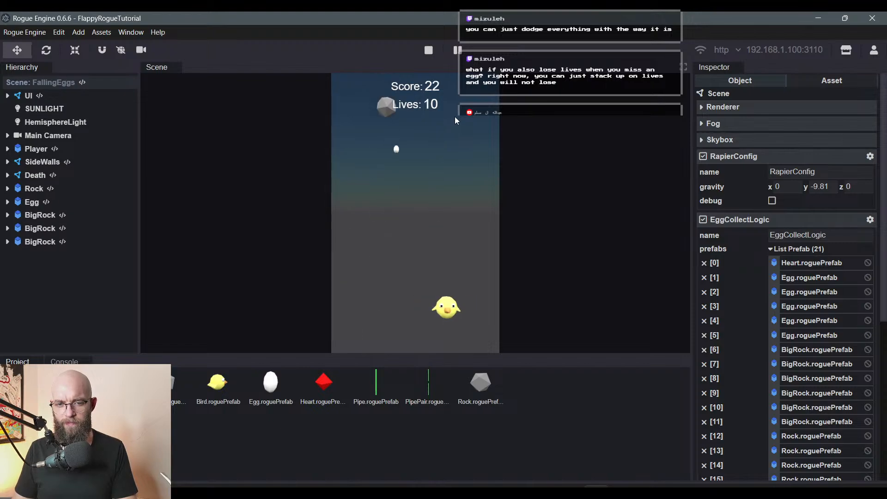
pyautogui.press('a')
pyautogui.press('d')
pyautogui.press('a')
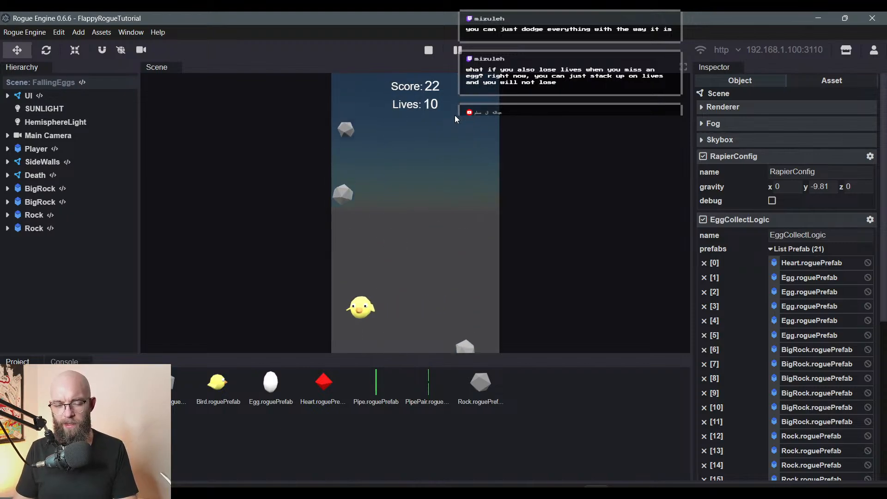
pyautogui.press('d')
pyautogui.press('a')
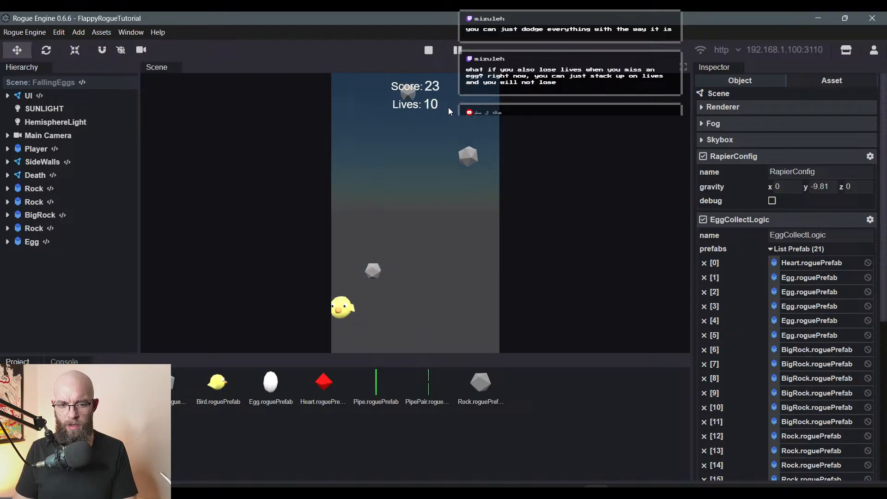
pyautogui.press('d')
pyautogui.press('a')
pyautogui.press('d')
pyautogui.press('a')
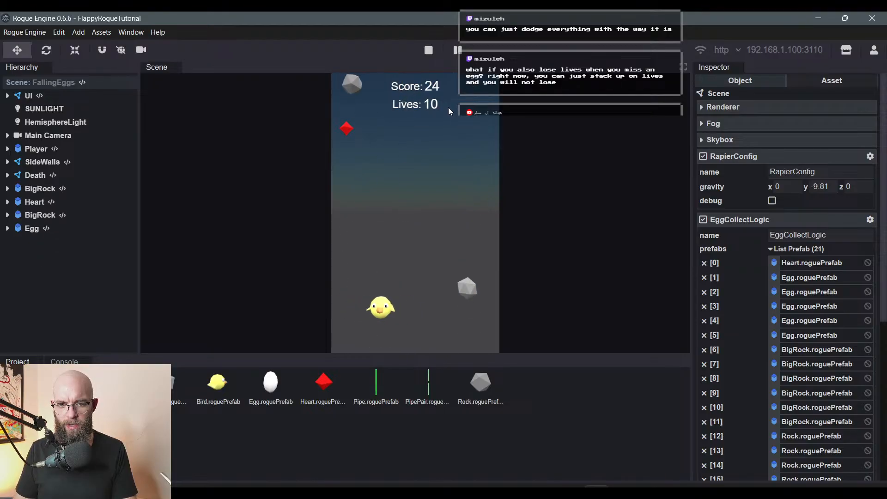
pyautogui.press('a')
pyautogui.press('d')
pyautogui.click(429, 50)
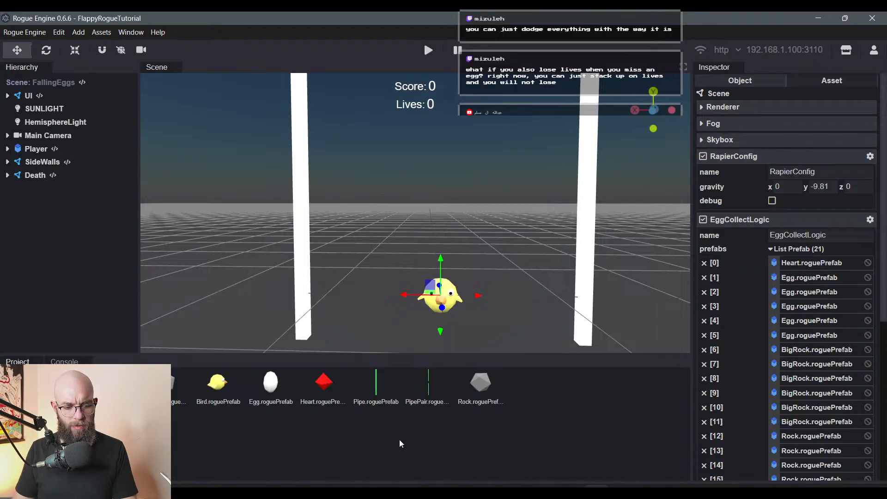
pyautogui.click(79, 287)
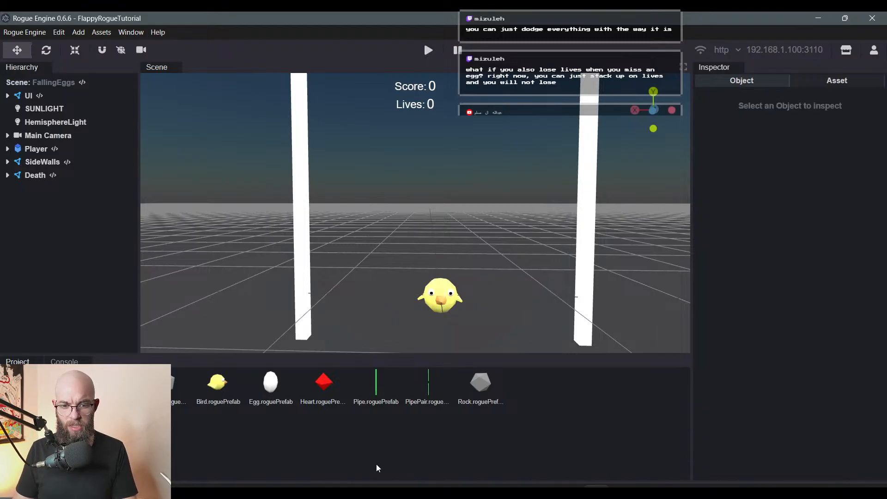
# - Select the FallingEggs scene and examine the EggCollectLogic component's prefab list and spawn interval settings
pyautogui.click(572, 490)
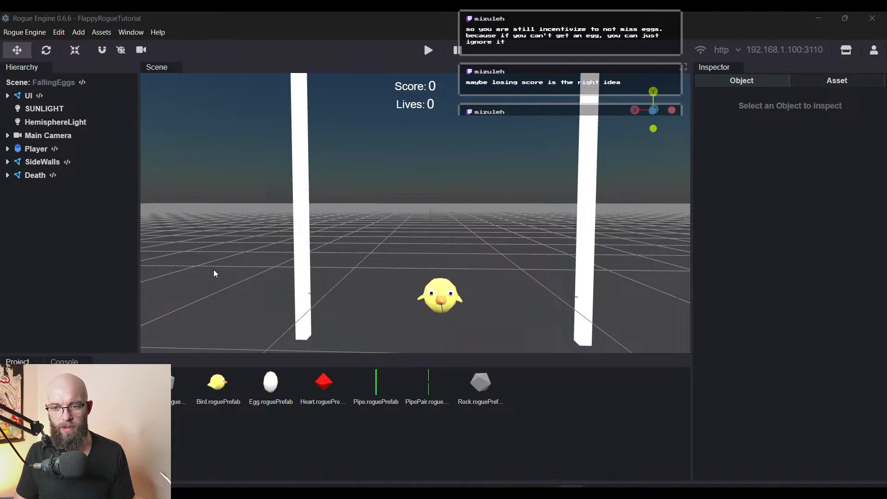
pyautogui.click(394, 14)
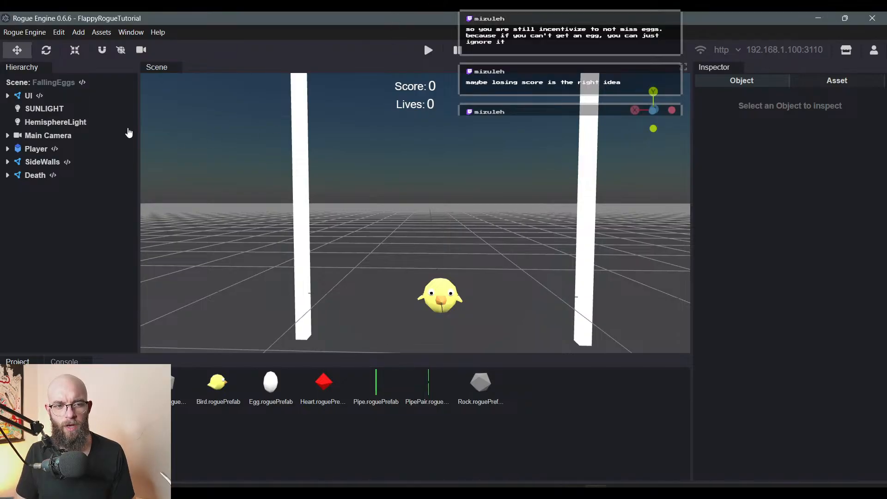
pyautogui.click(58, 87)
pyautogui.scroll(-3, 775, 284)
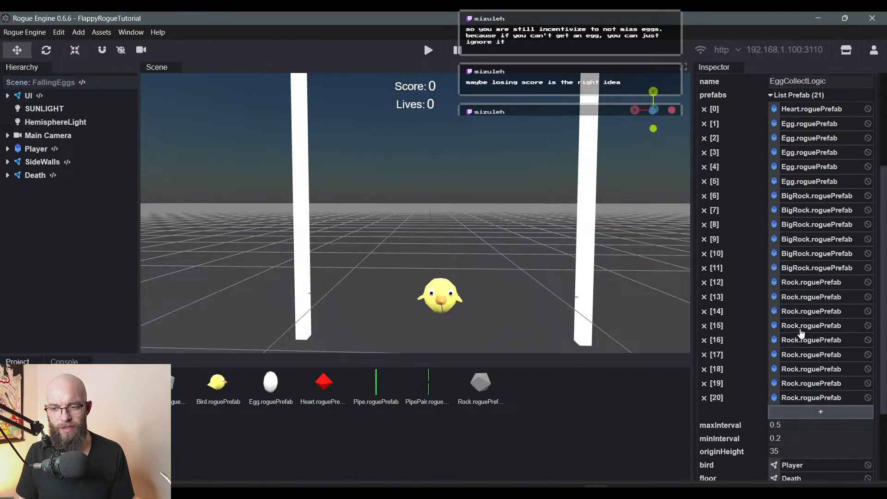
pyautogui.scroll(3, 786, 250)
pyautogui.scroll(-3, 792, 226)
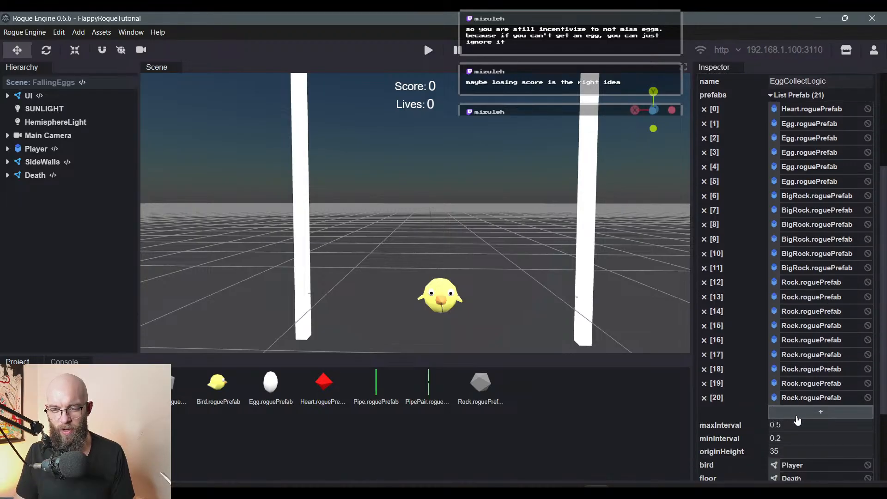
pyautogui.scroll(3, 798, 418)
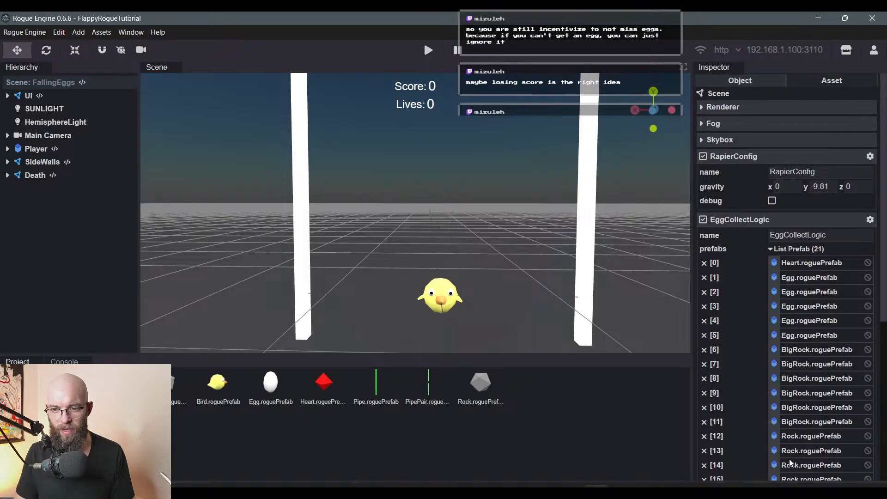
pyautogui.scroll(-3, 800, 290)
pyautogui.scroll(3, 799, 263)
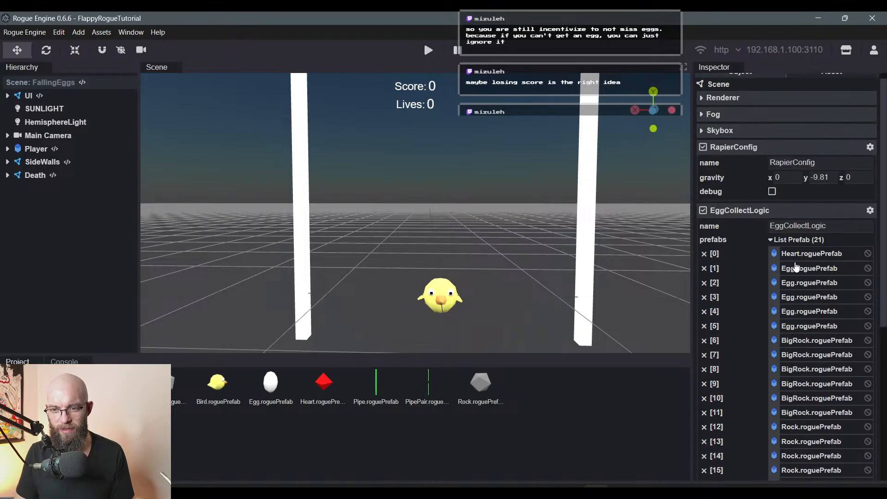
pyautogui.scroll(-3, 781, 252)
pyautogui.scroll(3, 783, 253)
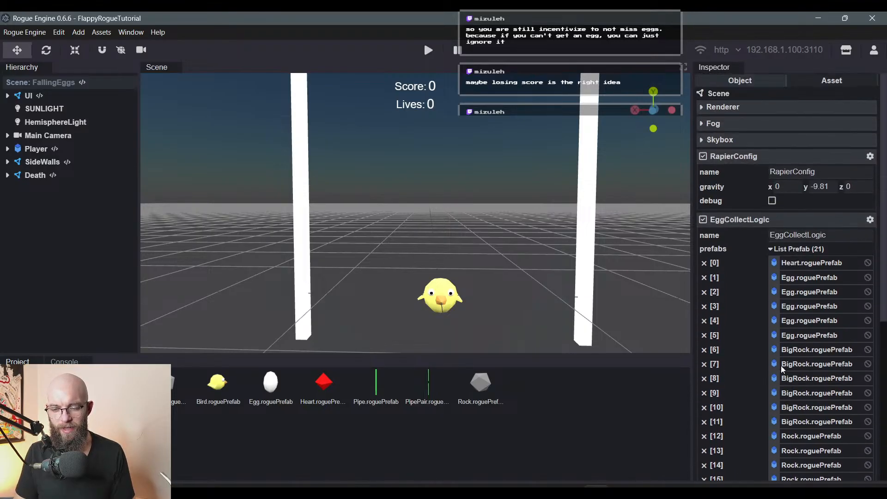
pyautogui.click(785, 251)
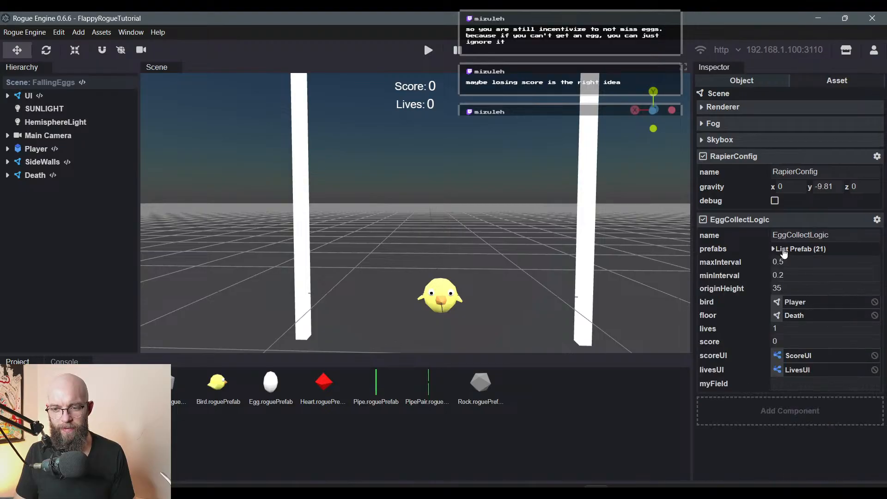
pyautogui.click(787, 253)
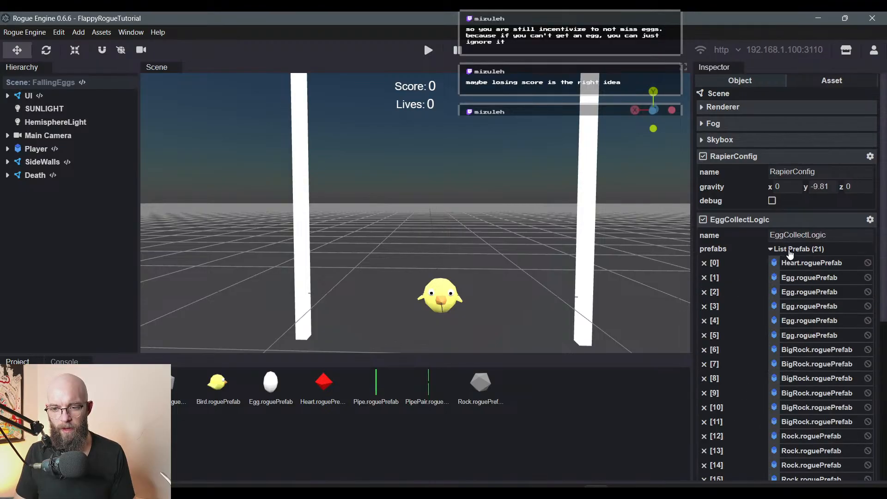
pyautogui.click(790, 253)
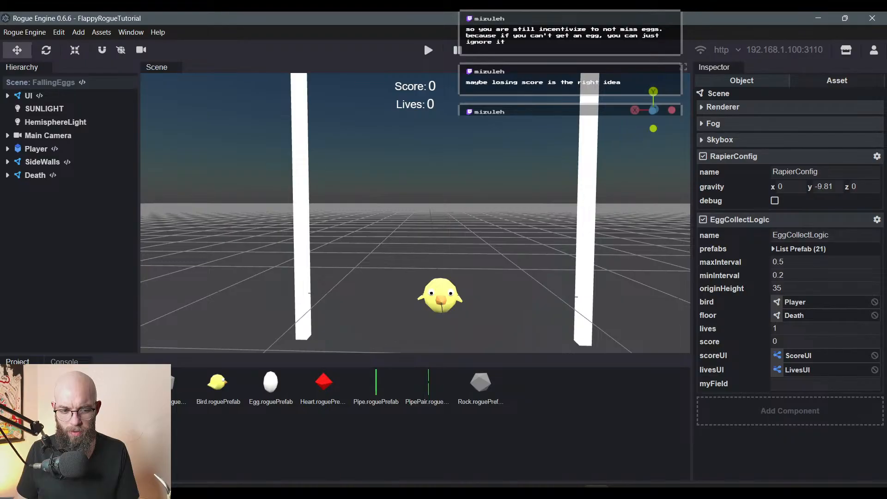
# - Open the EggCollectLogic script in the Visual Component Editor, delete its myField string field, and save the component
pyautogui.click(42, 407)
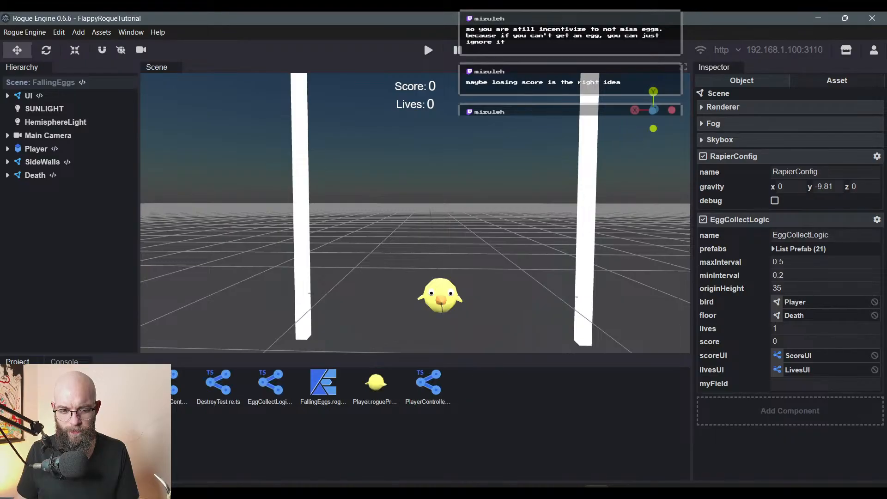
pyautogui.doubleClick(264, 385)
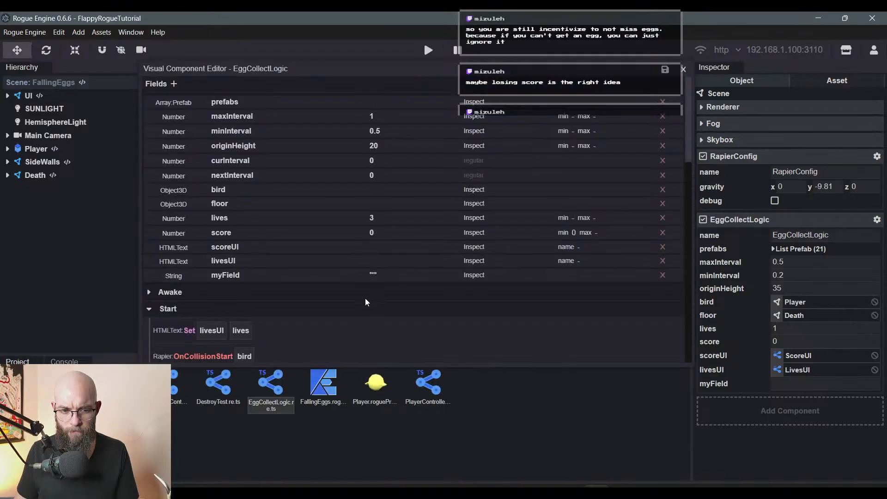
pyautogui.scroll(-3, 365, 298)
pyautogui.scroll(3, 445, 229)
pyautogui.click(662, 276)
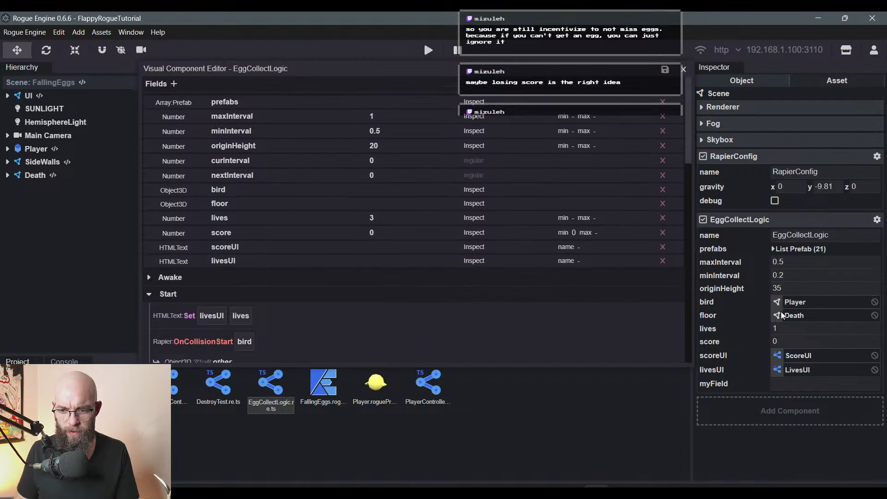
pyautogui.click(665, 70)
# - Examine the EggCollectLogic prefab list and the Start method's collision logic for eggs and hearts
pyautogui.click(802, 249)
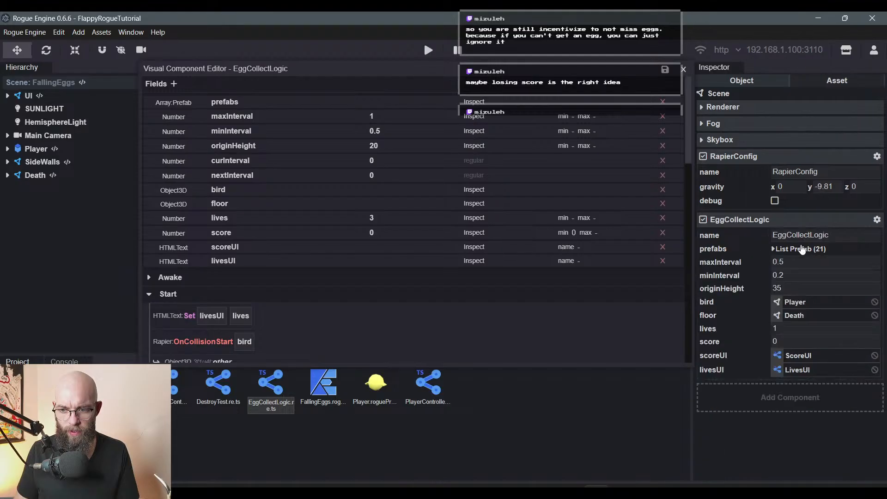
pyautogui.click(806, 250)
pyautogui.click(806, 250)
pyautogui.click(805, 251)
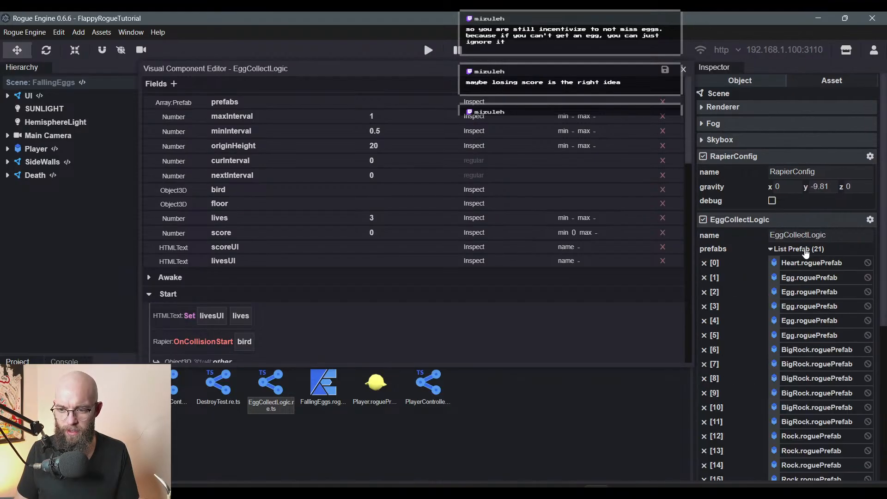
pyautogui.click(806, 250)
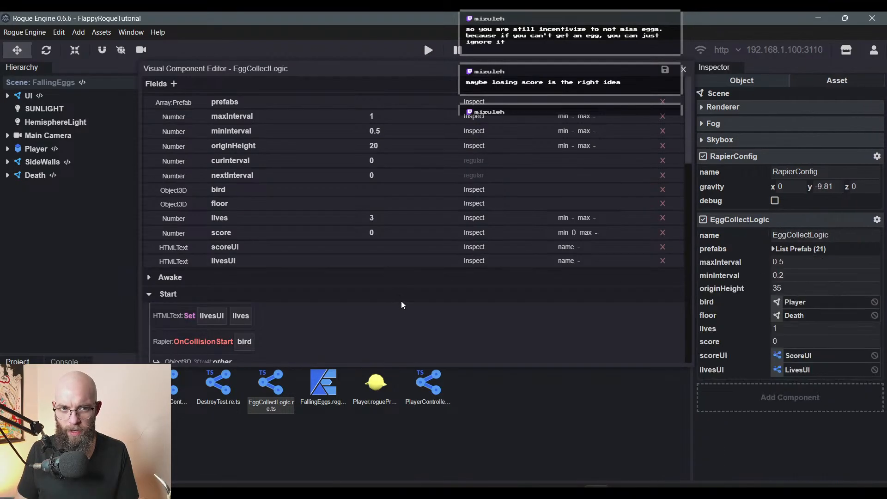
pyautogui.scroll(-2, 402, 303)
pyautogui.scroll(-2, 412, 254)
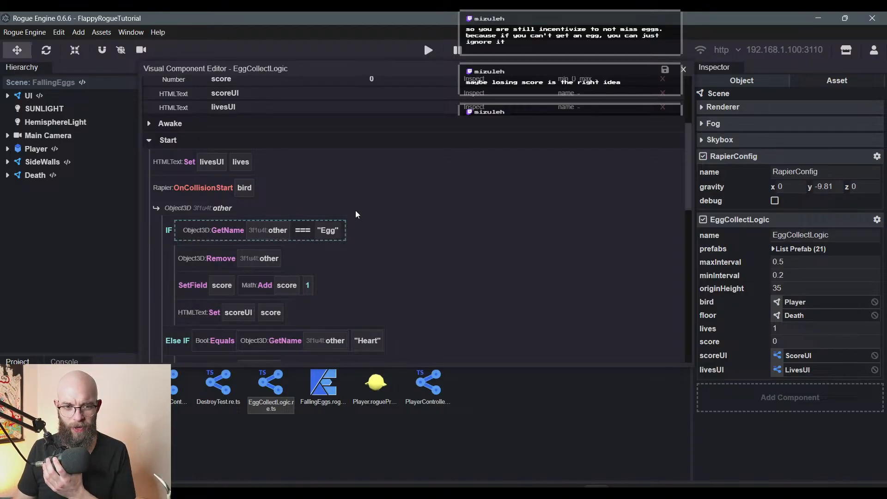
pyautogui.scroll(3, 356, 210)
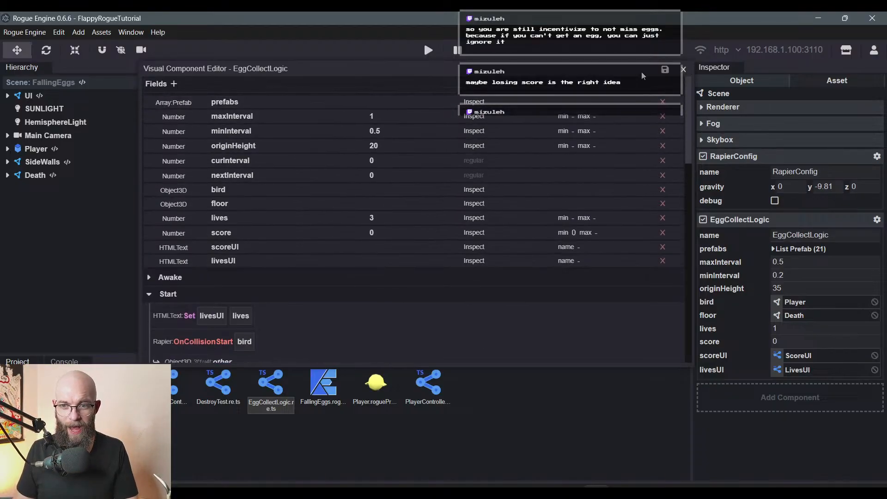
# - Add two new fields to EggCollectLogic and move both above the prefabs field
pyautogui.click(175, 84)
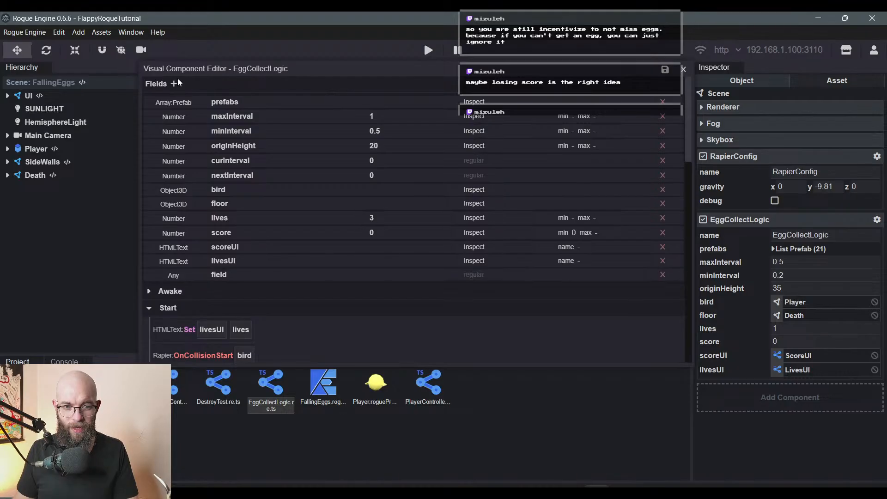
pyautogui.click(174, 84)
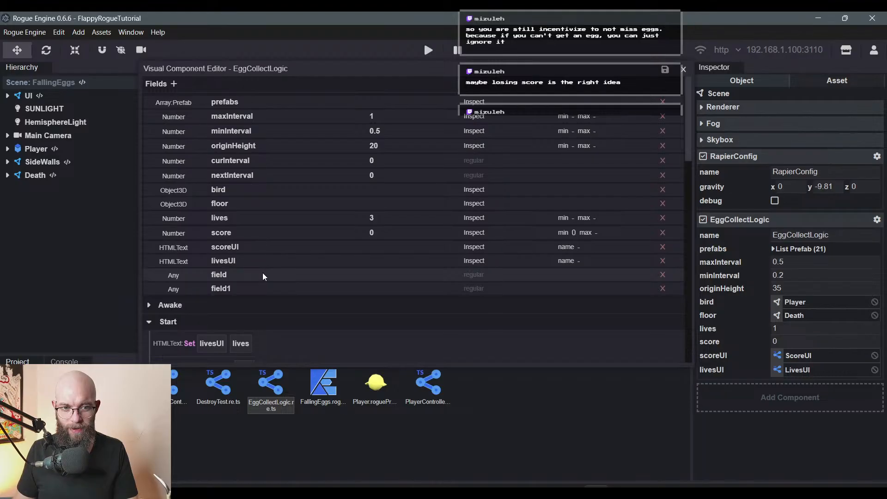
pyautogui.moveTo(262, 273); pyautogui.dragTo(267, 95)
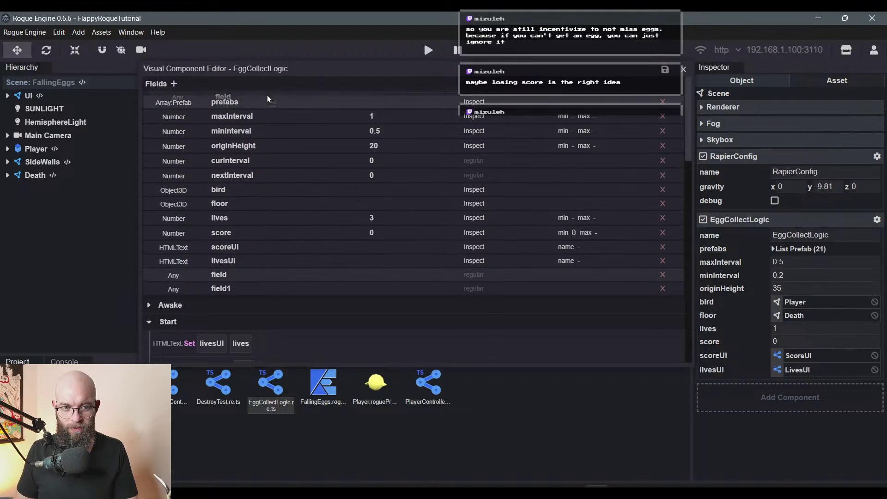
pyautogui.moveTo(254, 290); pyautogui.dragTo(267, 113)
# - Rename the first new field as eggPrefab
pyautogui.click(221, 102)
pyautogui.doubleClick(221, 102)
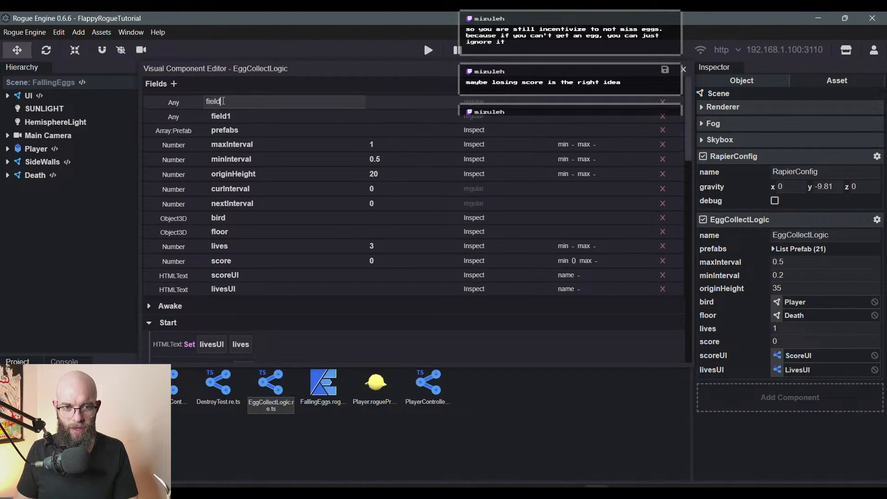
pyautogui.write('egg')
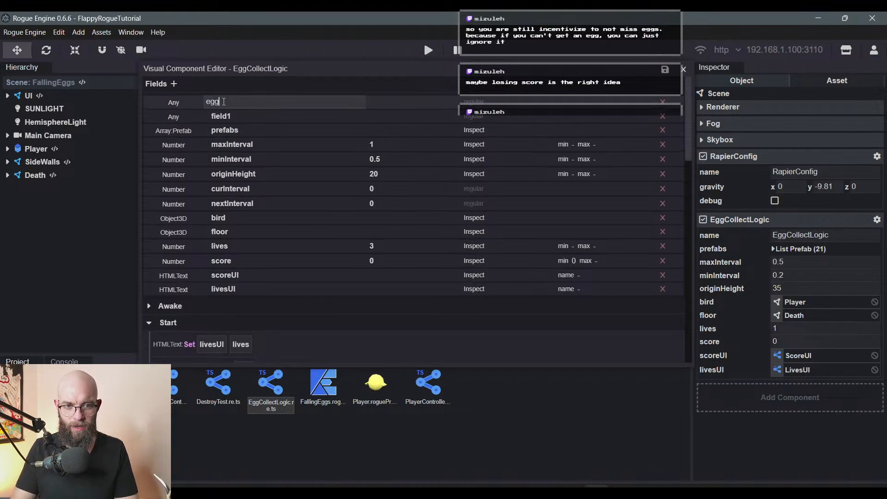
pyautogui.press('Return')
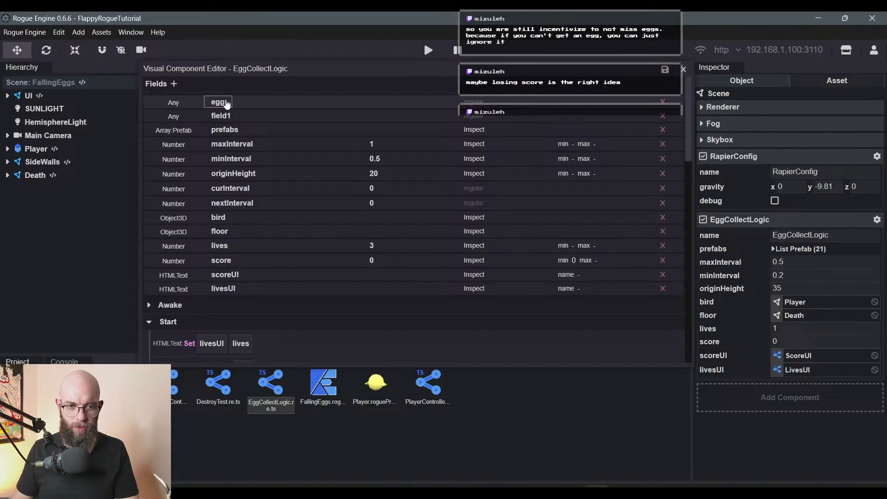
pyautogui.click(224, 104)
pyautogui.write('Prefab')
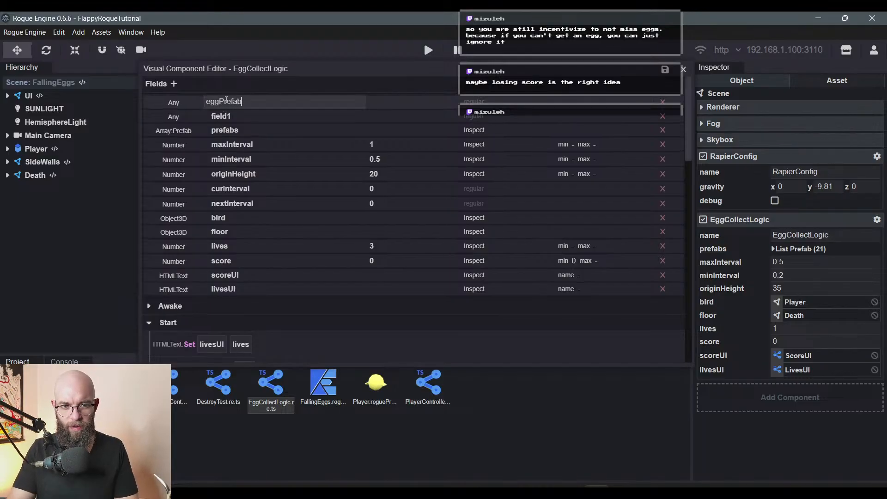
pyautogui.press('Return')
# - Rename the second new field as heartPrefab
pyautogui.click(225, 115)
pyautogui.doubleClick(225, 115)
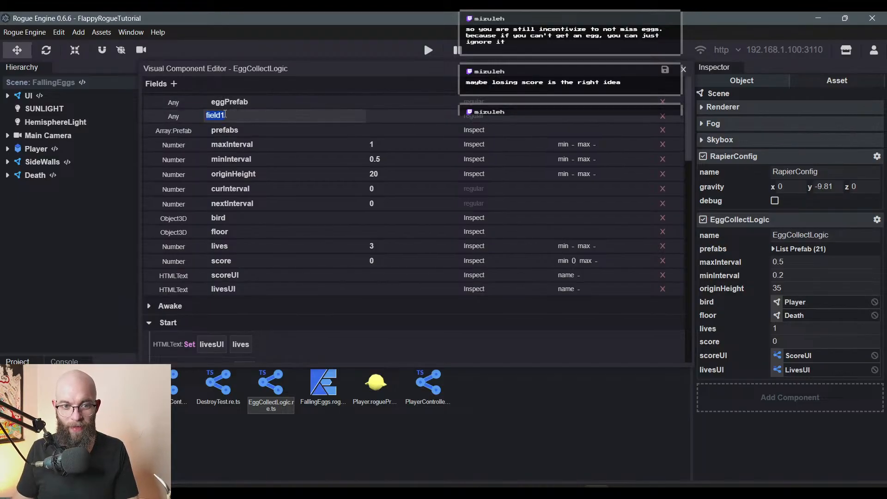
pyautogui.write('he')
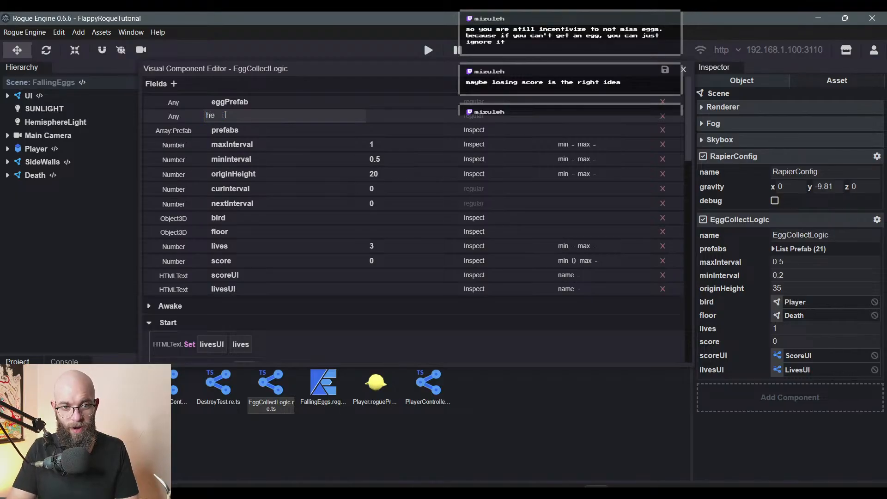
pyautogui.write('artPrefa')
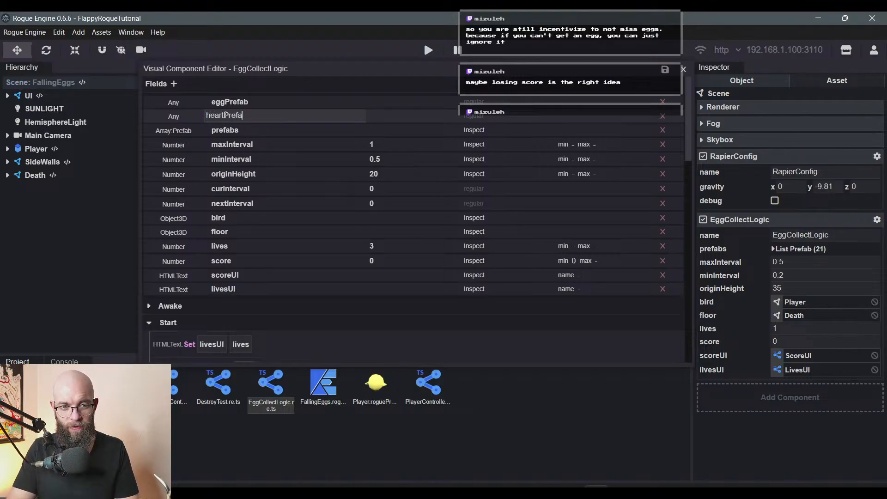
pyautogui.write('b')
pyautogui.press('Return')
# - Set the type of both the eggPrefab and heartPrefab fields to Prefab
pyautogui.click(177, 105)
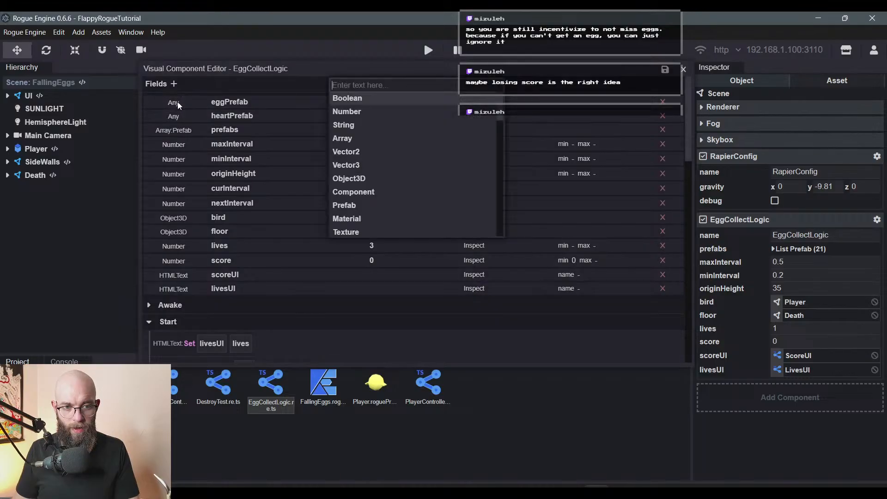
pyautogui.click(385, 114)
pyautogui.click(175, 117)
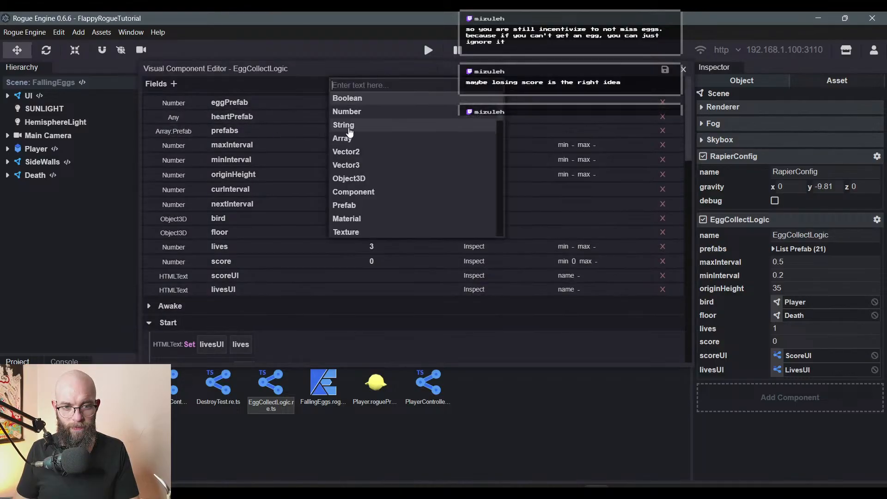
pyautogui.click(167, 104)
pyautogui.write('pre')
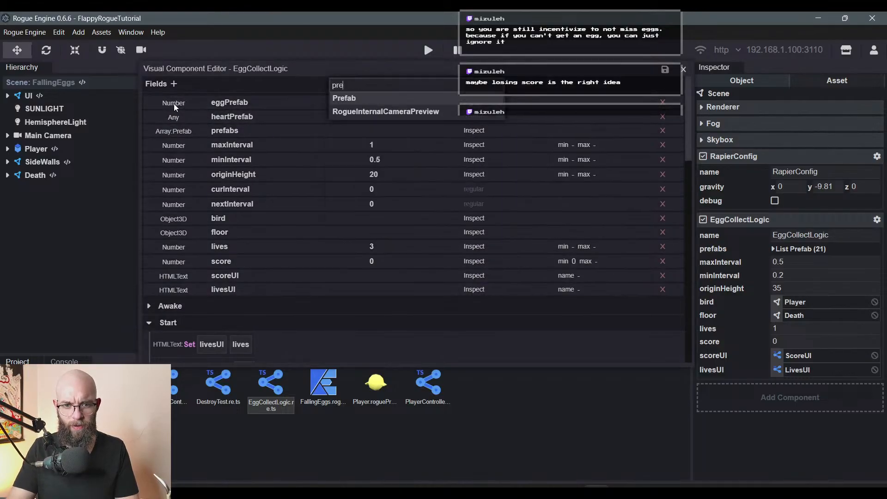
pyautogui.press('Return')
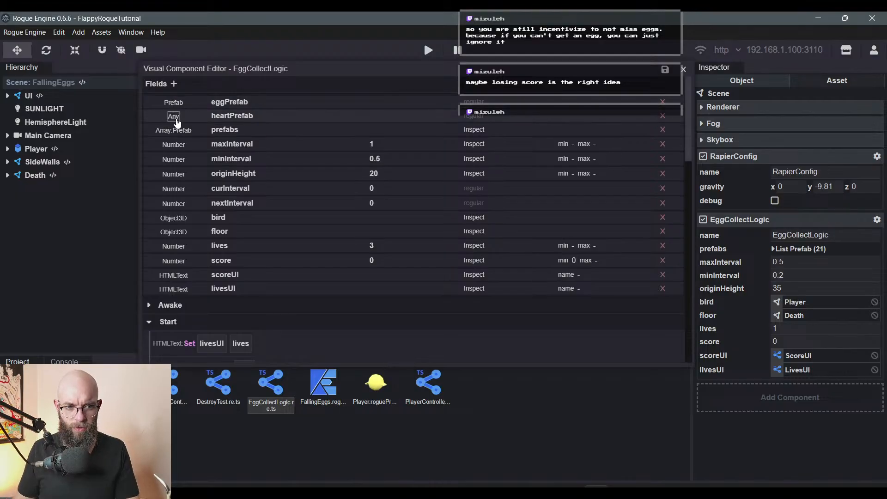
pyautogui.click(174, 118)
pyautogui.write('pre')
pyautogui.press('Return')
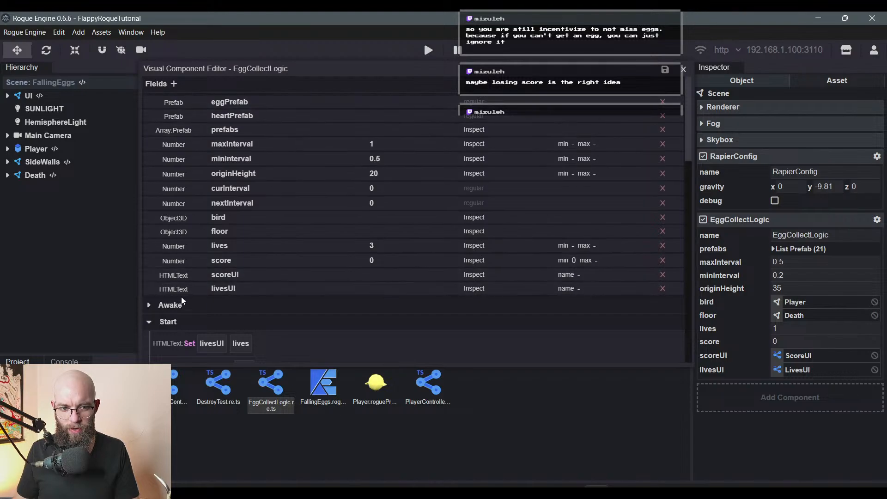
# - Check where the Update method uses the prefabs array, and rename that field as obstaclePrefabs
pyautogui.scroll(-10, 268, 196)
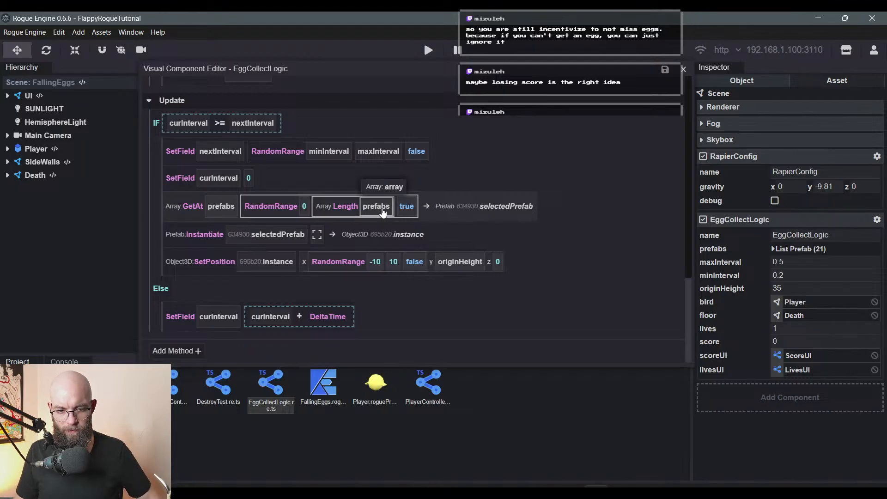
pyautogui.scroll(10, 317, 245)
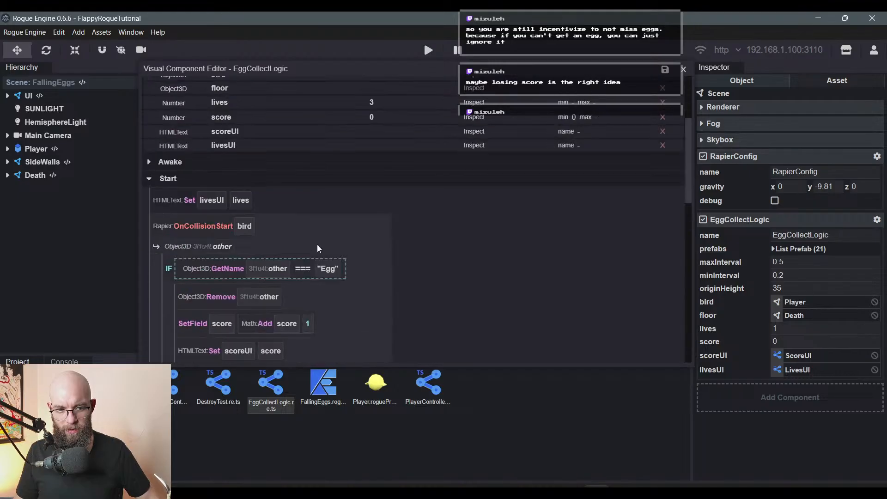
pyautogui.click(229, 131)
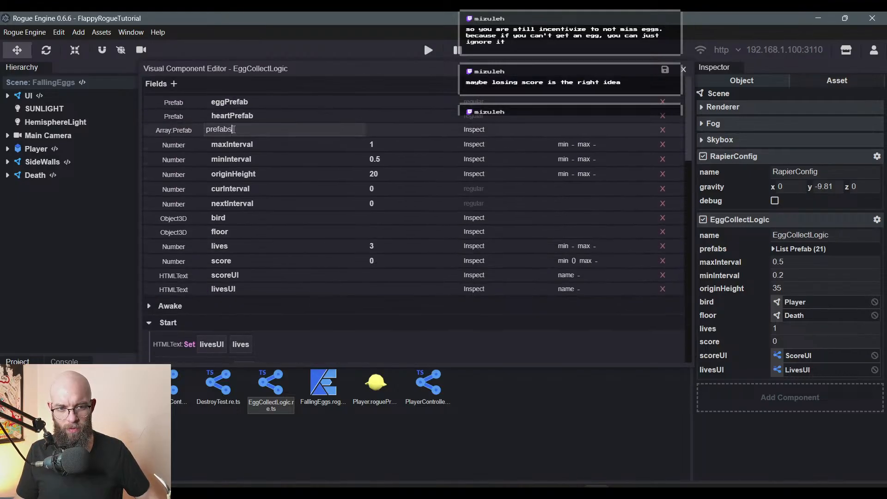
pyautogui.doubleClick(245, 132)
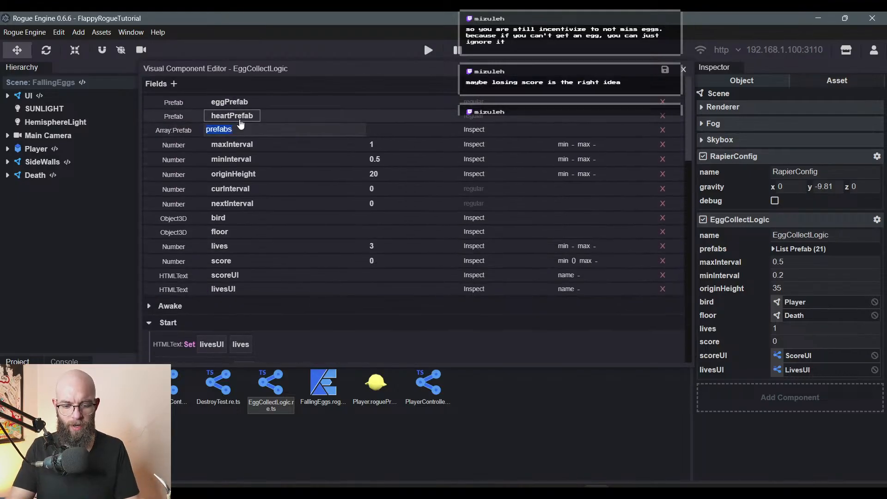
pyautogui.write('obsta')
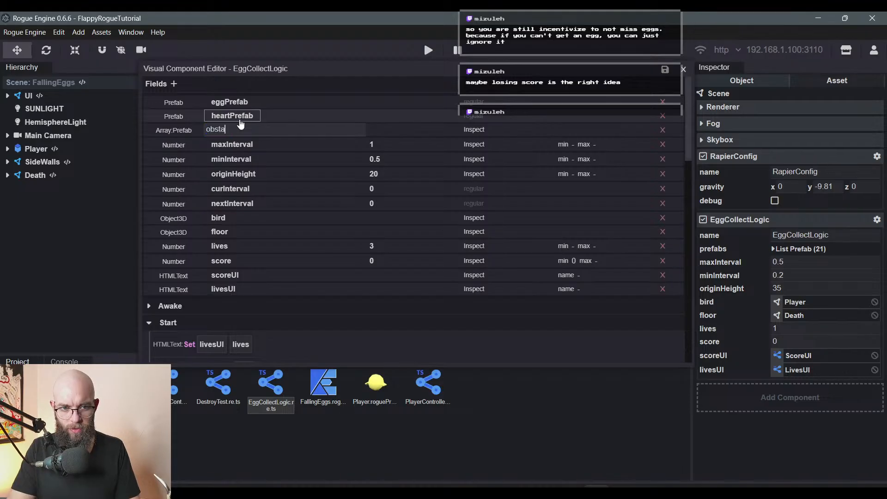
pyautogui.write('cle')
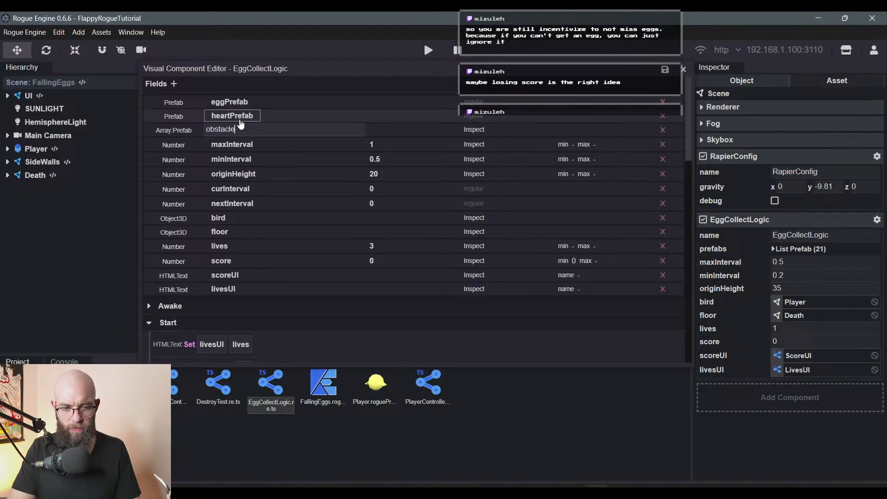
pyautogui.write('Prefabs')
pyautogui.press('Return')
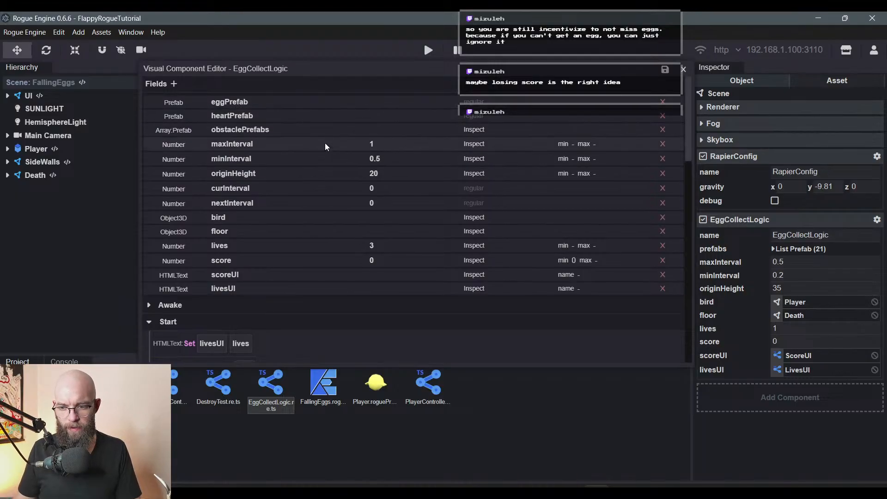
# - In the Update method, replace the prefabs reference inside Array Length with the obstaclePrefabs field
pyautogui.scroll(-10, 327, 139)
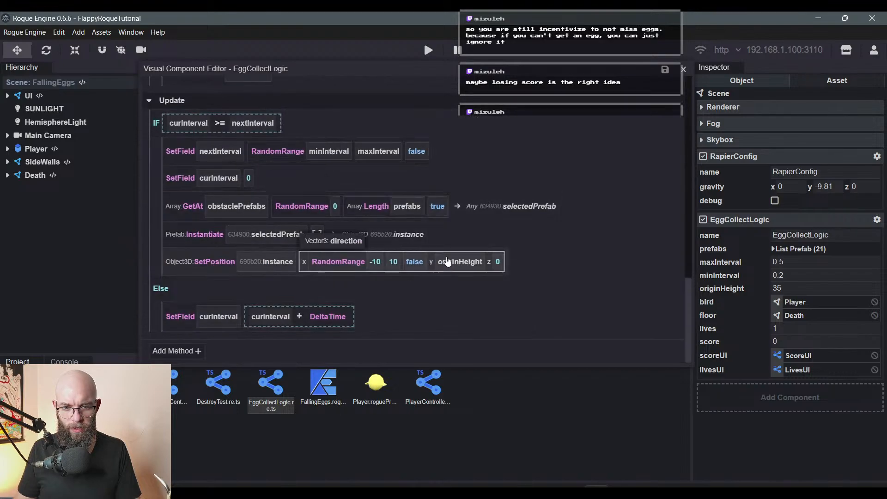
pyautogui.click(404, 209)
pyautogui.click(403, 209)
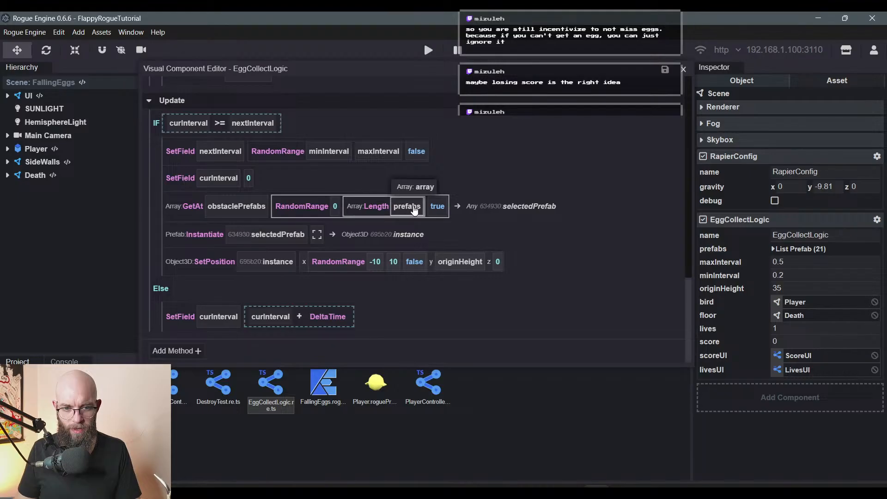
pyautogui.click(414, 209)
pyautogui.click(415, 209)
pyautogui.click(414, 209)
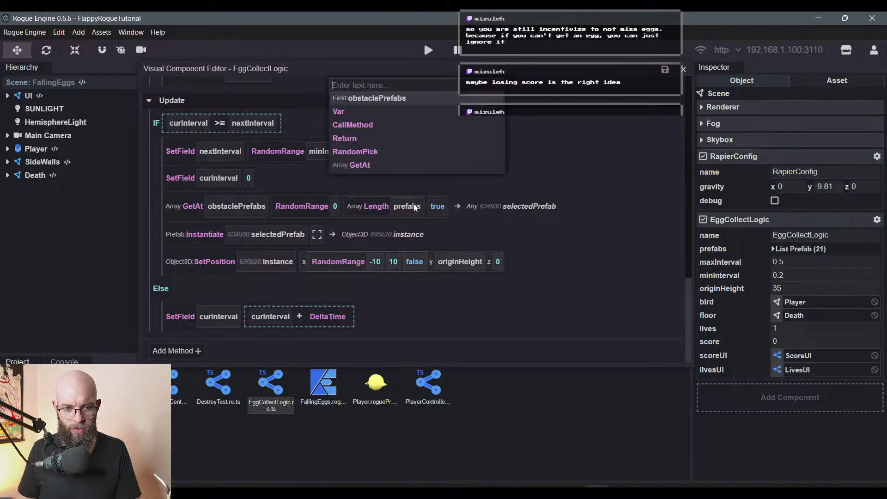
pyautogui.click(415, 207)
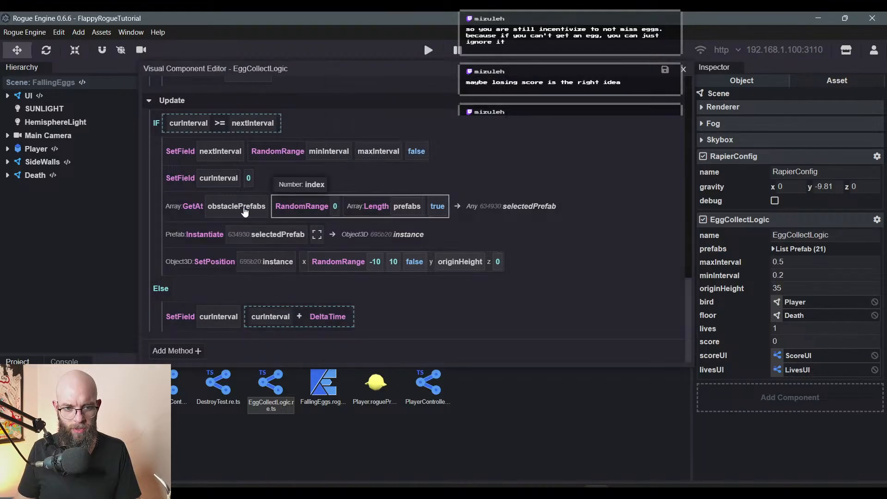
pyautogui.click(407, 209)
pyautogui.click(406, 208)
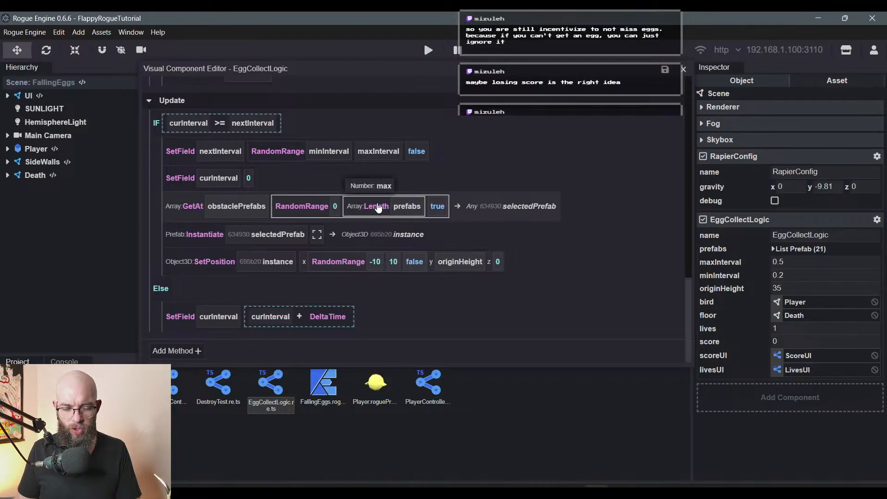
pyautogui.click(408, 209)
pyautogui.click(404, 98)
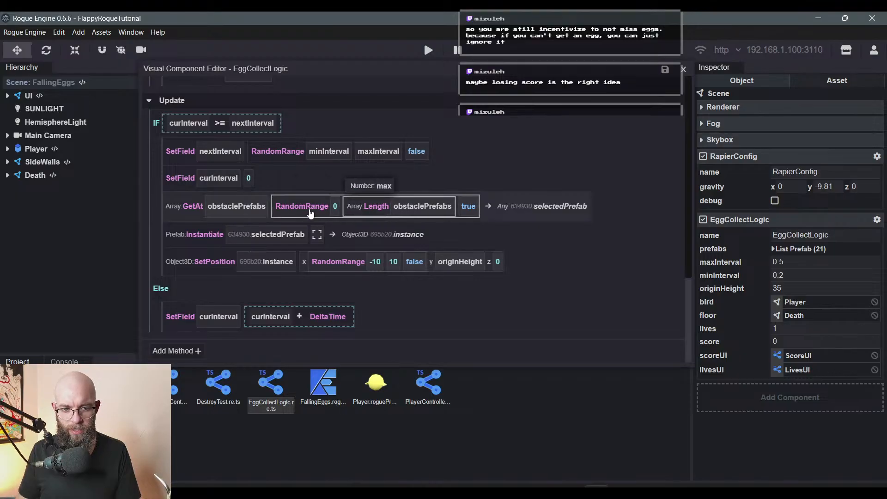
pyautogui.click(242, 206)
pyautogui.click(242, 207)
pyautogui.click(242, 208)
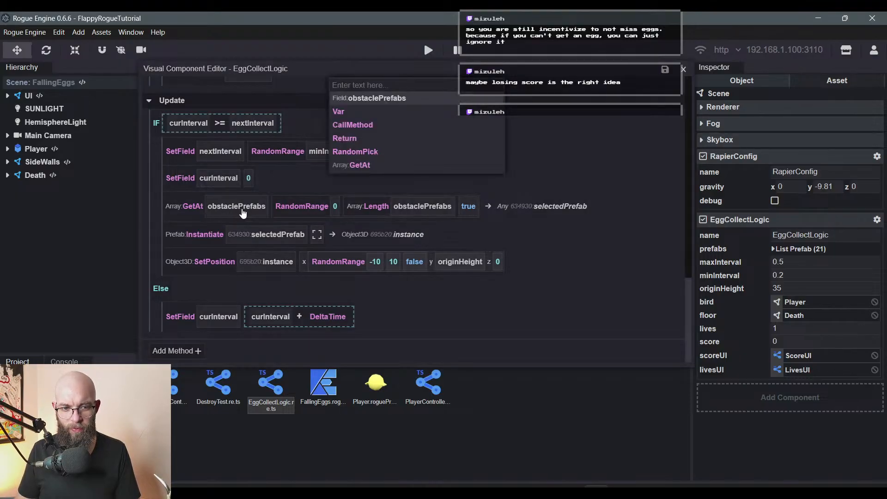
pyautogui.click(242, 210)
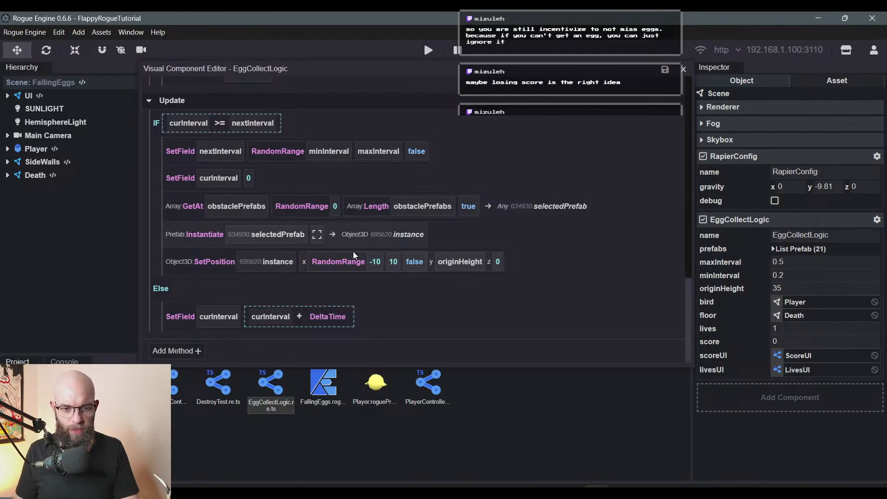
pyautogui.scroll(3, 362, 258)
pyautogui.scroll(-3, 370, 268)
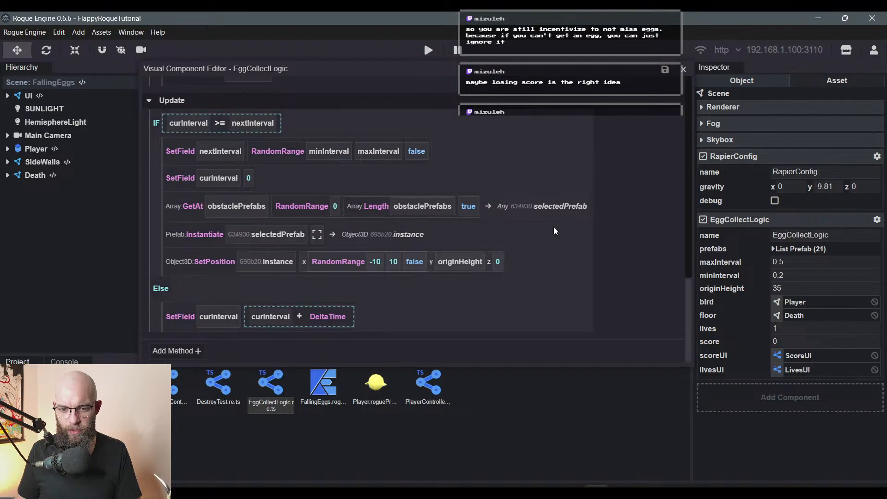
# - Remove the heart and egg entries and the duplicate BigRock and Rock entries from EggCollectLogic's prefabs list
pyautogui.click(790, 250)
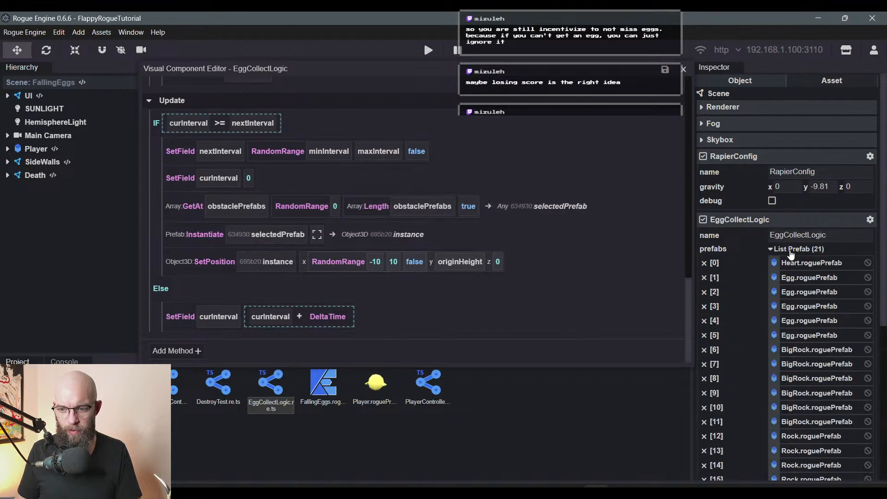
pyautogui.click(704, 263)
pyautogui.click(704, 263)
pyautogui.click(705, 263)
pyautogui.click(705, 263)
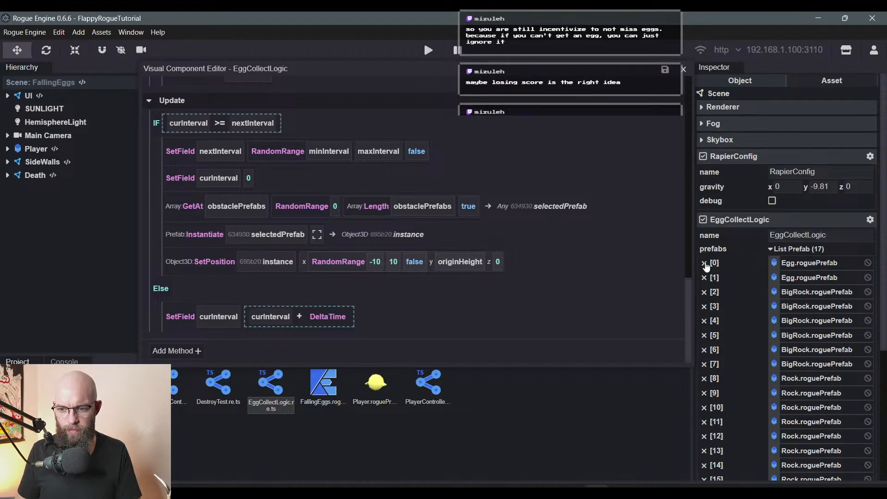
pyautogui.click(704, 263)
pyautogui.click(704, 263)
pyautogui.click(704, 263)
pyautogui.click(705, 263)
pyautogui.click(704, 263)
pyautogui.click(705, 263)
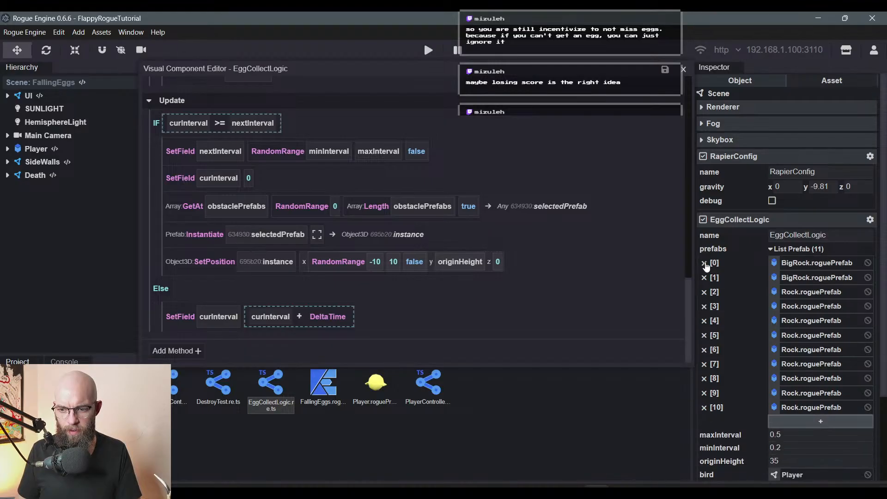
pyautogui.click(704, 263)
pyautogui.click(704, 277)
pyautogui.click(705, 277)
pyautogui.click(704, 278)
pyautogui.click(705, 277)
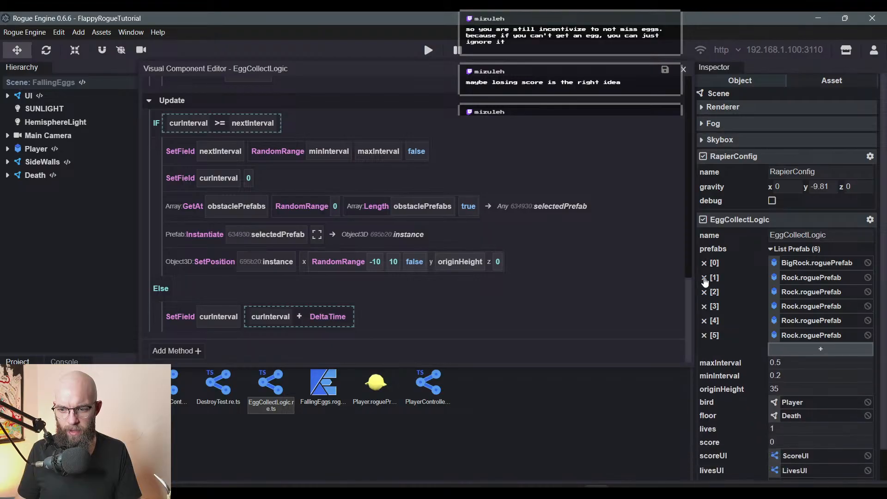
pyautogui.click(705, 278)
pyautogui.click(705, 277)
pyautogui.click(705, 278)
pyautogui.click(705, 277)
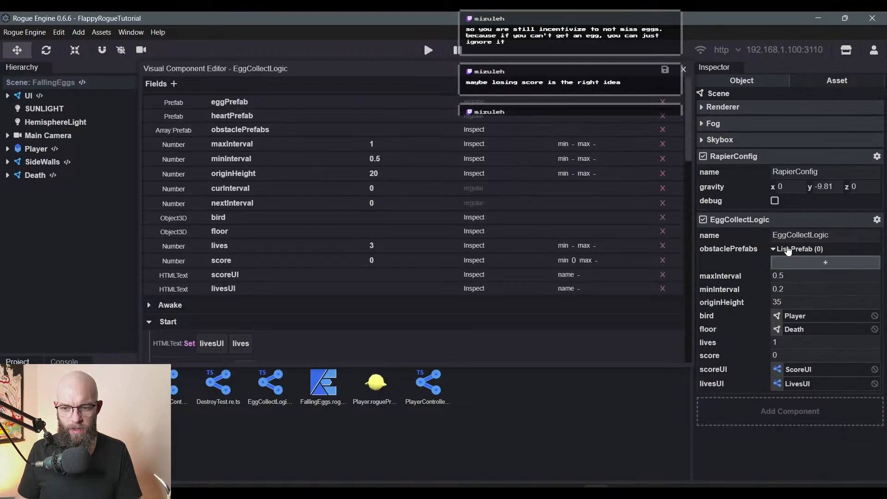
# - Add two entries to the obstaclePrefabs list and assign BigRock.roguePrefab and Rock.roguePrefab to them
pyautogui.click(798, 263)
pyautogui.click(795, 277)
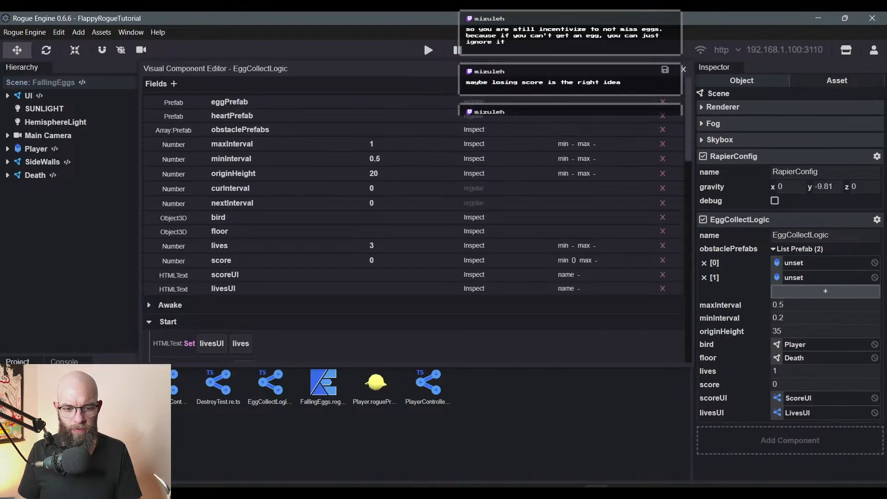
pyautogui.scroll(-1, 323, 407)
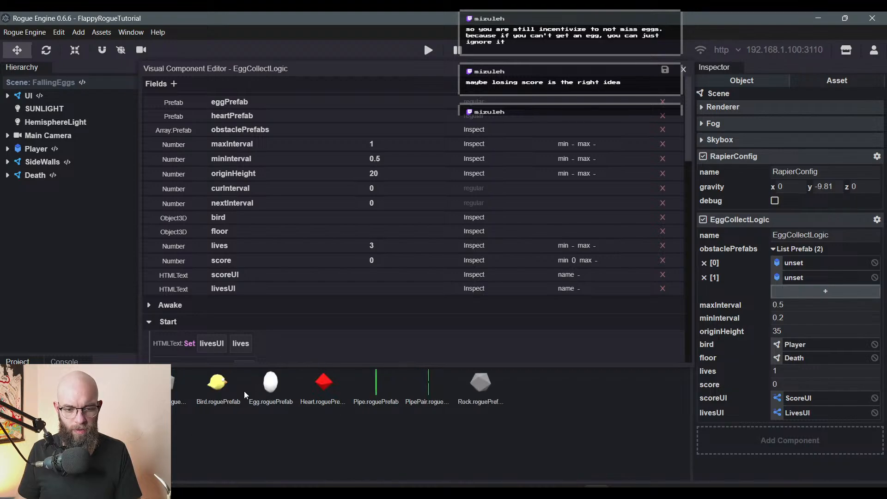
pyautogui.moveTo(480, 382); pyautogui.dragTo(827, 263)
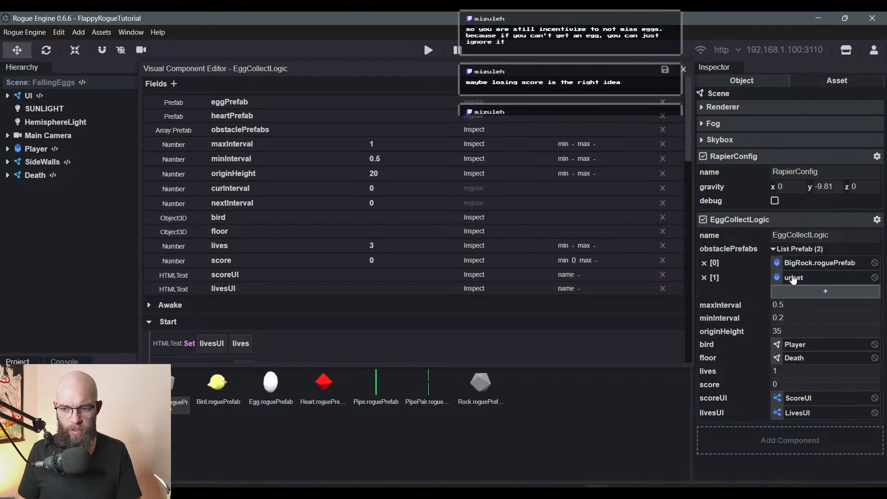
pyautogui.moveTo(481, 382); pyautogui.dragTo(789, 284)
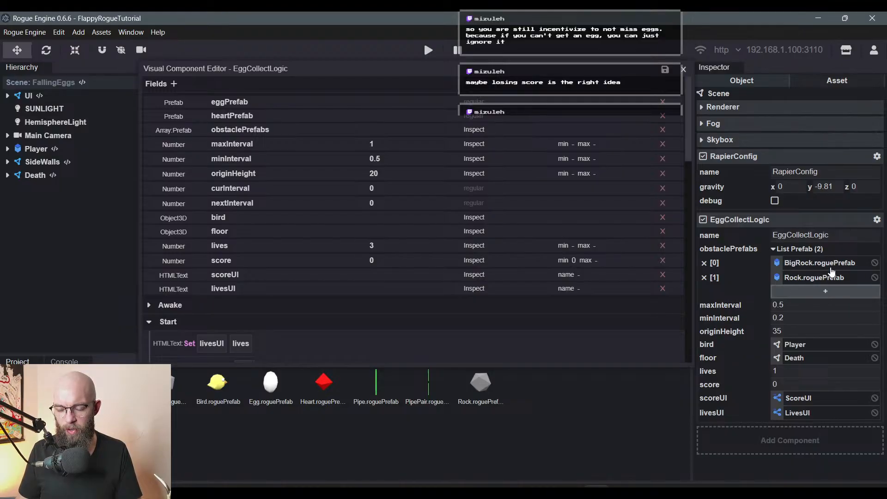
pyautogui.click(796, 249)
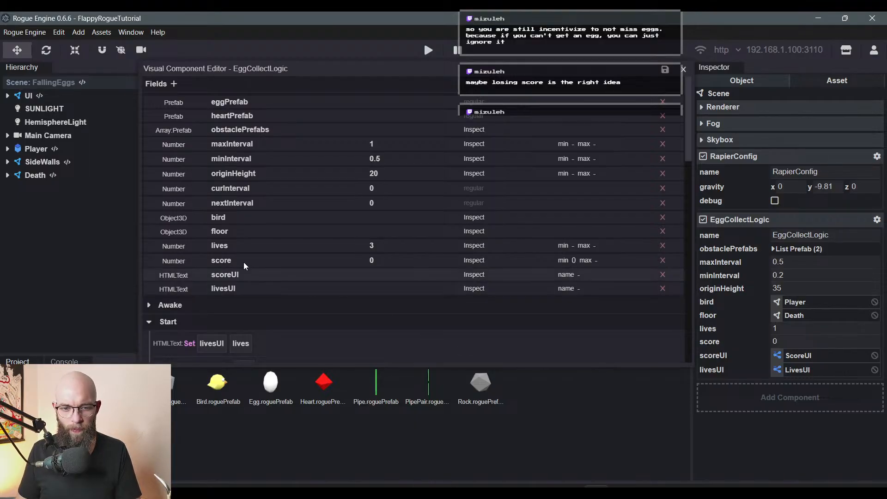
pyautogui.scroll(-10, 245, 254)
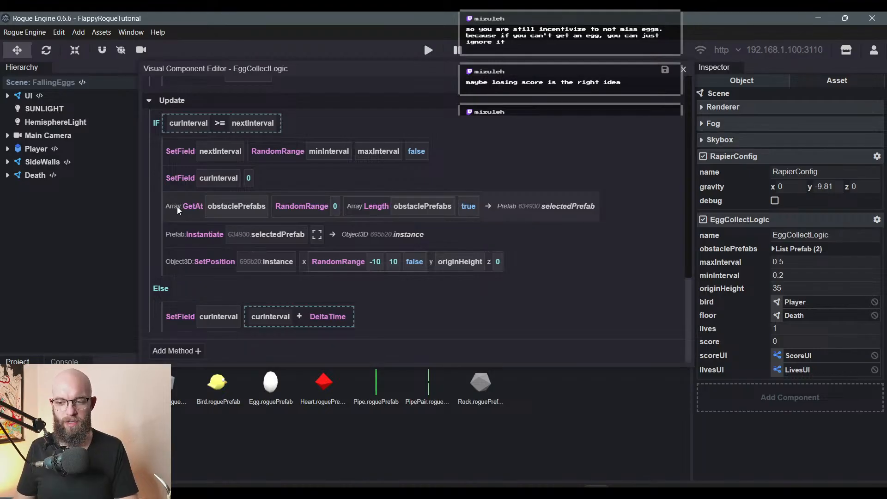
pyautogui.scroll(2, 177, 206)
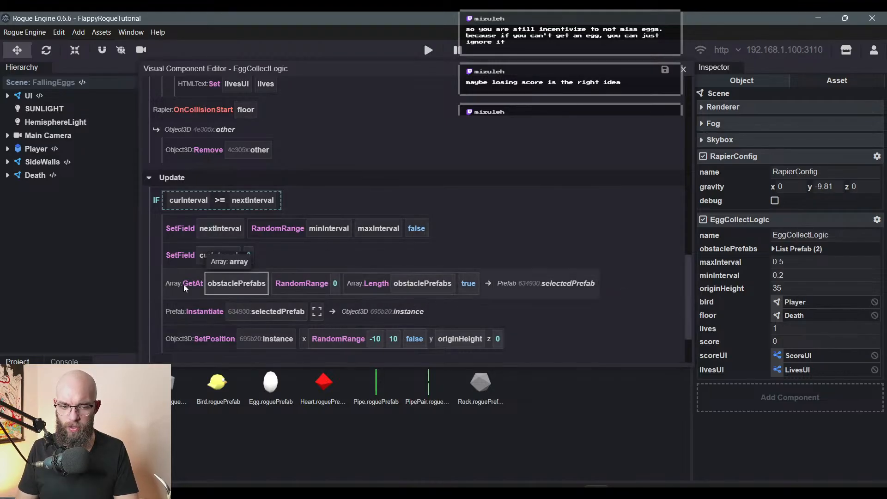
pyautogui.rightClick(178, 256)
pyautogui.click(197, 261)
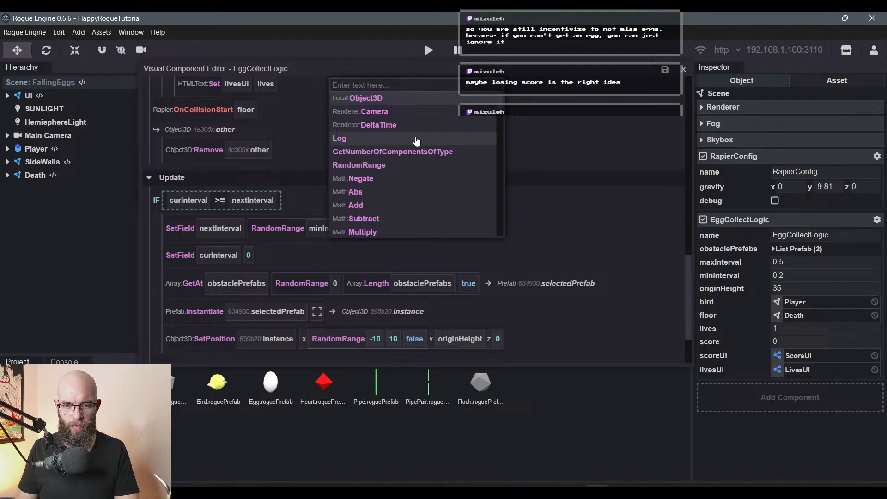
pyautogui.scroll(-2, 397, 139)
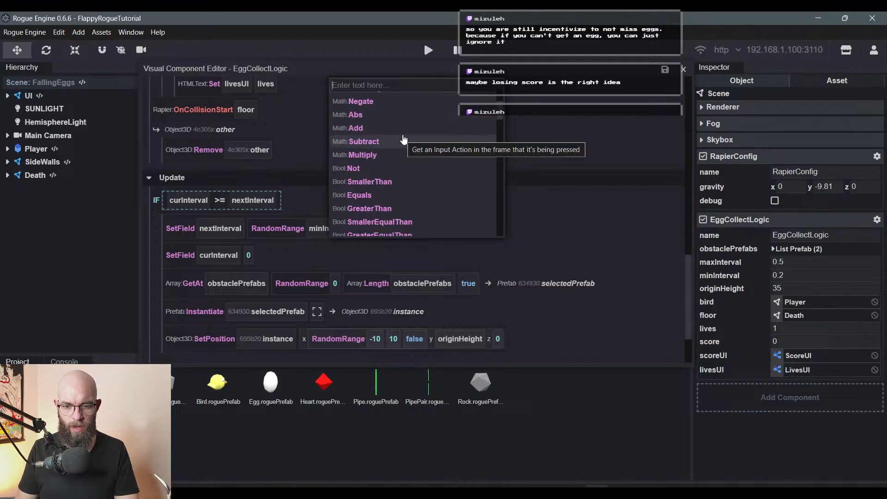
pyautogui.click(293, 299)
pyautogui.scroll(-2, 286, 291)
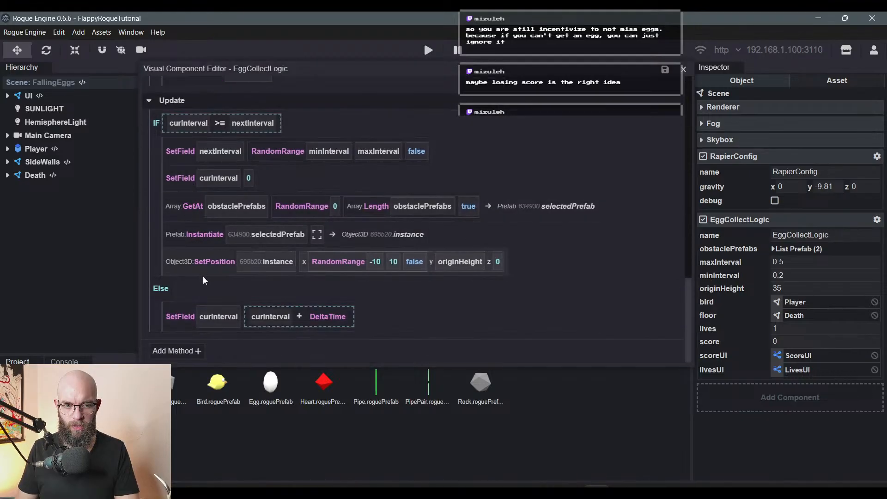
pyautogui.scroll(2, 189, 180)
pyautogui.scroll(-2, 189, 179)
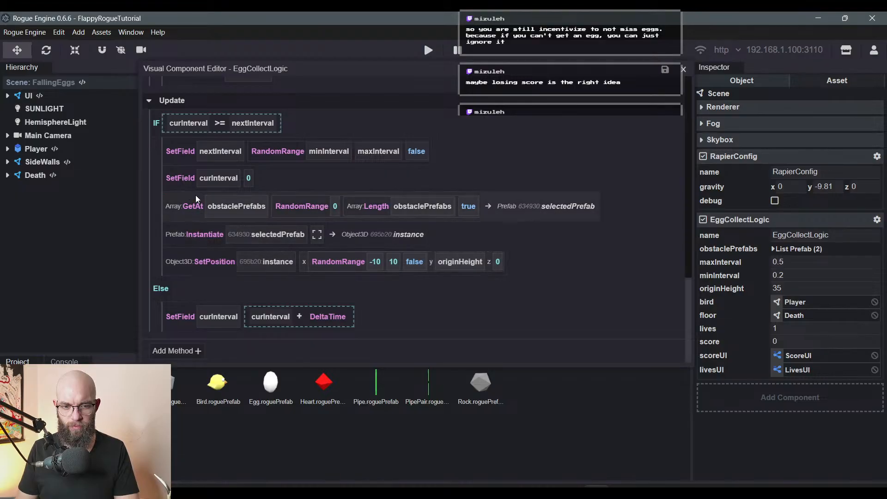
pyautogui.rightClick(196, 260)
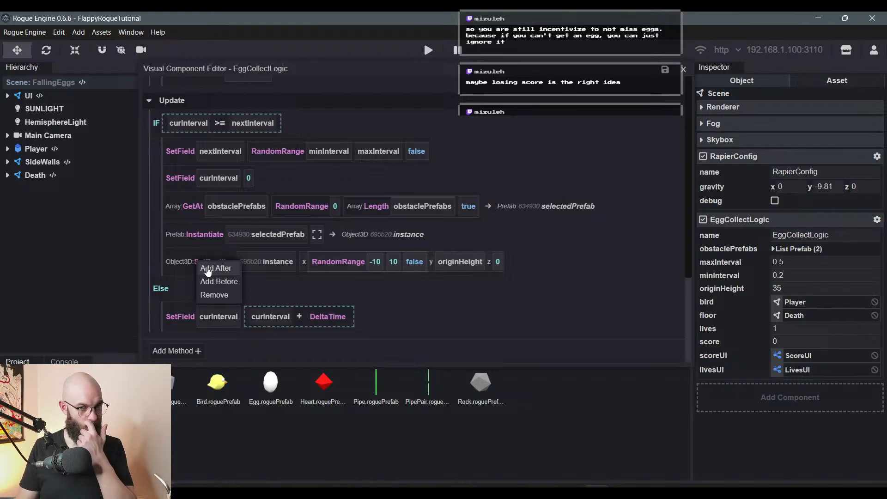
pyautogui.click(207, 270)
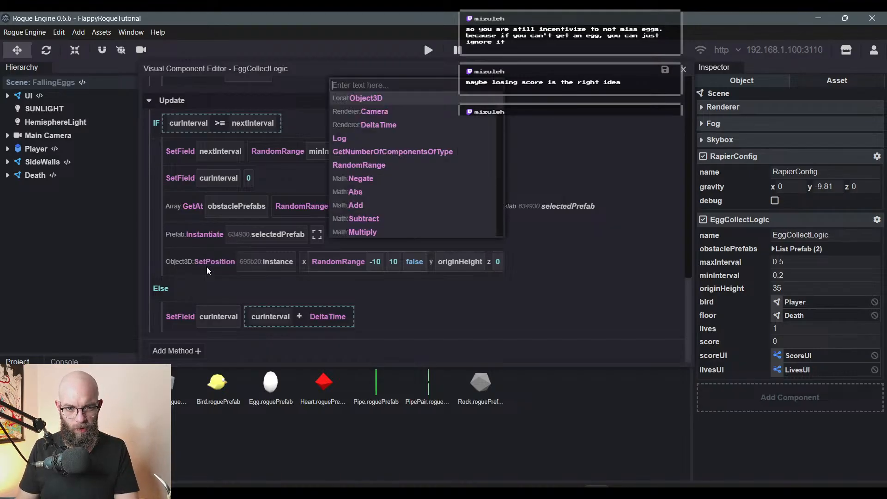
pyautogui.press('Escape')
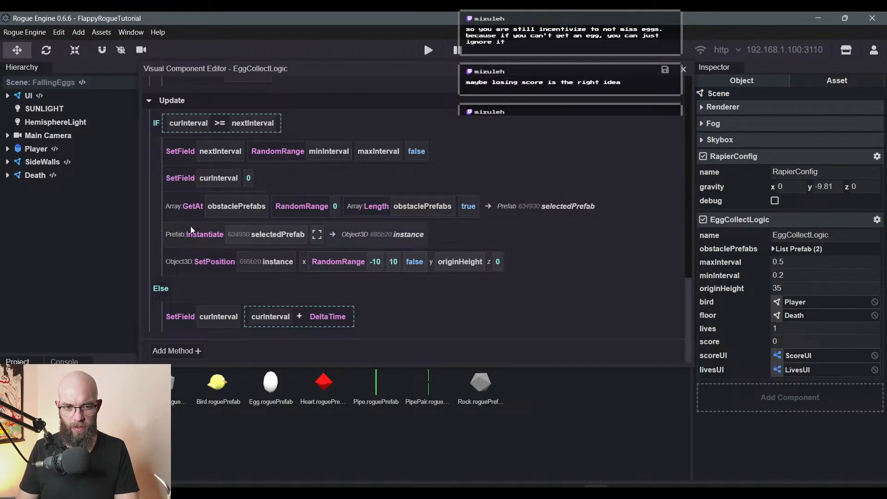
pyautogui.rightClick(200, 262)
pyautogui.click(226, 269)
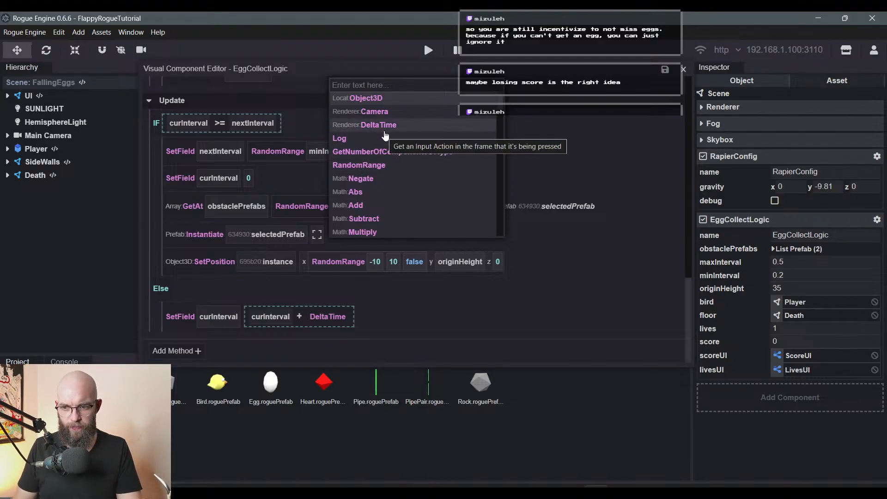
pyautogui.click(184, 223)
# - Change the eggPrefab and heartPrefab fields from regular to Inspect so they are exposed in the Inspector
pyautogui.scroll(10, 184, 223)
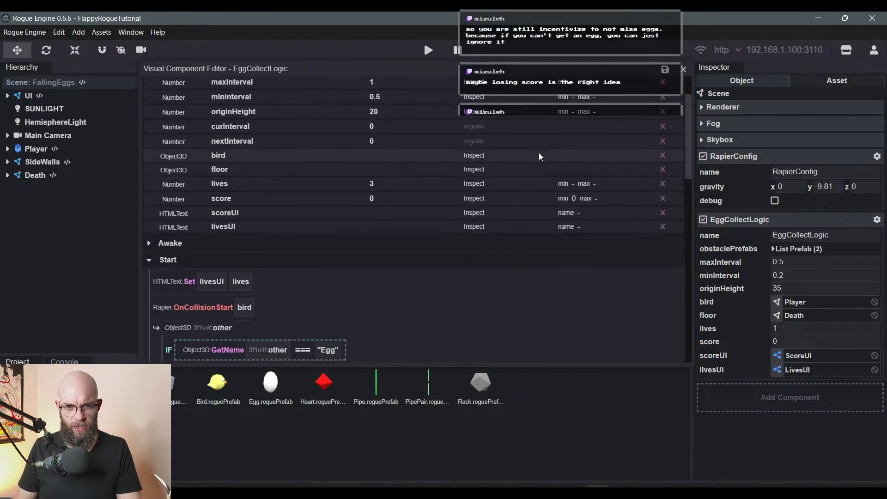
pyautogui.scroll(2, 539, 156)
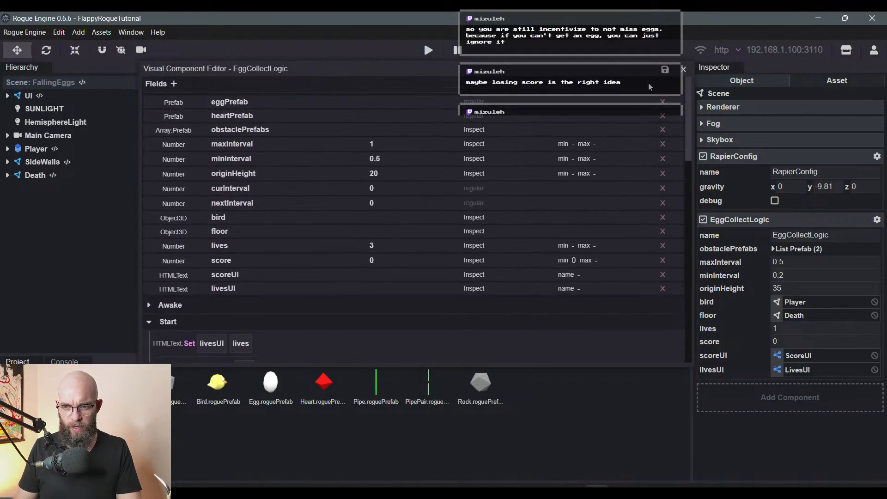
pyautogui.click(781, 248)
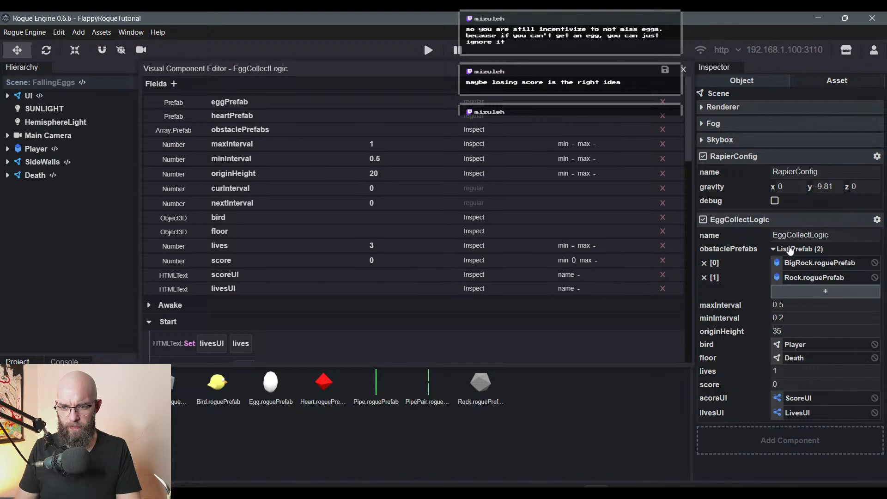
pyautogui.click(790, 250)
pyautogui.click(481, 103)
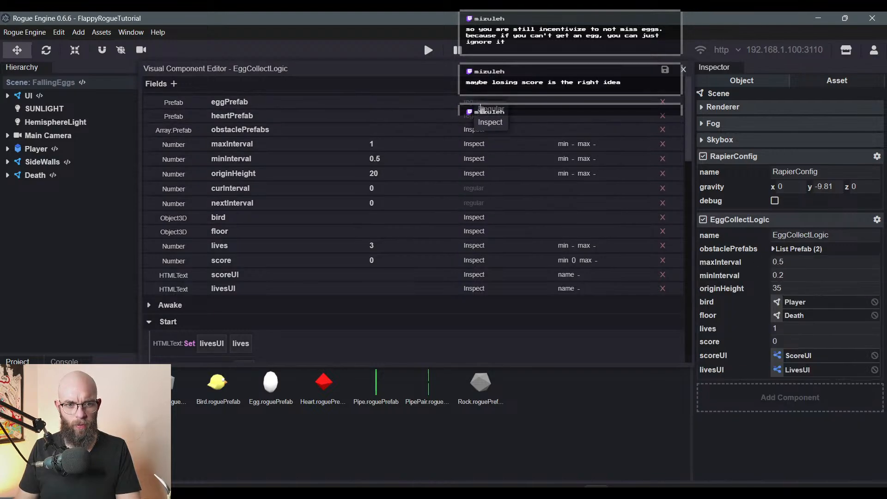
pyautogui.click(493, 120)
pyautogui.click(482, 105)
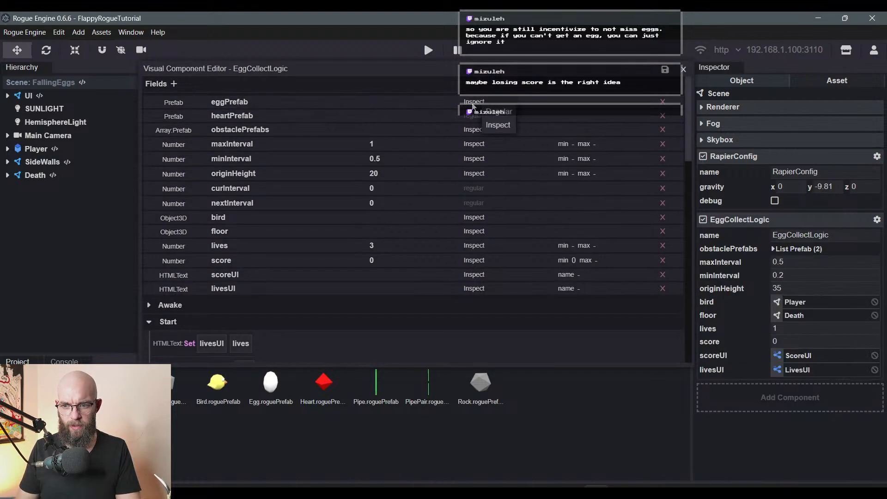
pyautogui.click(498, 125)
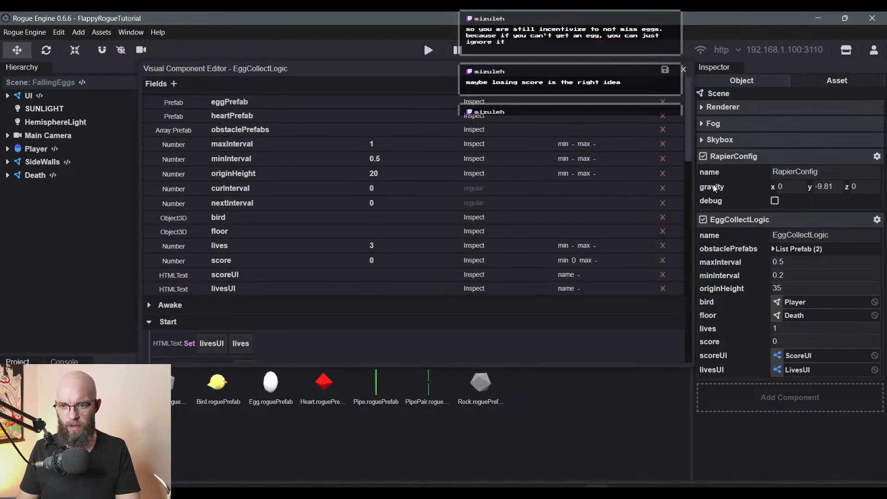
# - Expand the obstaclePrefabs list of EggCollectLogic and examine the spawn logic in the Update method
pyautogui.click(790, 248)
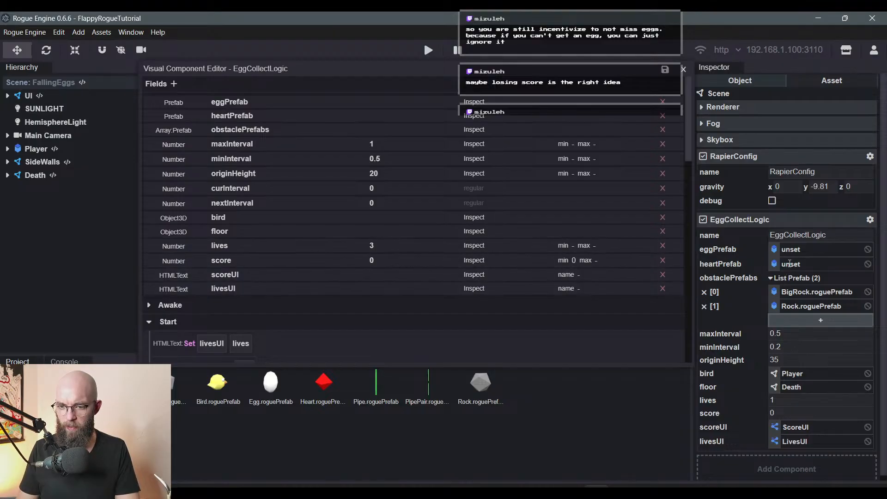
pyautogui.scroll(-15, 296, 244)
pyautogui.scroll(-1, 290, 251)
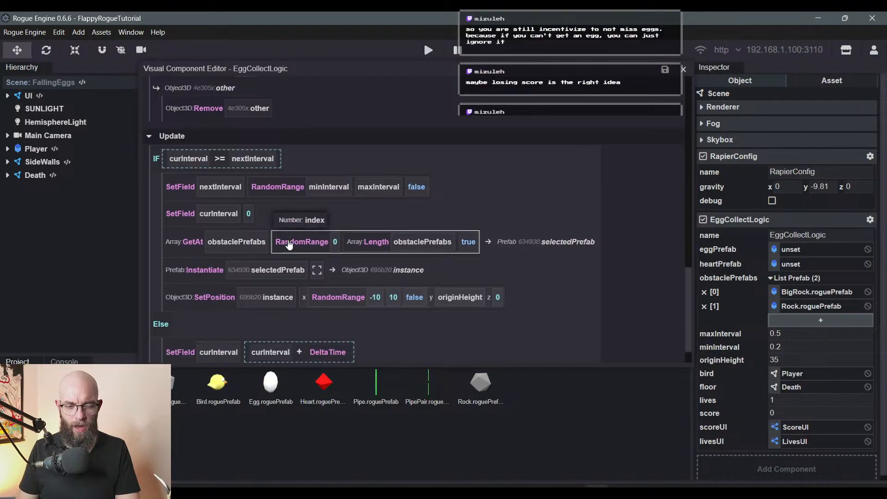
pyautogui.scroll(1, 296, 230)
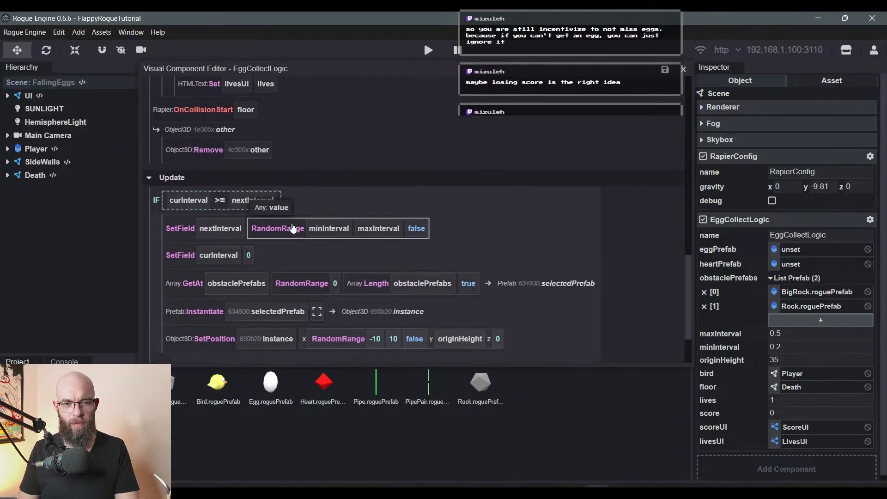
pyautogui.scroll(-2, 253, 247)
pyautogui.scroll(2, 251, 246)
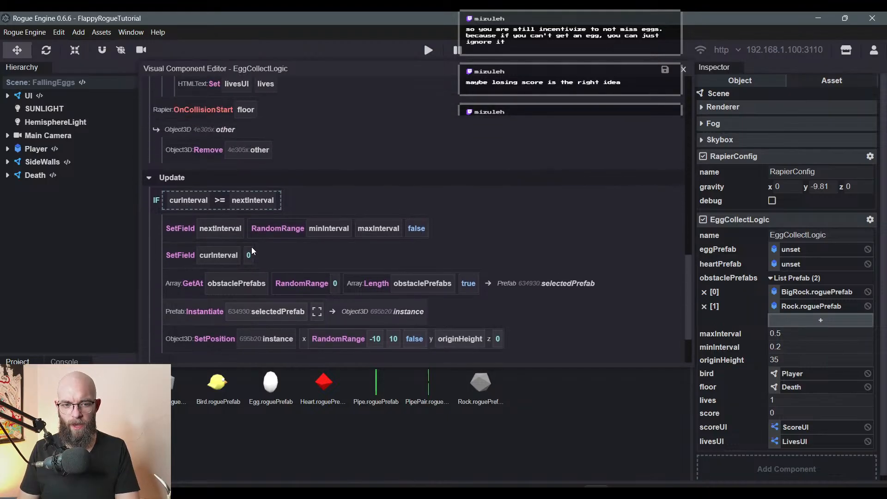
pyautogui.rightClick(177, 261)
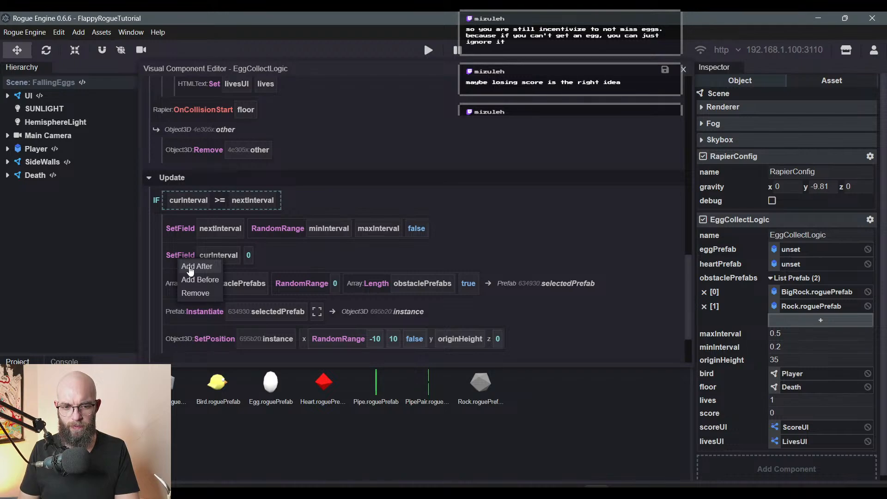
pyautogui.click(171, 260)
pyautogui.rightClick(174, 257)
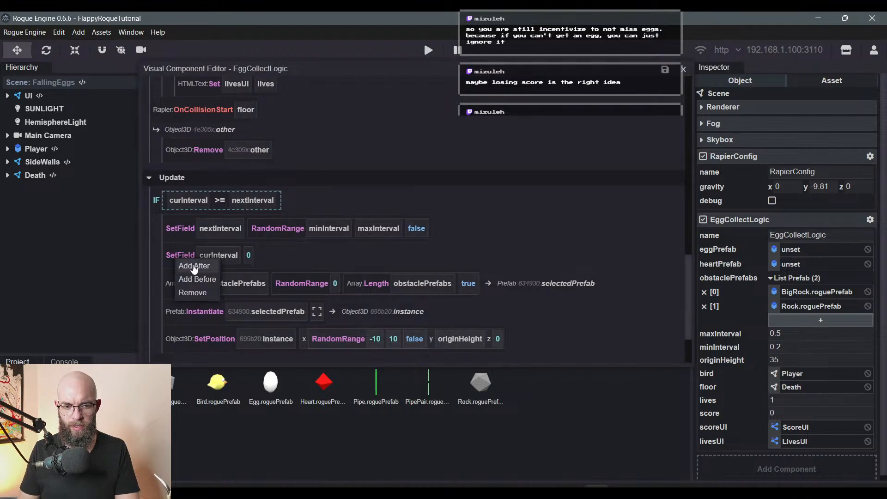
pyautogui.click(178, 249)
# - Add a RandomRange node after the SetPosition node inside the Update method's interval IF block
pyautogui.scroll(-2, 181, 261)
pyautogui.rightClick(192, 264)
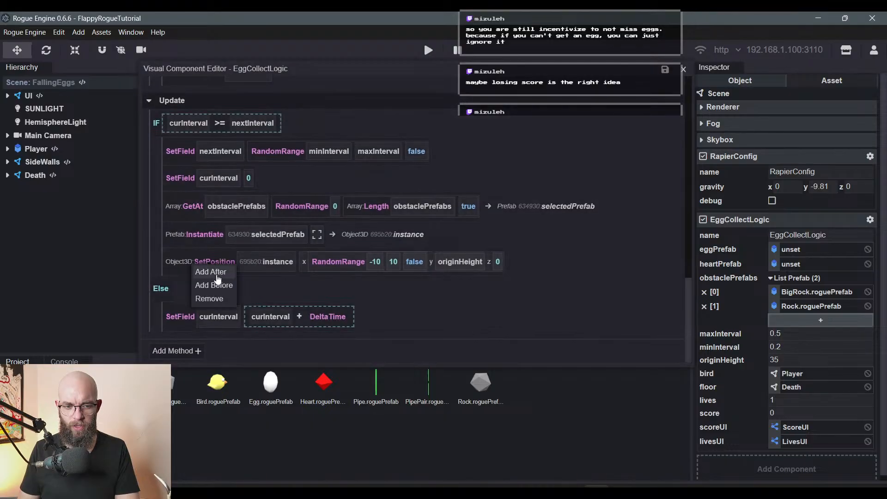
pyautogui.click(203, 271)
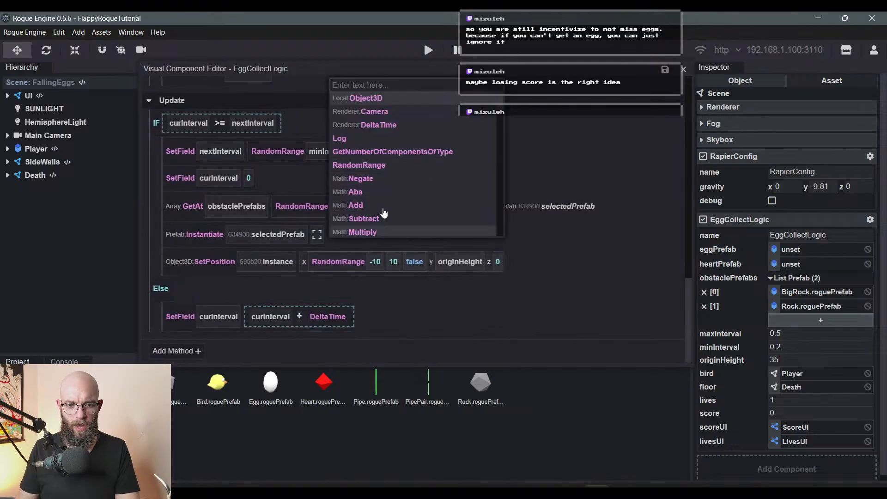
pyautogui.click(423, 166)
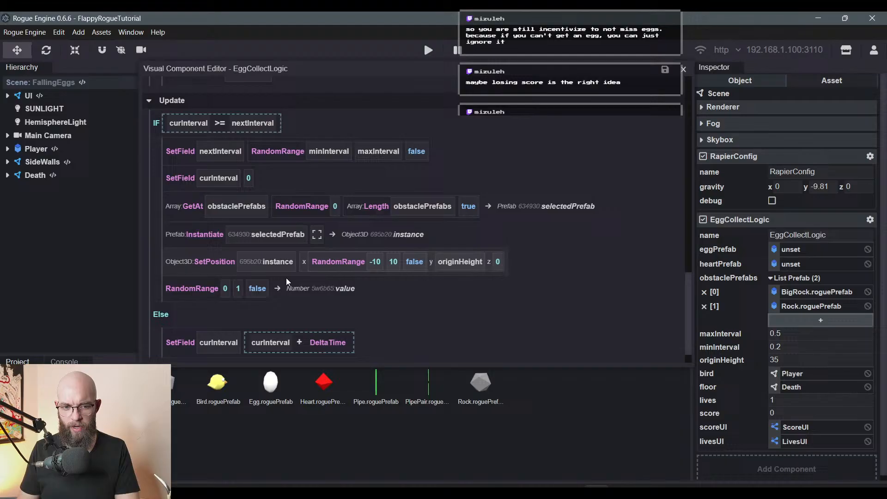
# - Set the maximum of the newly added RandomRange node to 10
pyautogui.click(238, 289)
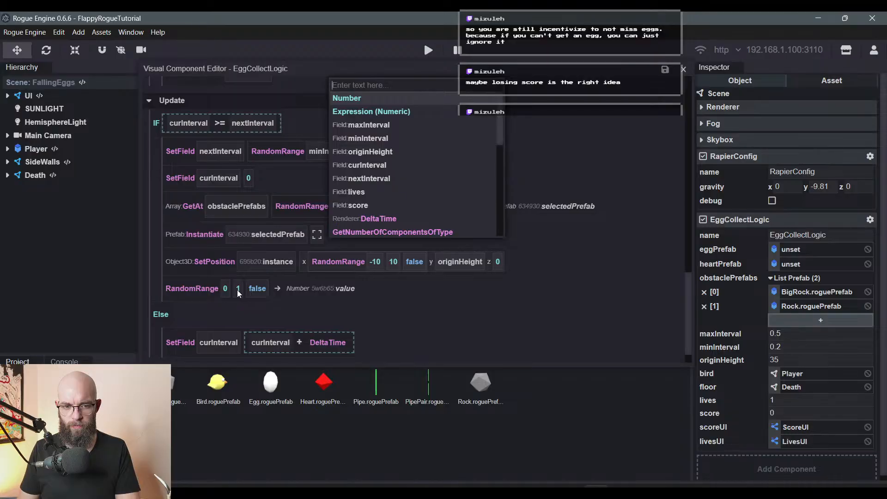
pyautogui.click(238, 291)
pyautogui.rightClick(238, 291)
pyautogui.click(253, 301)
pyautogui.doubleClick(248, 290)
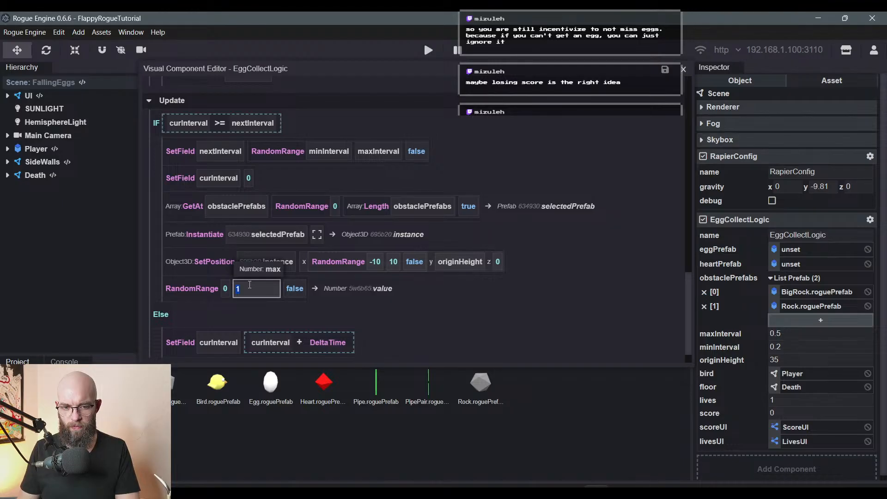
pyautogui.write('10')
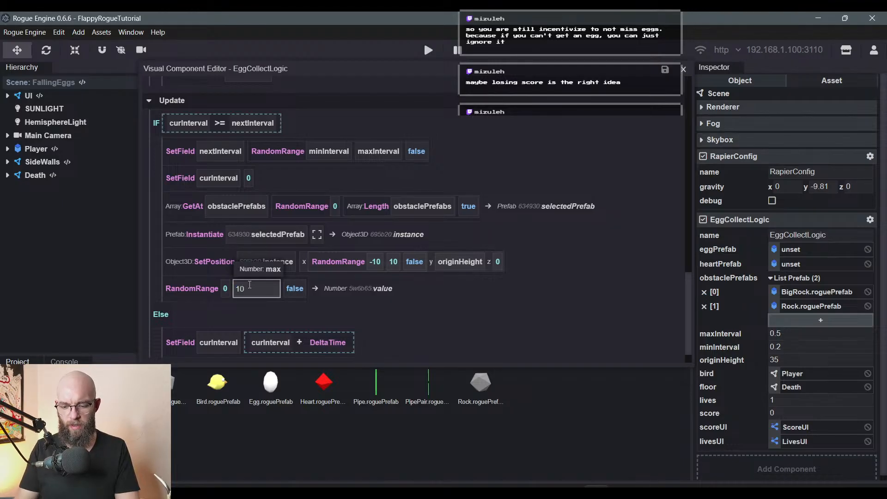
pyautogui.press('Return')
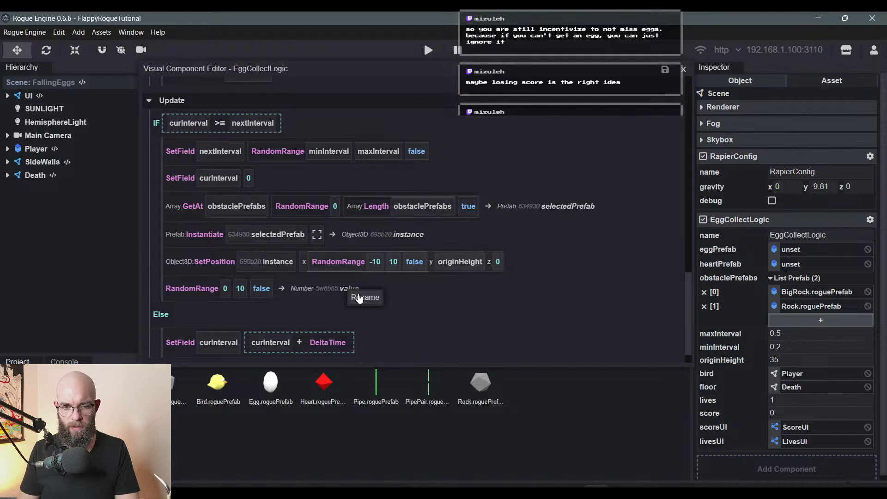
# - Rename the output value of the 0 to 10 RandomRange node to chance
pyautogui.doubleClick(359, 290)
pyautogui.doubleClick(356, 289)
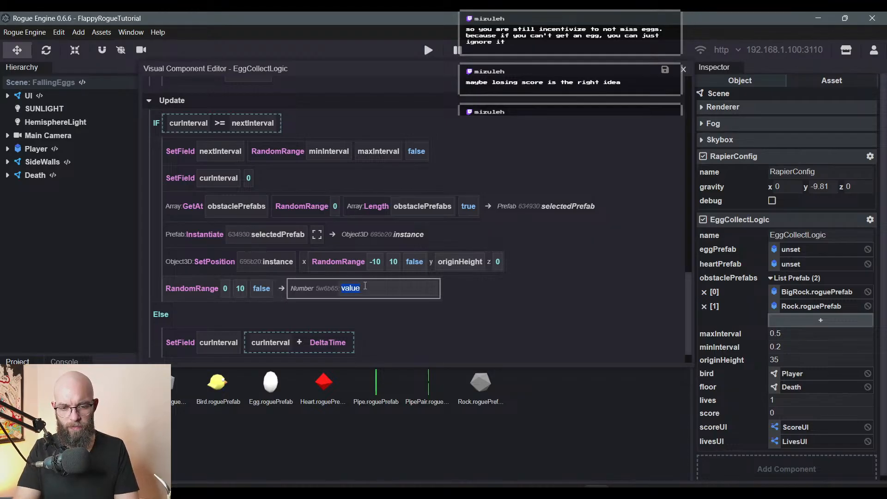
pyautogui.write('chances')
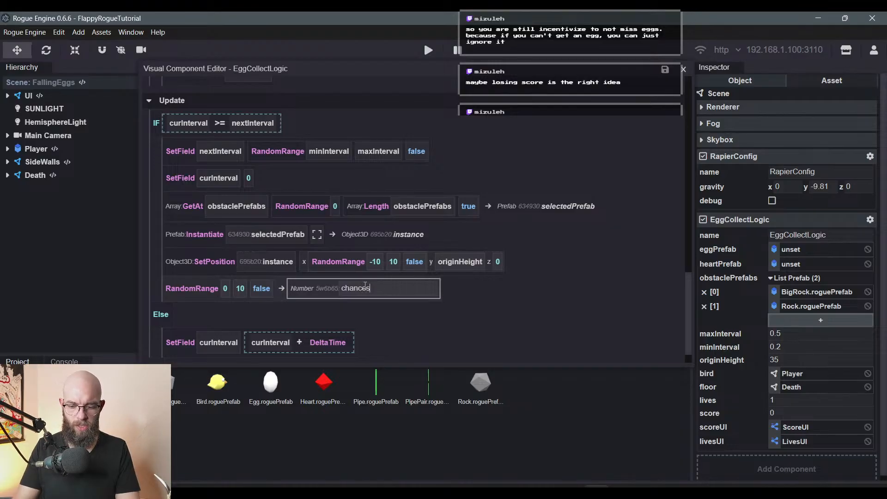
pyautogui.press('Return')
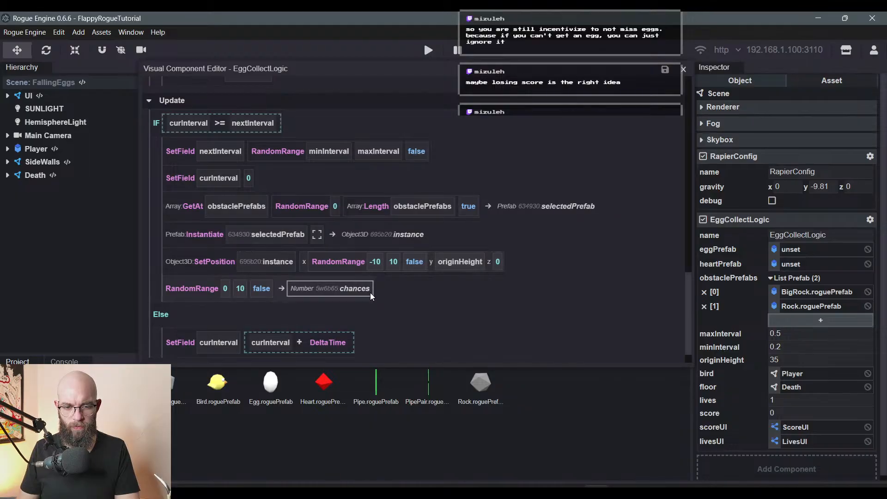
pyautogui.rightClick(367, 289)
pyautogui.click(375, 296)
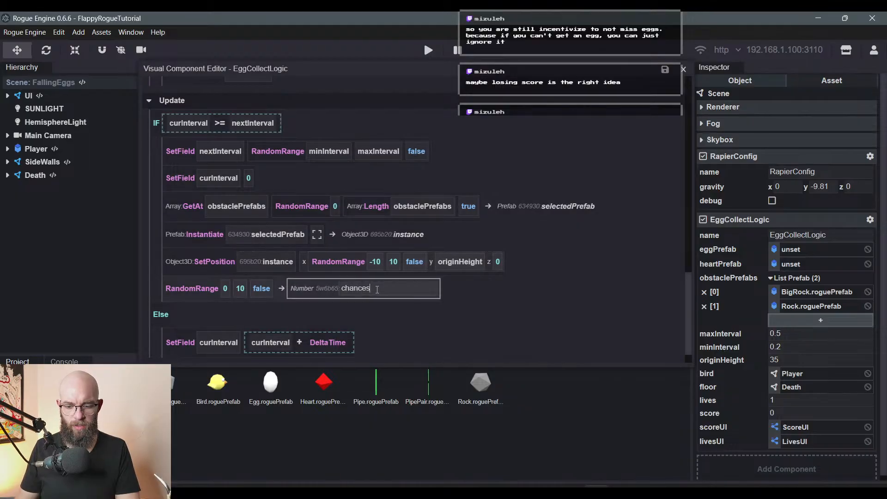
pyautogui.press('Return')
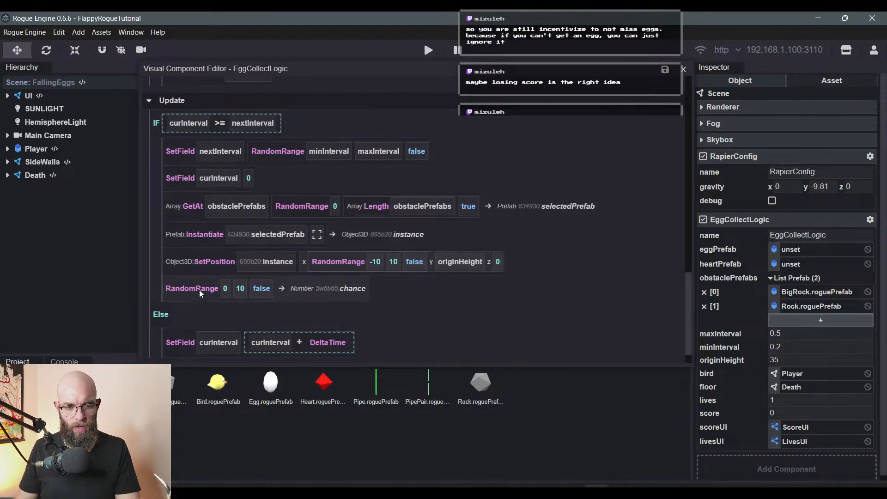
# - Add an IF block after the RandomRange node that outputs chance
pyautogui.rightClick(200, 290)
pyautogui.click(219, 298)
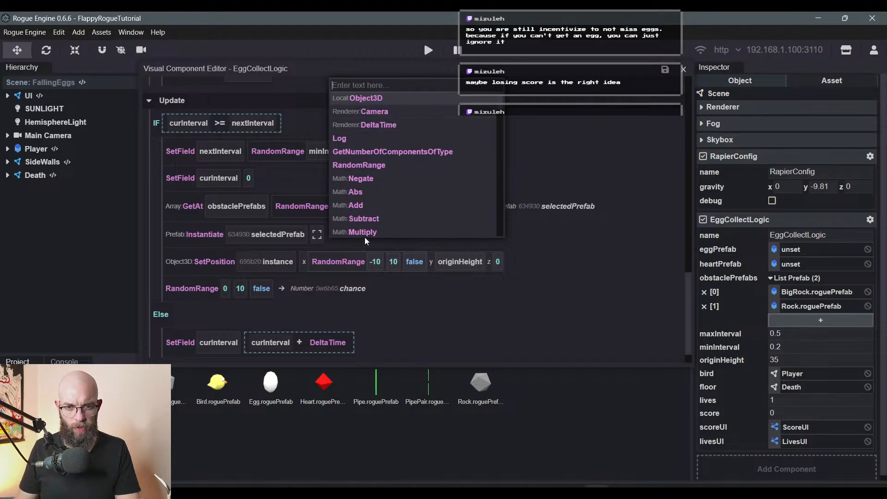
pyautogui.write('if')
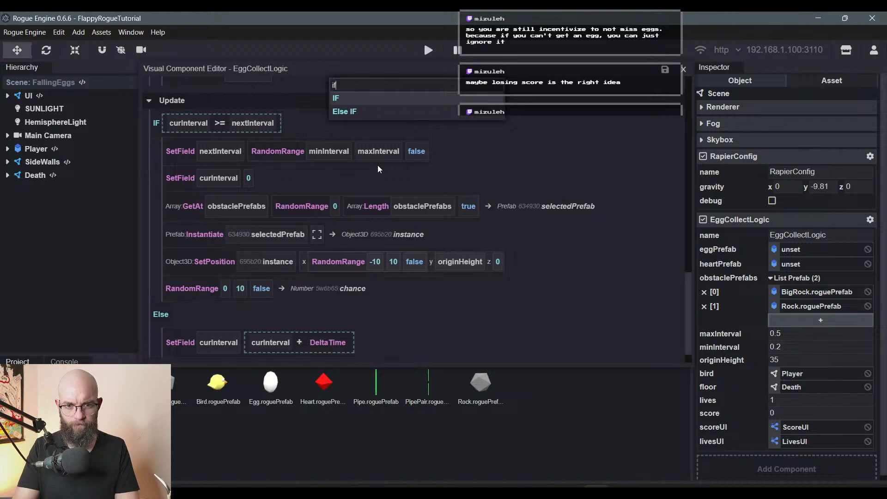
pyautogui.press('Return')
# - Make the new IF block's condition a Boolean expression and use the chance variable as its first term
pyautogui.scroll(-2, 378, 168)
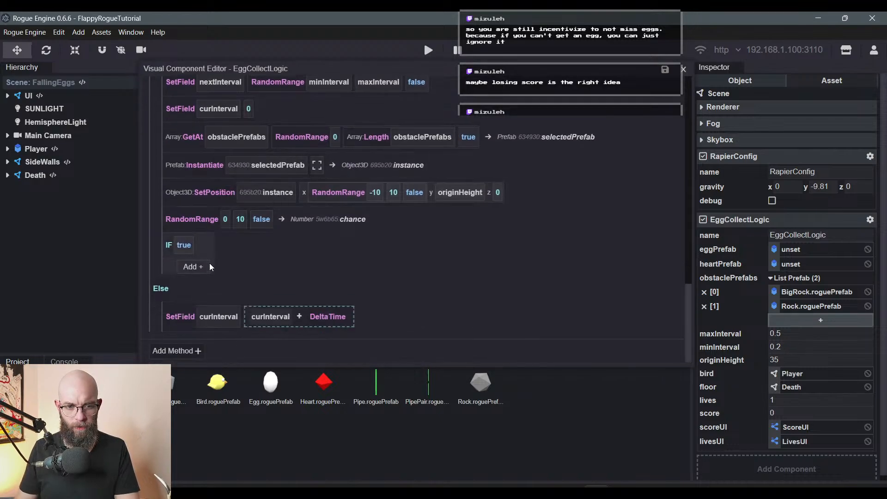
pyautogui.rightClick(190, 247)
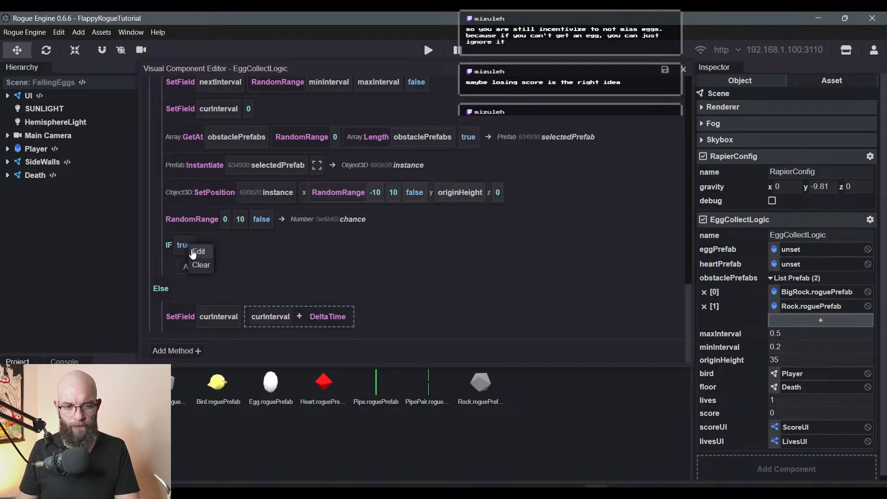
pyautogui.click(184, 243)
pyautogui.click(184, 246)
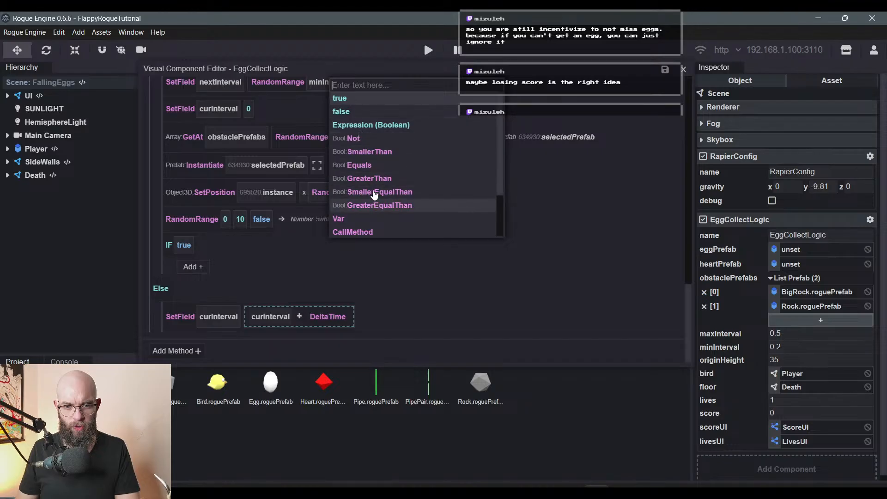
pyautogui.scroll(-3, 365, 132)
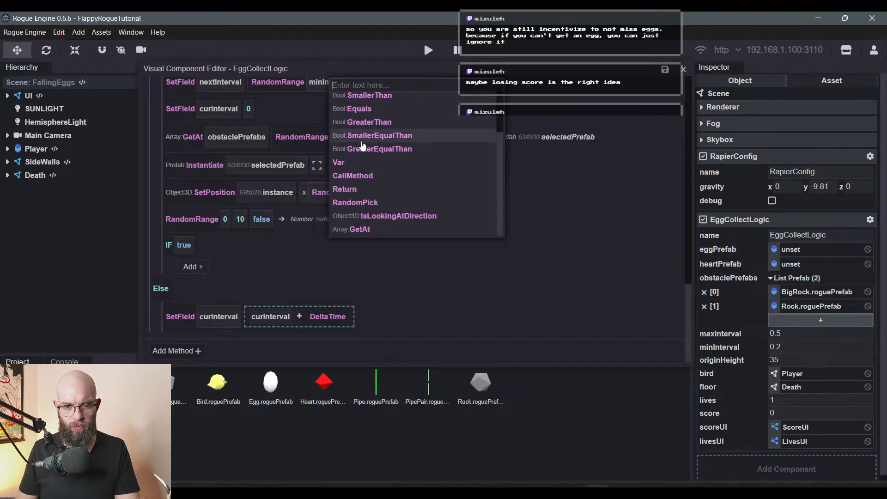
pyautogui.scroll(3, 361, 139)
pyautogui.click(360, 130)
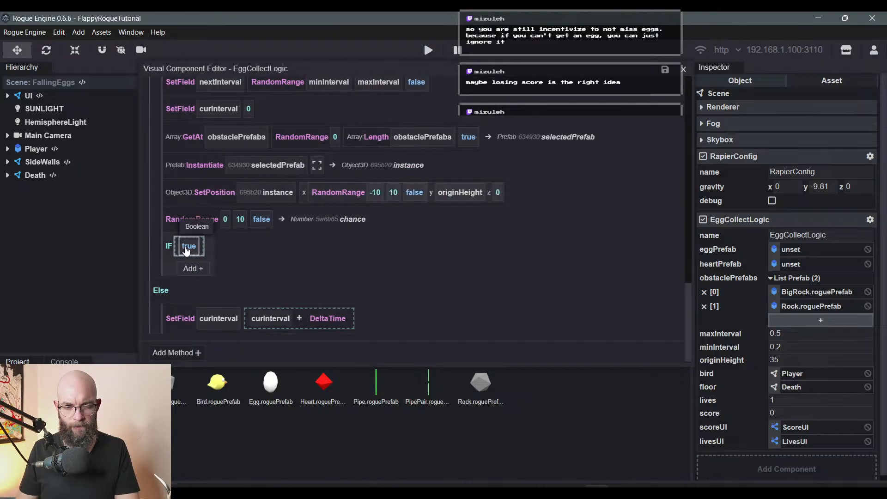
pyautogui.click(188, 246)
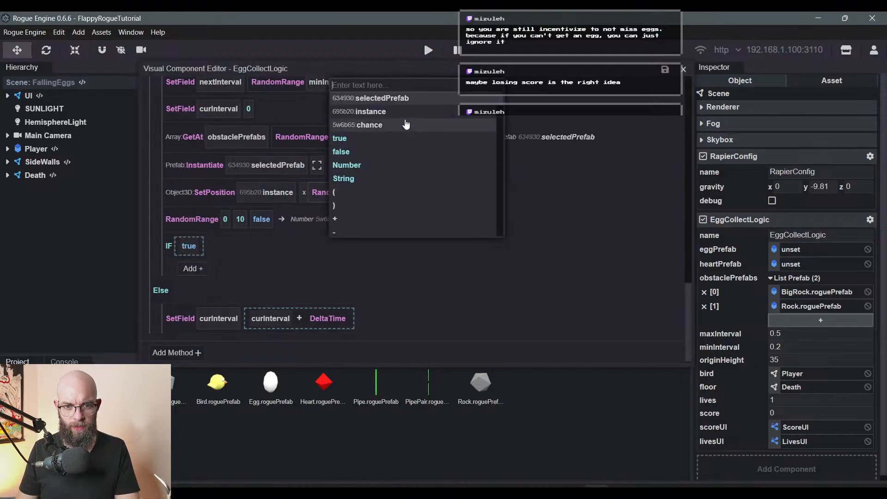
pyautogui.click(384, 130)
# - Extend the IF condition after chance with a greater-than operator and a Number term
pyautogui.rightClick(228, 246)
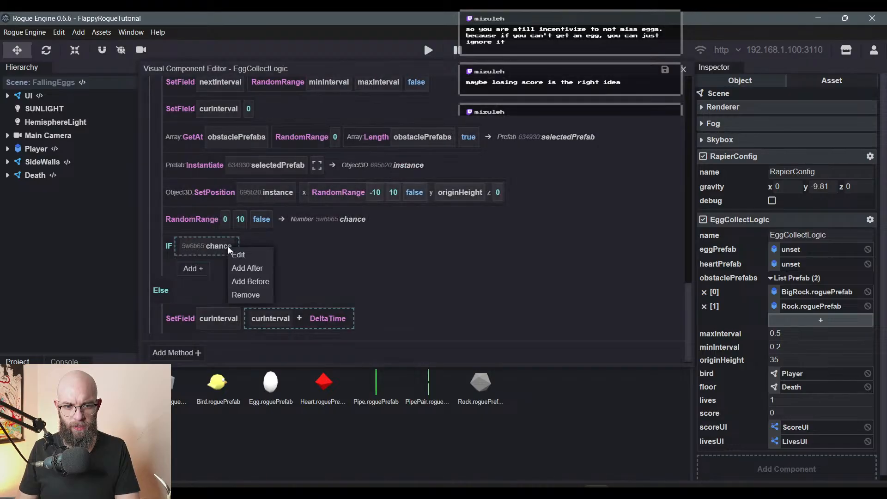
pyautogui.click(260, 258)
pyautogui.scroll(-5, 363, 152)
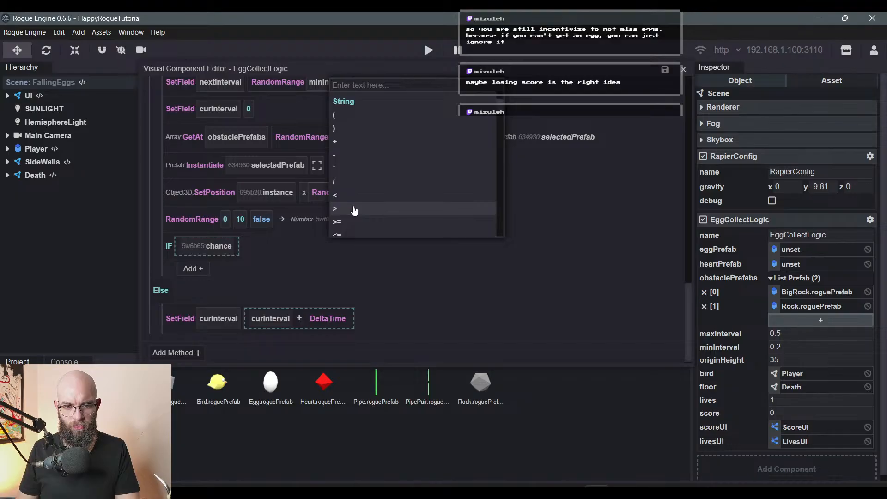
pyautogui.click(354, 210)
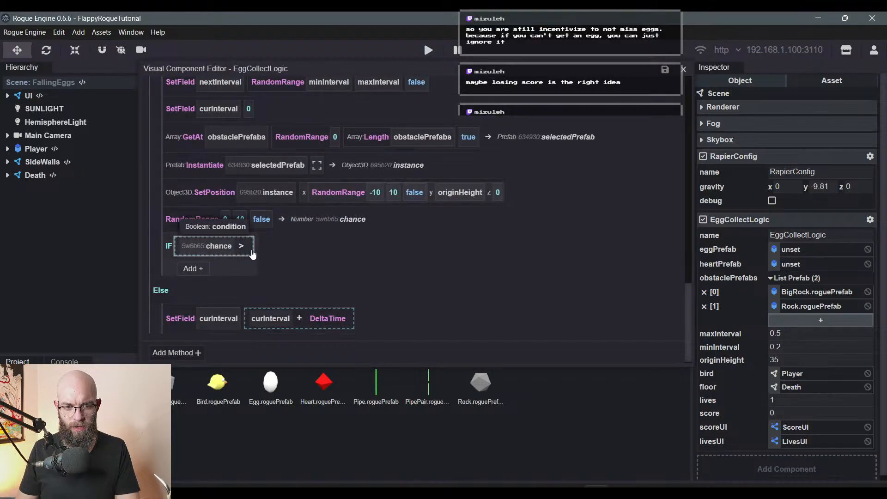
pyautogui.rightClick(244, 244)
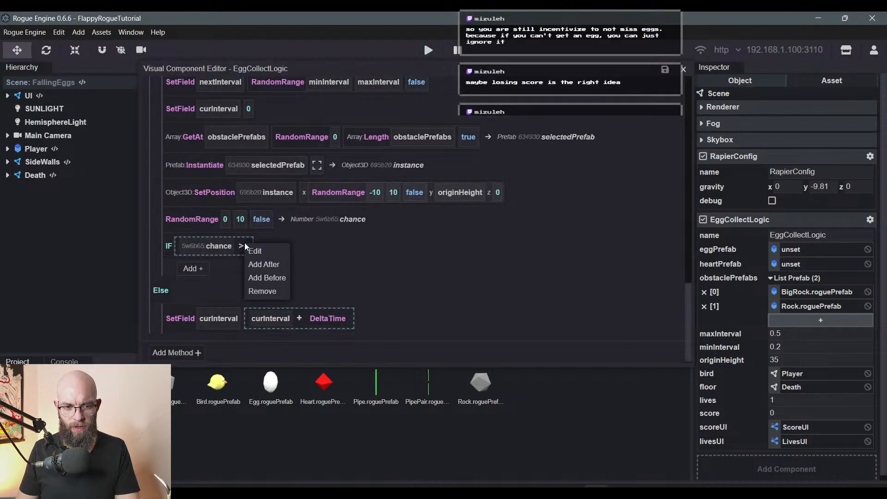
pyautogui.click(262, 264)
pyautogui.click(346, 165)
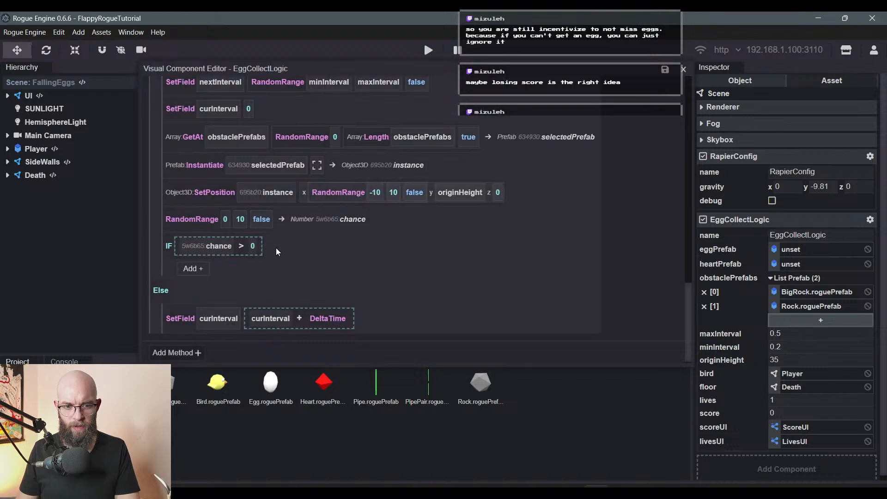
pyautogui.rightClick(254, 248)
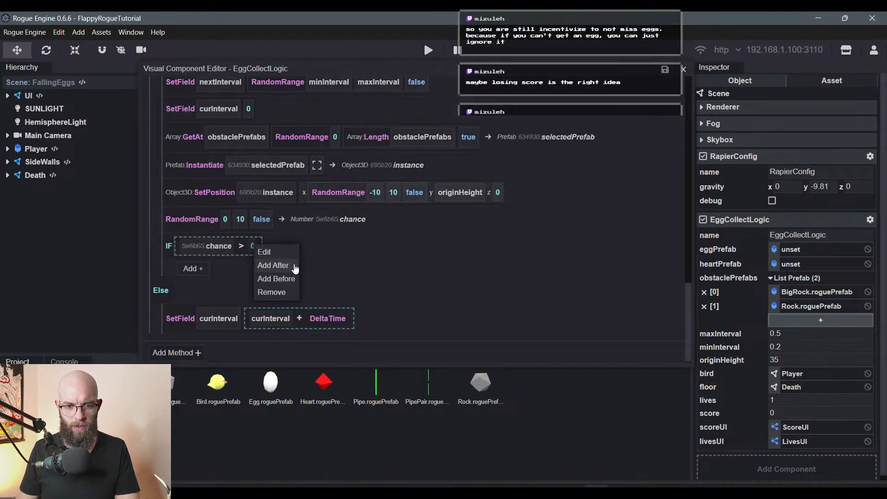
pyautogui.click(264, 263)
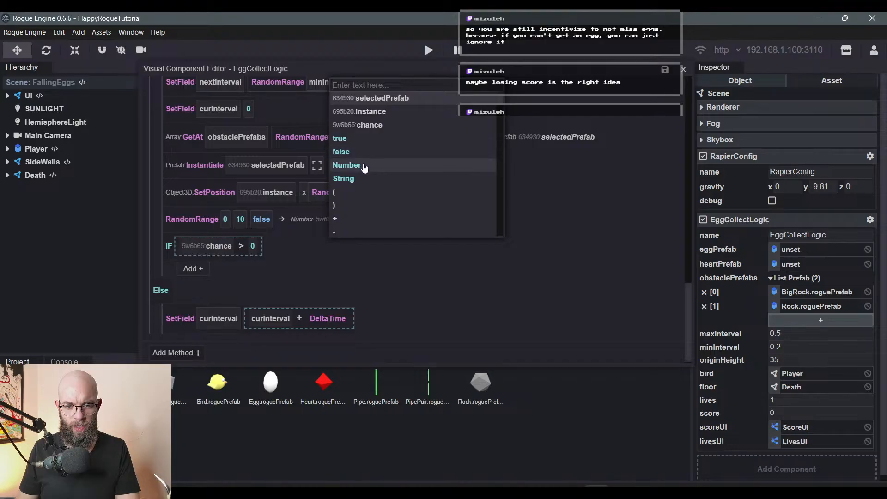
pyautogui.click(363, 166)
pyautogui.rightClick(262, 246)
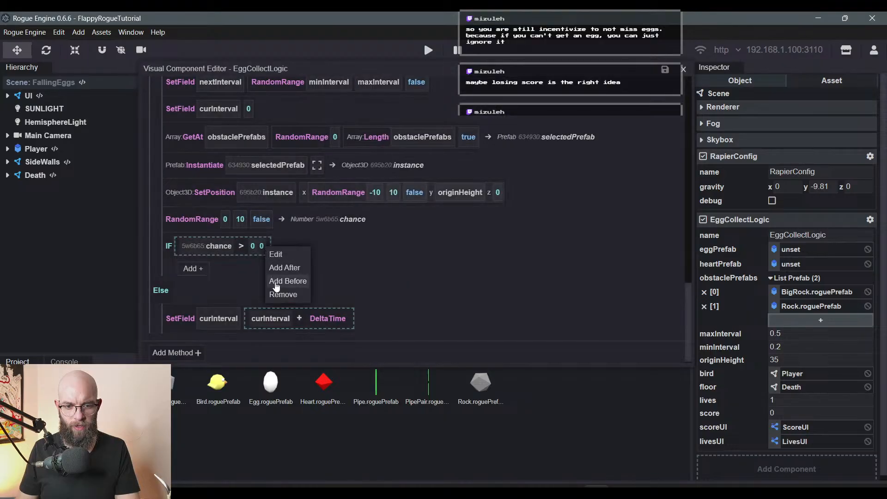
pyautogui.click(276, 292)
# - Remove the extra number term from the IF condition and set the number that chance is compared against to 5
pyautogui.rightClick(253, 249)
pyautogui.click(261, 253)
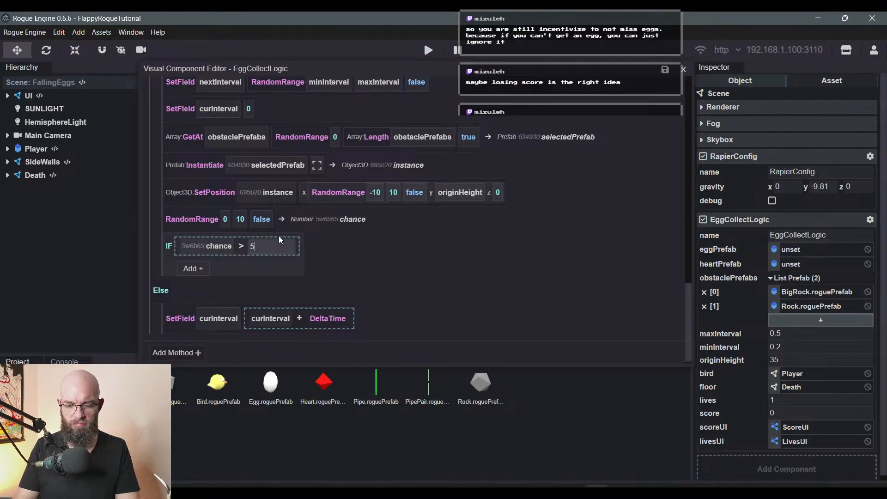
pyautogui.press('Return')
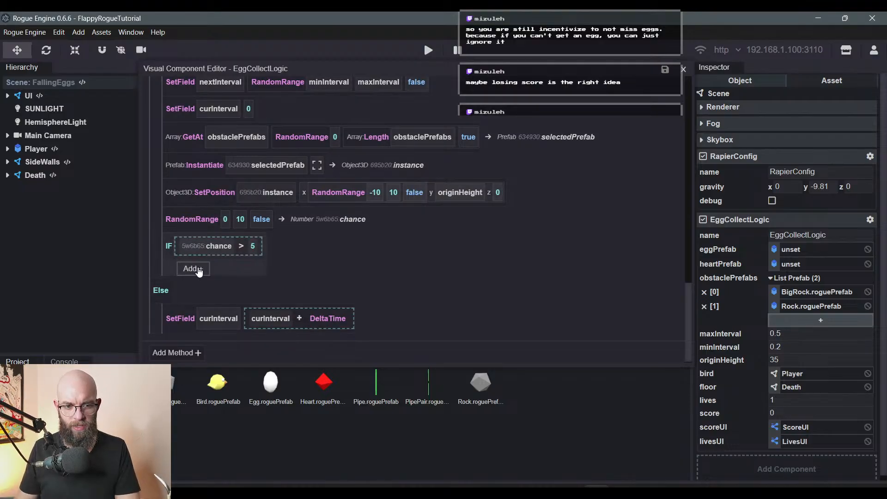
# - Add a Prefab Instantiate node inside the chance > 5 IF block and use the eggPrefab field as its prefab
pyautogui.click(199, 271)
pyautogui.write('inst')
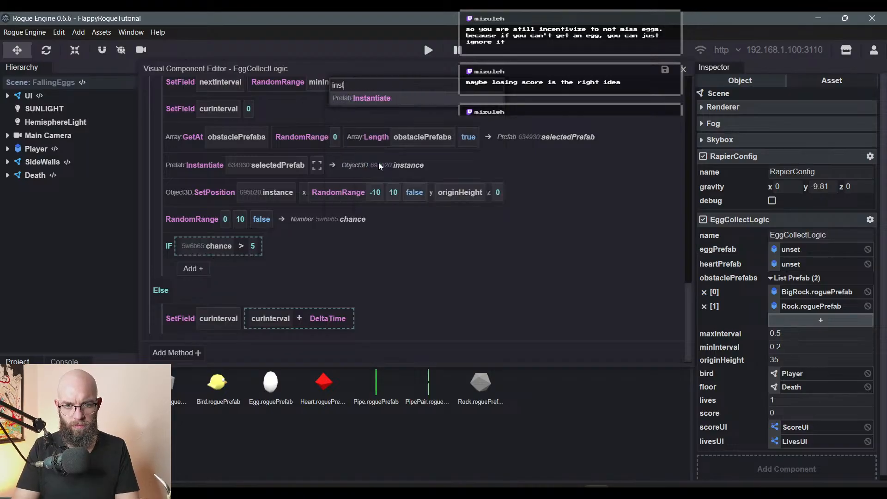
pyautogui.press('Return')
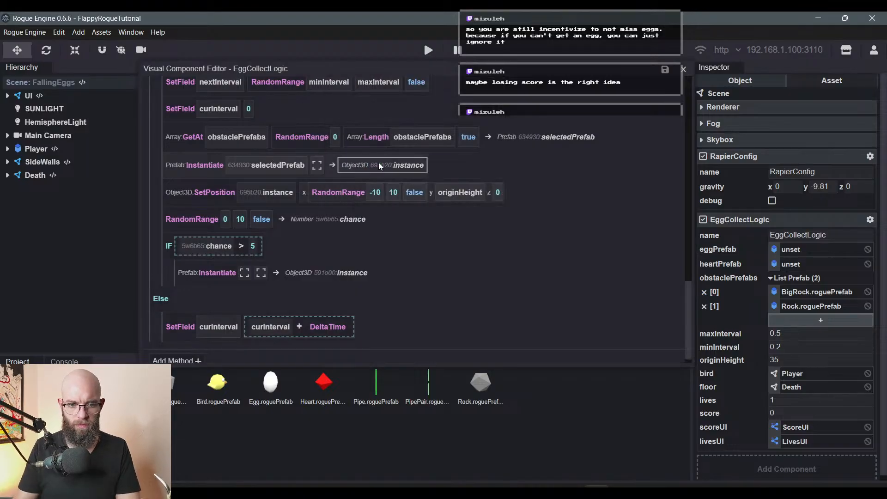
pyautogui.click(244, 275)
pyautogui.click(387, 113)
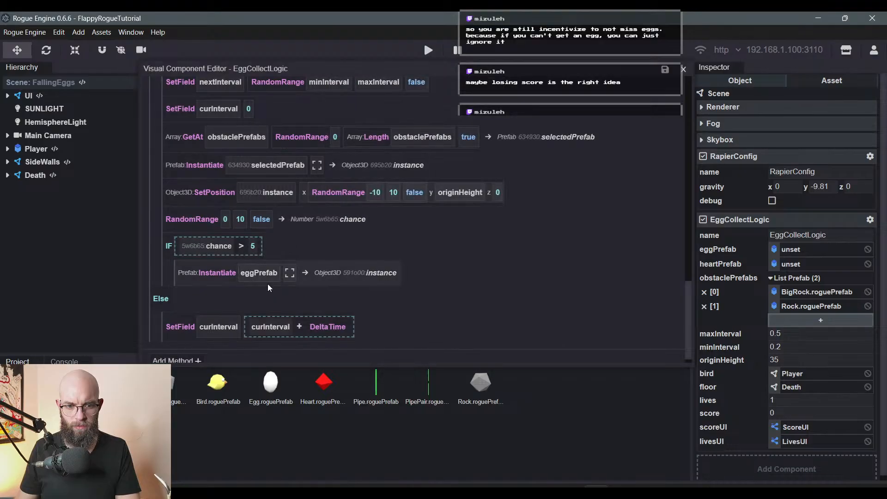
pyautogui.click(290, 273)
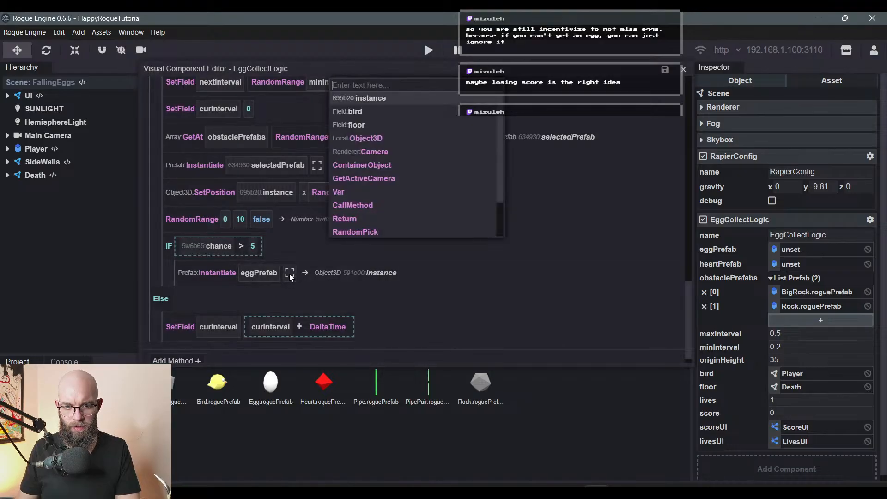
pyautogui.click(290, 278)
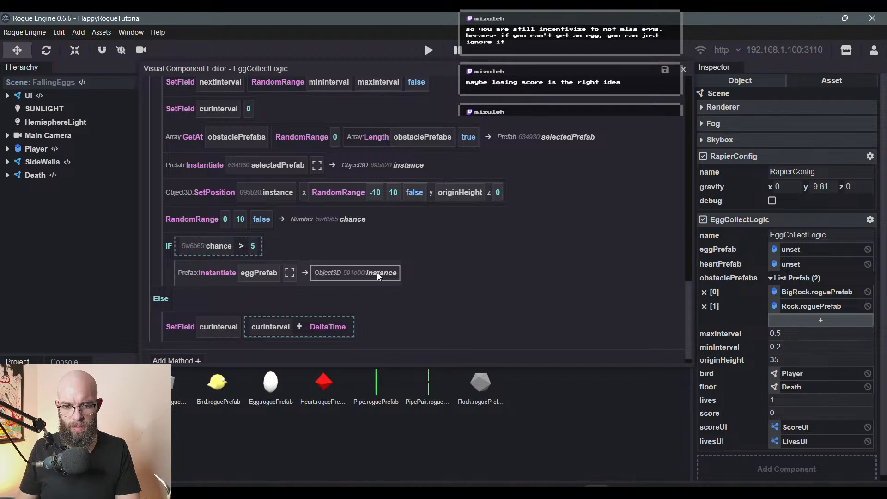
# - Rename the output value of the eggPrefab Instantiate node to egg
pyautogui.rightClick(381, 277)
pyautogui.click(389, 282)
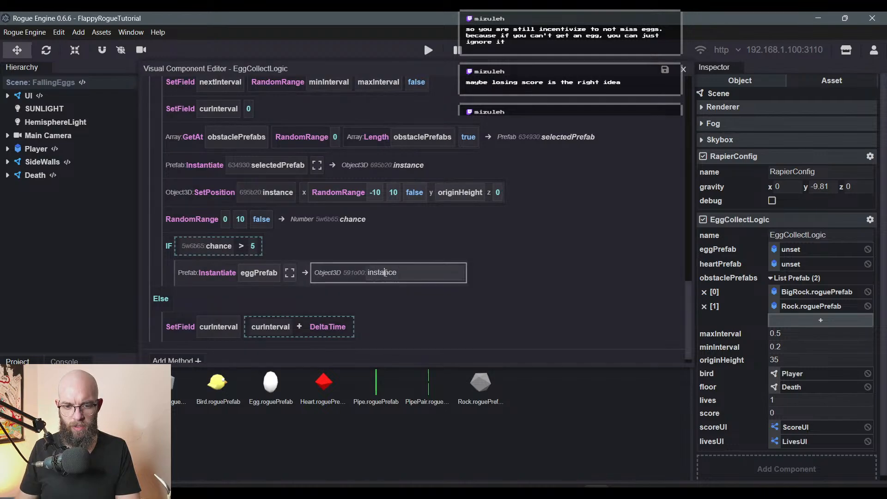
pyautogui.doubleClick(386, 271)
pyautogui.write('egg')
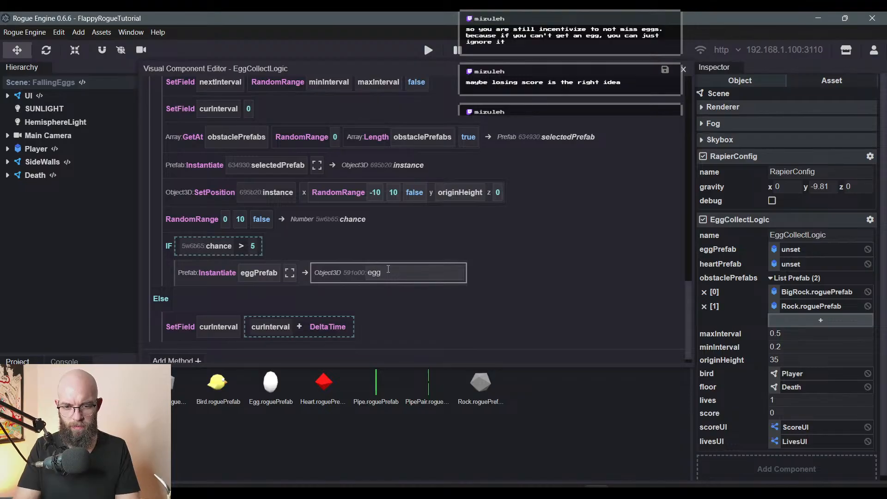
pyautogui.press('Return')
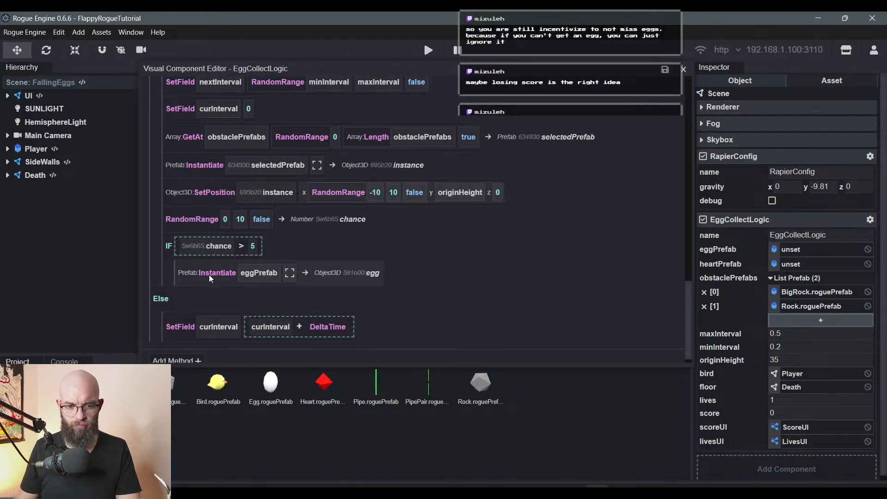
pyautogui.rightClick(170, 246)
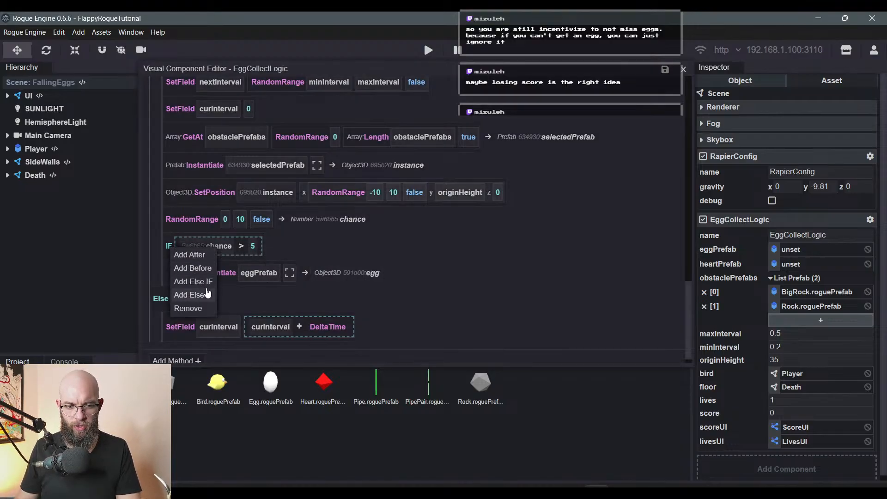
pyautogui.click(193, 281)
pyautogui.scroll(-1, 202, 275)
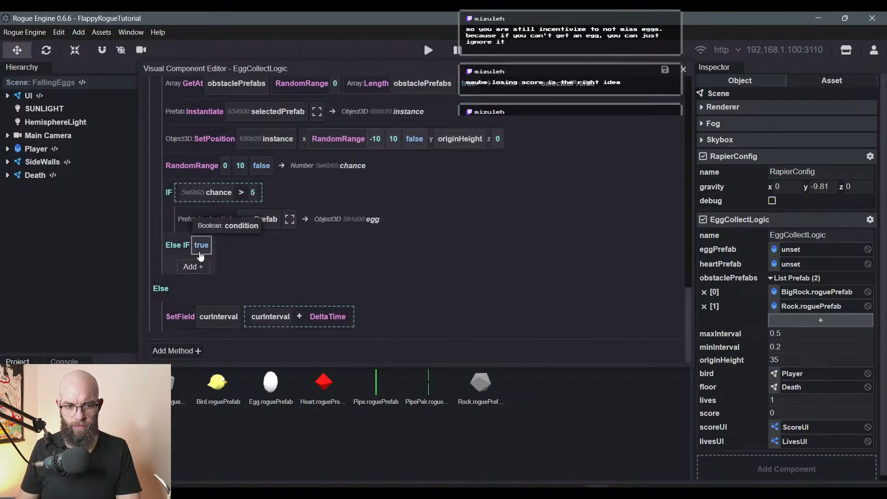
pyautogui.rightClick(181, 244)
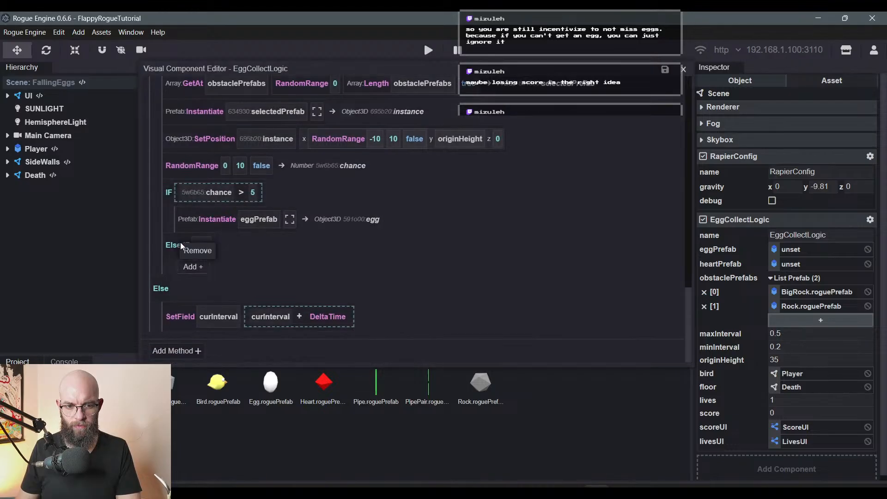
pyautogui.click(203, 252)
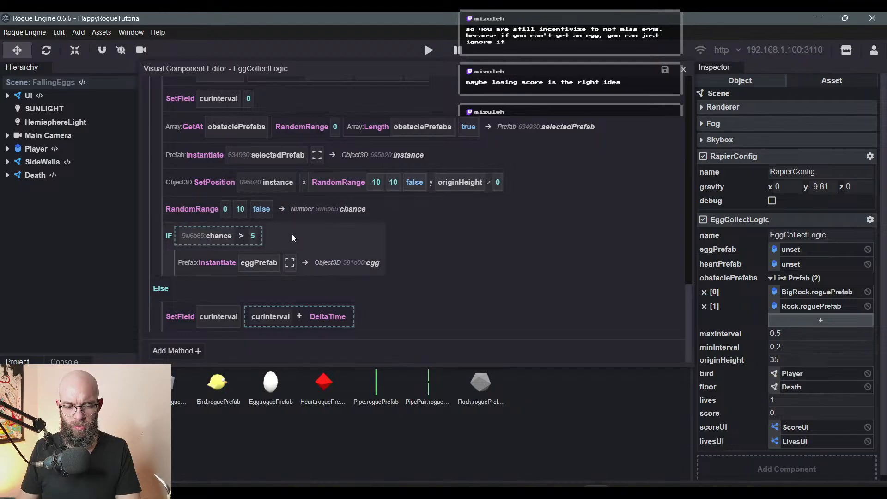
# - Add a separate IF block directly after the chance > 5 IF block
pyautogui.rightClick(167, 236)
pyautogui.rightClick(166, 235)
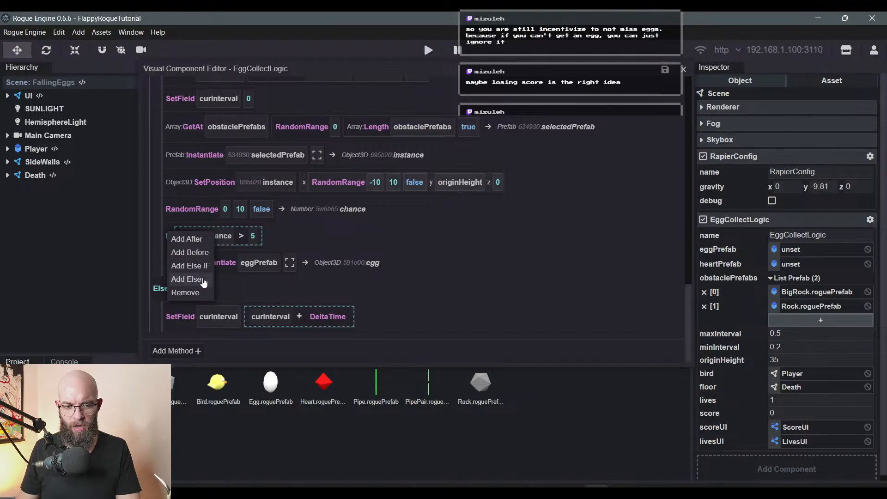
pyautogui.click(198, 240)
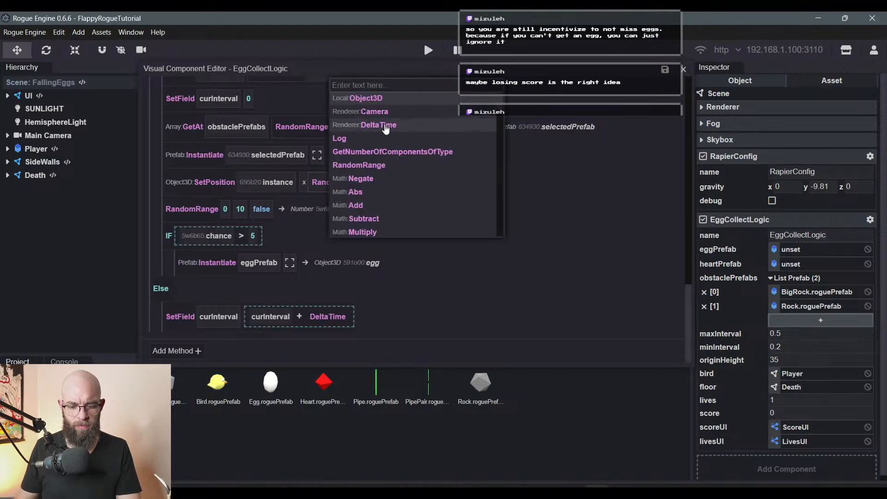
pyautogui.write('if')
pyautogui.press('Return')
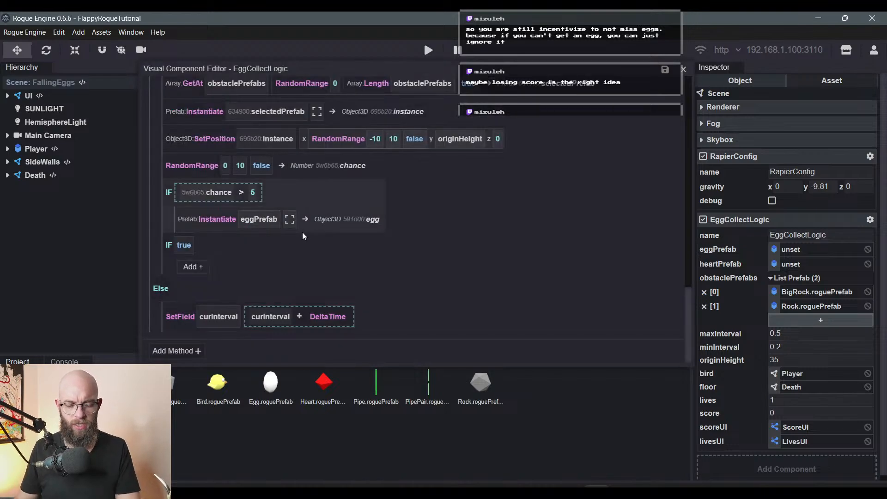
# - Make the second IF block's condition a Boolean expression with the chance variable as its first term
pyautogui.click(185, 246)
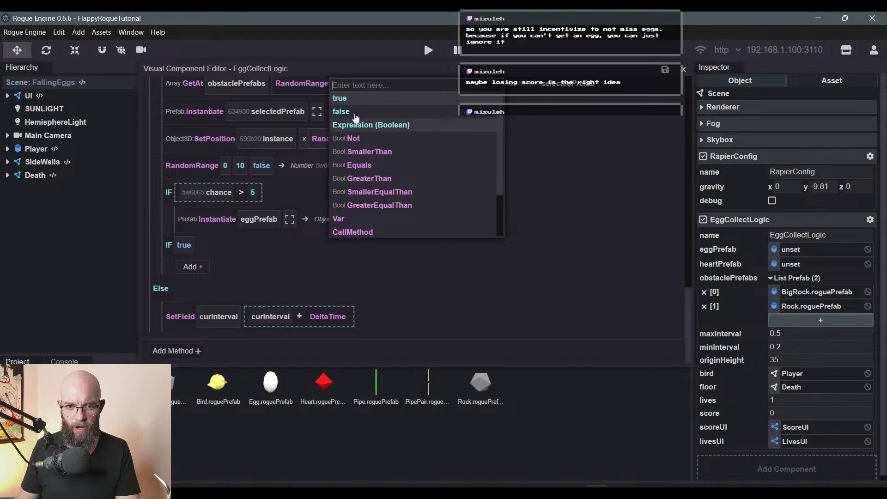
pyautogui.click(385, 123)
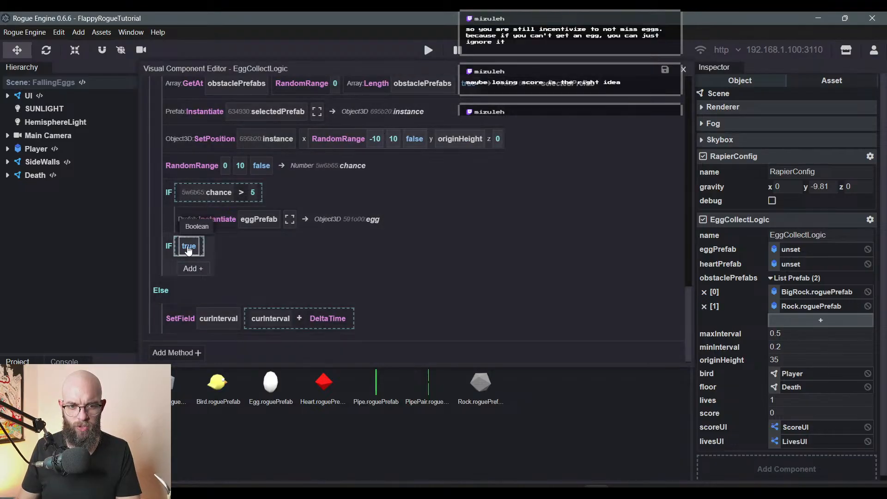
pyautogui.click(189, 249)
pyautogui.click(384, 128)
# - Extend the second IF condition after chance with a less-than operator and a Number term set to 0.5
pyautogui.rightClick(221, 249)
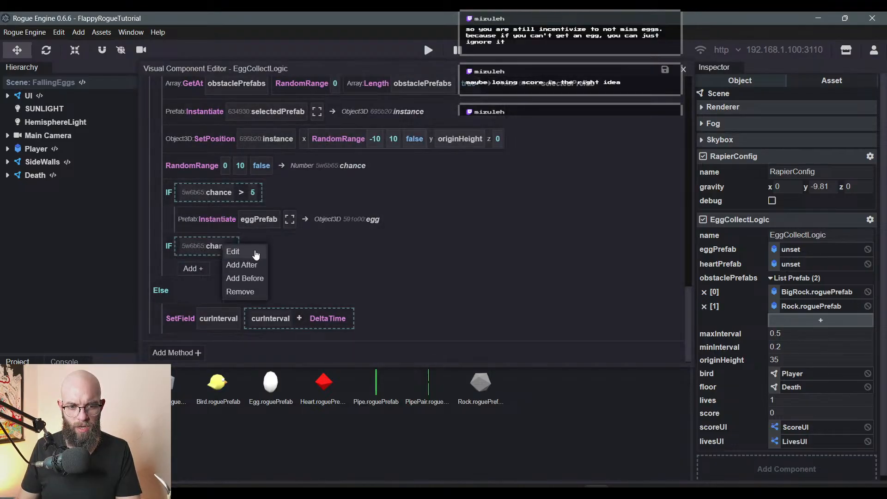
pyautogui.click(262, 269)
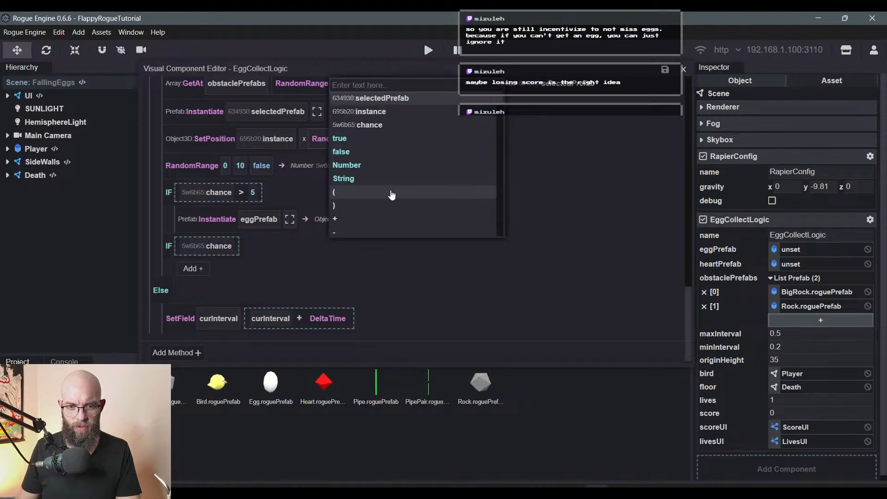
pyautogui.scroll(-2, 386, 194)
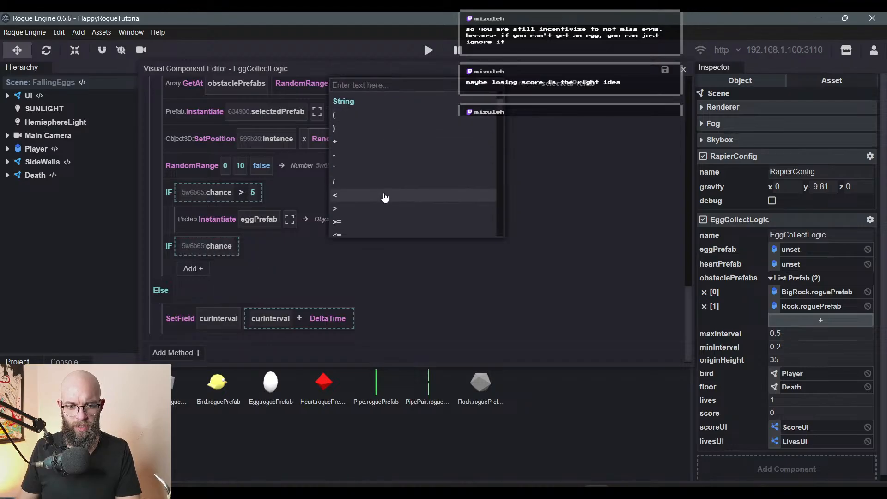
pyautogui.click(385, 198)
pyautogui.rightClick(243, 245)
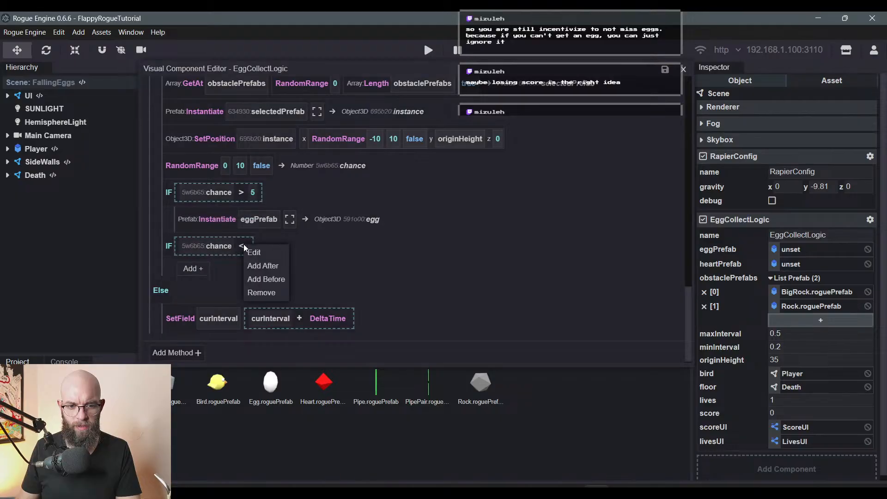
pyautogui.click(286, 267)
pyautogui.click(347, 167)
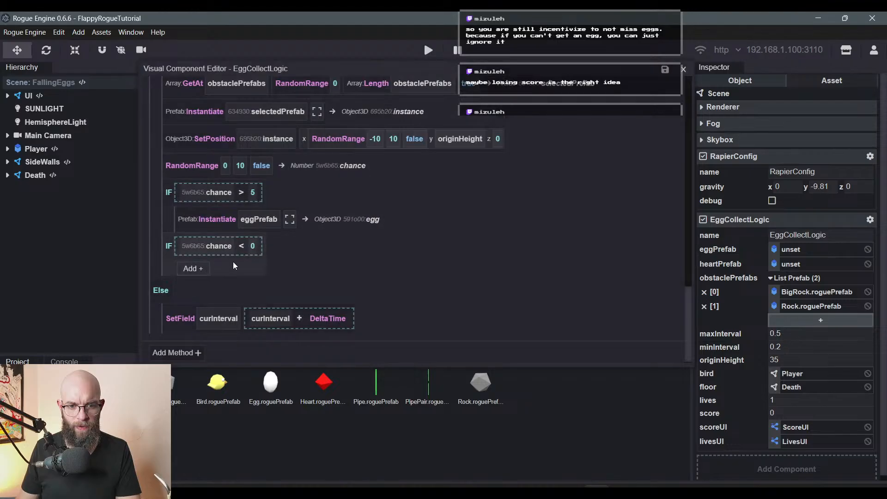
pyautogui.rightClick(253, 248)
pyautogui.click(257, 246)
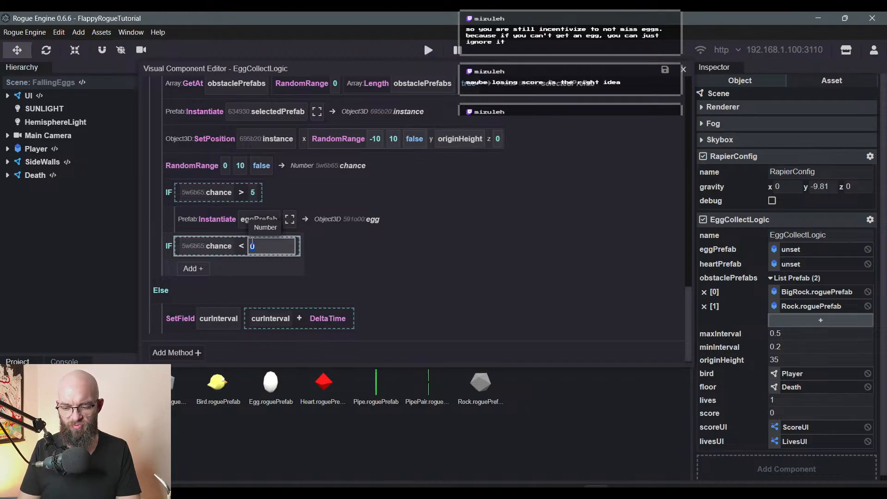
pyautogui.write('0.5')
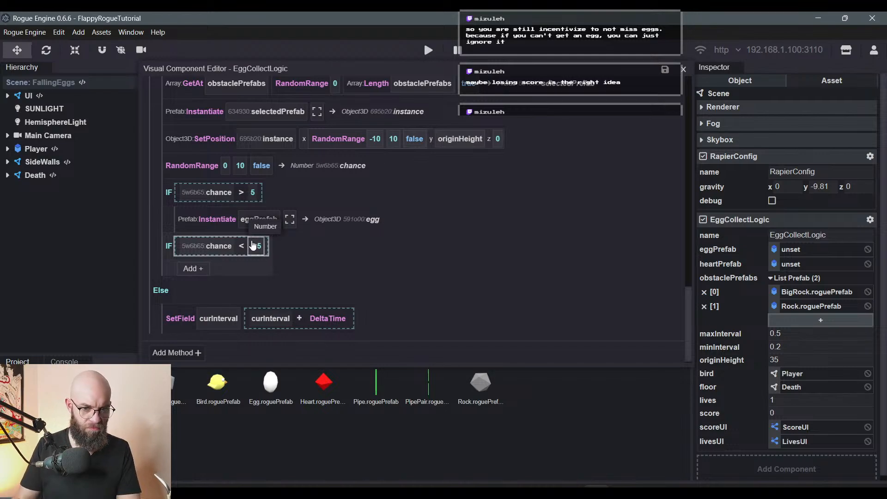
pyautogui.press('Return')
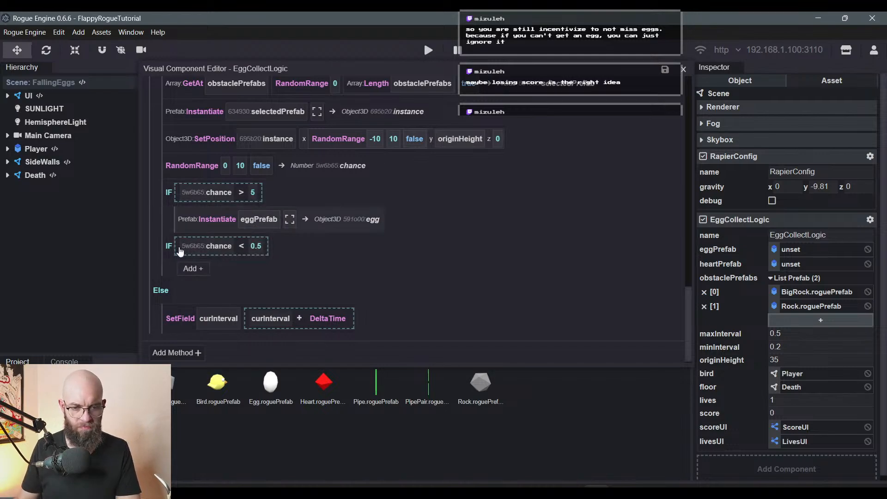
# - Add a Prefab Instantiate node inside the chance < 0.5 IF block and use the heartPrefab field as its prefab
pyautogui.click(206, 270)
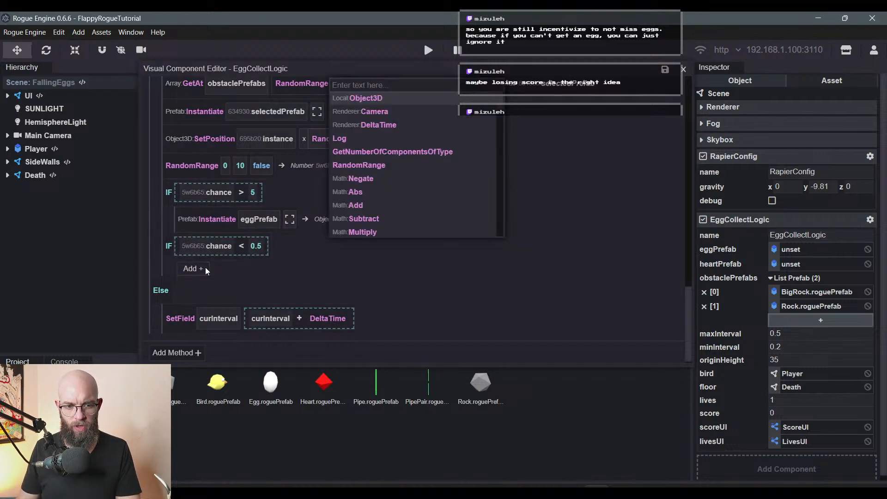
pyautogui.click(206, 268)
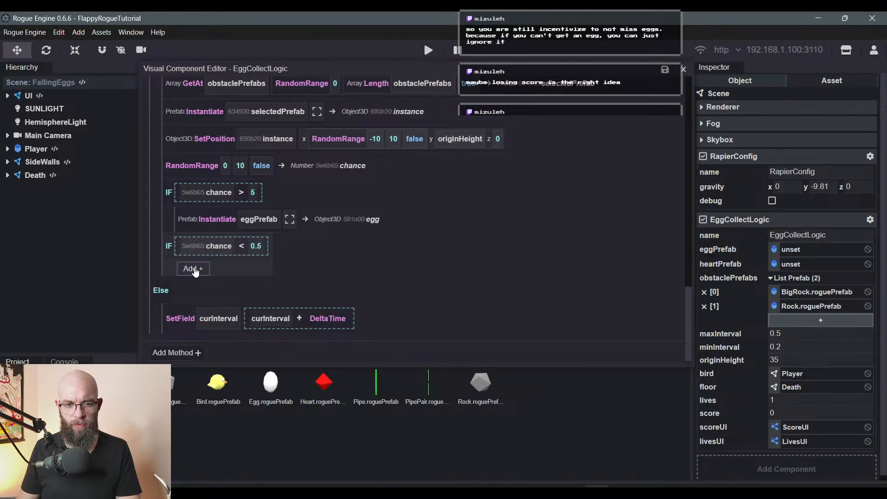
pyautogui.click(193, 269)
pyautogui.write('ins')
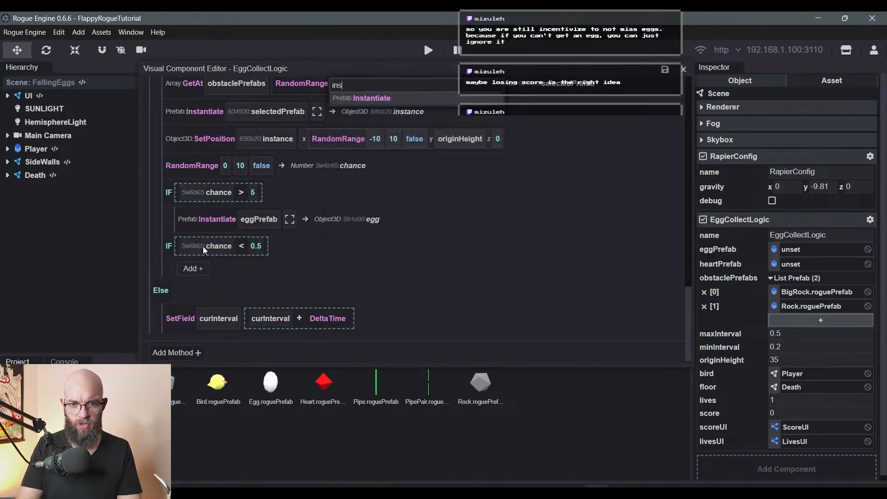
pyautogui.press('Return')
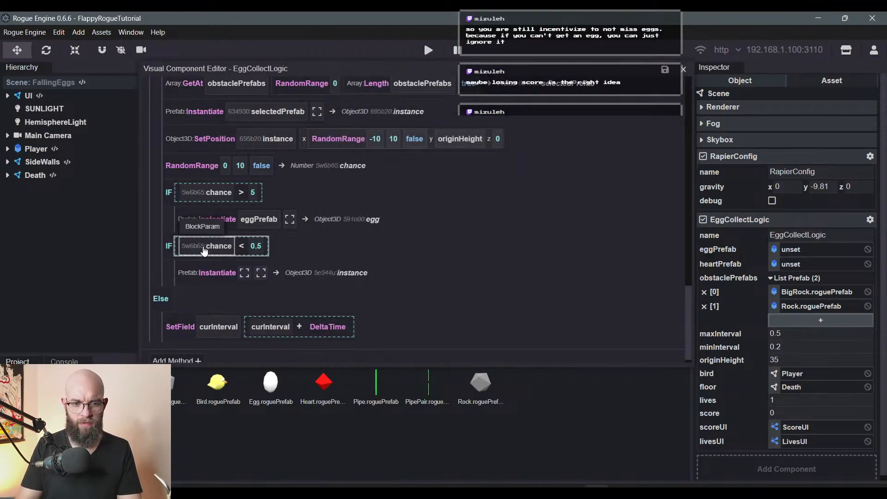
pyautogui.click(246, 275)
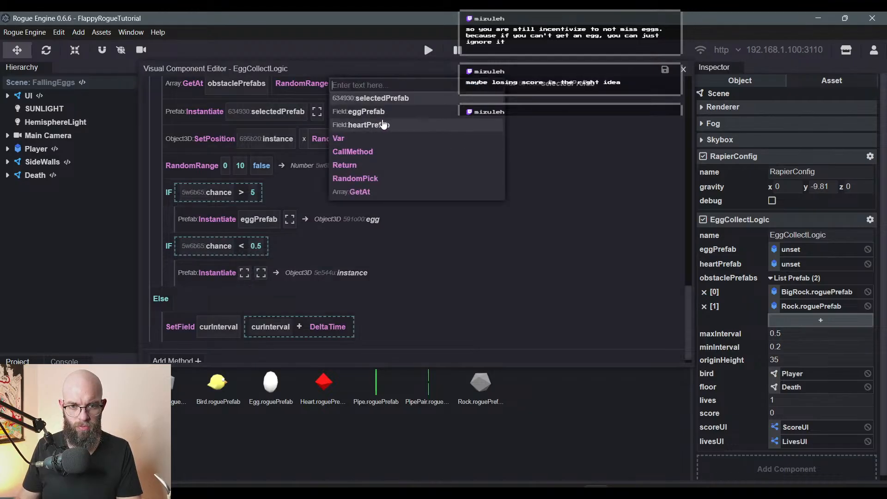
pyautogui.click(365, 124)
pyautogui.click(296, 274)
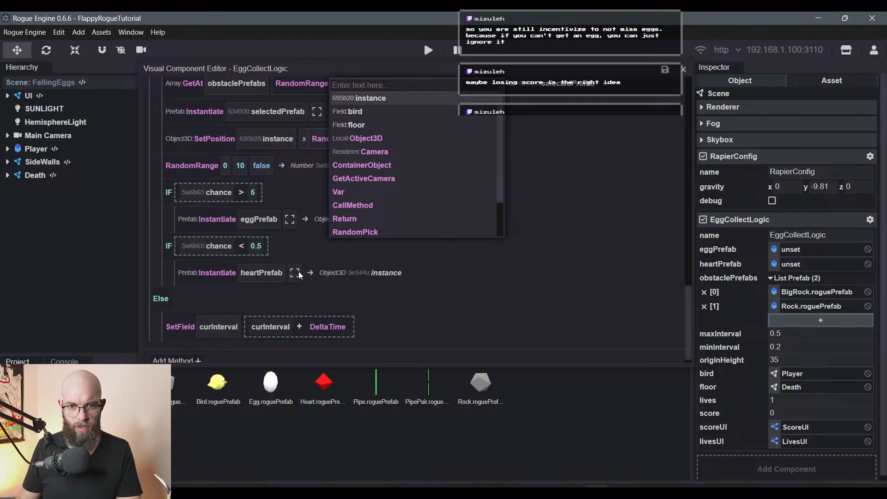
pyautogui.click(304, 274)
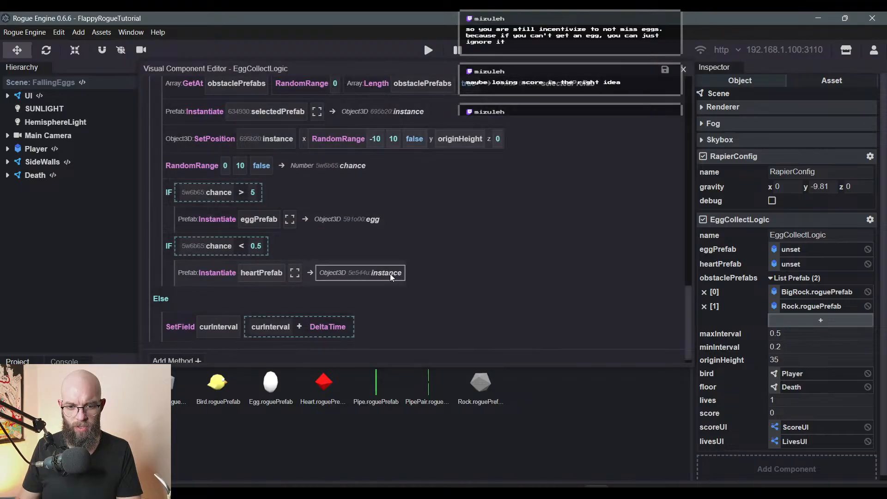
# - Rename the output variable of the heartPrefab Instantiate node to heart
pyautogui.rightClick(390, 273)
pyautogui.click(406, 282)
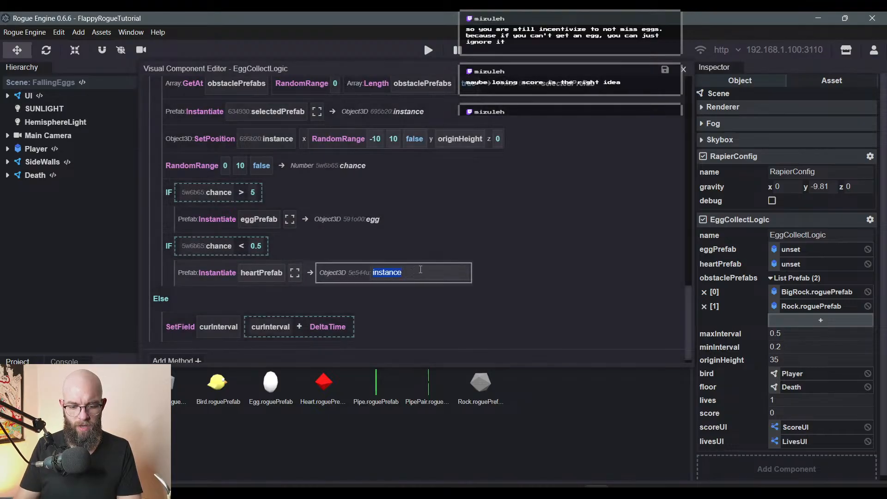
pyautogui.write('heart')
pyautogui.press('Return')
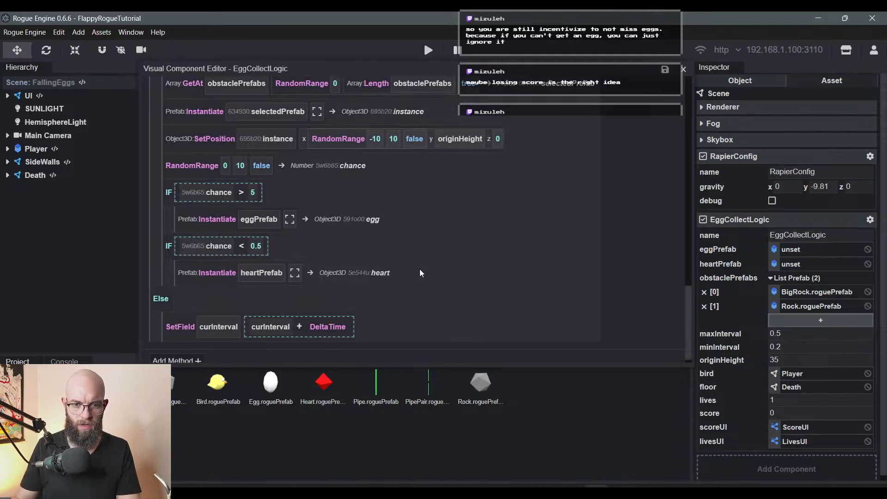
# - Add an Object3D SetPosition node after the eggPrefab Instantiate node and set its target object to the egg variable
pyautogui.rightClick(221, 218)
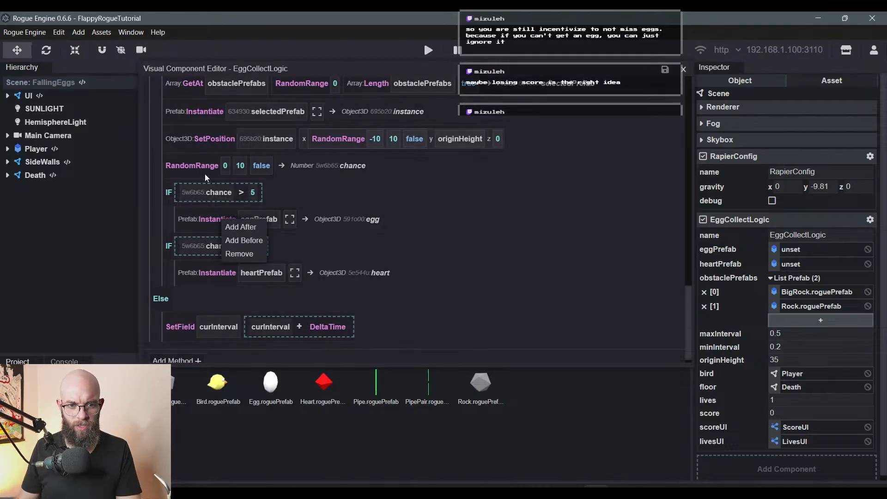
pyautogui.click(240, 227)
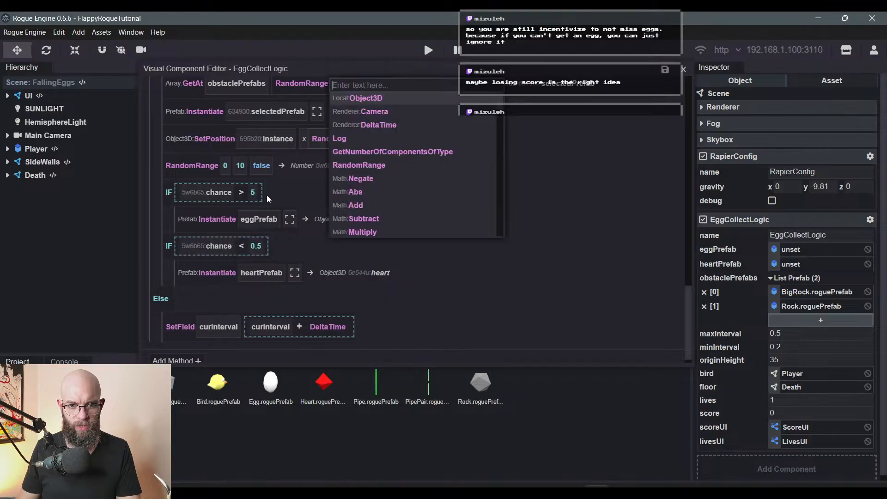
pyautogui.write('setpos')
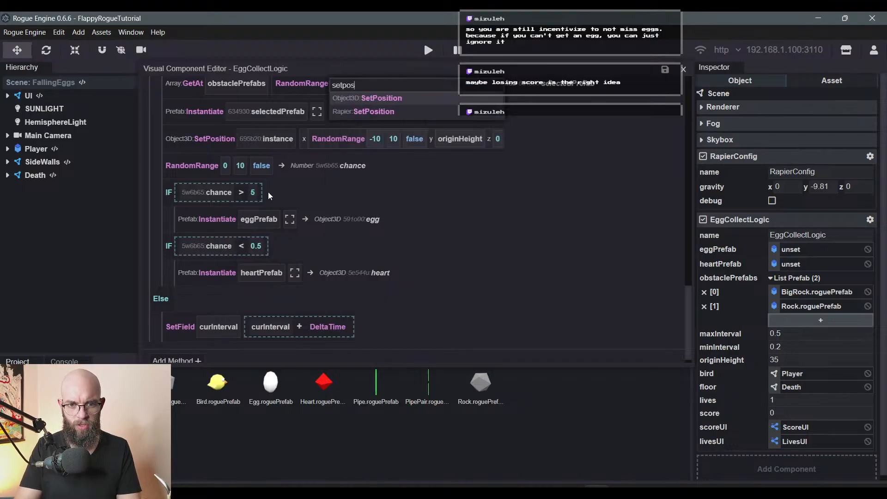
pyautogui.press('Return')
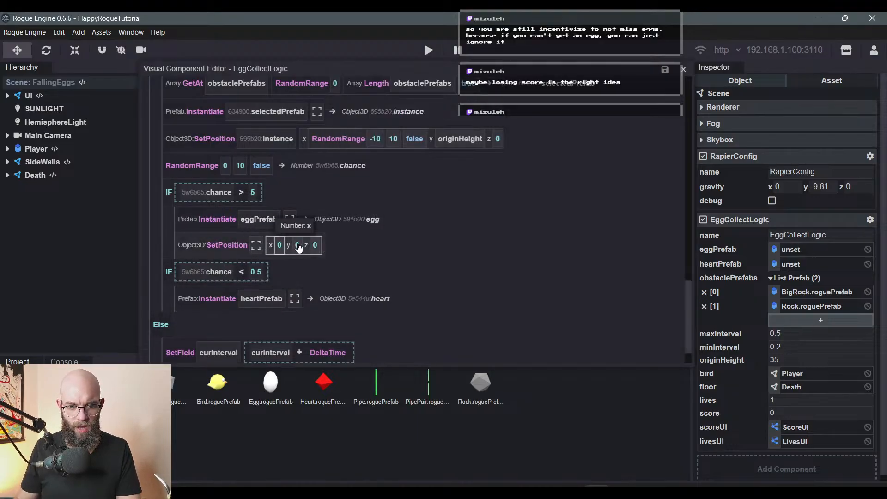
pyautogui.click(257, 245)
pyautogui.click(369, 98)
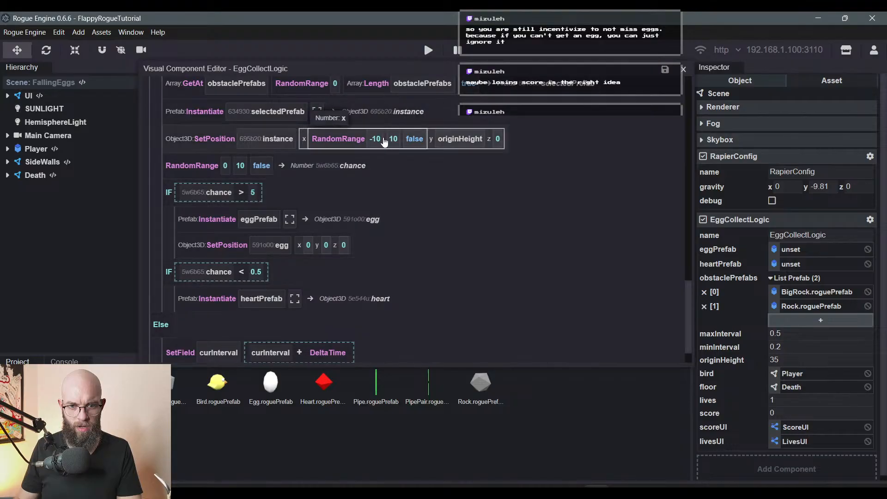
# - Set the egg SetPosition node's x to a RandomRange function and its y to the originHeight field
pyautogui.click(309, 242)
pyautogui.write('ran')
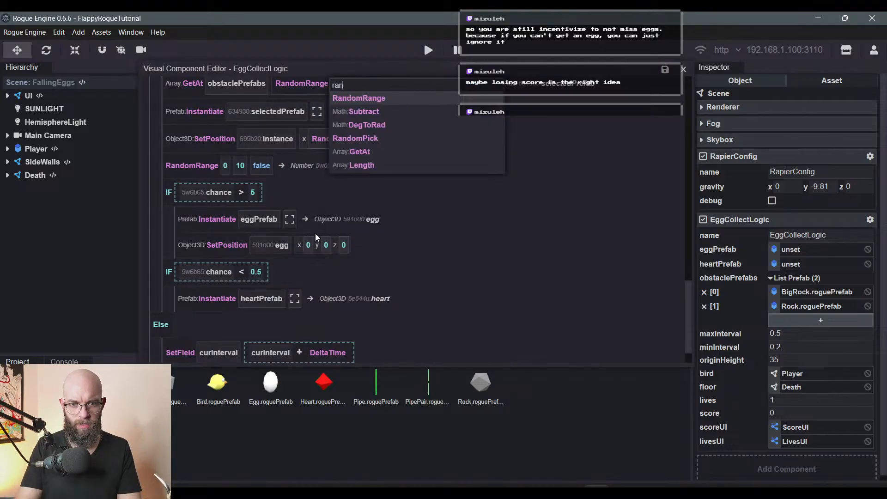
pyautogui.press('Return')
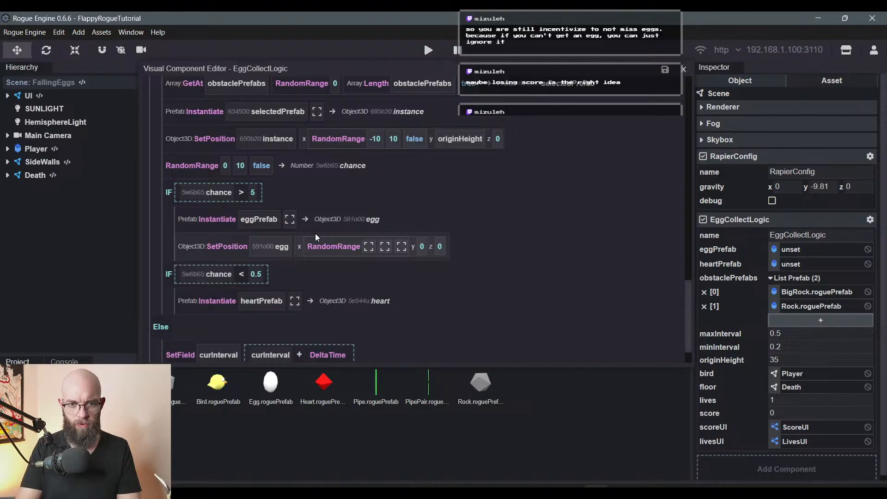
pyautogui.click(422, 248)
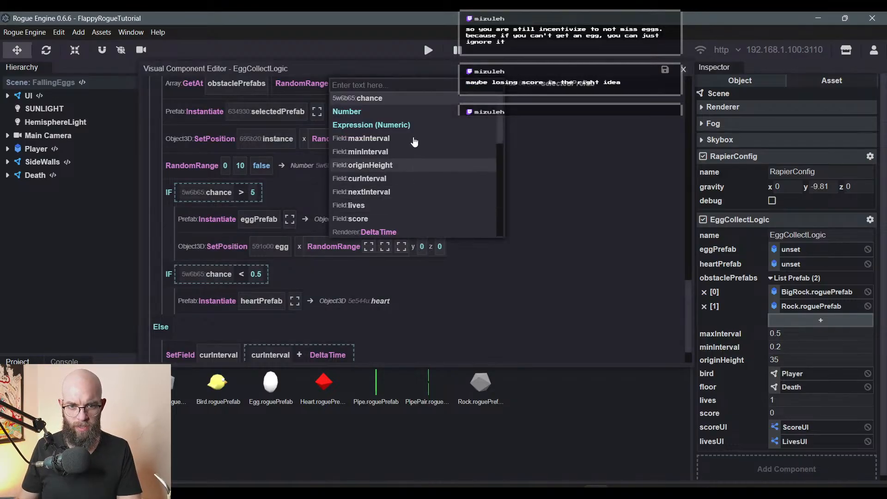
pyautogui.click(395, 165)
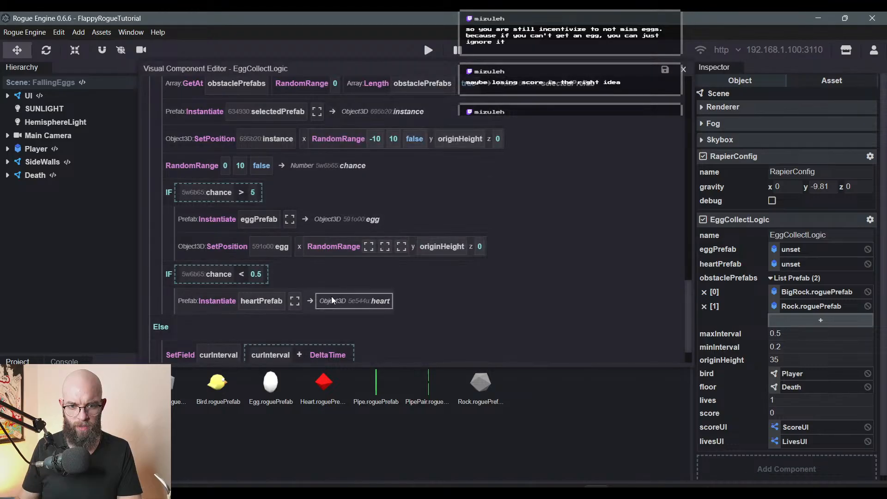
# - Fill the egg position's RandomRange with Number values for min and max, and set its floor option to false
pyautogui.click(370, 247)
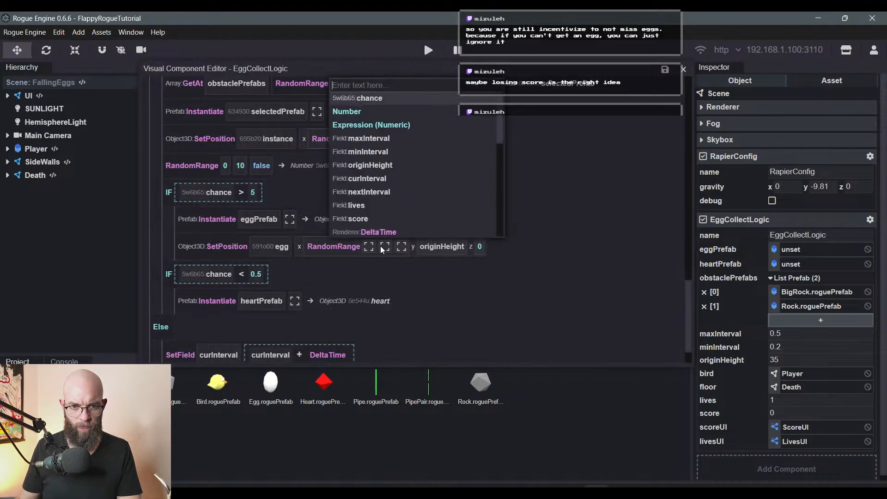
pyautogui.click(346, 112)
pyautogui.click(386, 251)
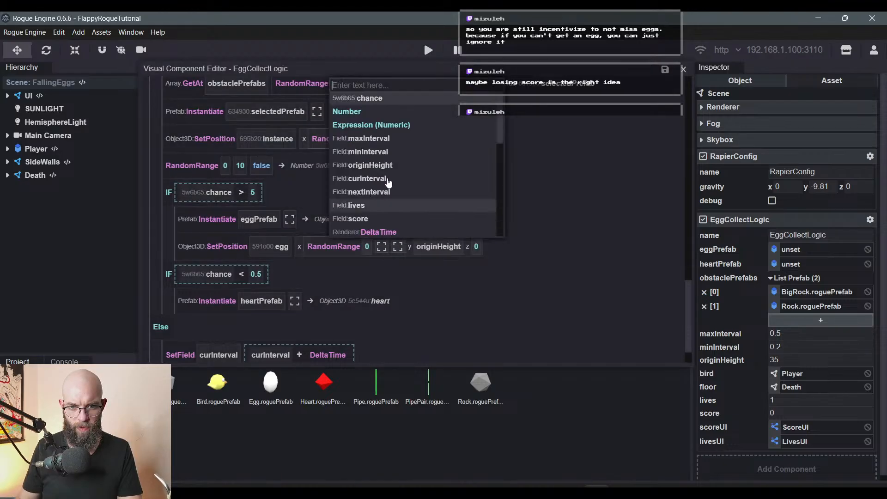
pyautogui.click(347, 109)
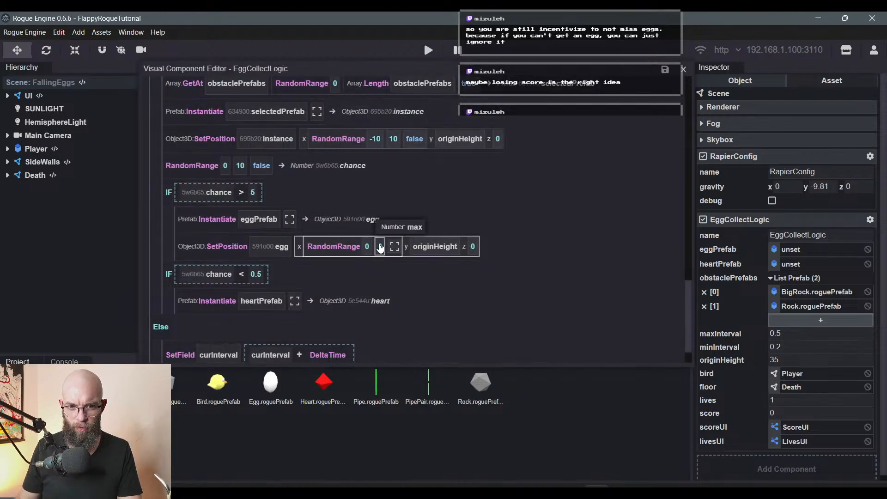
pyautogui.click(394, 246)
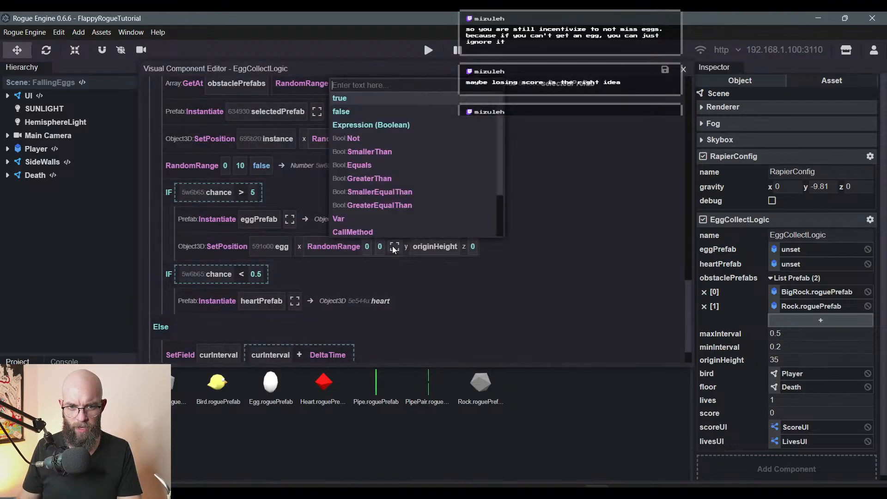
pyautogui.click(356, 112)
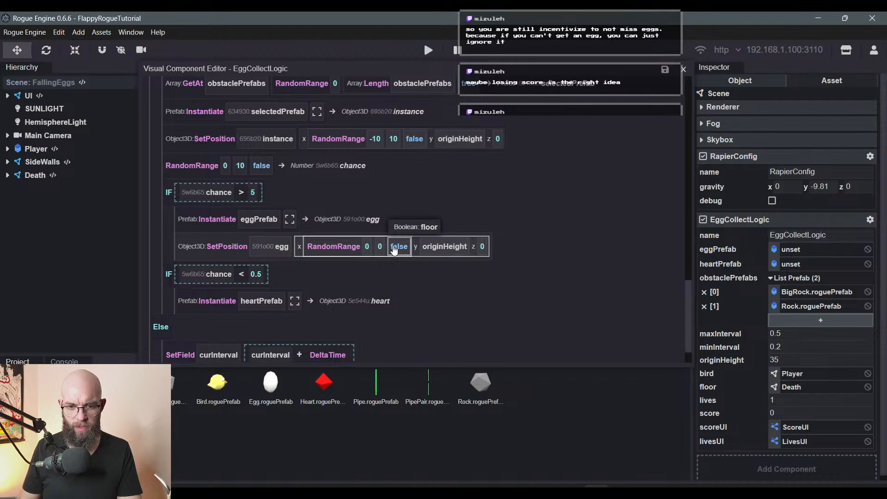
# - Set the egg position's RandomRange min to -10 and max to 10
pyautogui.click(369, 249)
pyautogui.click(370, 248)
pyautogui.click(369, 249)
pyautogui.click(369, 248)
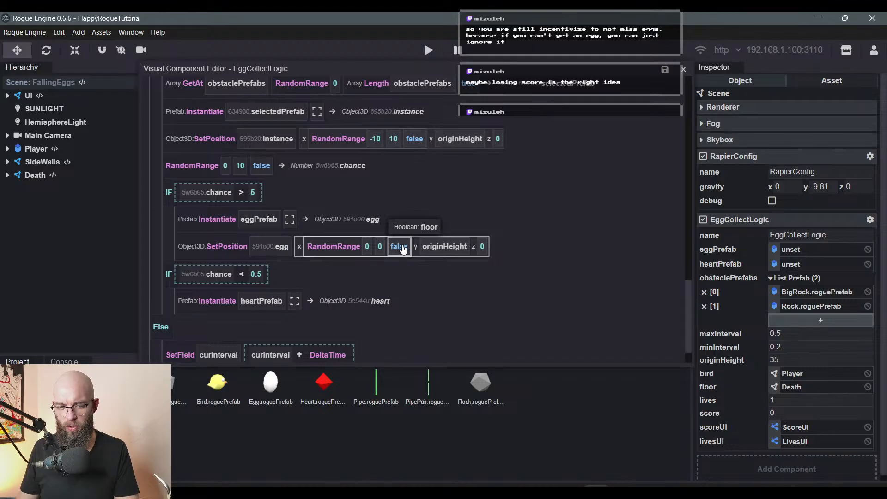
pyautogui.rightClick(369, 248)
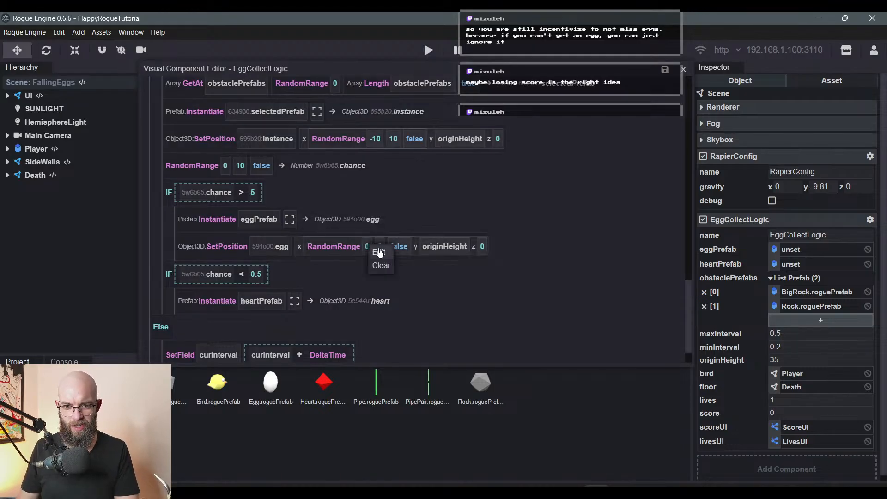
pyautogui.click(379, 252)
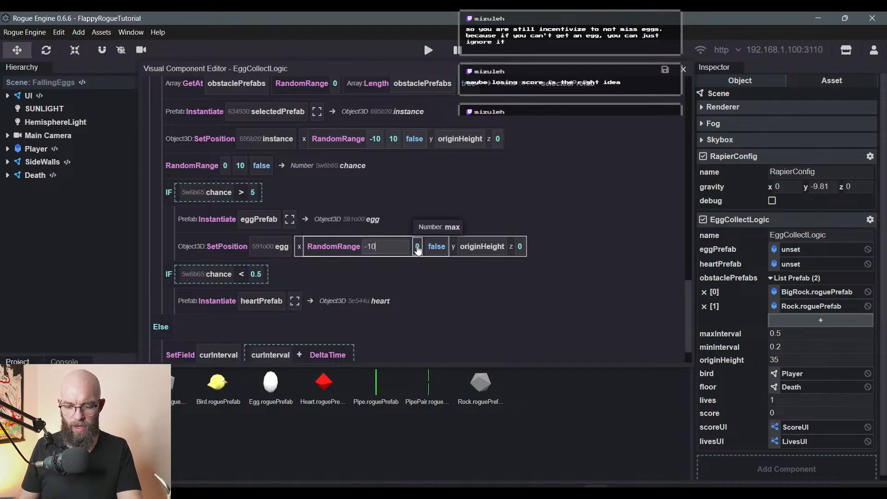
pyautogui.press('Return')
pyautogui.rightClick(389, 250)
pyautogui.click(394, 254)
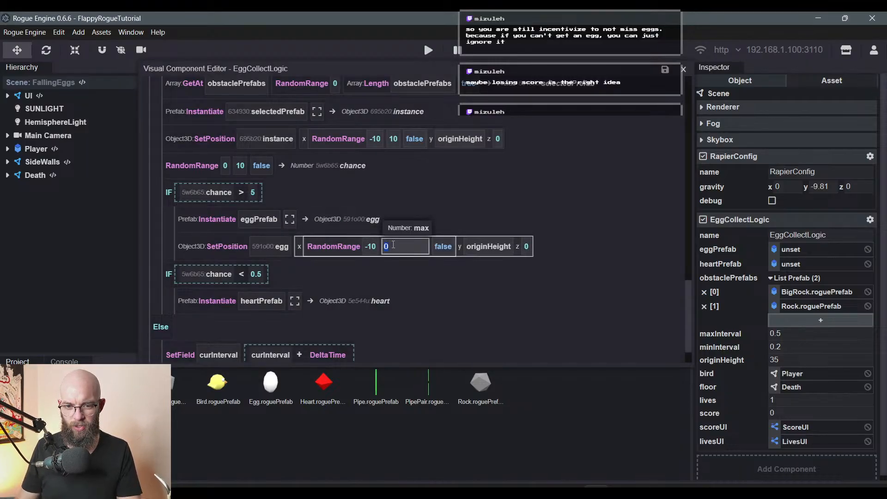
pyautogui.write('10')
pyautogui.press('Return')
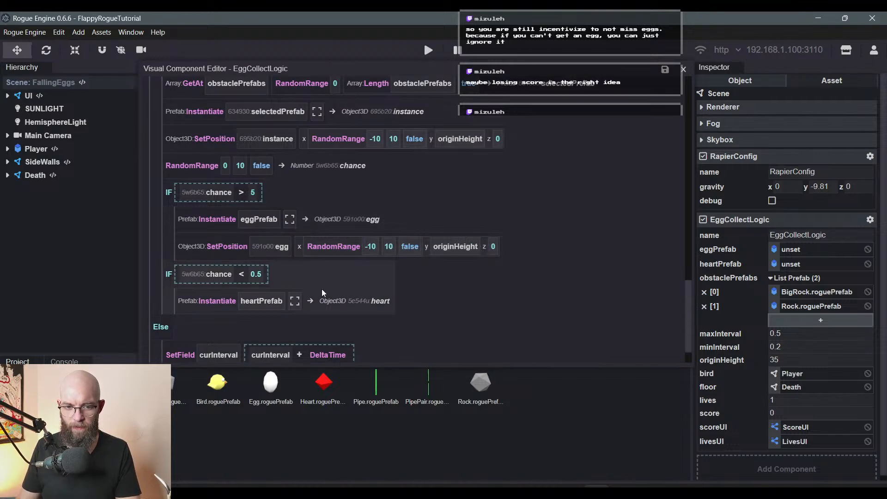
# - Add an Object3D SetPosition node after the heartPrefab Instantiate node and set its target object to the heart variable
pyautogui.scroll(-2, 286, 293)
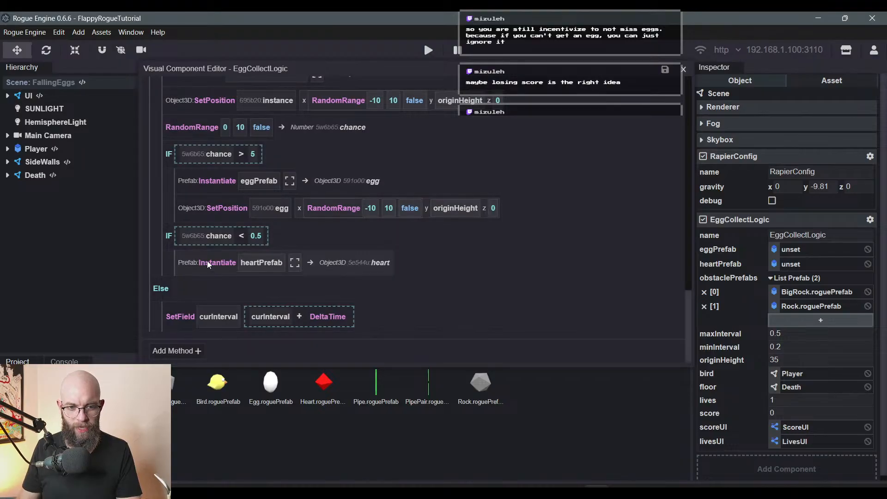
pyautogui.rightClick(208, 262)
pyautogui.click(232, 270)
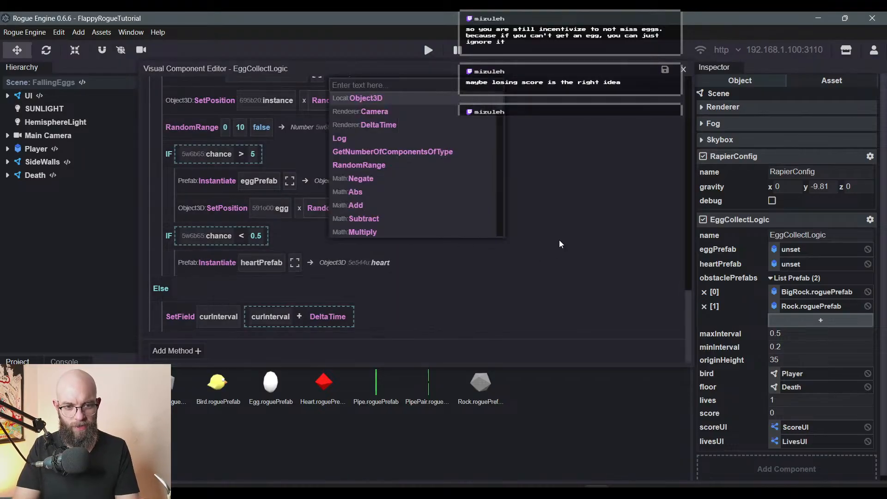
pyautogui.write('setpo')
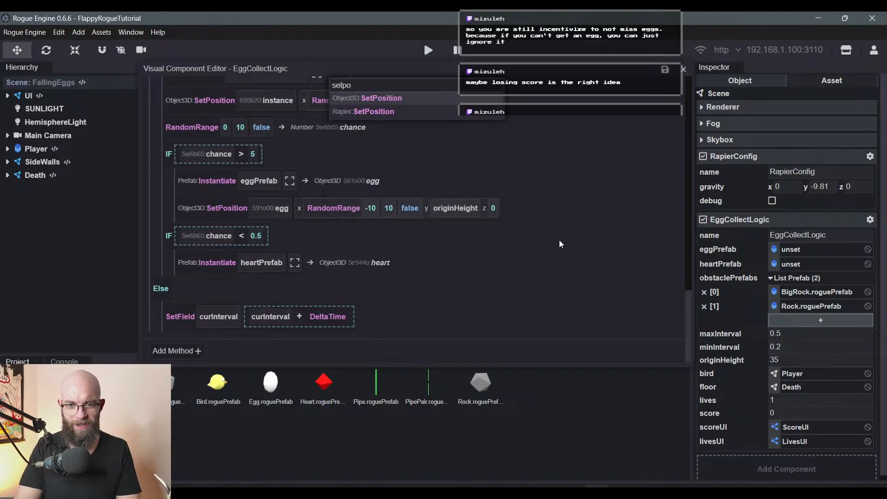
pyautogui.press('Return')
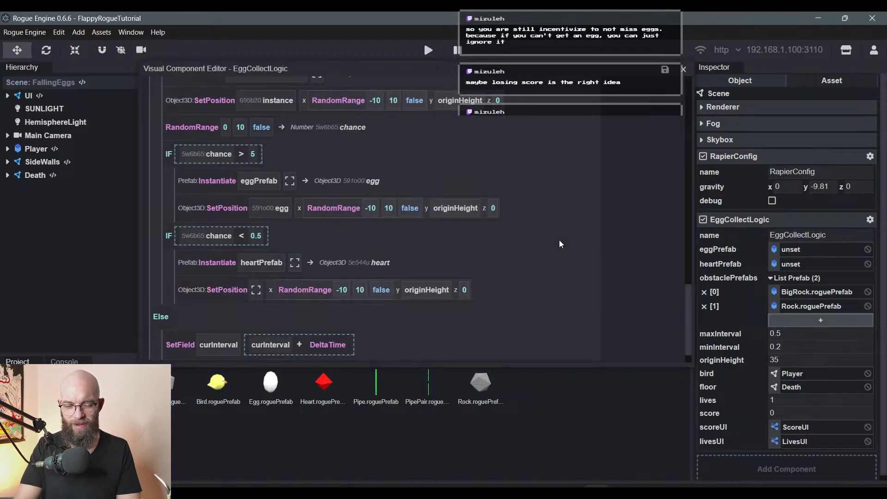
pyautogui.click(254, 292)
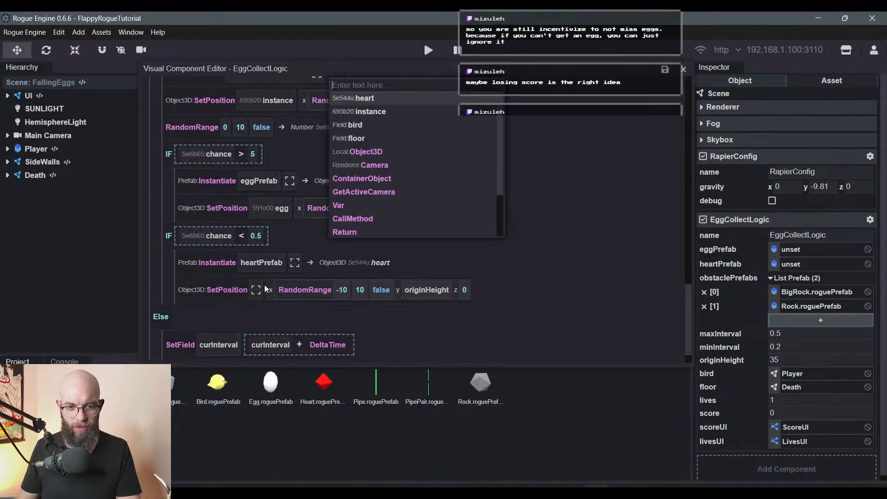
pyautogui.click(390, 98)
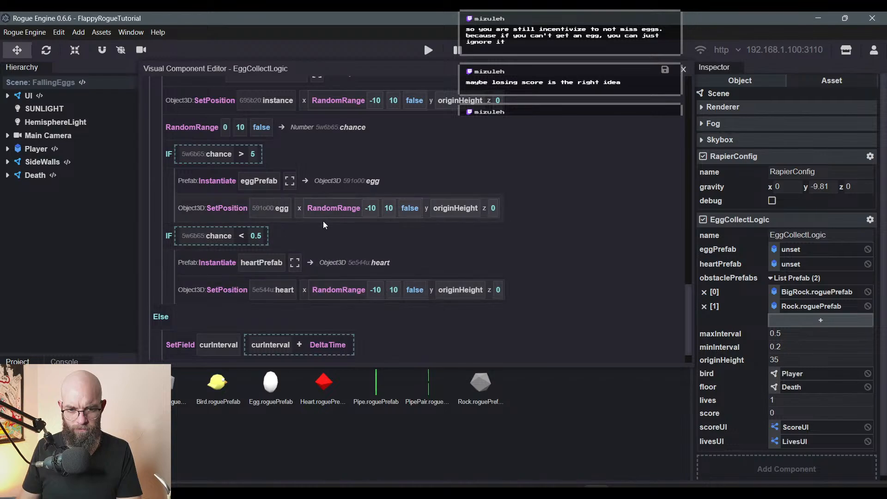
# - Review the EggCollectLogic component from the egg and heart spawn blocks up to its field definitions
pyautogui.scroll(2, 423, 248)
pyautogui.scroll(-3, 471, 235)
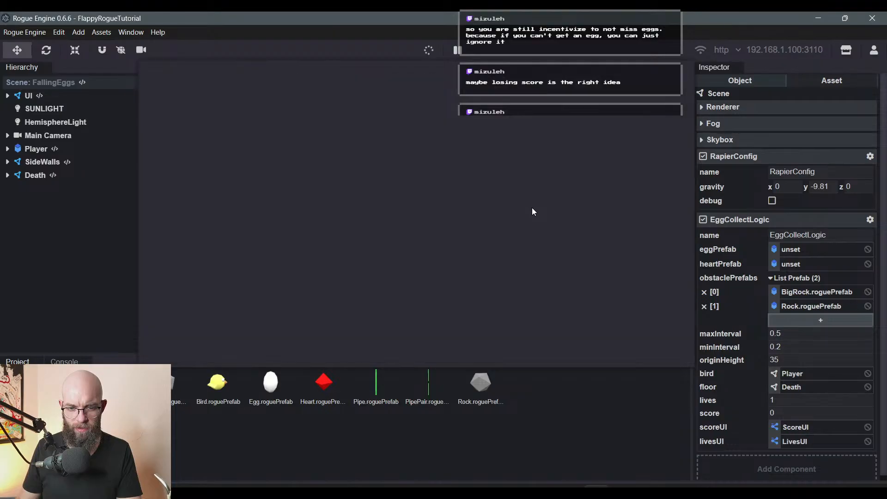
pyautogui.scroll(-10, 531, 208)
pyautogui.scroll(-8, 504, 226)
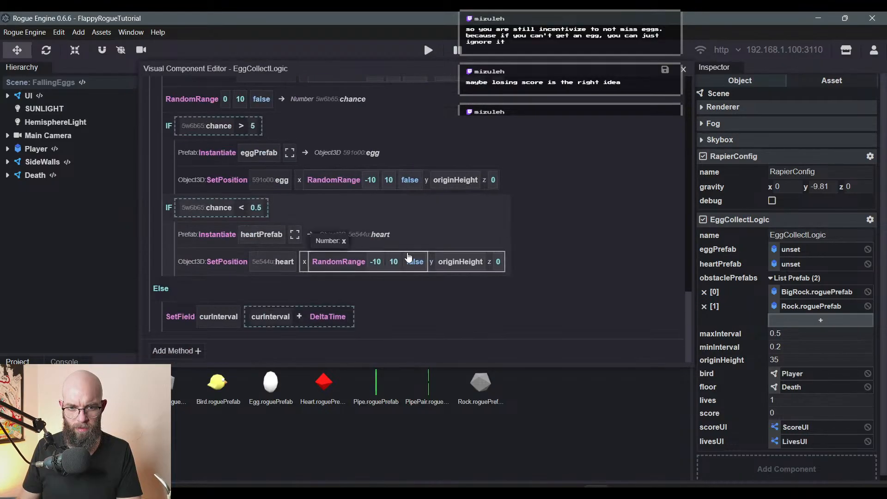
pyautogui.scroll(5, 406, 256)
pyautogui.scroll(-3, 428, 158)
pyautogui.scroll(-3, 428, 158)
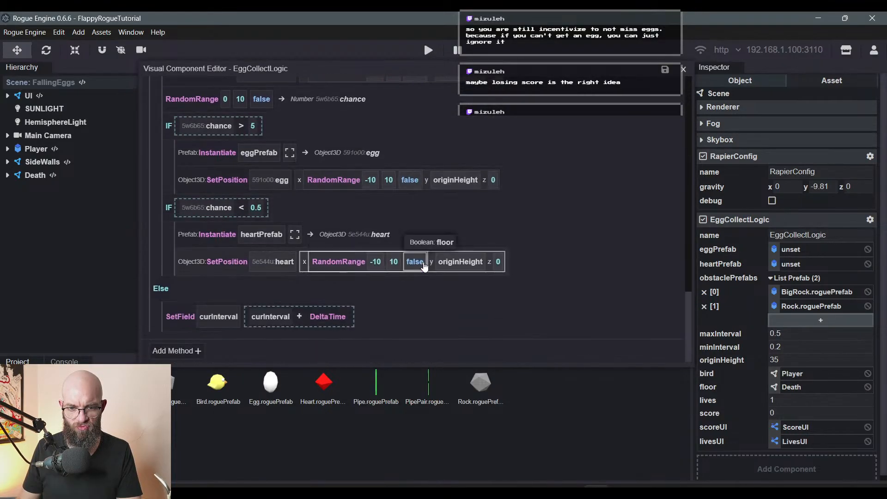
pyautogui.scroll(8, 426, 251)
pyautogui.scroll(10, 481, 206)
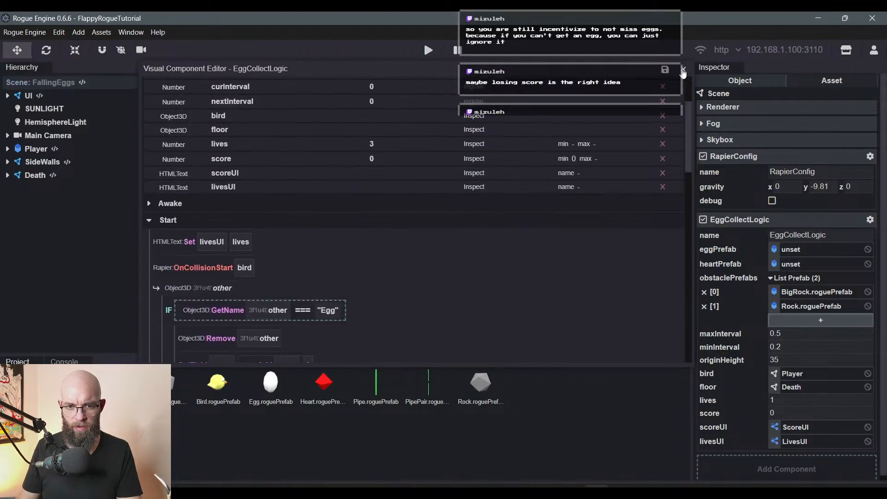
pyautogui.scroll(3, 683, 72)
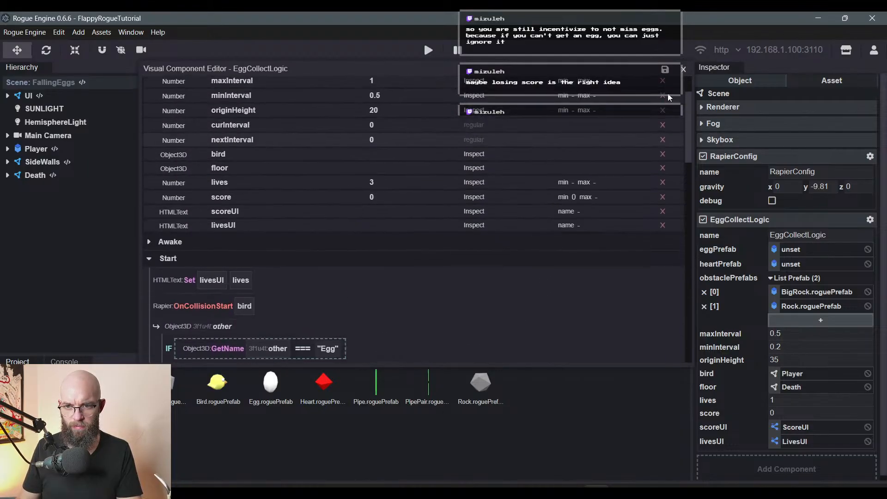
# - Leave the component editor to briefly playtest the FallingEggs scene, and open the developer console to inspect the logged errors
pyautogui.click(683, 72)
pyautogui.click(429, 50)
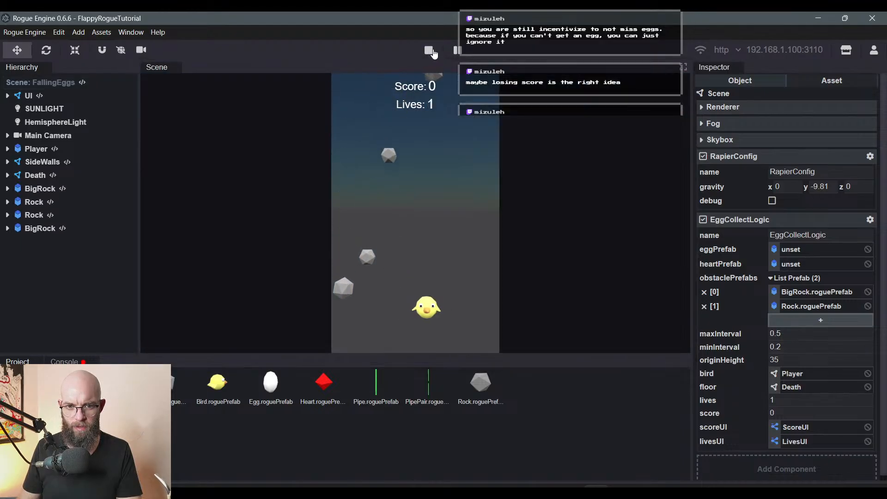
pyautogui.click(430, 51)
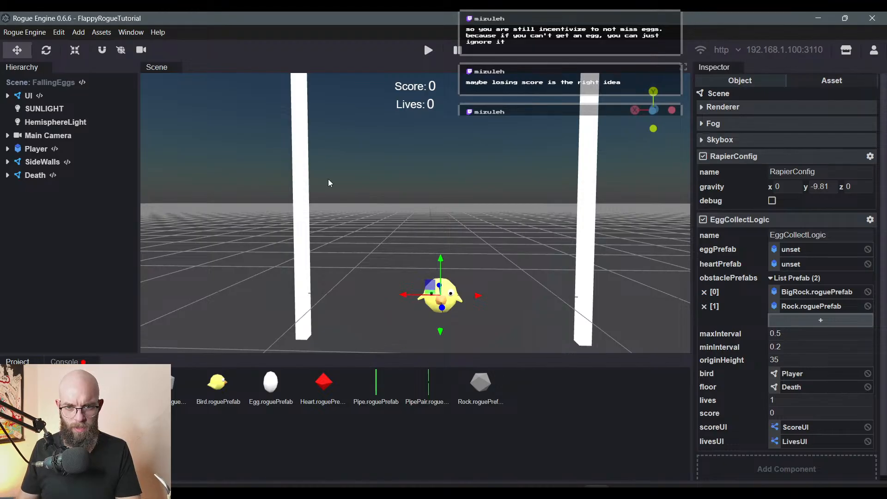
pyautogui.hotkey('ctrl', 'shift', 'i')
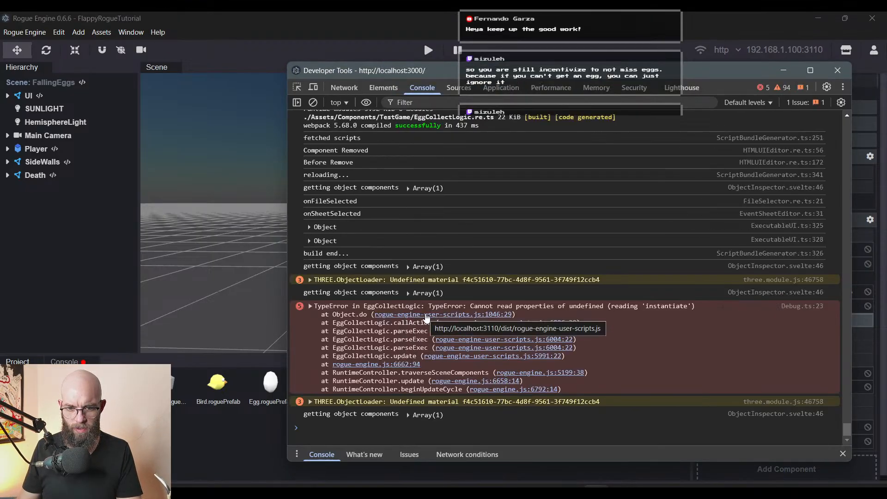
# - Assign Heart.roguePrefab to heartPrefab and Egg.roguePrefab to eggPrefab on the scene's EggCollectLogic component
pyautogui.click(252, 451)
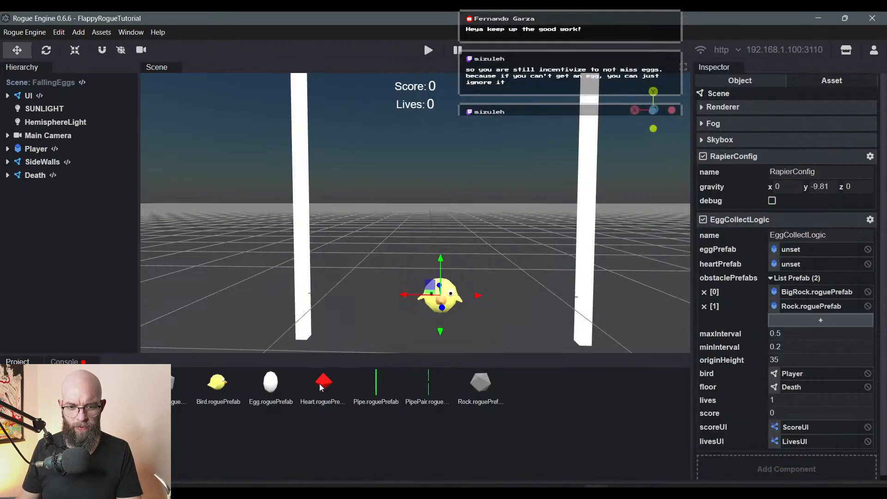
pyautogui.moveTo(321, 387); pyautogui.dragTo(799, 264)
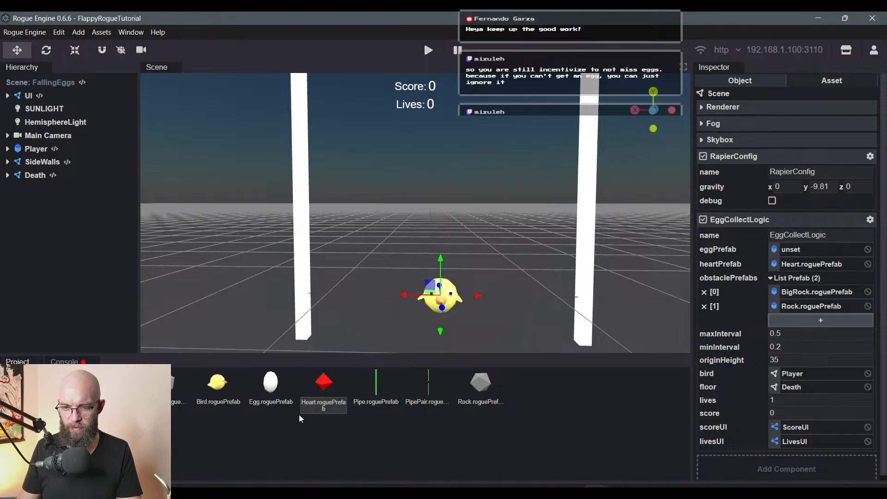
pyautogui.moveTo(270, 382); pyautogui.dragTo(818, 249)
pyautogui.click(623, 431)
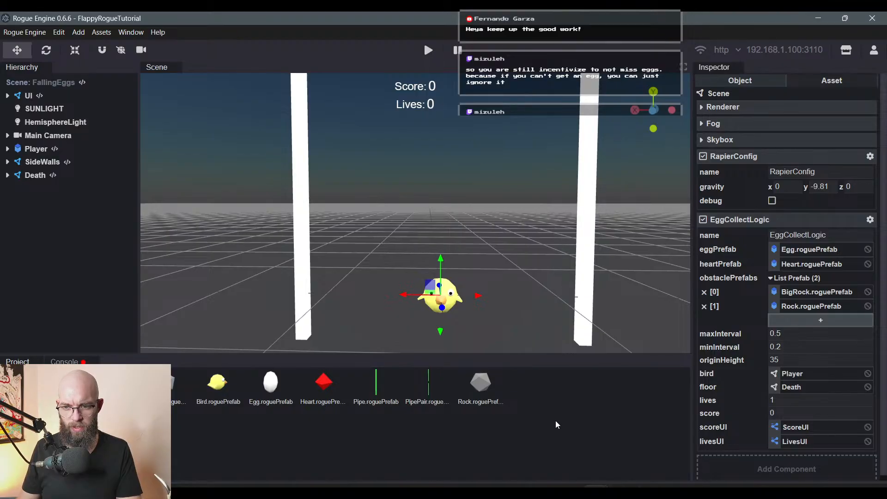
pyautogui.click(259, 160)
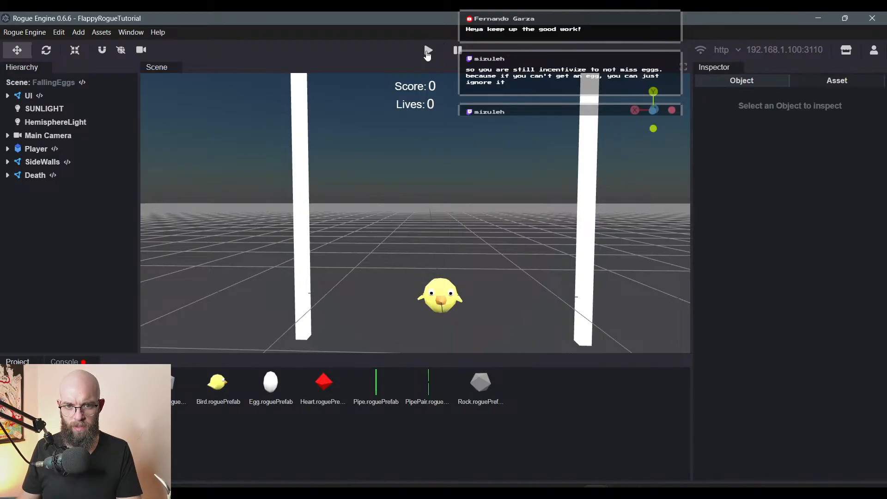
# - Playtest the FallingEggs scene, moving the bird sideways among falling eggs, hearts and rocks, and stop the game
pyautogui.click(428, 50)
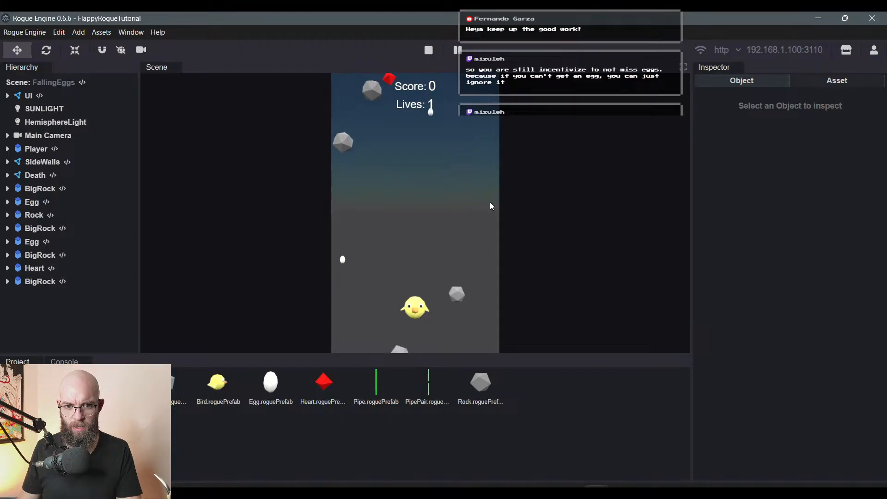
pyautogui.press('a')
pyautogui.press('d')
pyautogui.press('a')
pyautogui.press('d')
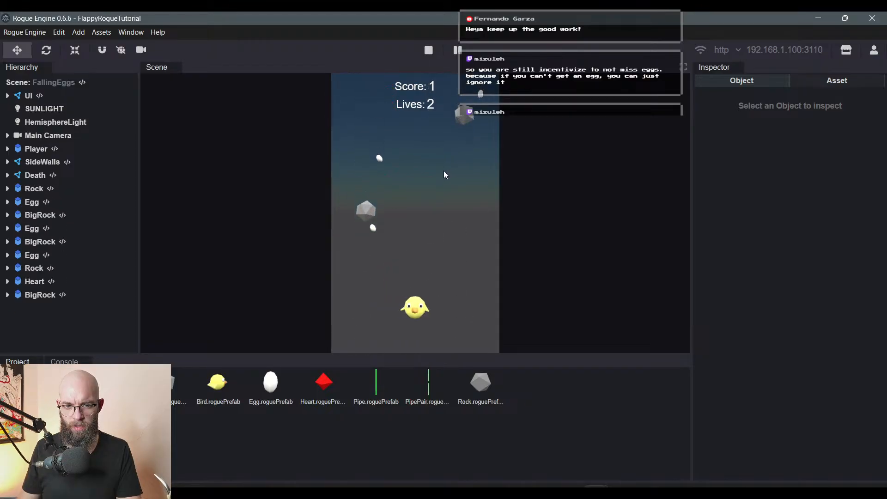
pyautogui.press('a')
pyautogui.press('d')
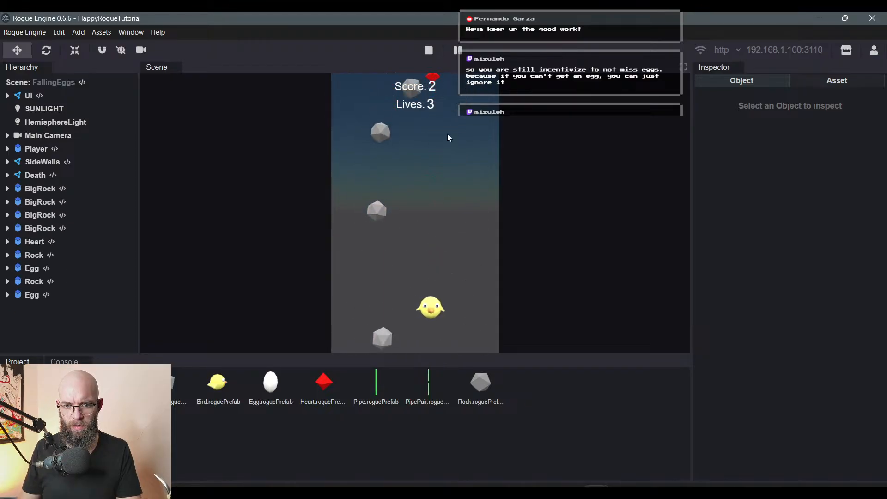
pyautogui.press('d')
pyautogui.press('a')
pyautogui.press('d')
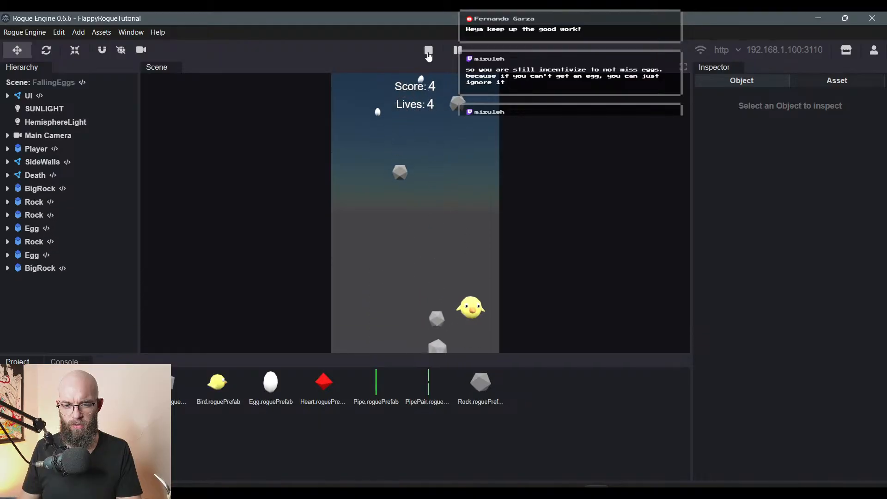
pyautogui.press('a')
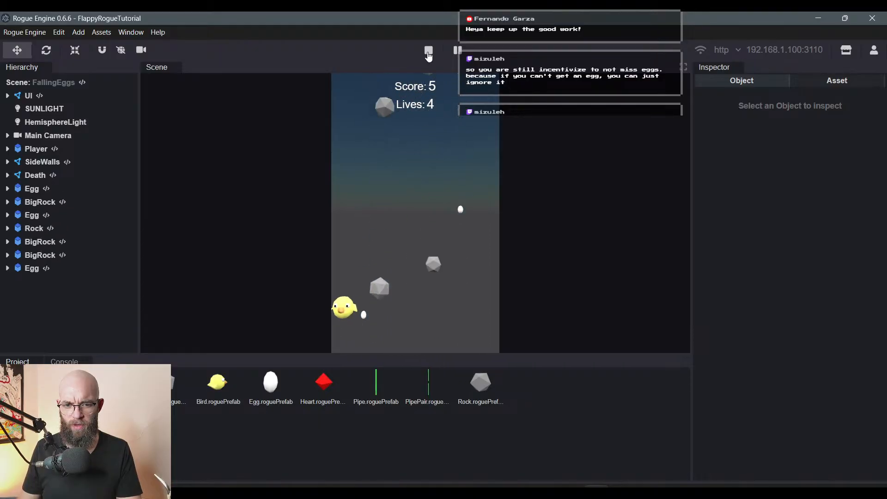
pyautogui.press('d')
pyautogui.press('a')
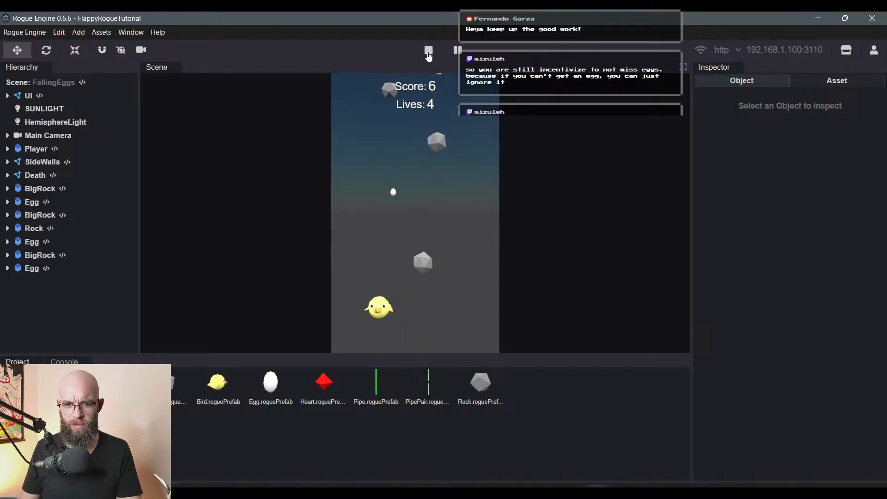
pyautogui.press('d')
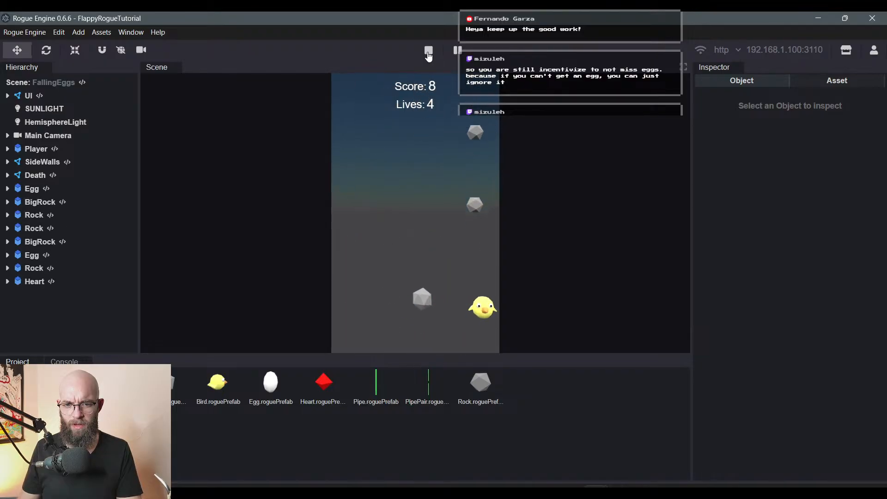
pyautogui.press('a')
pyautogui.press('d')
pyautogui.click(428, 52)
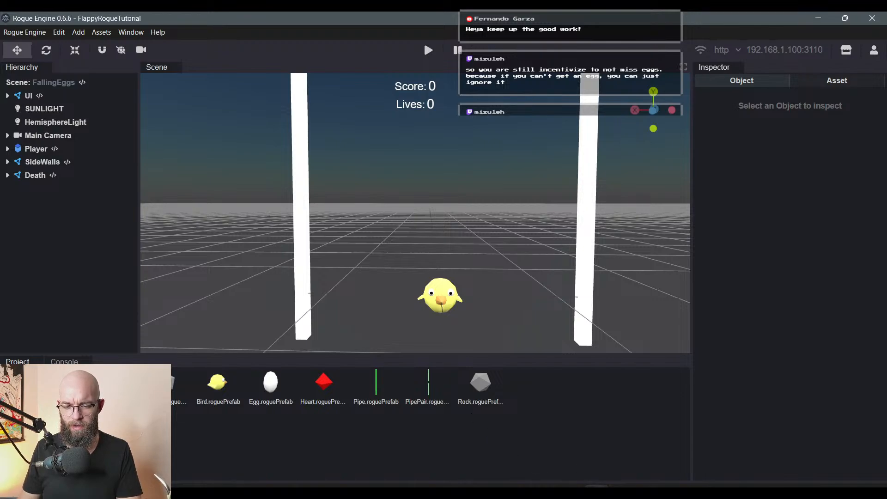
# - Open the EggCollectLogic component for editing and go to its random-chance conditions for spawning eggs and hearts
pyautogui.moveTo(597, 494)
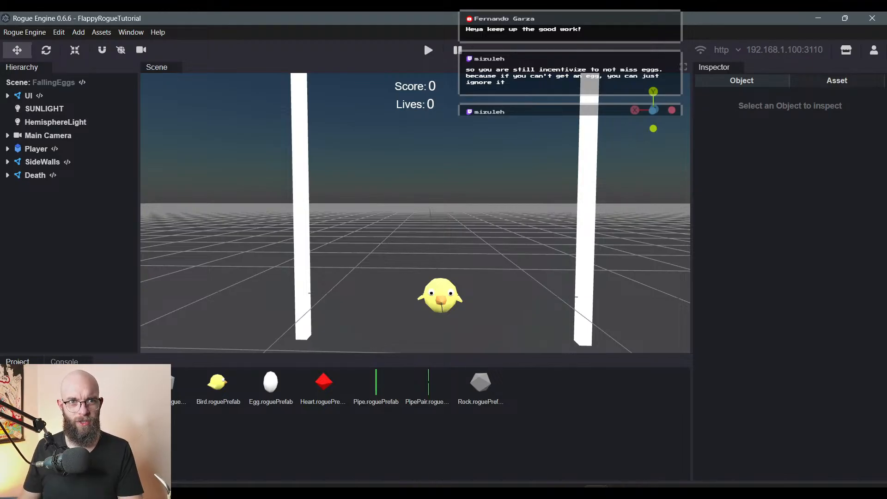
pyautogui.click(46, 416)
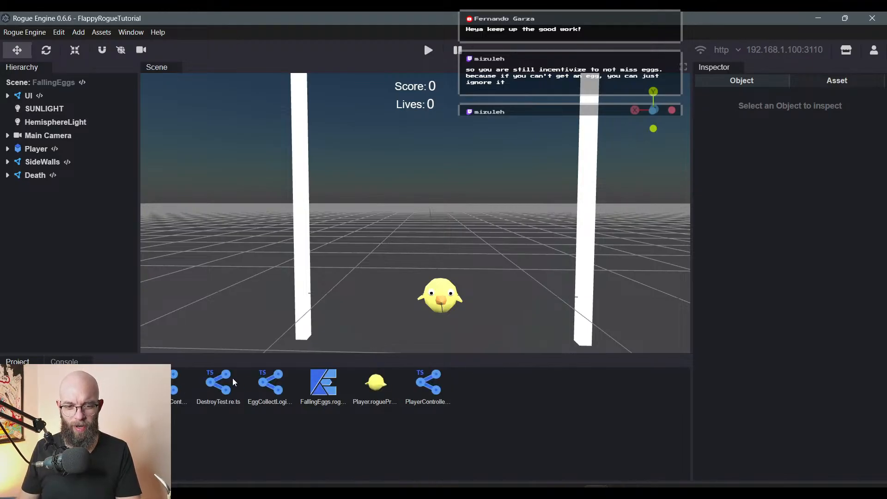
pyautogui.doubleClick(256, 382)
pyautogui.scroll(-15, 358, 248)
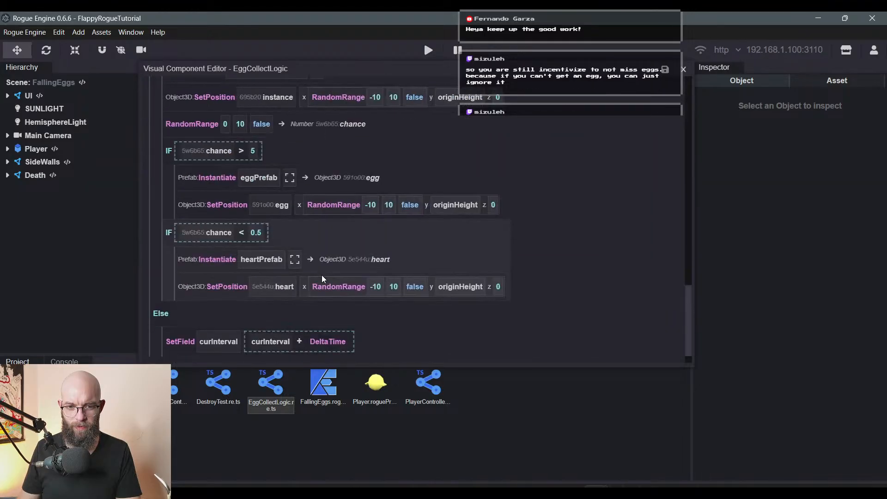
pyautogui.scroll(-1, 322, 278)
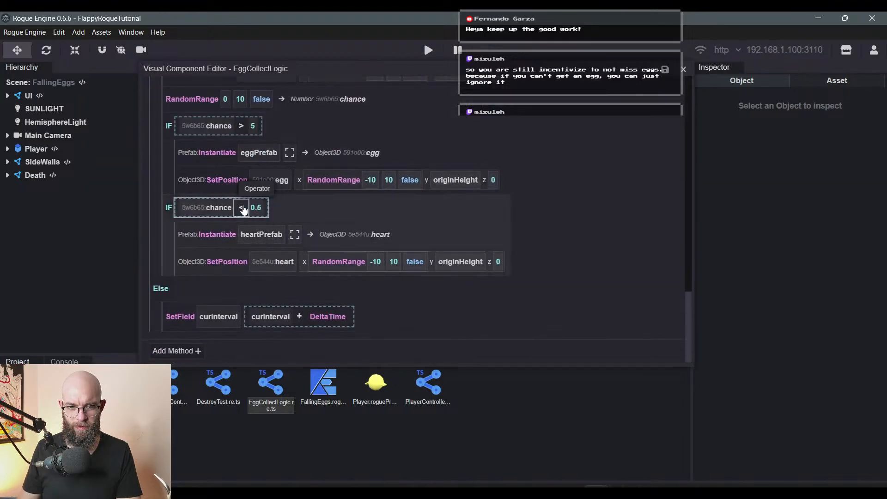
pyautogui.scroll(3, 257, 209)
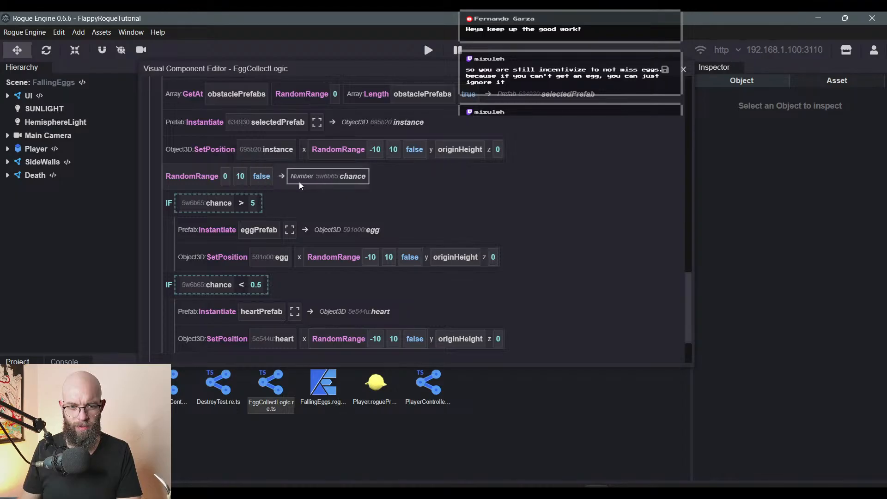
pyautogui.rightClick(253, 286)
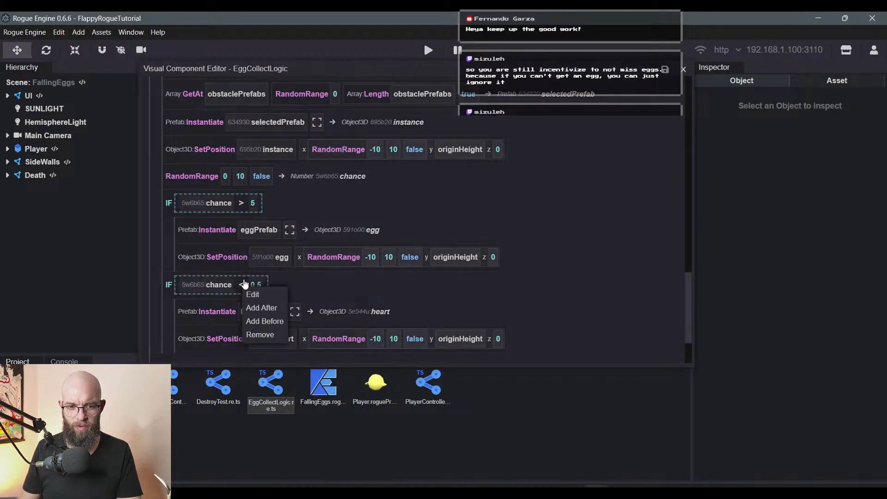
pyautogui.click(252, 295)
pyautogui.scroll(-4, 370, 185)
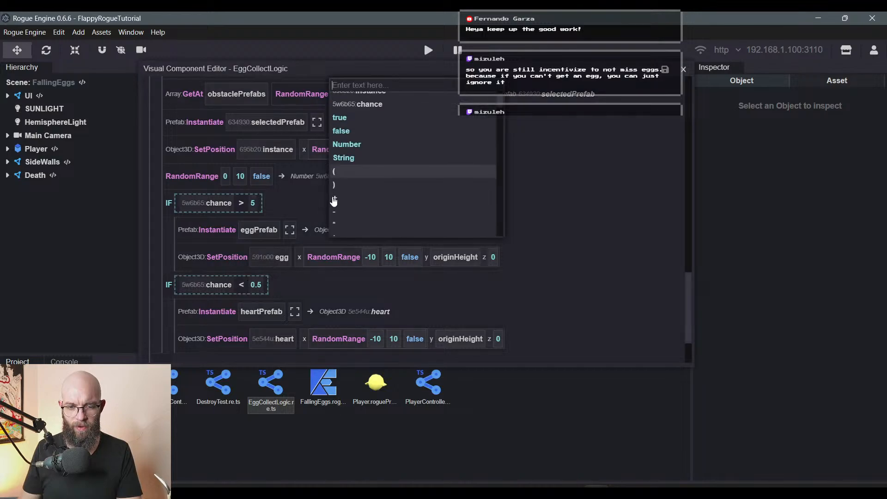
pyautogui.doubleClick(242, 286)
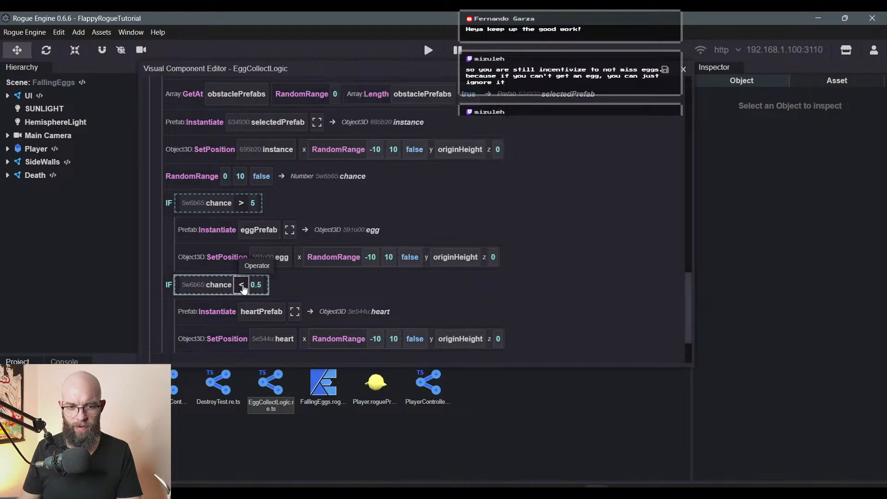
pyautogui.scroll(-5, 357, 180)
pyautogui.scroll(5, 358, 180)
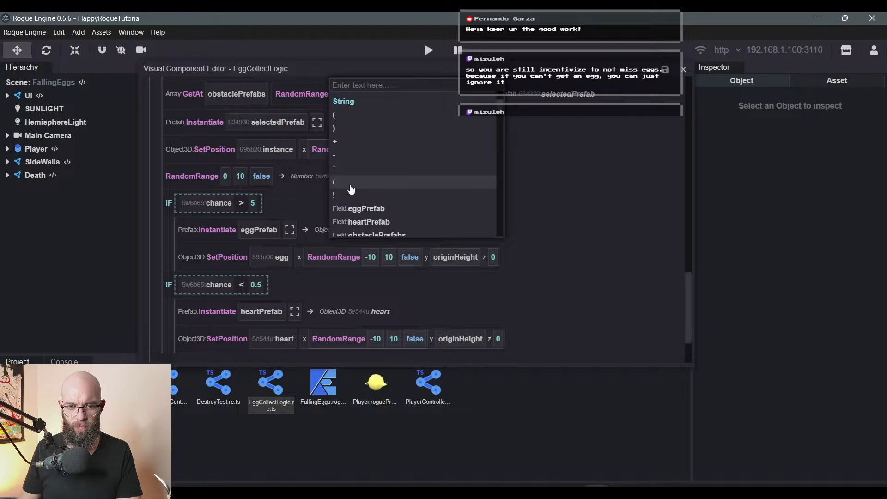
pyautogui.scroll(-6, 350, 153)
pyautogui.scroll(3, 342, 185)
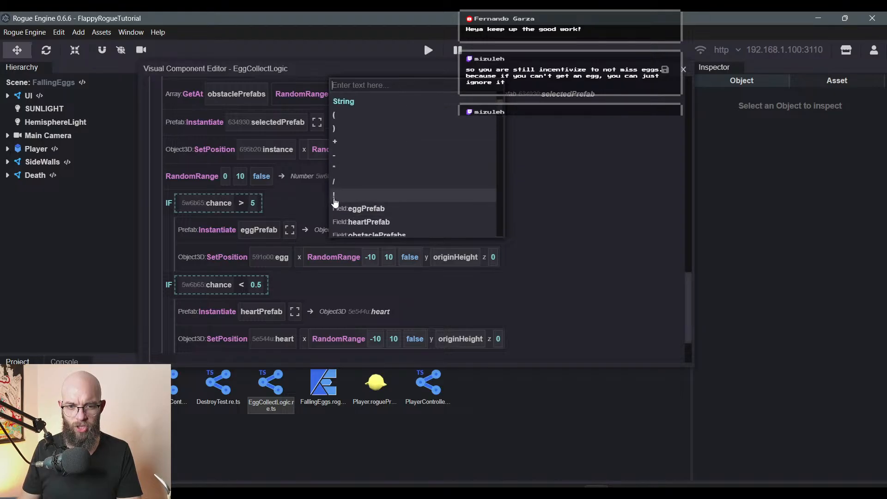
pyautogui.scroll(3, 347, 183)
pyautogui.scroll(-3, 355, 199)
pyautogui.scroll(-2, 354, 204)
pyautogui.scroll(1, 347, 209)
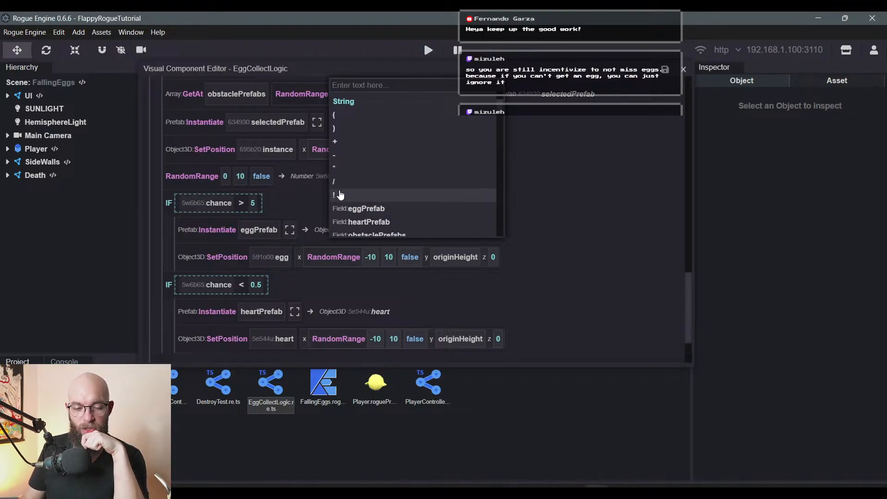
pyautogui.click(239, 290)
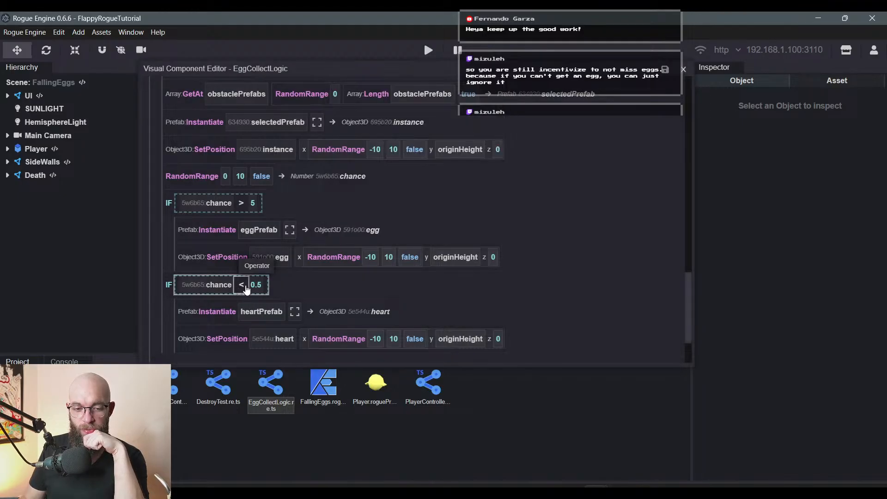
pyautogui.click(245, 289)
pyautogui.scroll(-4, 363, 186)
pyautogui.scroll(2, 363, 188)
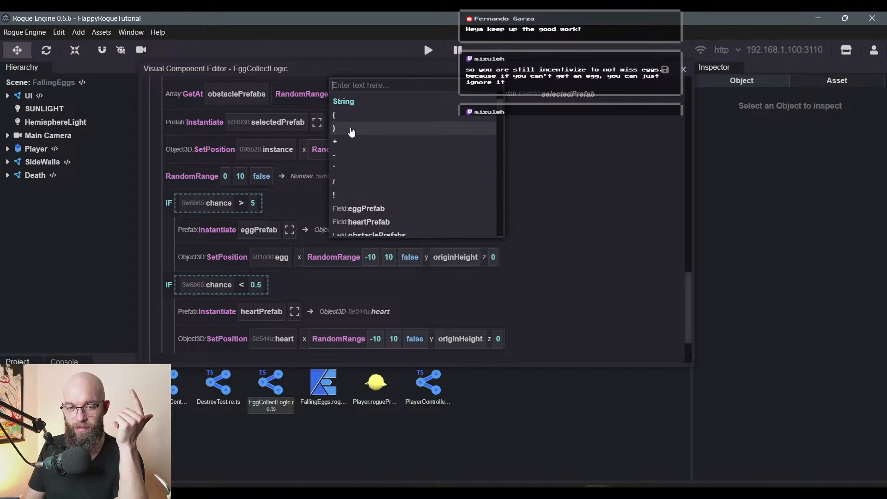
pyautogui.scroll(2, 356, 194)
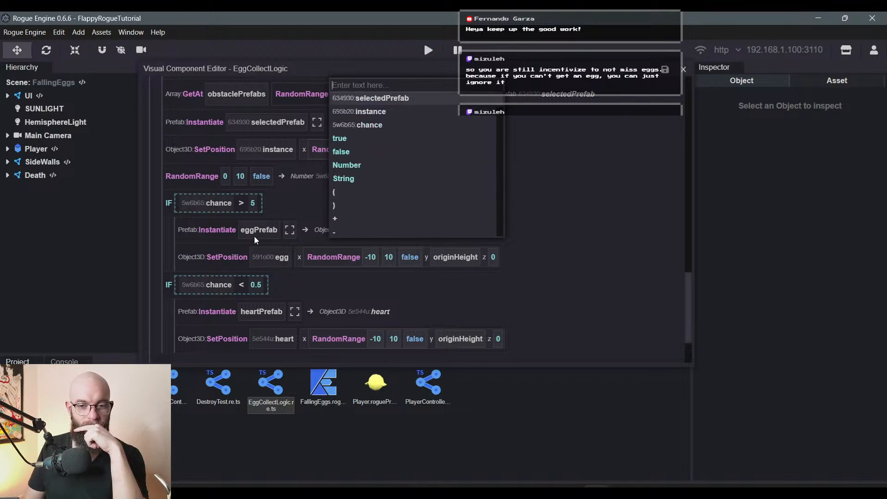
pyautogui.click(239, 286)
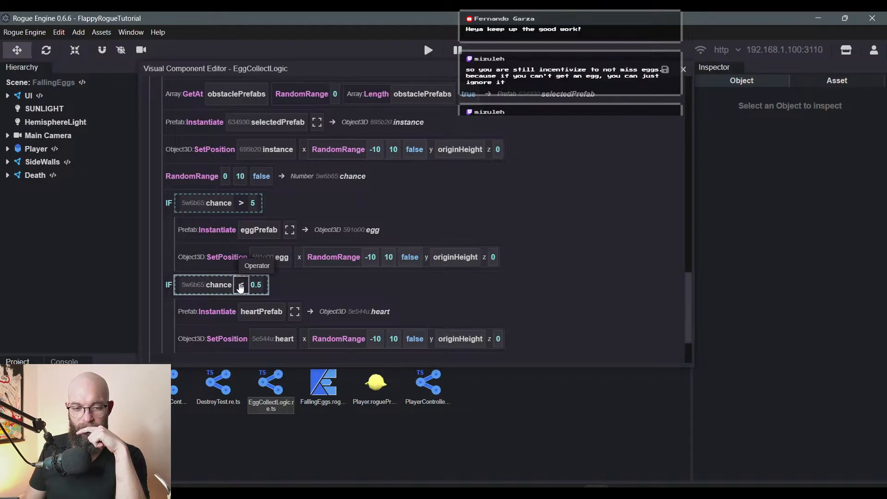
# - Replace the less-than operator in the heart spawn condition with a greater-than operator after the chance variable
pyautogui.rightClick(240, 288)
pyautogui.click(247, 332)
pyautogui.rightClick(233, 287)
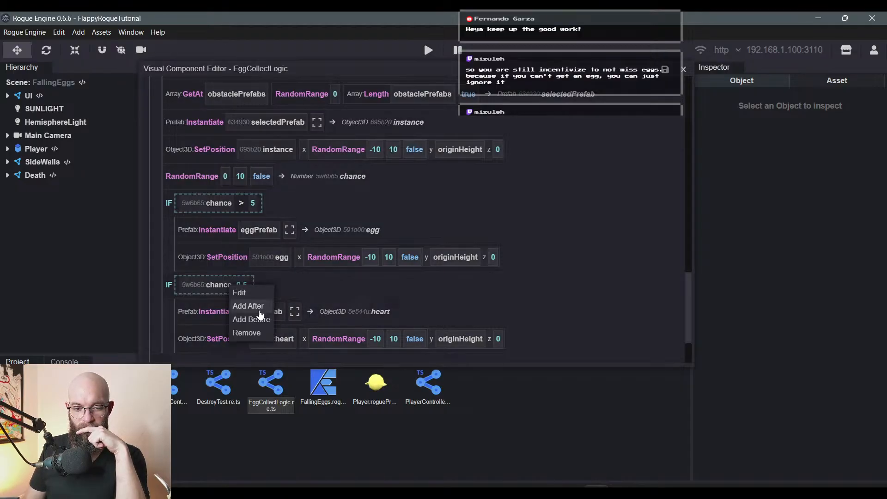
pyautogui.click(257, 306)
pyautogui.scroll(-3, 354, 185)
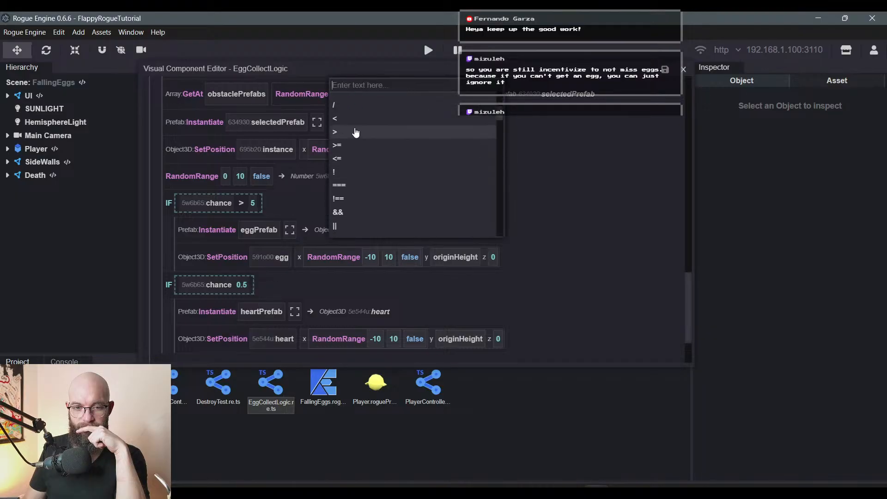
pyautogui.click(352, 133)
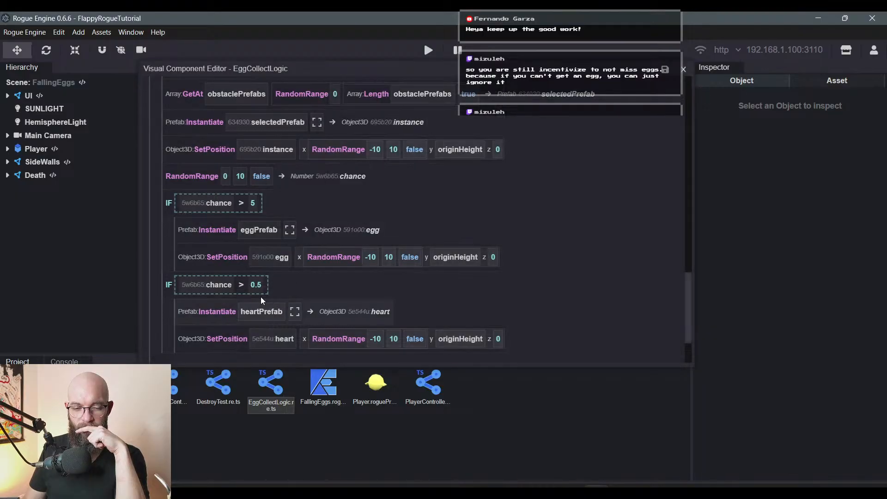
pyautogui.rightClick(255, 285)
pyautogui.click(286, 304)
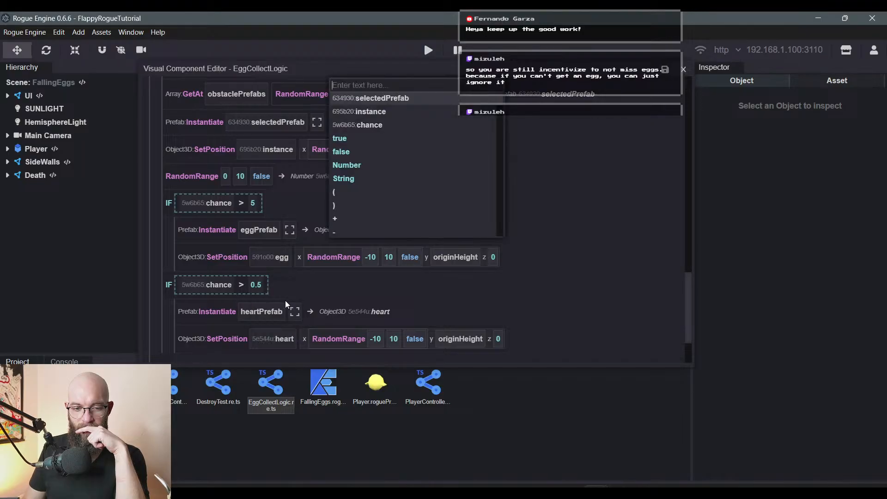
pyautogui.click(279, 275)
# - Set the chance threshold in the heart spawn condition to 9.5
pyautogui.rightClick(258, 285)
pyautogui.click(269, 293)
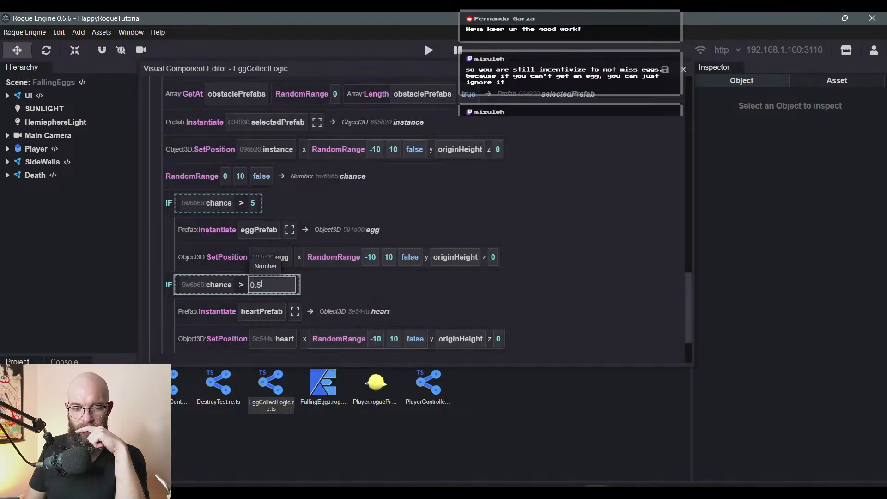
pyautogui.doubleClick(261, 284)
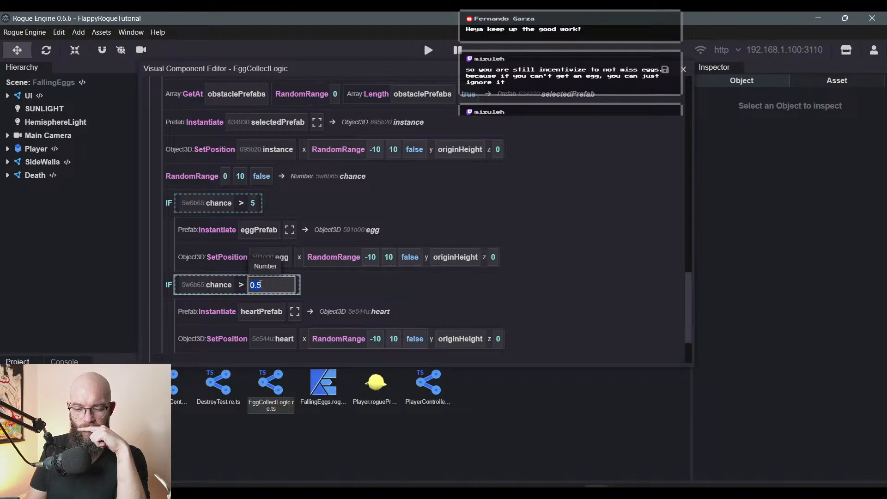
pyautogui.press('Return')
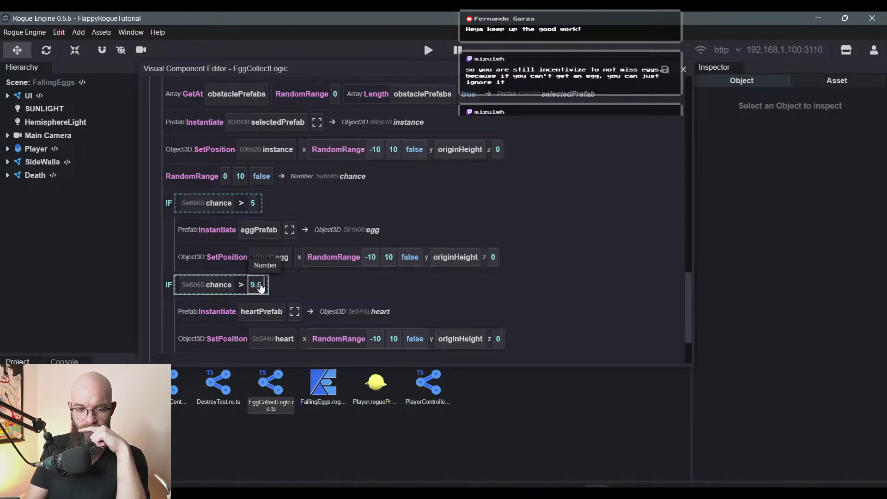
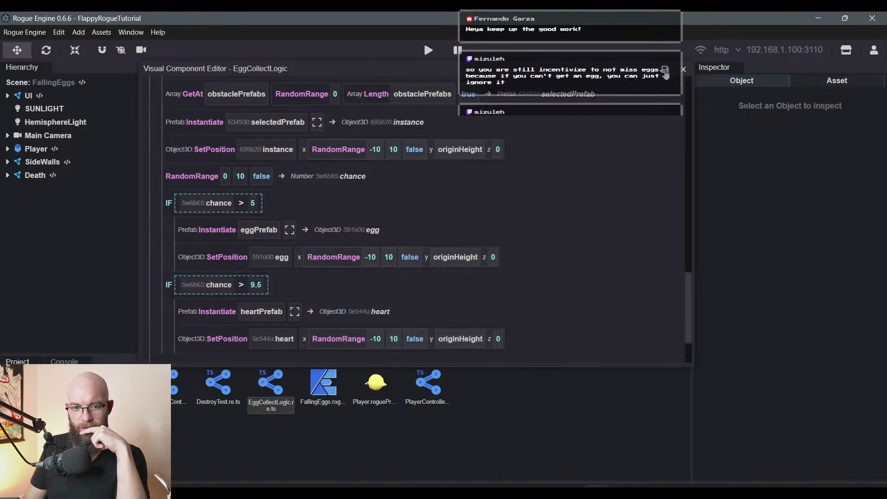
# - Save the EggCollectLogic component, check its egg and heart spawn conditions, and close the visual component editor
pyautogui.click(666, 71)
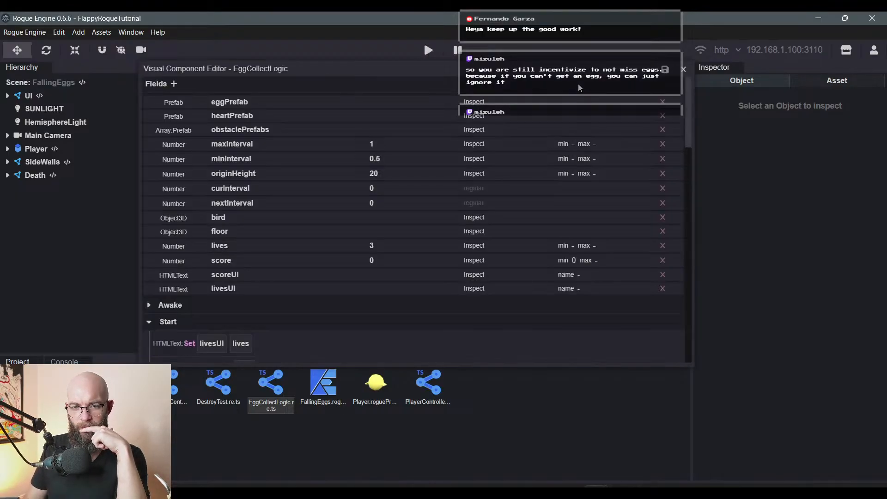
pyautogui.scroll(-15, 506, 120)
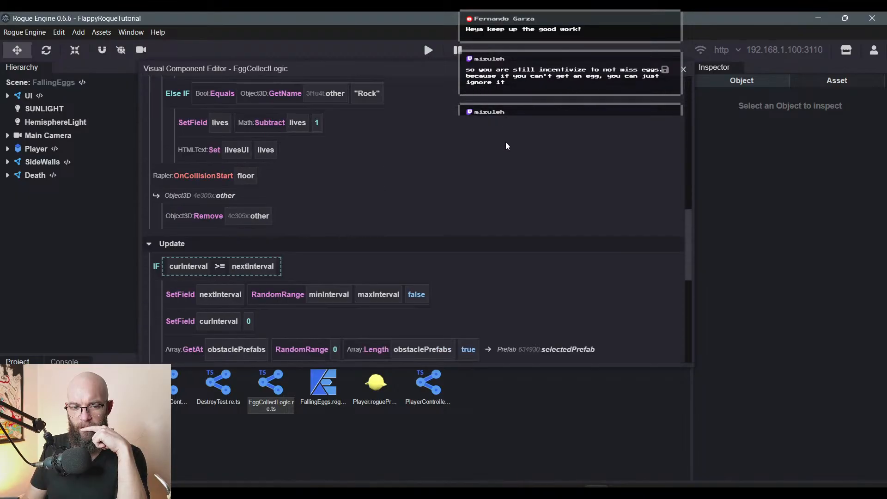
pyautogui.scroll(3, 273, 167)
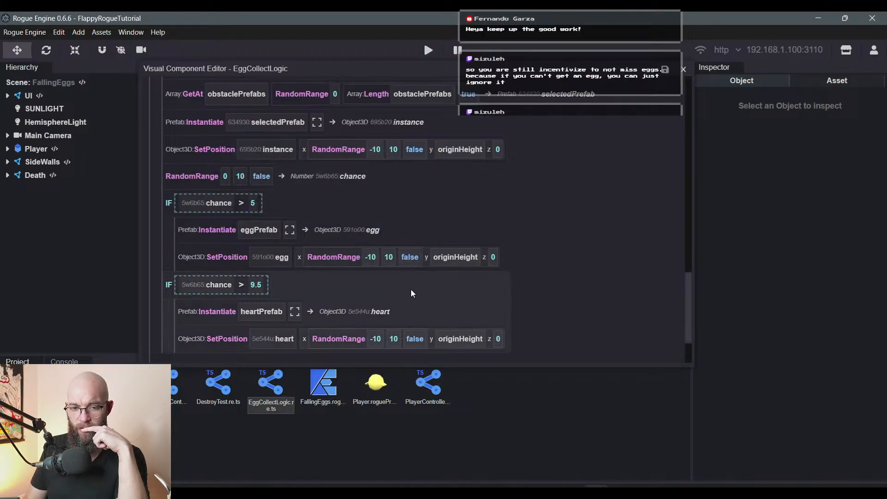
pyautogui.scroll(-3, 413, 298)
pyautogui.scroll(6, 407, 278)
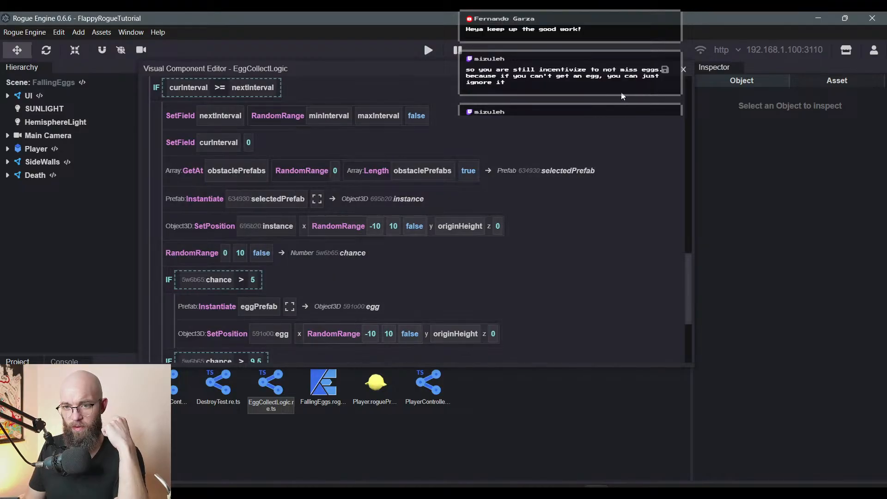
pyautogui.click(684, 69)
# - Playtest the FallingEggs scene with the new heart chance, steering the bird sideways to catch eggs and avoid rocks, and stop the game
pyautogui.click(423, 49)
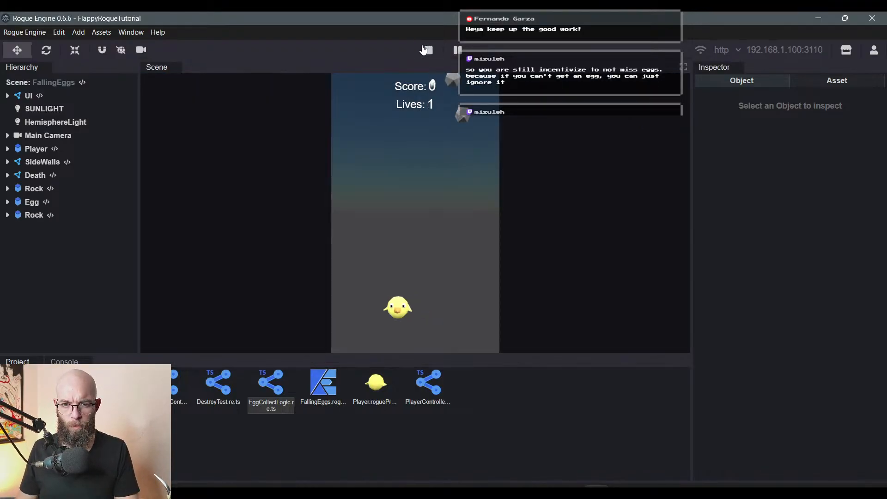
pyautogui.press('a')
pyautogui.press('d')
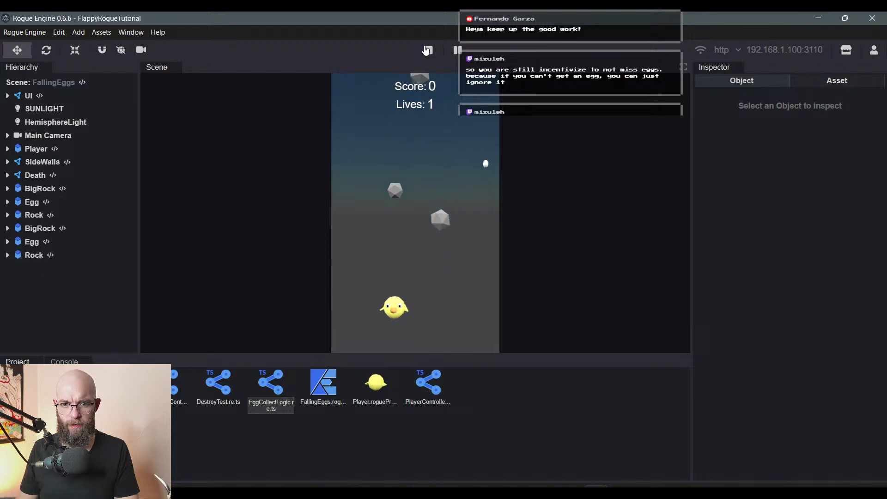
pyautogui.press('d')
pyautogui.press('a')
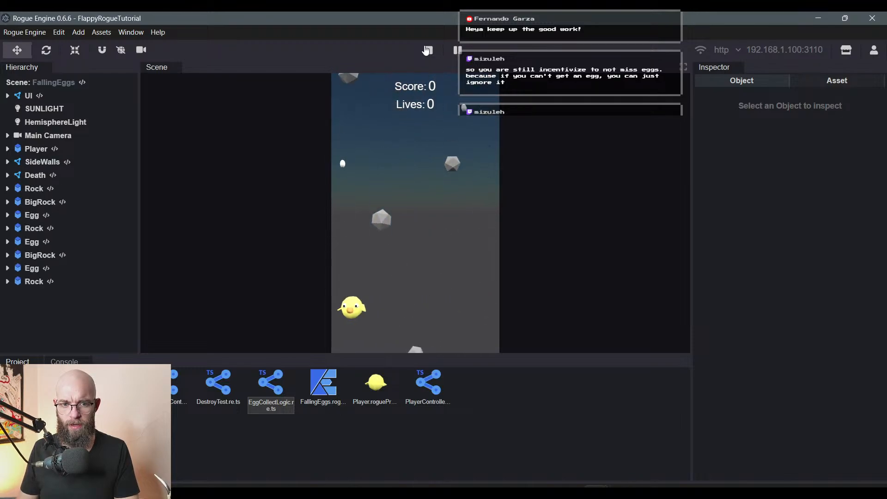
pyautogui.press('d')
pyautogui.press('d')
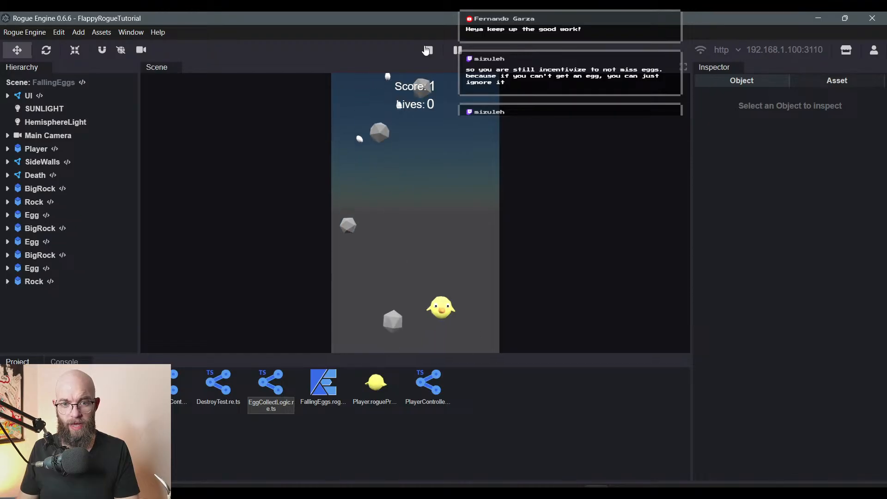
pyautogui.press('a')
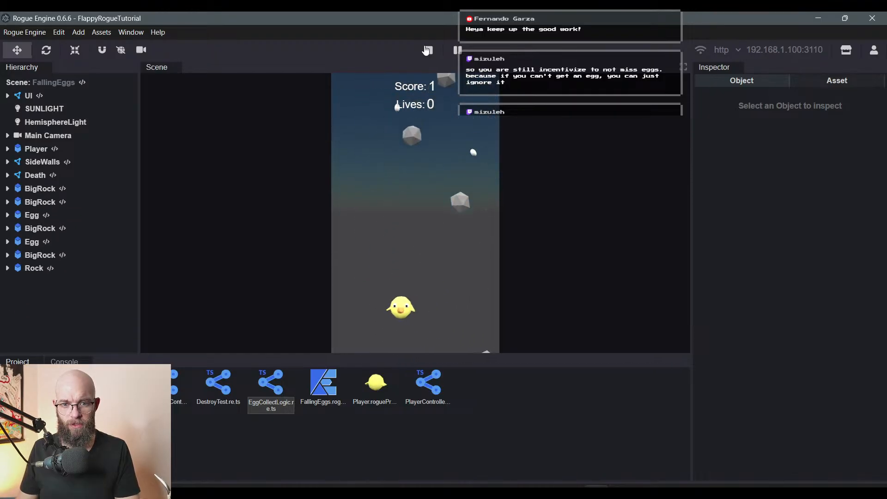
pyautogui.press('d')
pyautogui.press('a')
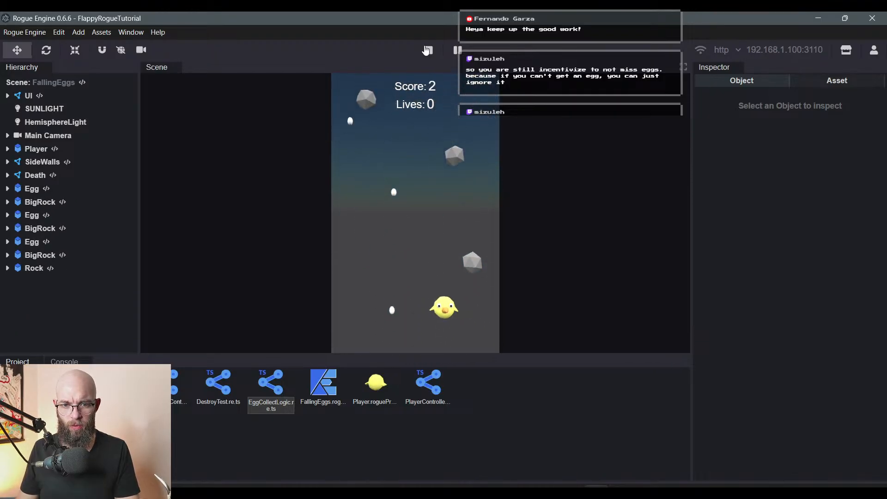
pyautogui.press('d')
pyautogui.press('a')
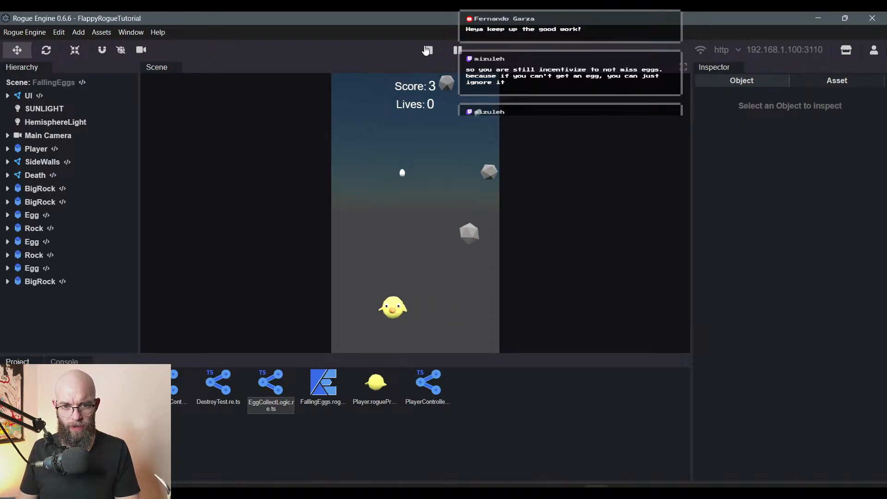
pyautogui.press('d')
pyautogui.press('a')
pyautogui.press('d')
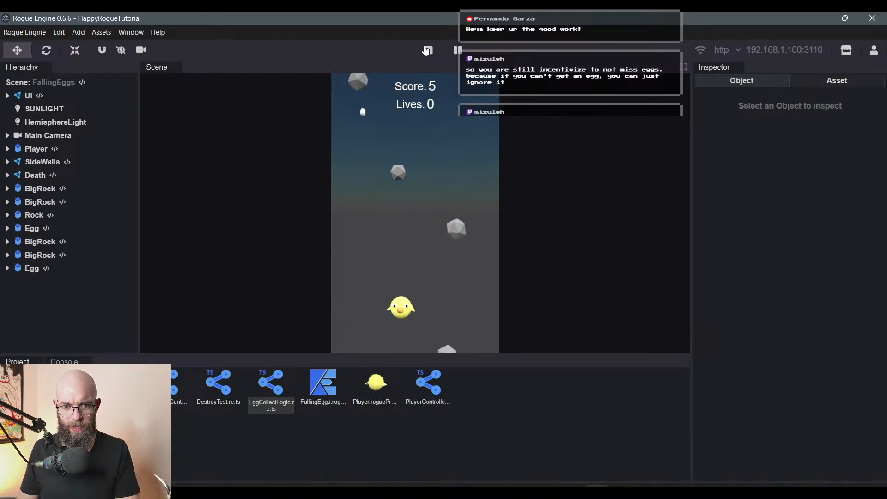
pyautogui.press('a')
pyautogui.press('a')
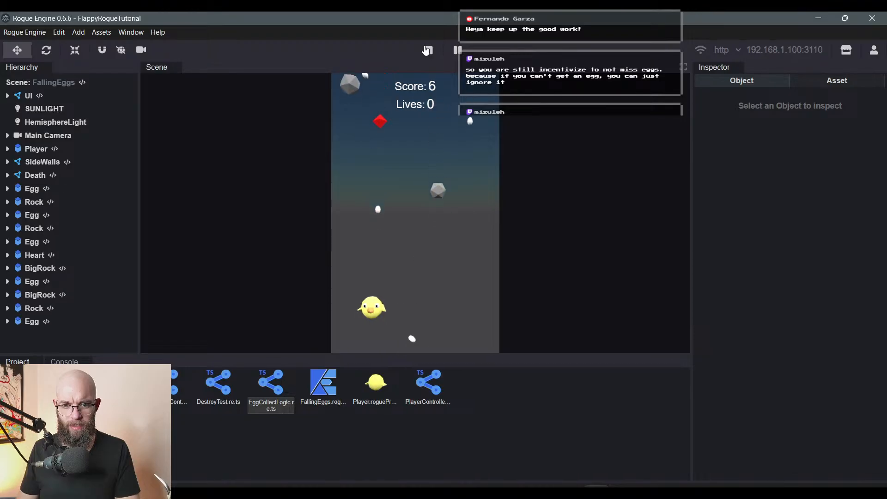
pyautogui.press('d')
pyautogui.press('a')
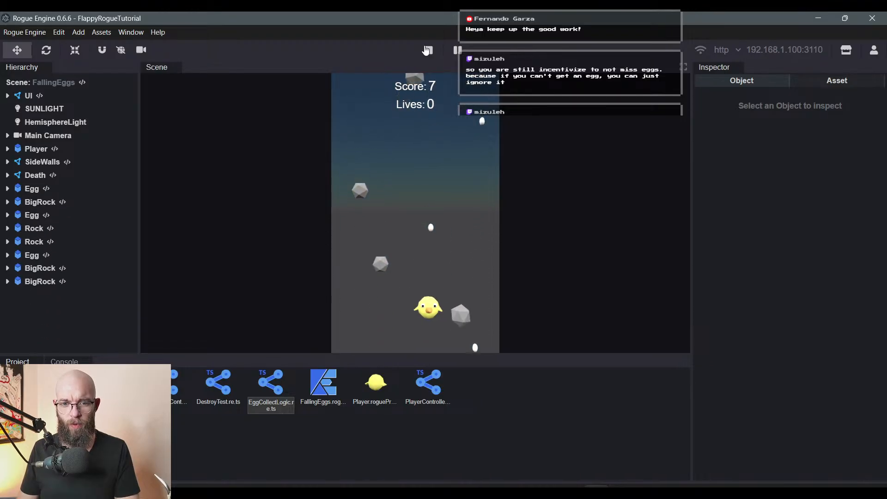
pyautogui.press('d')
pyautogui.click(426, 49)
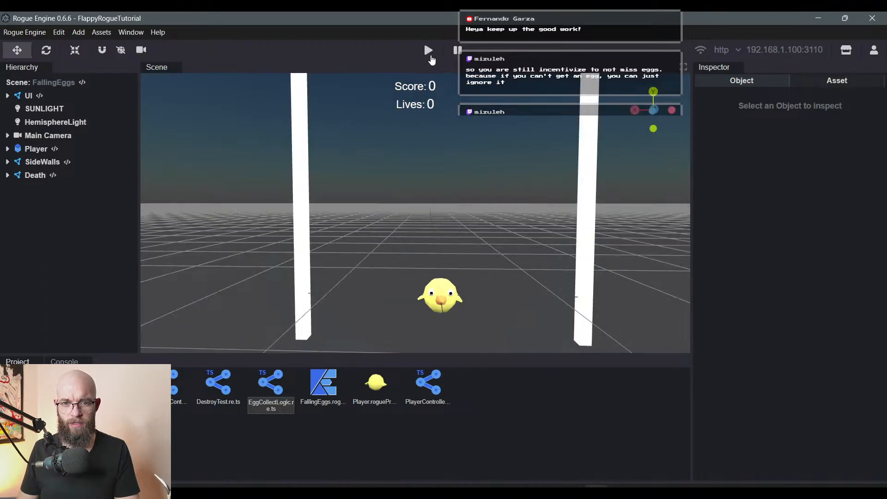
# - Run the FallingEggs scene again and move the bird from side to side, collecting eggs and hearts while dodging rocks
pyautogui.click(429, 50)
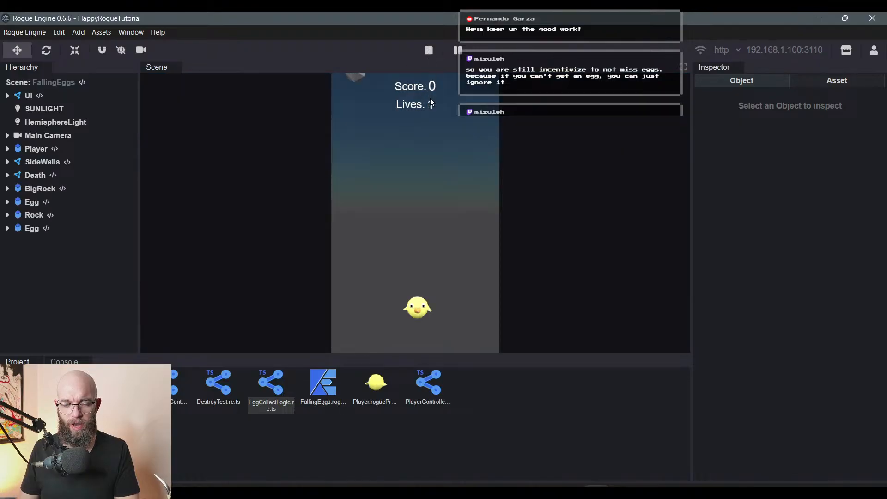
pyautogui.press('a')
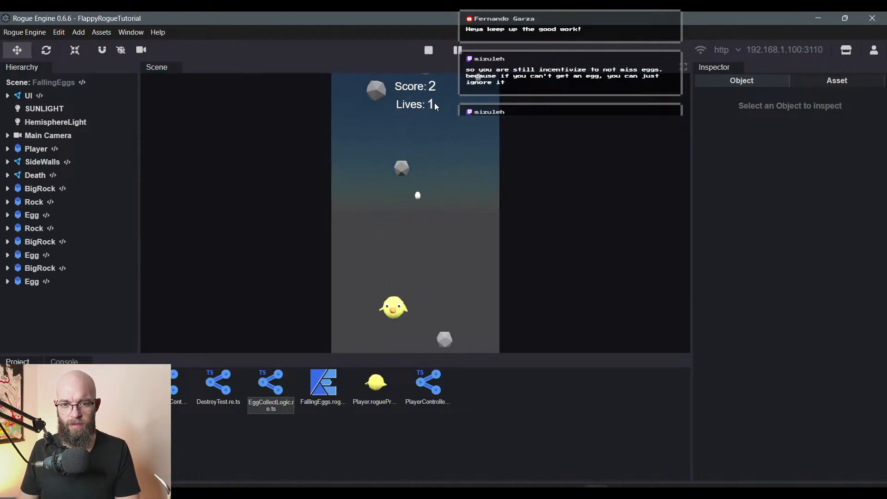
pyautogui.press('d')
pyautogui.press('a')
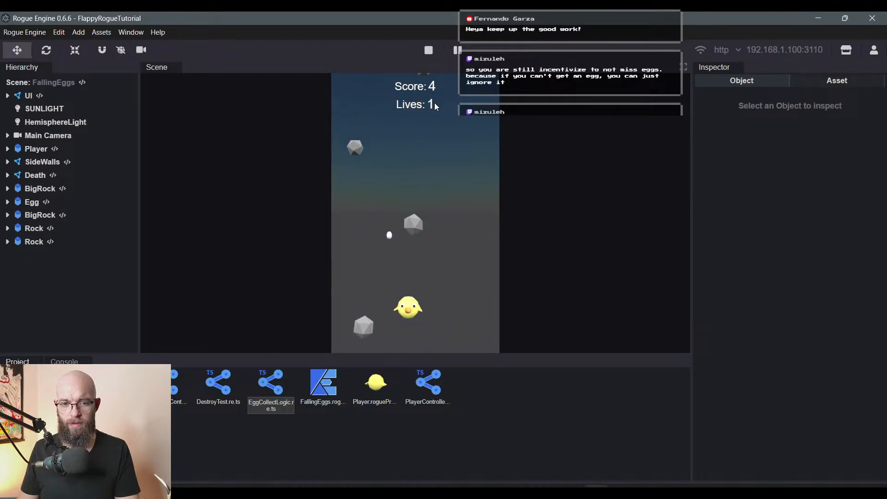
pyautogui.press('d')
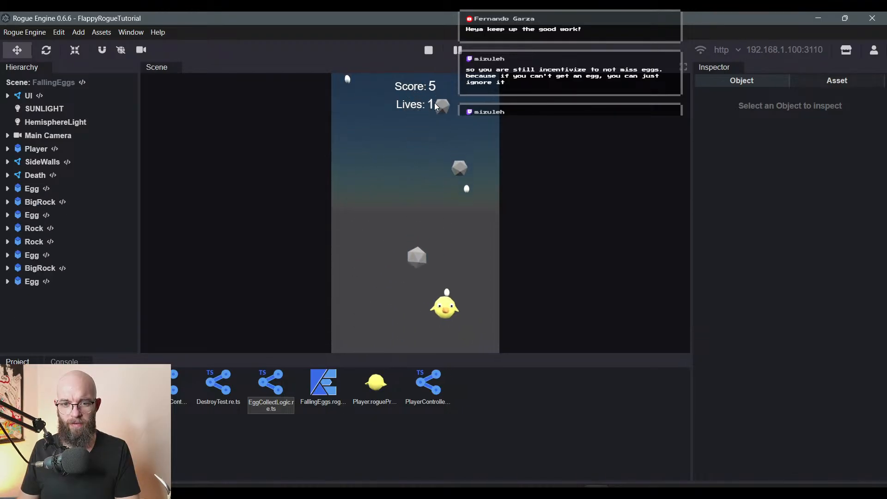
pyautogui.press('a')
pyautogui.press('d')
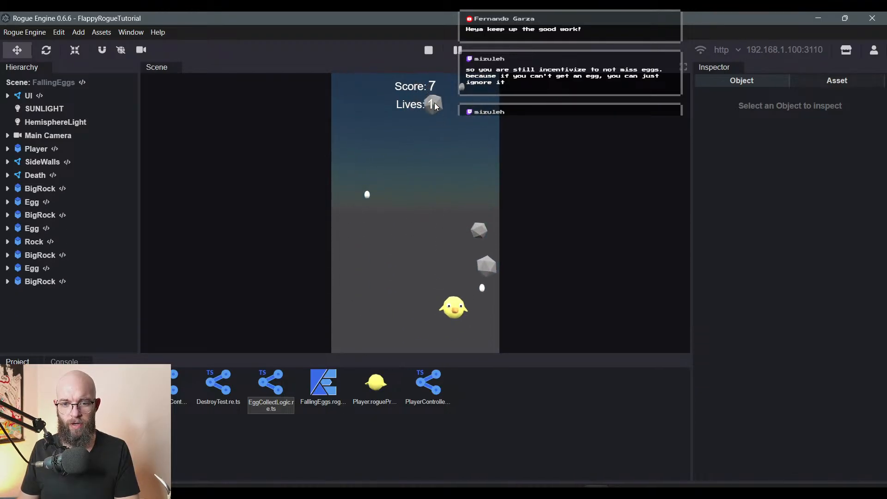
pyautogui.press('a')
pyautogui.press('d')
pyautogui.press('d')
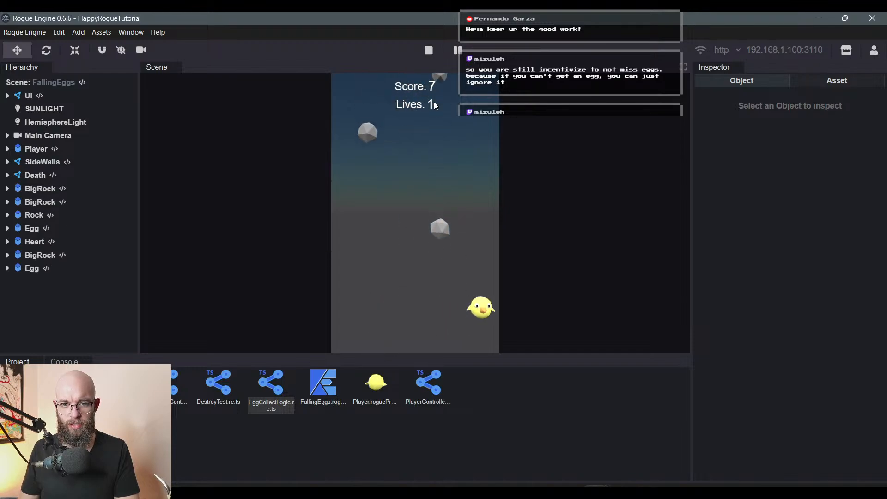
pyautogui.press('a')
pyautogui.press('d')
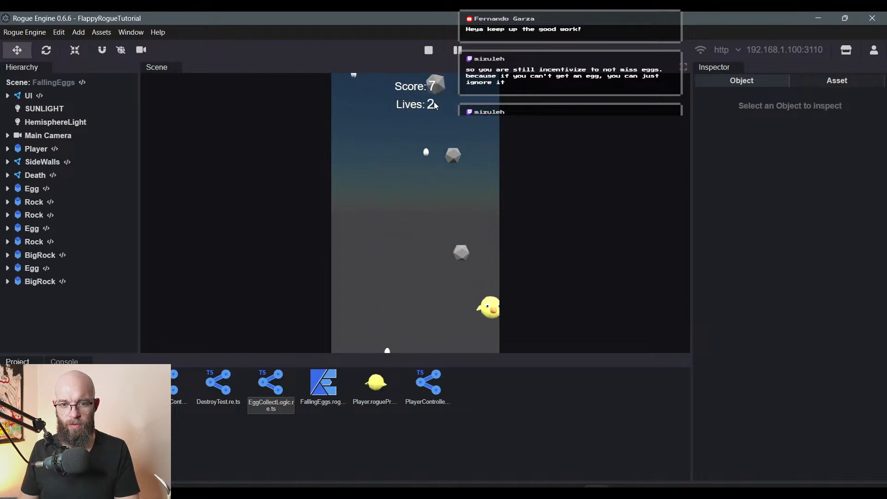
pyautogui.press('a')
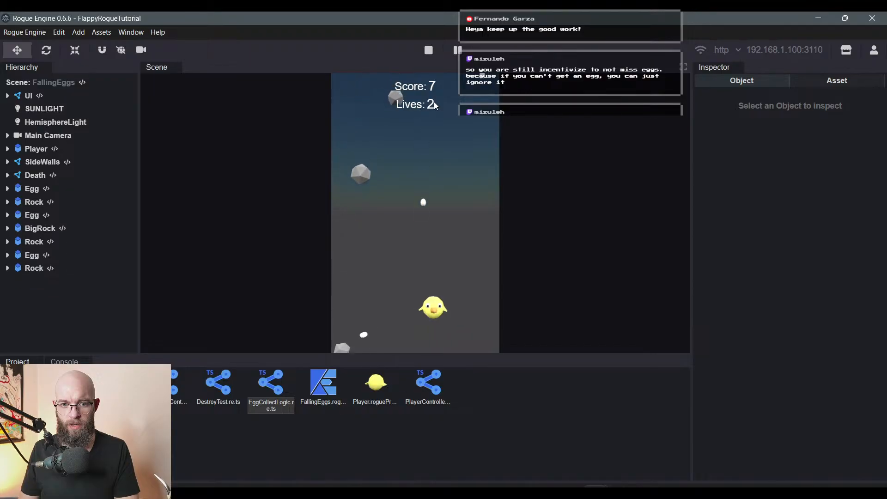
pyautogui.press('d')
pyautogui.press('a')
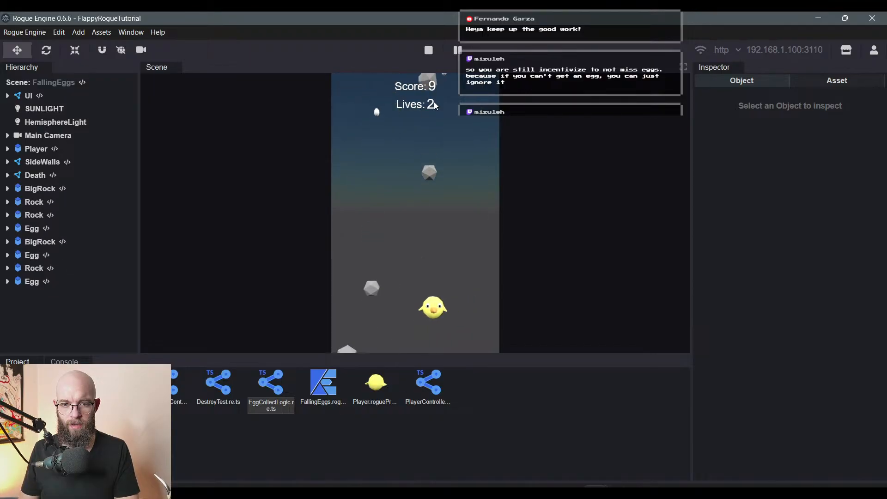
pyautogui.press('d')
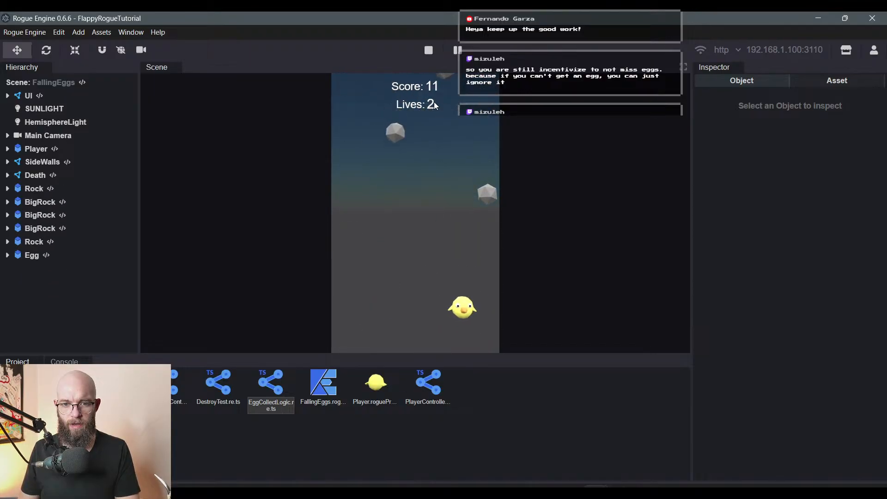
pyautogui.press('a')
pyautogui.press('d')
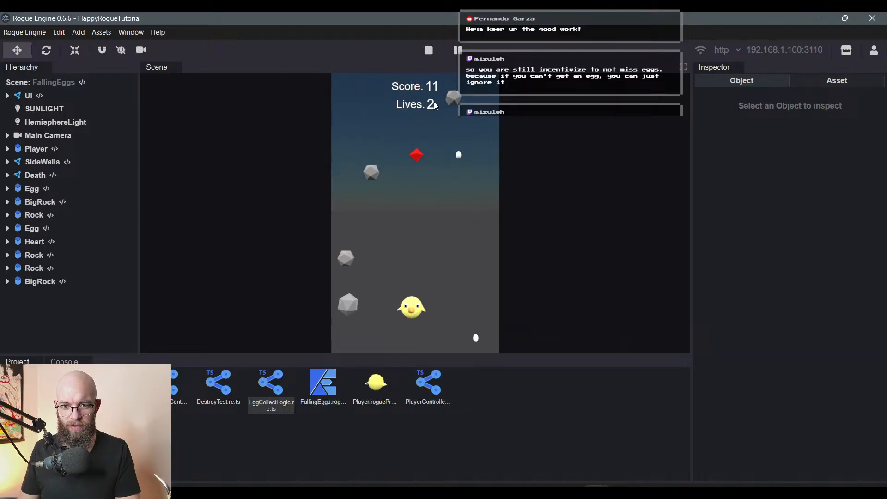
pyautogui.press('d')
pyautogui.press('d')
pyautogui.press('a')
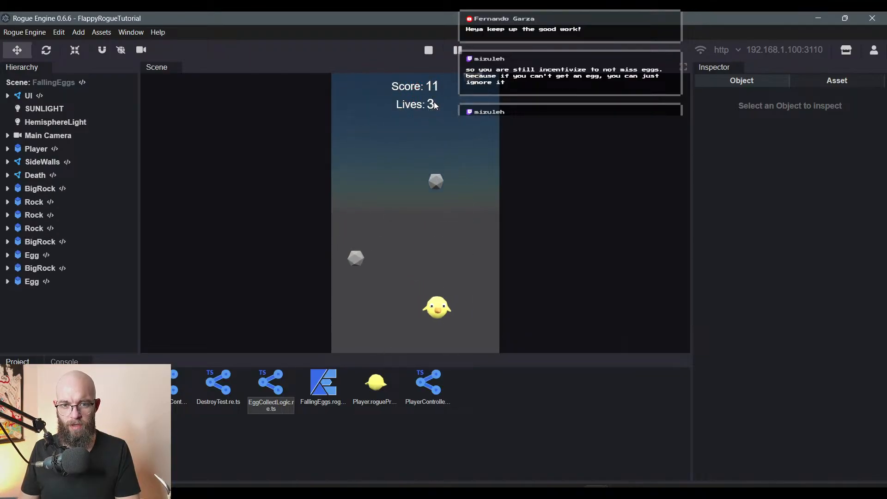
pyautogui.press('d')
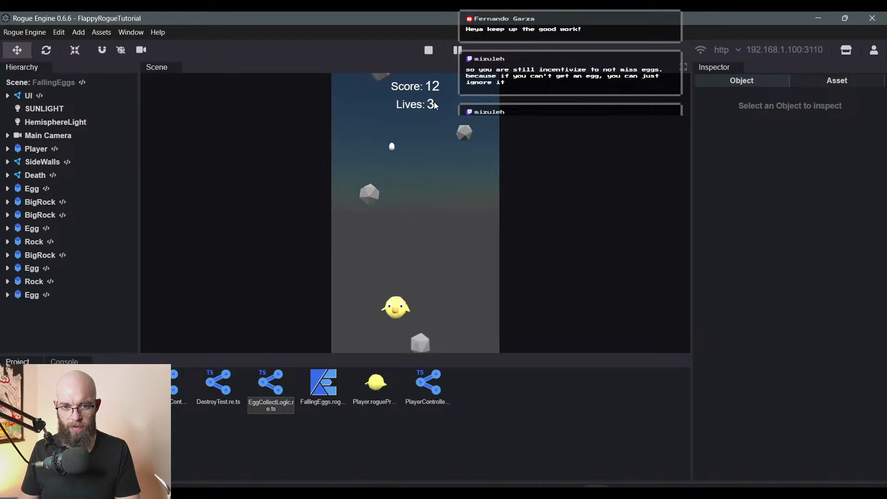
pyautogui.press('d')
pyautogui.press('a')
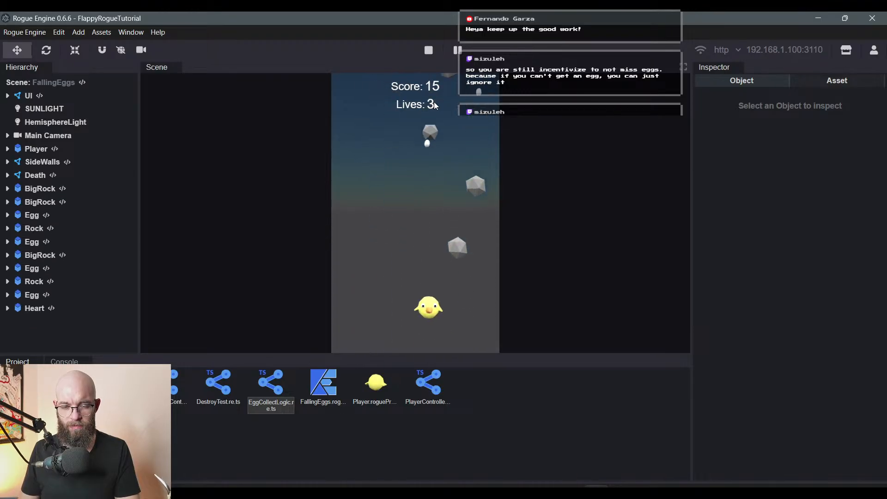
pyautogui.press('d')
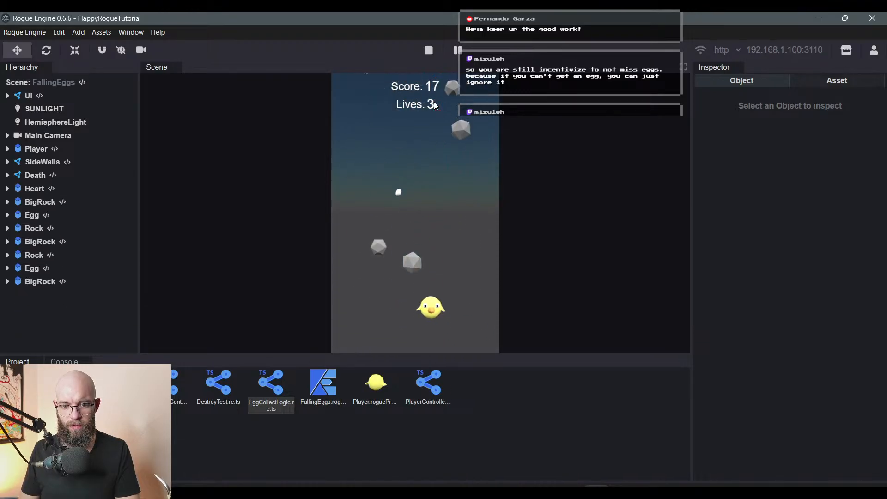
pyautogui.press('a')
pyautogui.press('d')
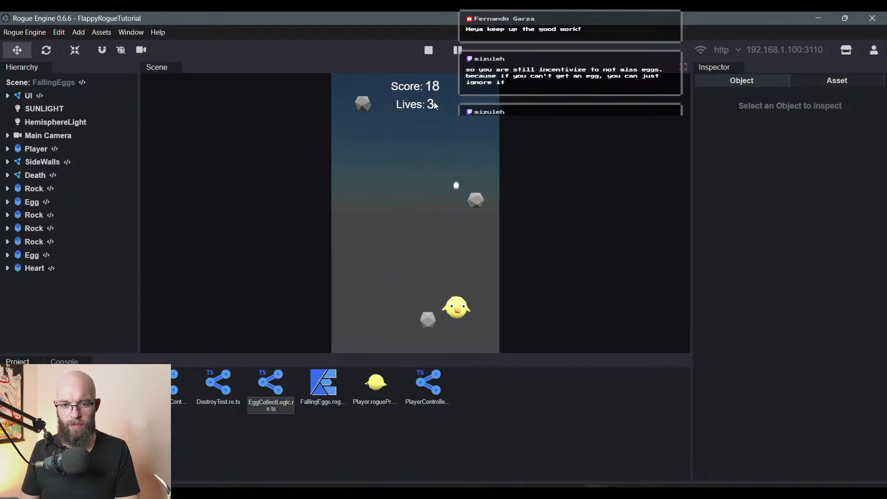
pyautogui.press('a')
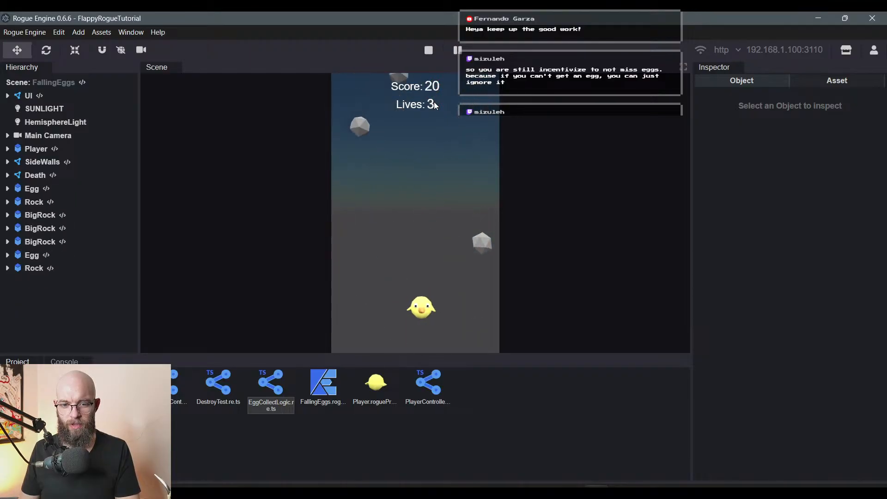
pyautogui.press('d')
pyautogui.press('a')
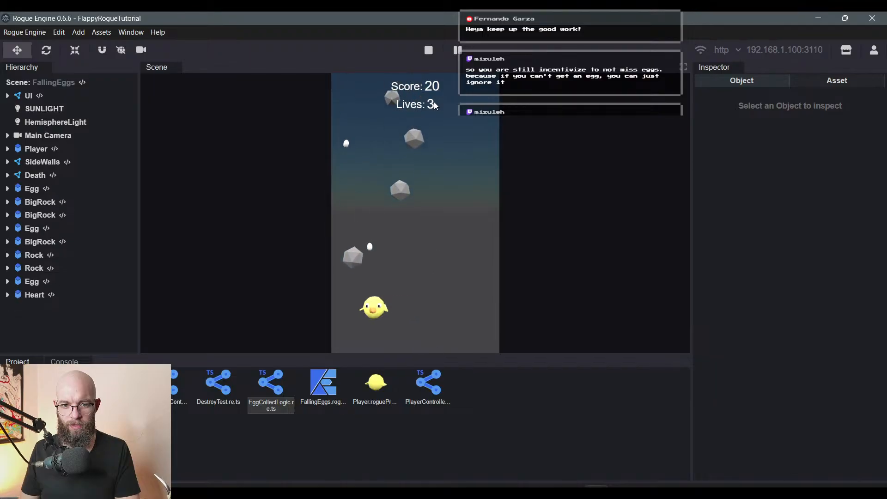
pyautogui.press('d')
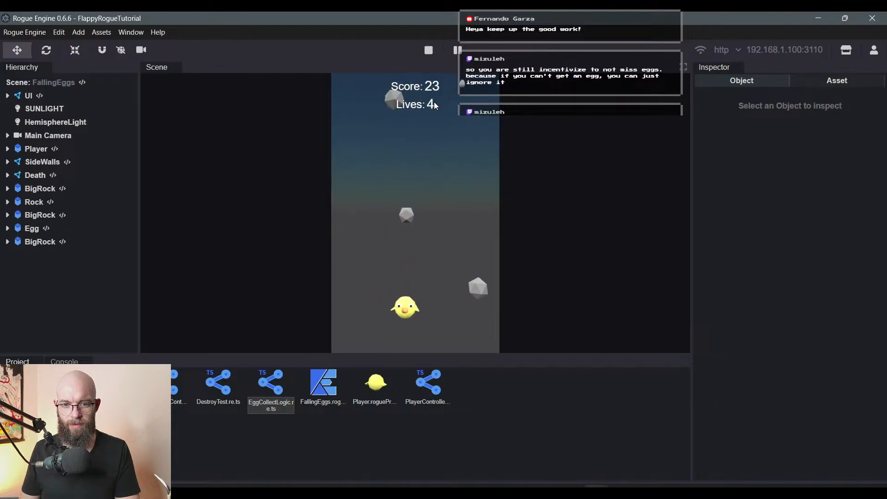
pyautogui.press('a')
pyautogui.press('d')
pyautogui.press('d')
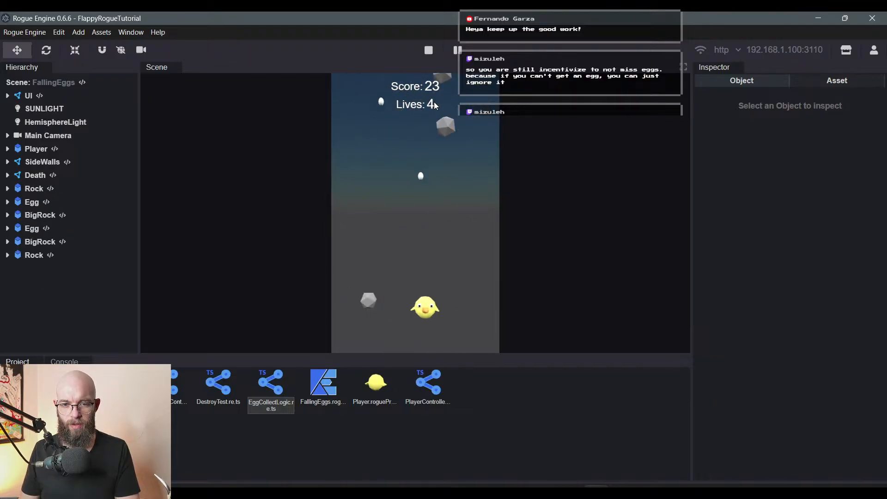
# - Keep steering the bird sideways to catch falling eggs and avoid rocks, and stop the running game
pyautogui.press('a')
pyautogui.press('d')
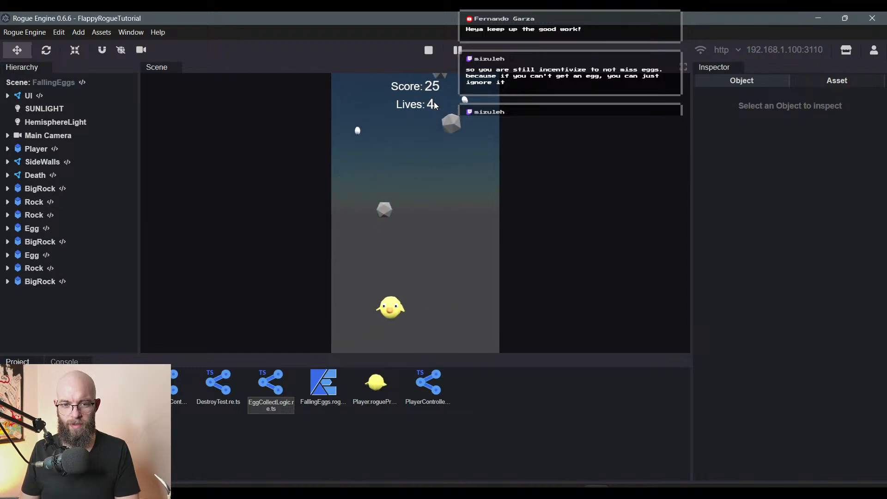
pyautogui.press('a')
pyautogui.press('d')
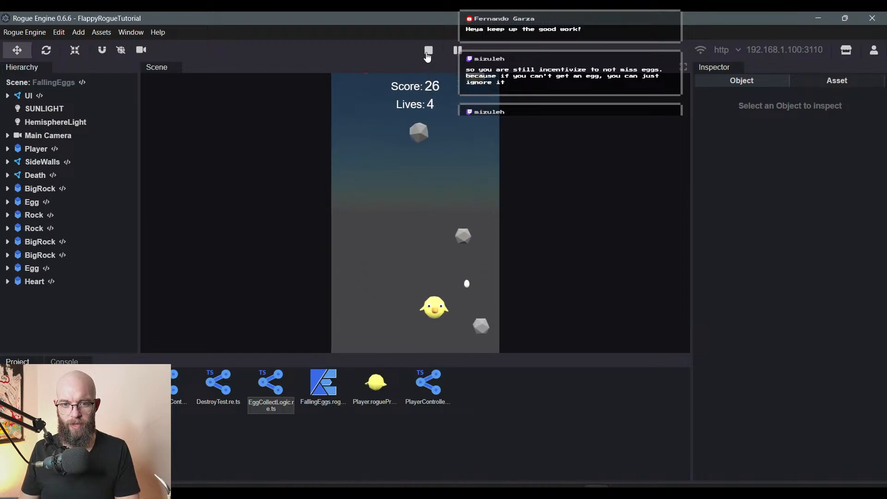
pyautogui.press('a')
pyautogui.press('d')
pyautogui.press('a')
pyautogui.press('d')
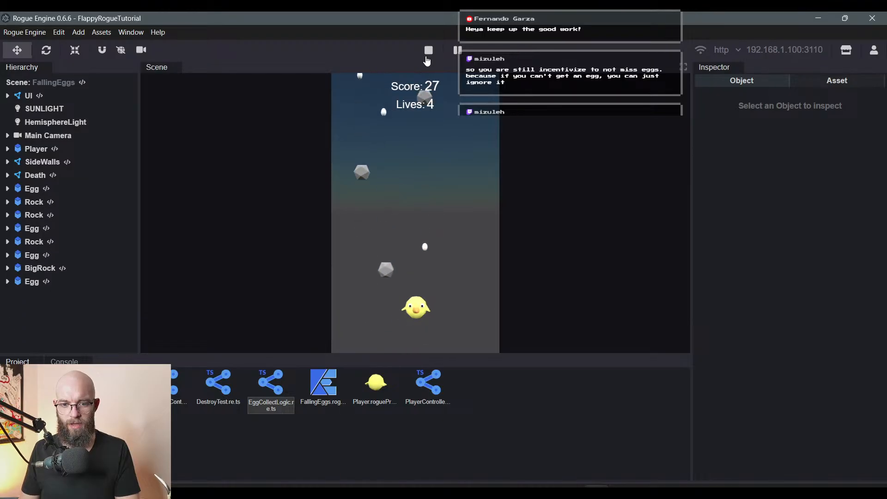
pyautogui.press('a')
pyautogui.press('d')
pyautogui.press('a')
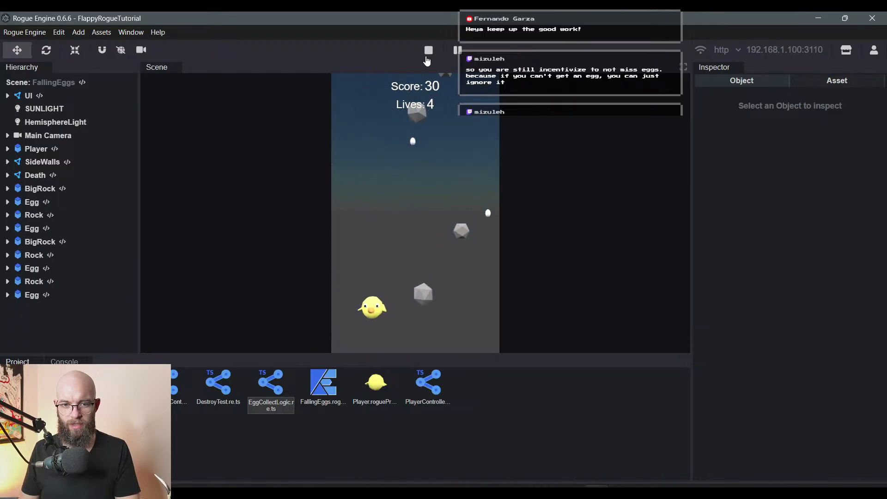
pyautogui.click(427, 57)
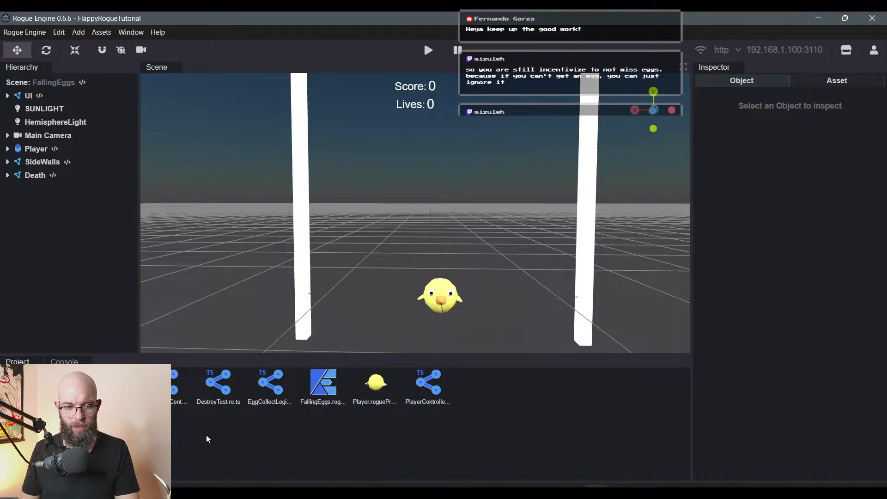
# - Browse the project assets to the folder that holds the Egg, Heart and Rock prefabs
pyautogui.click(51, 421)
pyautogui.click(46, 409)
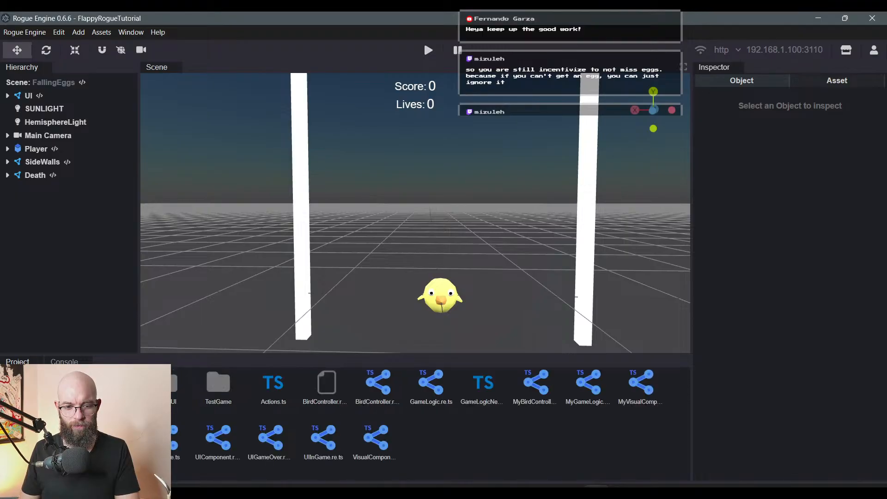
pyautogui.click(46, 398)
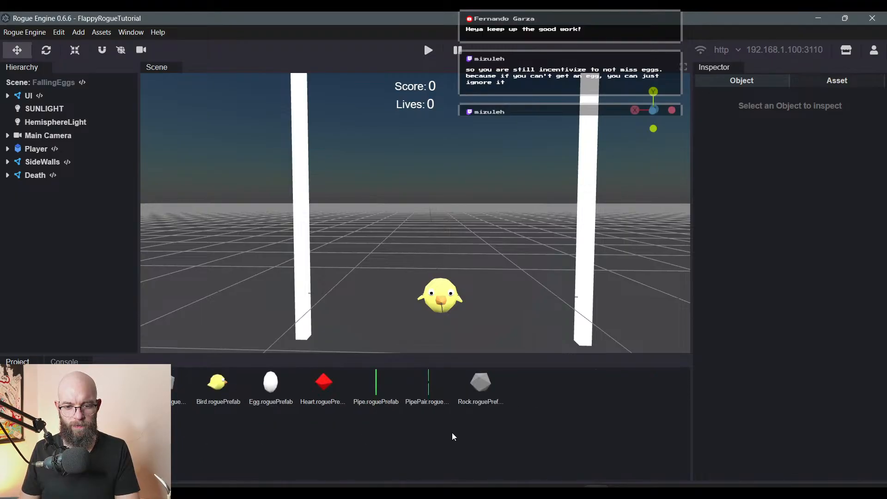